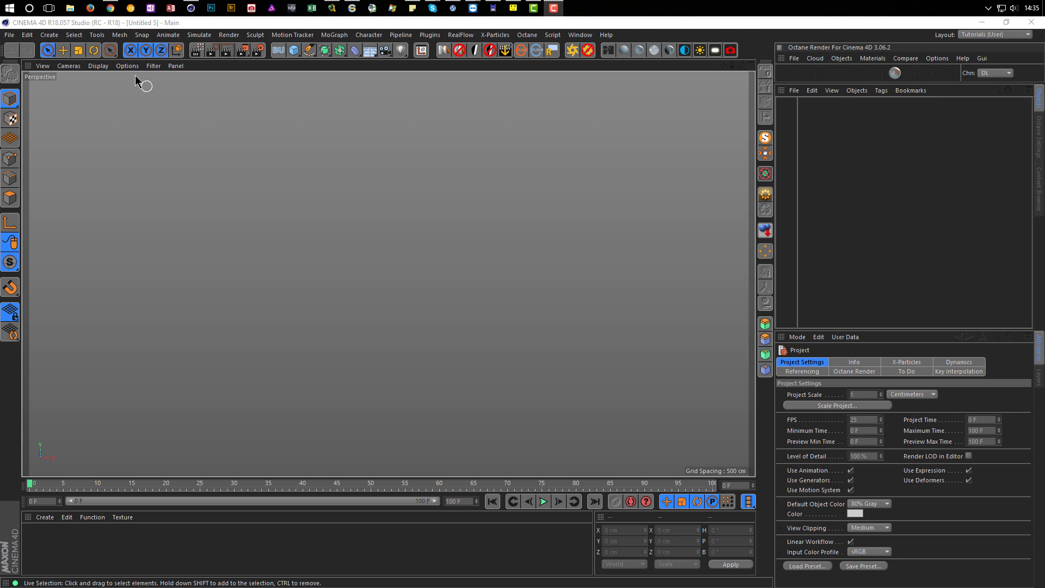
Switch to the browser and examine the glowing blue and red swirling-ring reference render on Behance
left_click(111, 7)
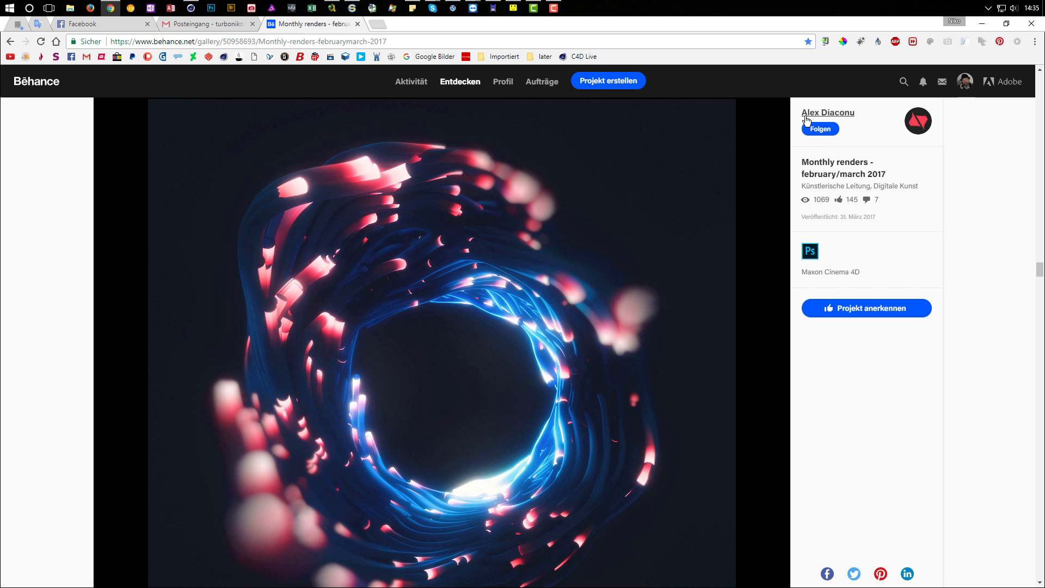
mouse_move(874, 129)
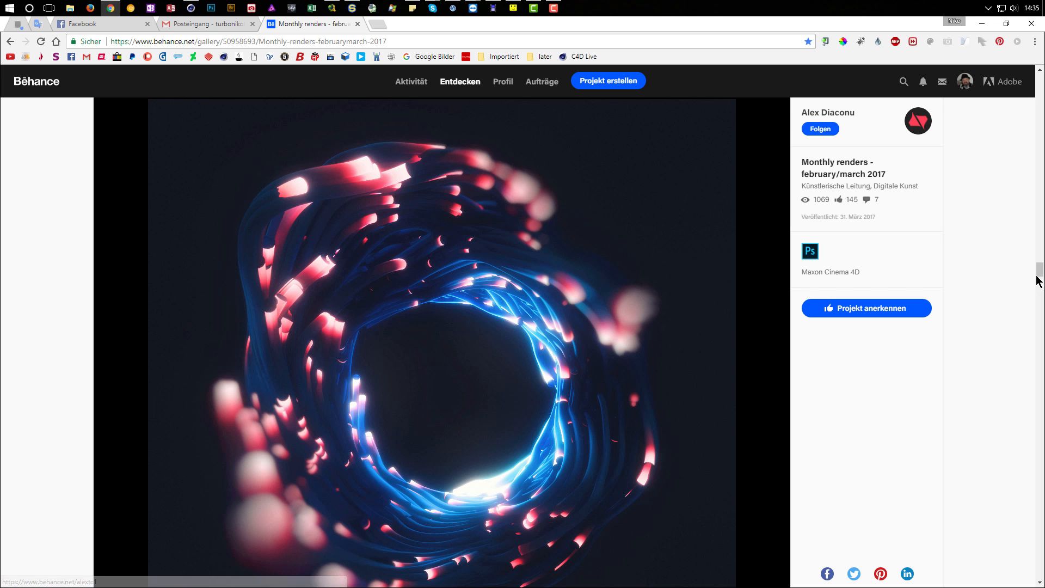
left_click_drag(1039, 283, 1005, 272)
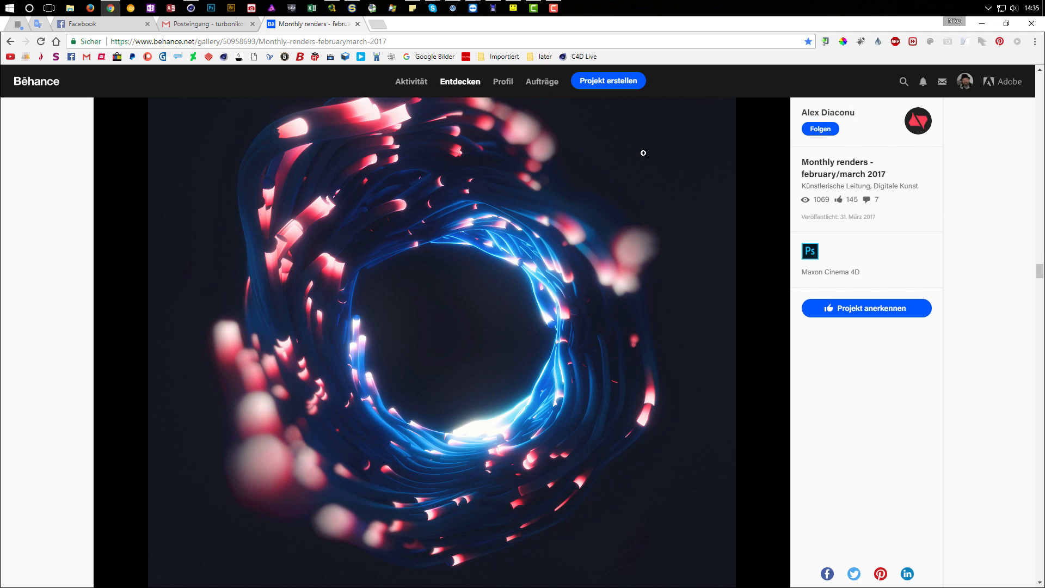
mouse_move(825, 115)
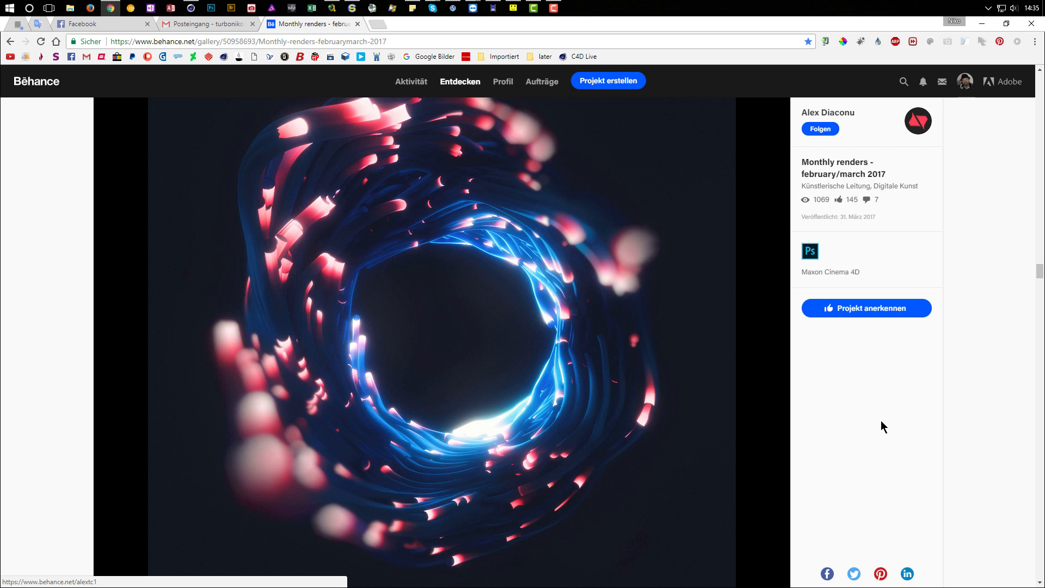
Switch to Cinema 4D and add a torus with +Z orientation and a pipe radius of 15 cm
left_click(190, 7)
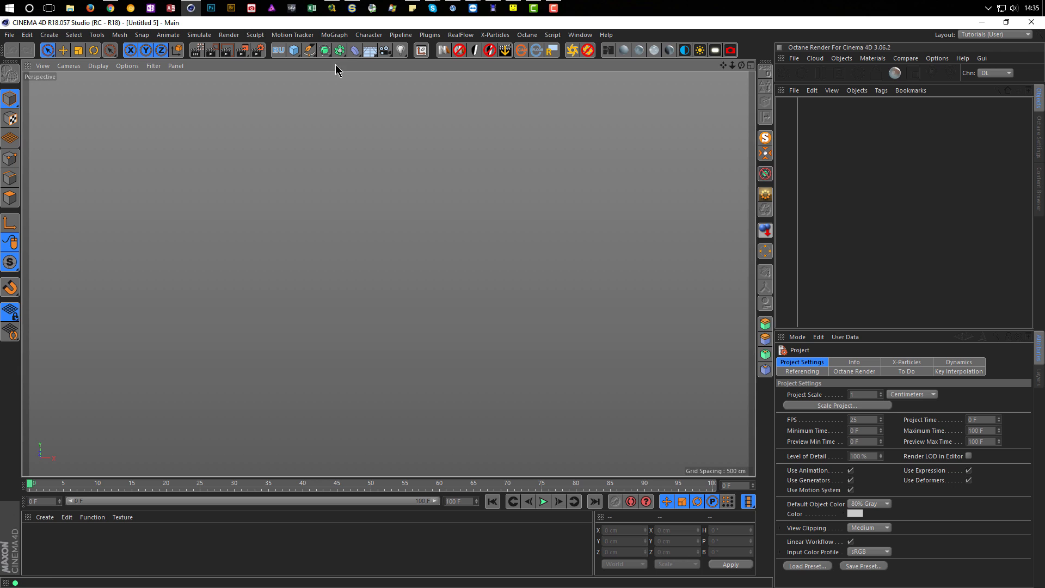
left_click(294, 50)
left_click(326, 106)
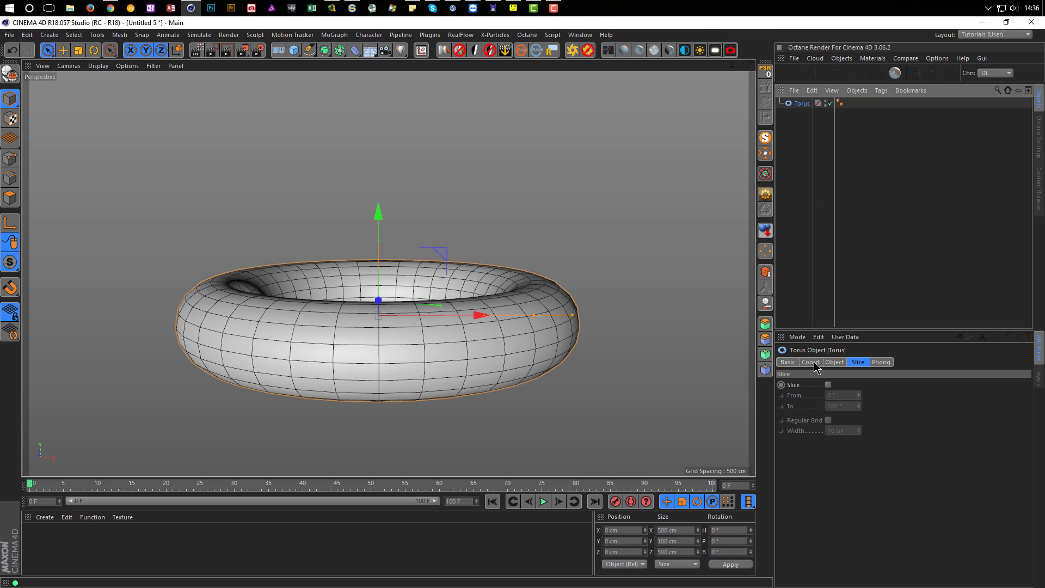
left_click(835, 362)
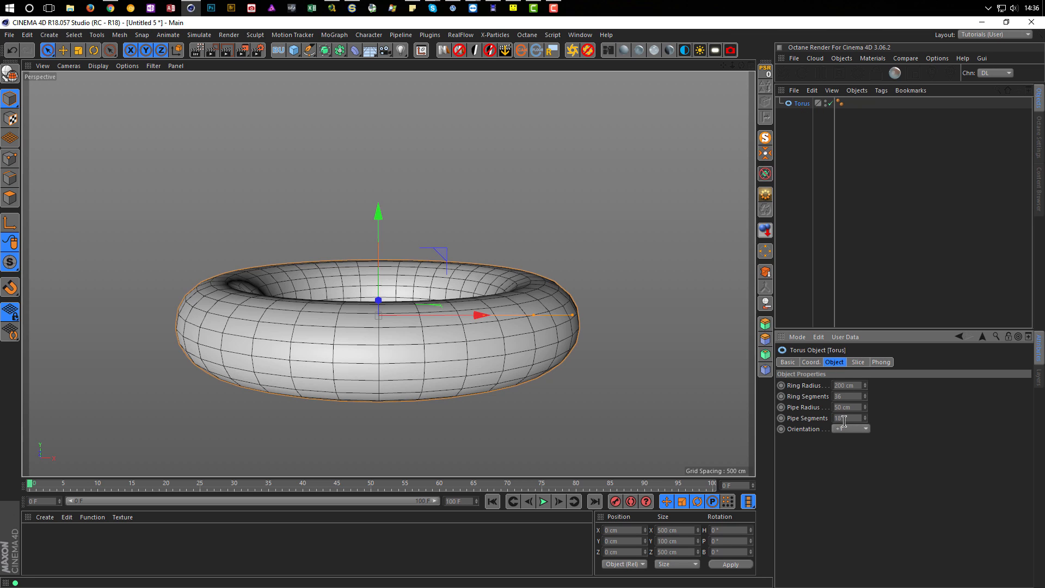
left_click(847, 429)
left_click(842, 483)
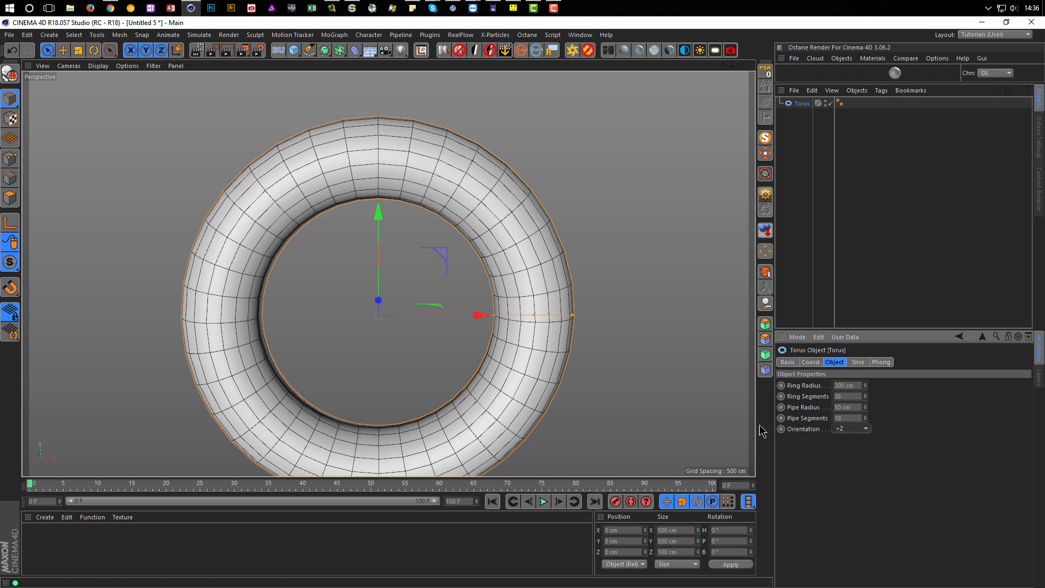
left_click(844, 410)
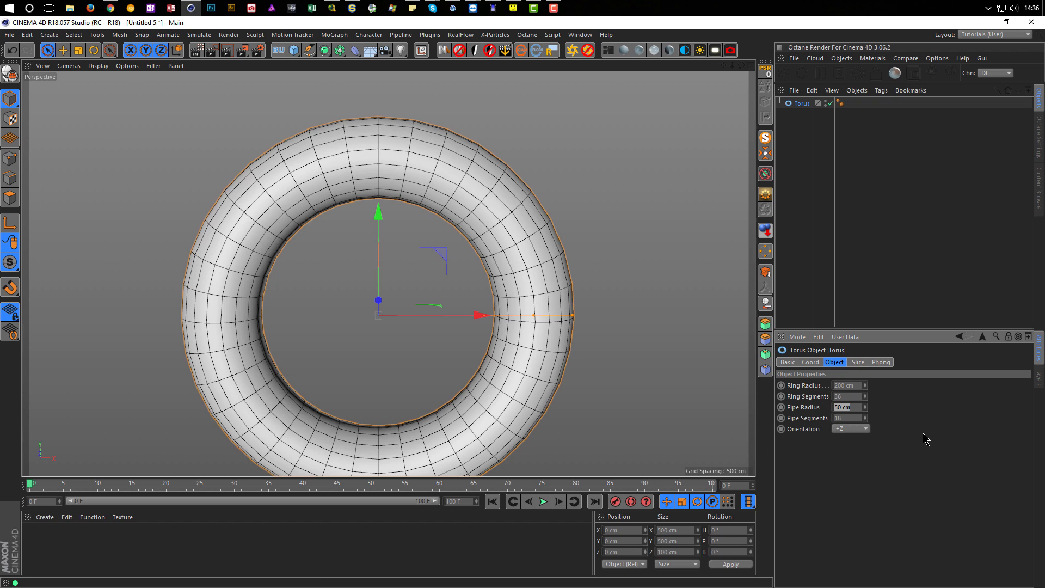
key("Return")
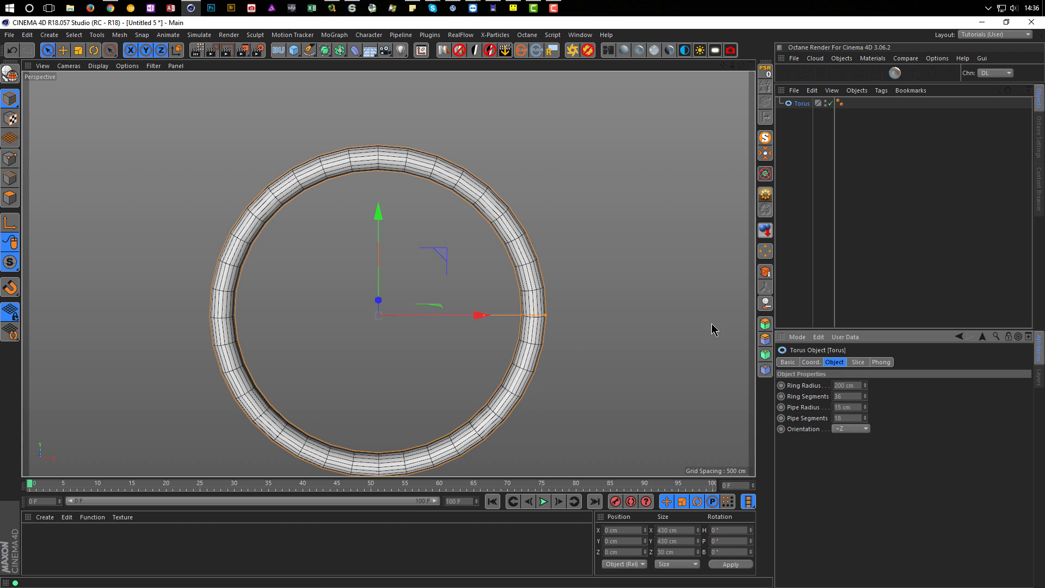
Enable slicing on the torus and set the slice's end angle to 270°
left_click(858, 362)
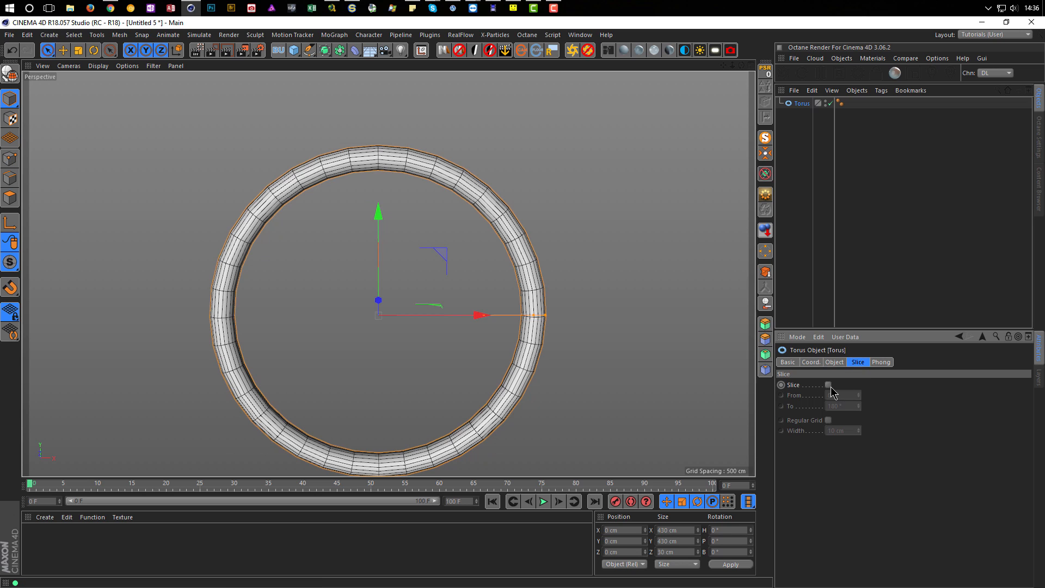
left_click(828, 385)
left_click(849, 407)
type("2")
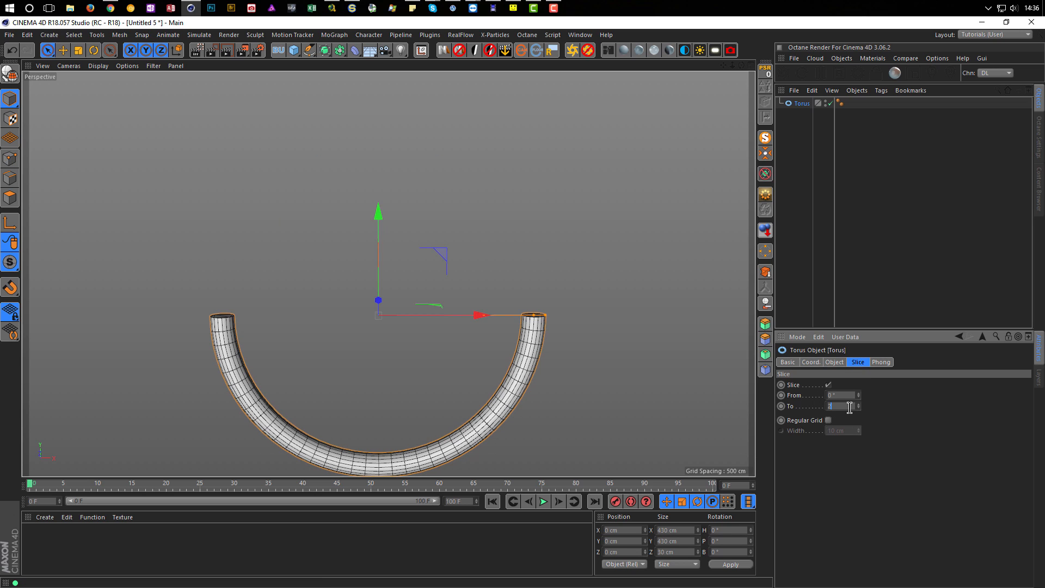
type("70")
key("Return")
scroll(303, 179, "down", 2)
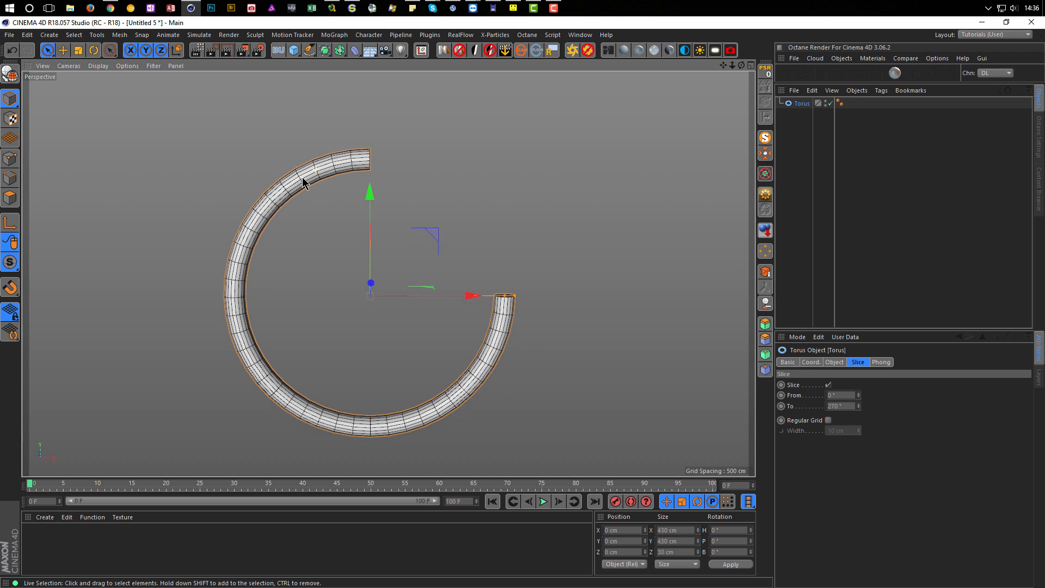
middle_click_drag(316, 173, 336, 159, "alt")
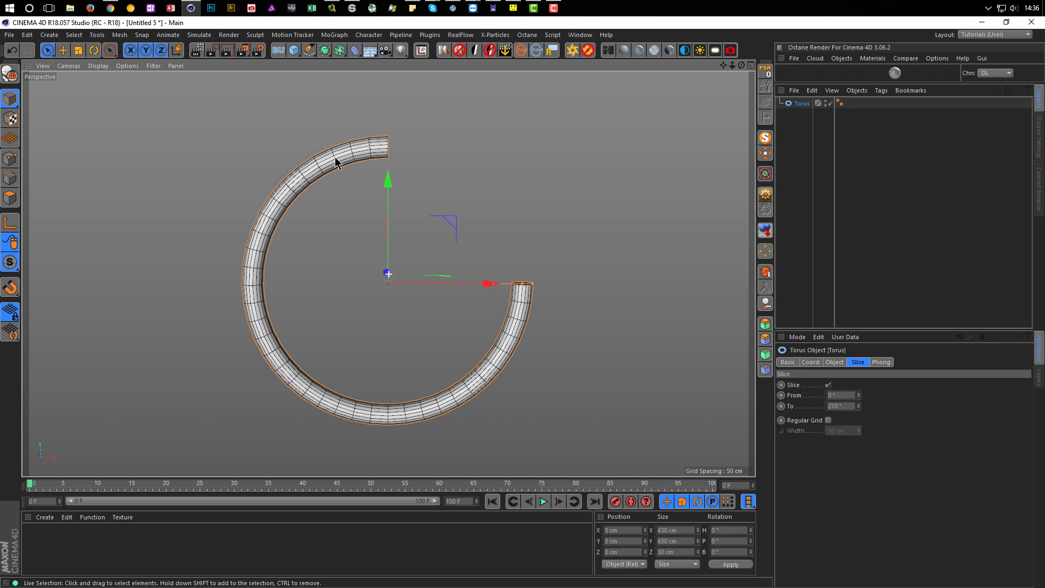
Recheck the reference render in the browser and add a Displacer with a Noise shader as a child of the torus
left_click(111, 8)
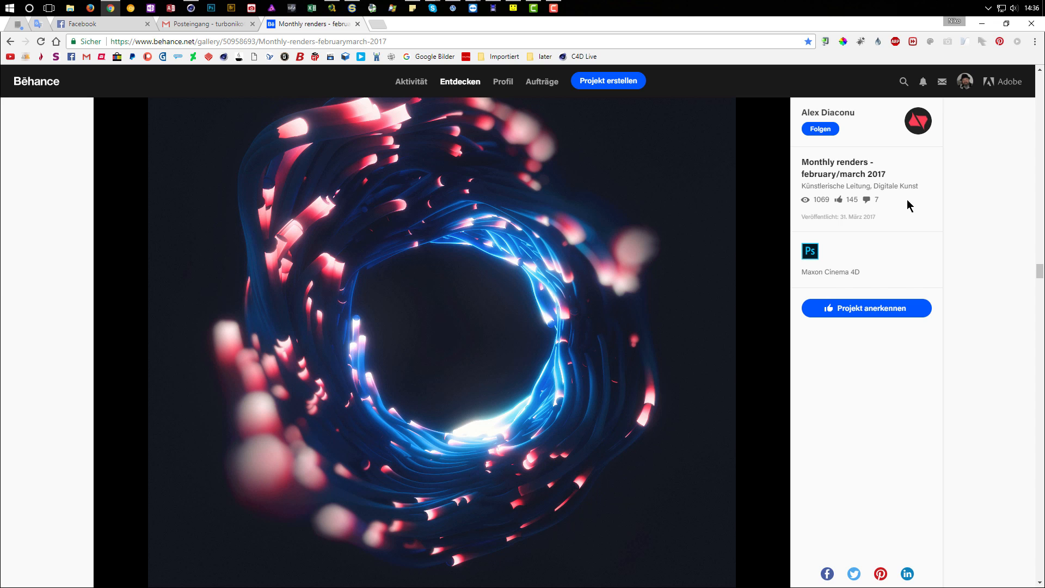
left_click(192, 10)
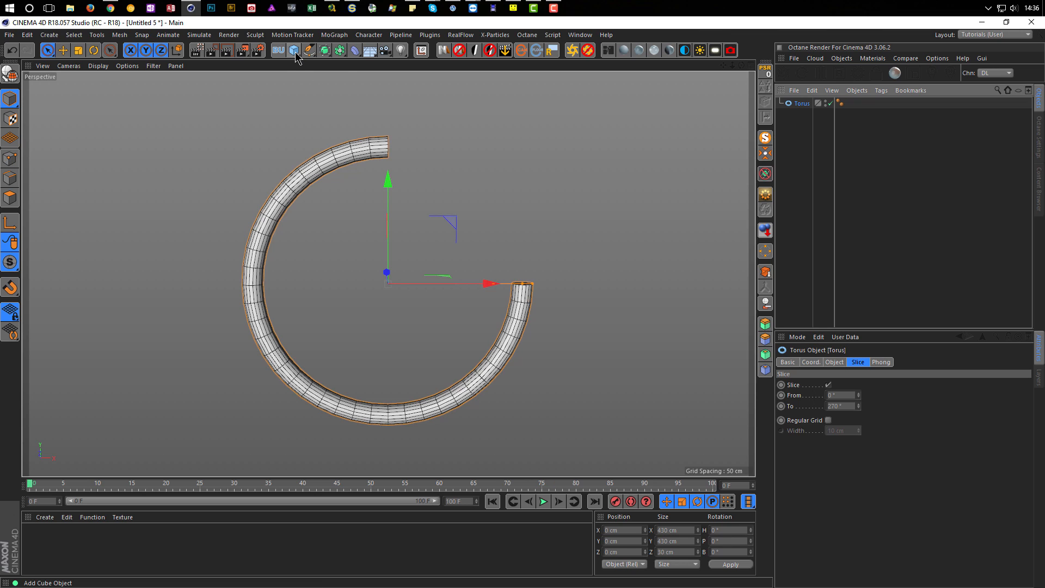
left_click(356, 50)
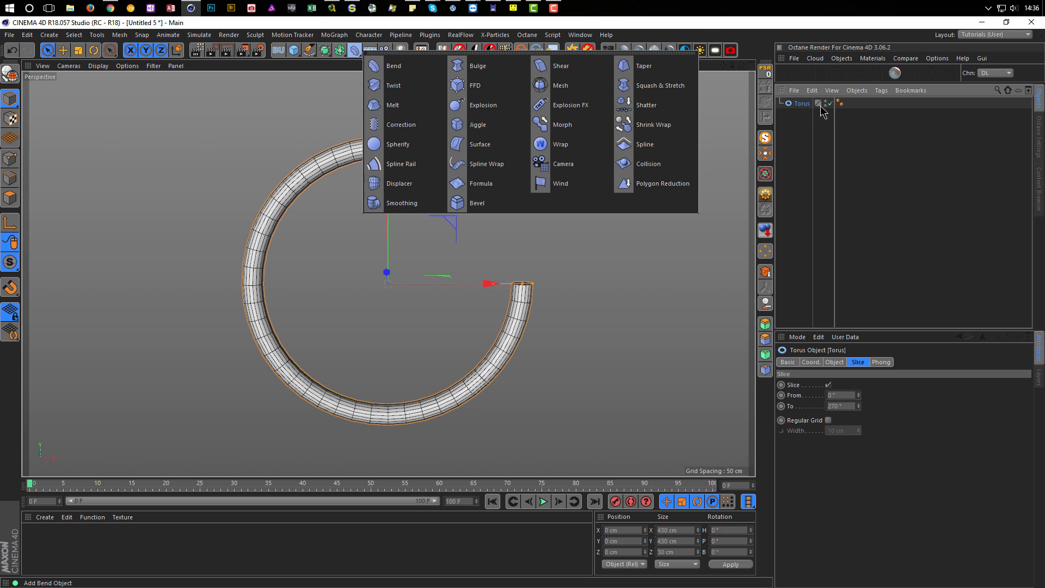
left_click(387, 185, "shift")
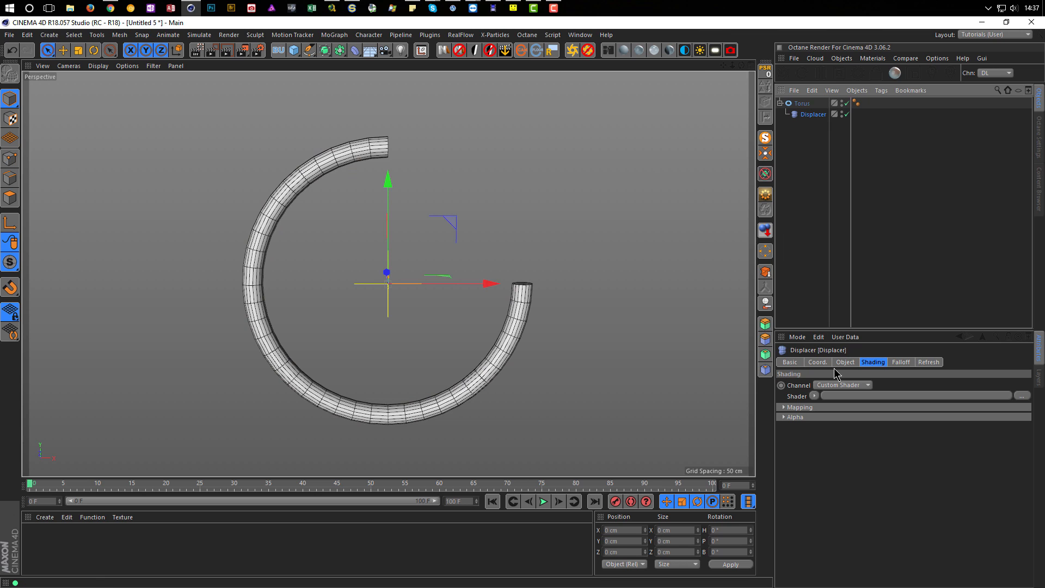
left_click(815, 396)
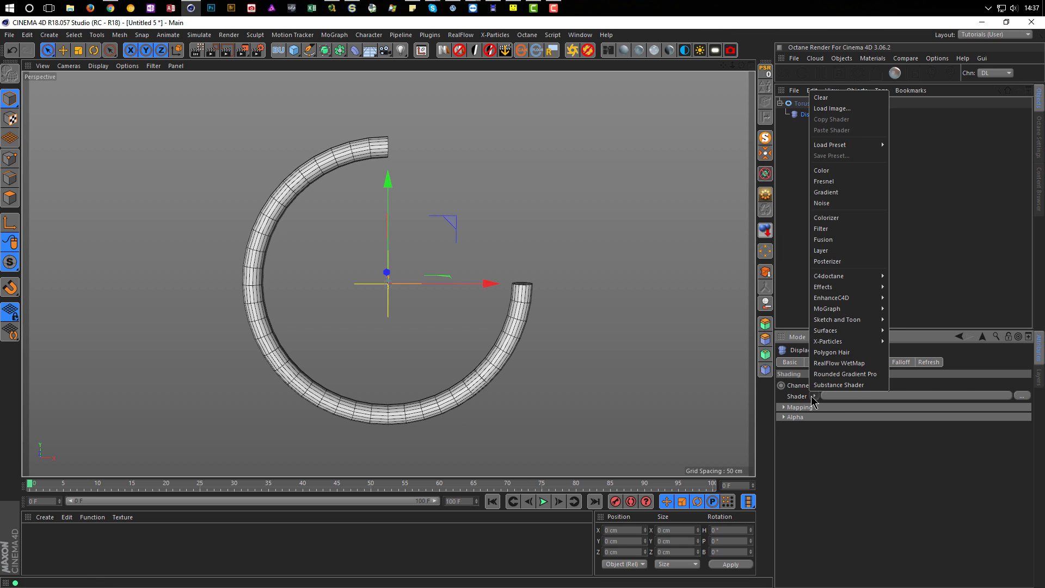
left_click(839, 204)
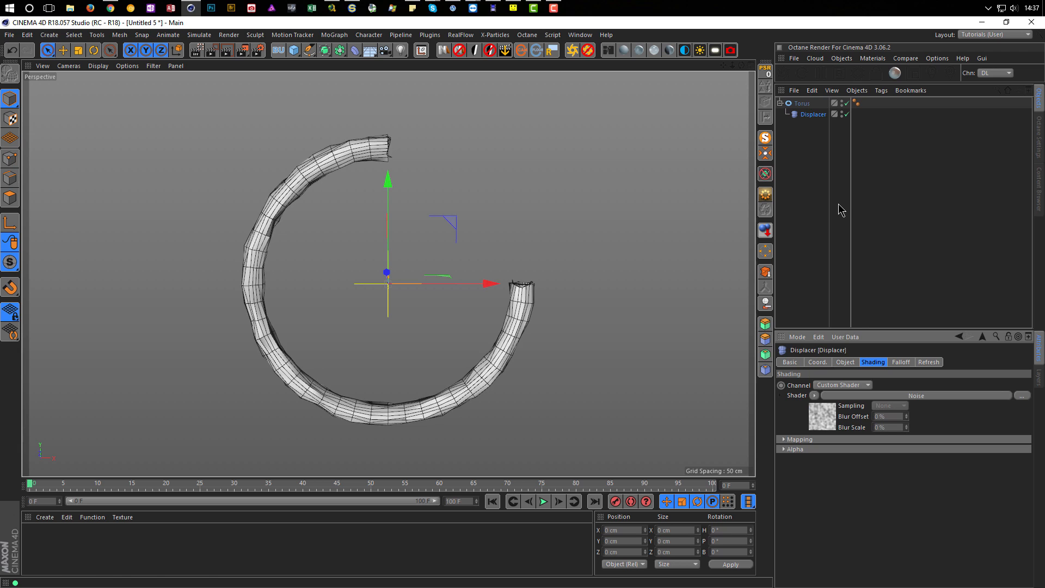
left_click_drag(321, 162, 356, 158, "alt")
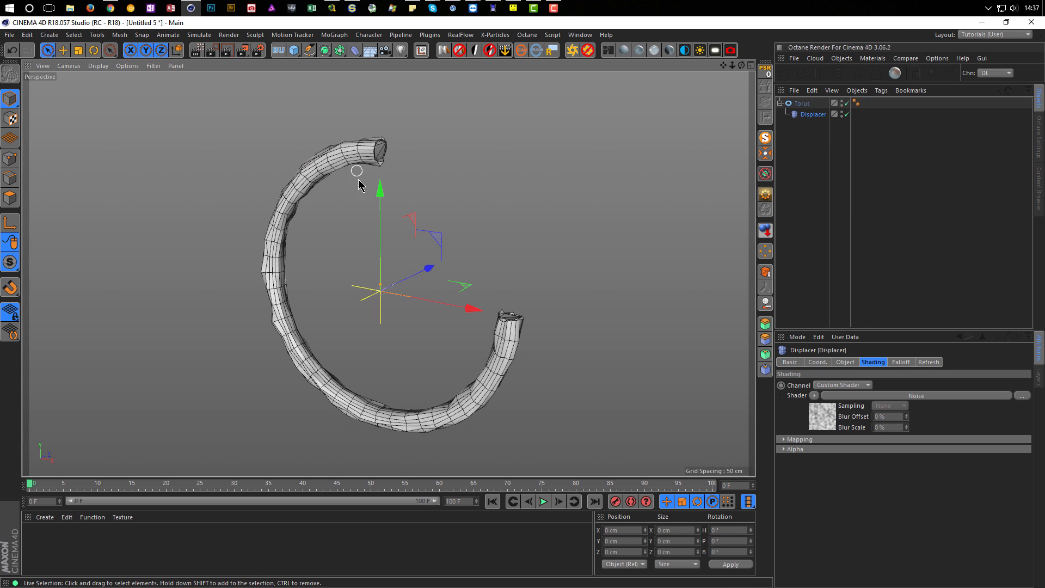
Set the Global Scale of the Displacer's Noise shader to 500 %
left_click(824, 422)
left_click(866, 515)
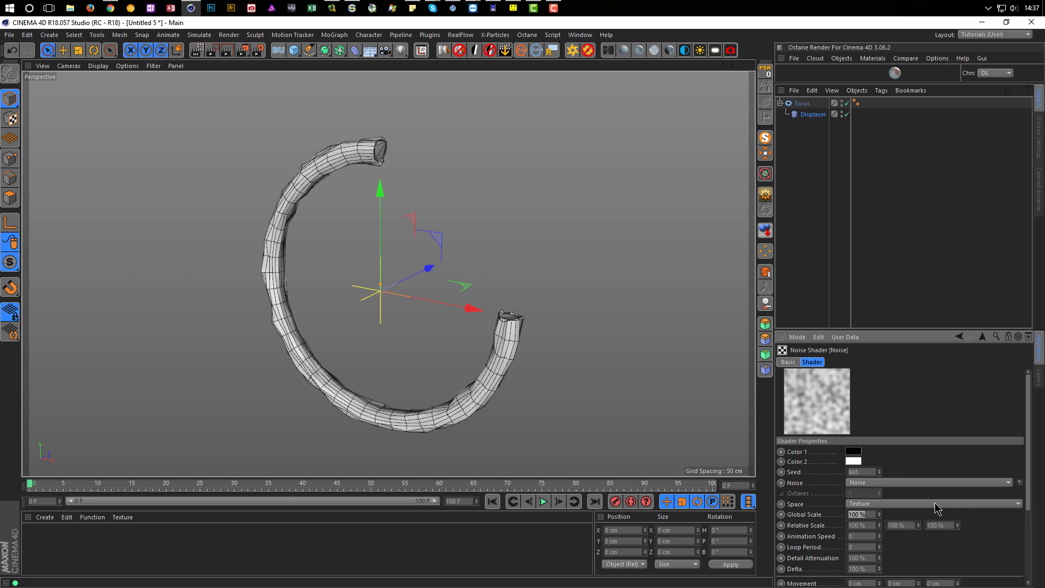
type("500")
key("Return")
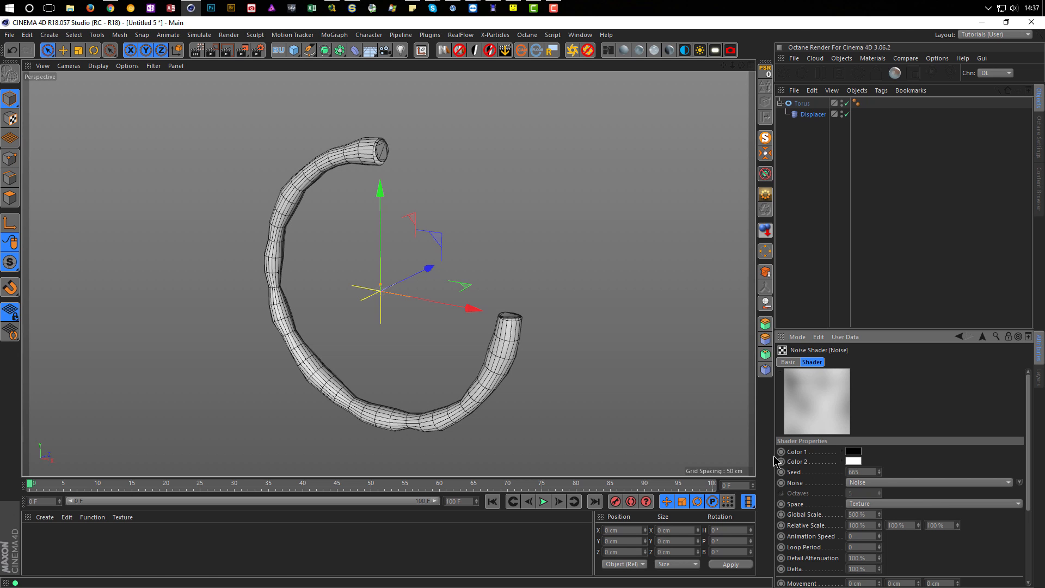
left_click_drag(348, 299, 381, 364, "alt")
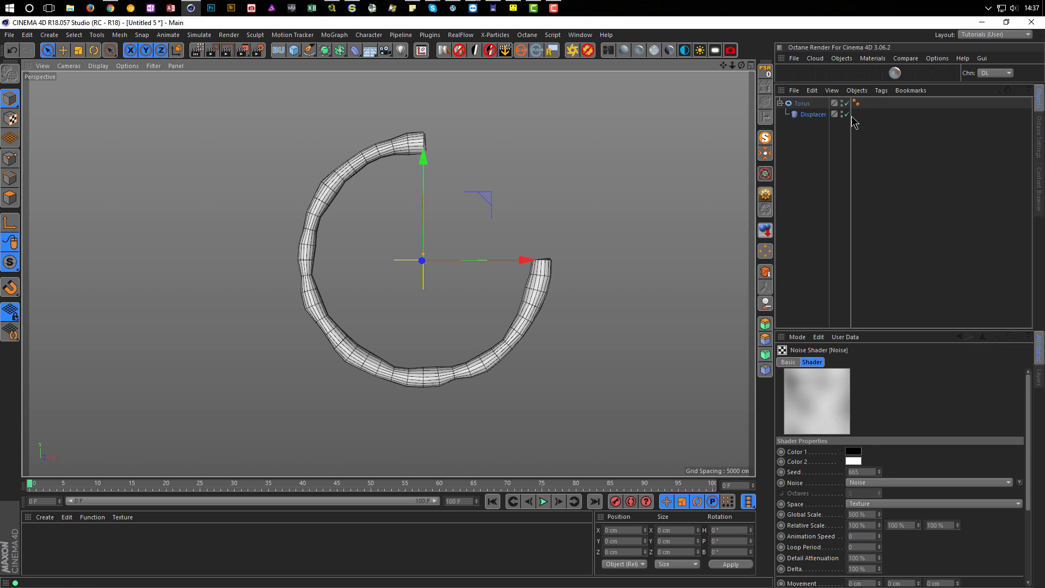
Set the Displacer's type to Intensity, its direction to Spherical and its height to 113 cm
left_click(825, 114)
left_click(847, 363)
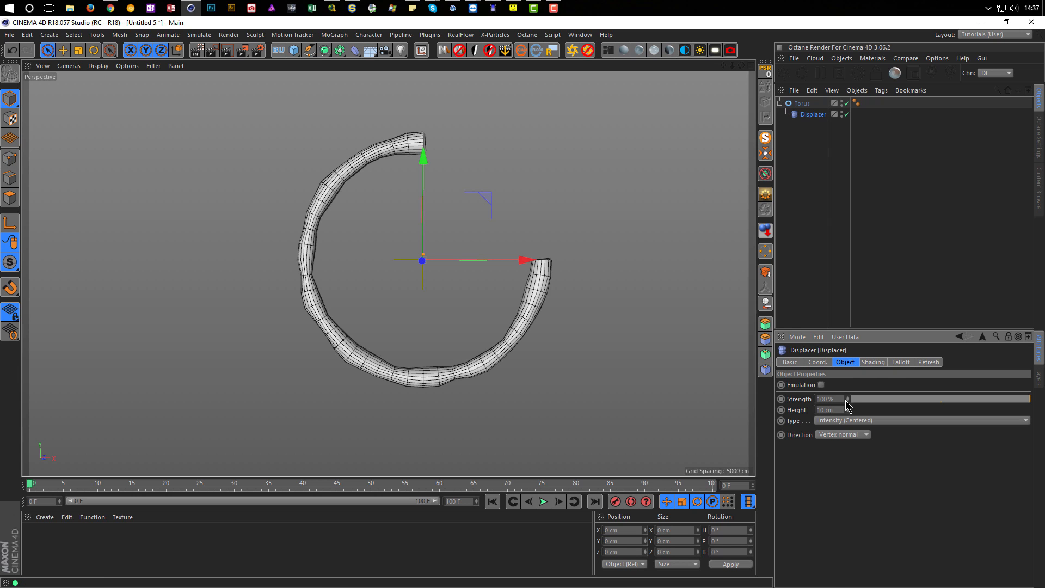
left_click(841, 421)
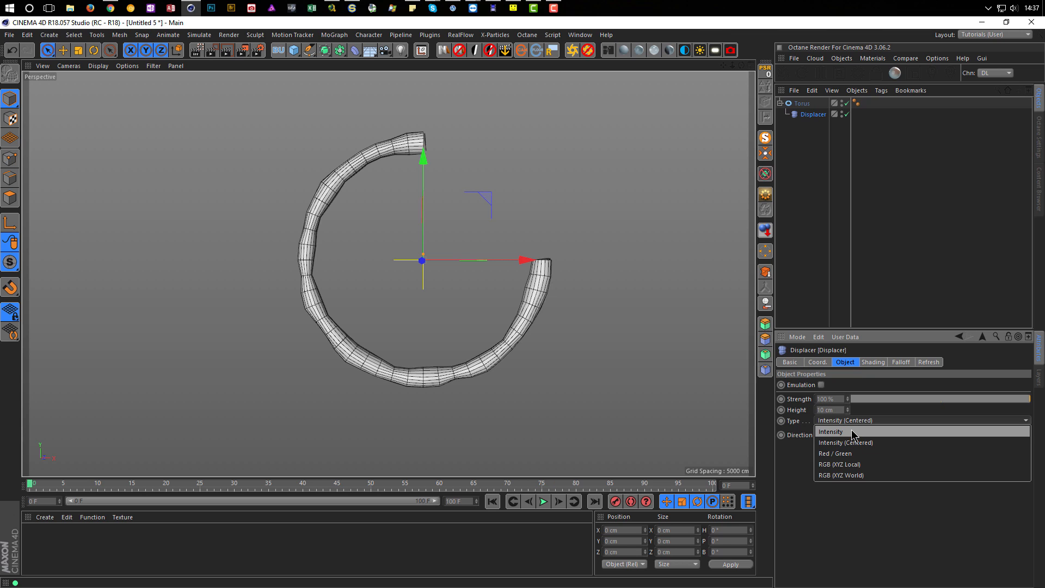
left_click(853, 432)
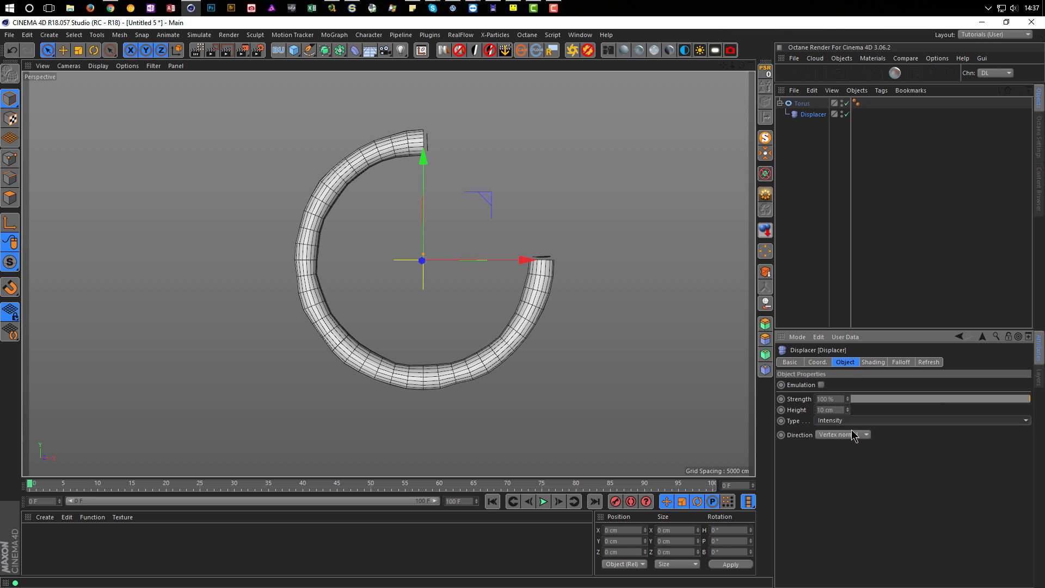
left_click(847, 435)
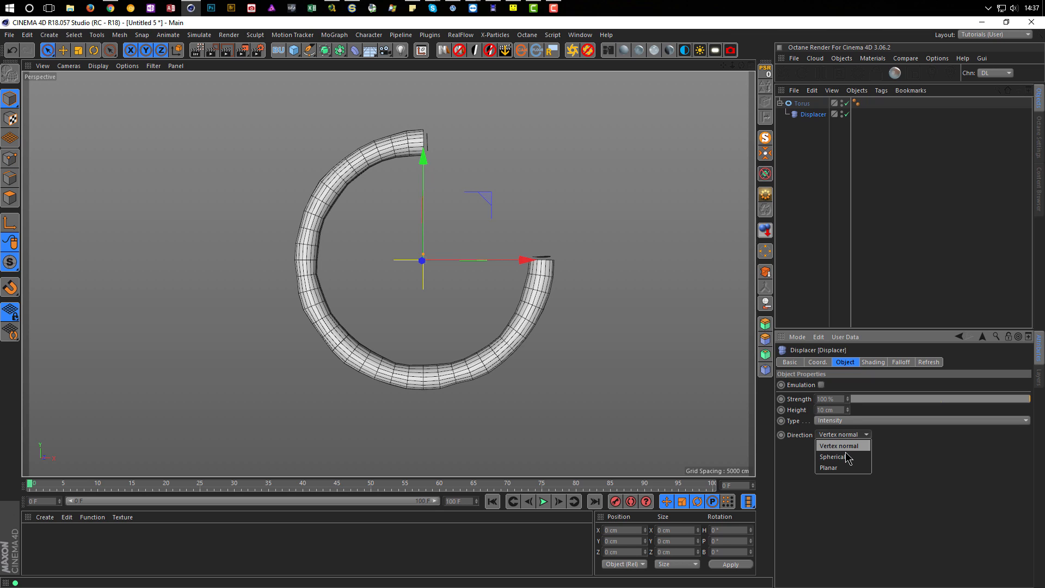
left_click(847, 457)
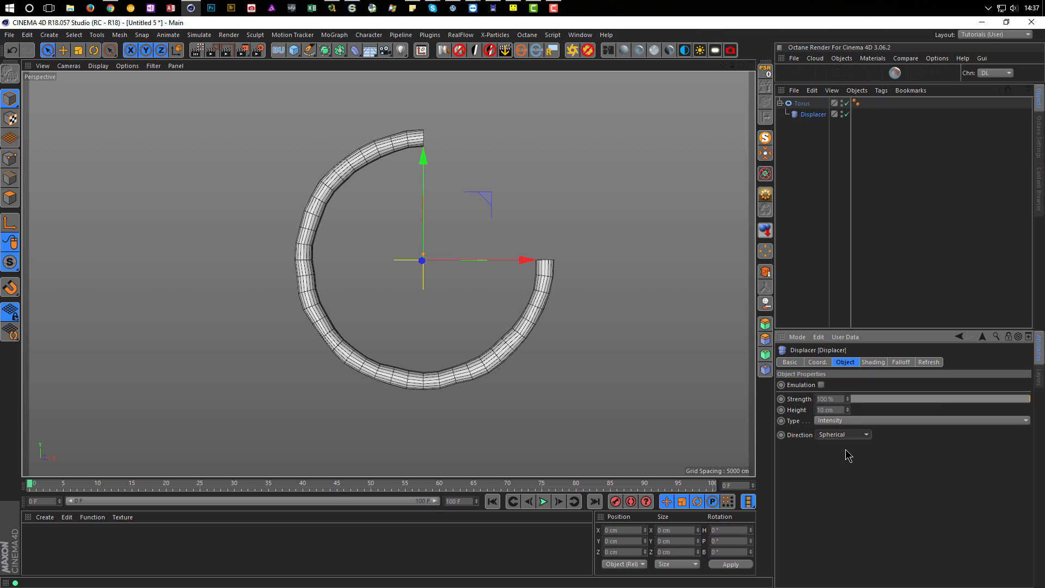
left_click_drag(848, 407, 847, 432)
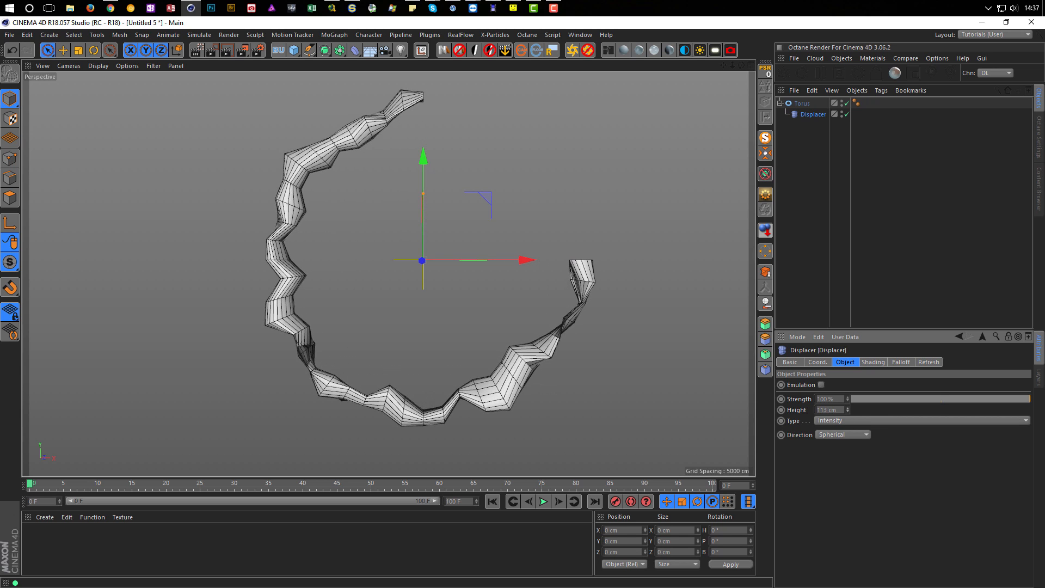
Set the Global Scale of the Displacer's Noise shader to 1500 % and select the torus
left_click(874, 362)
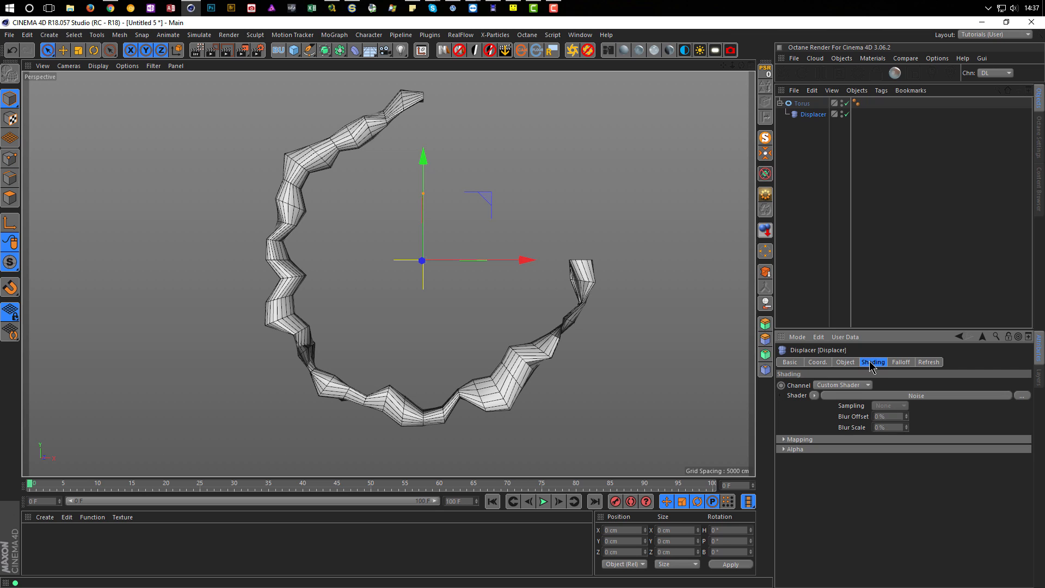
left_click(822, 426)
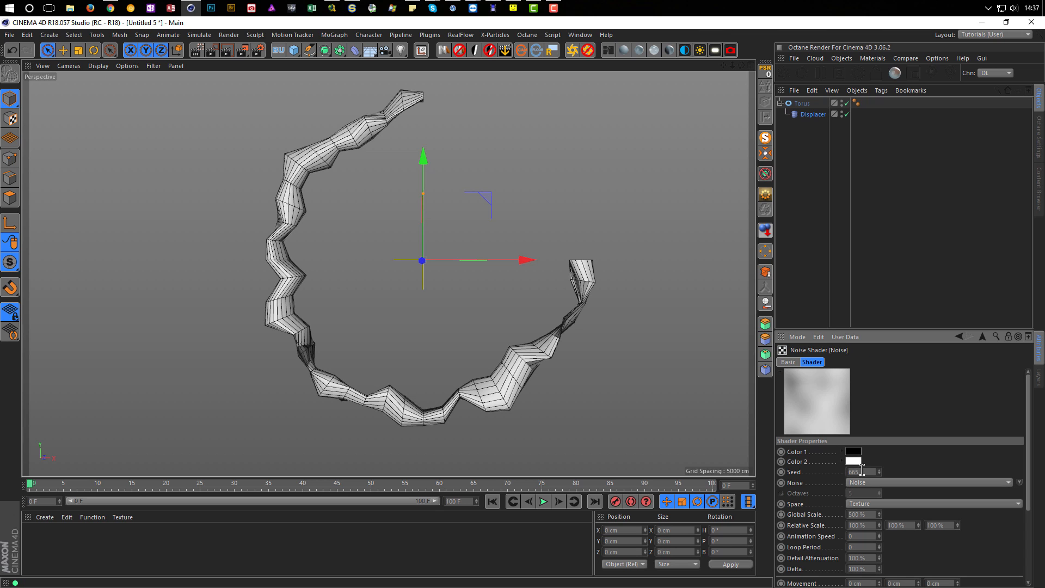
key("Return")
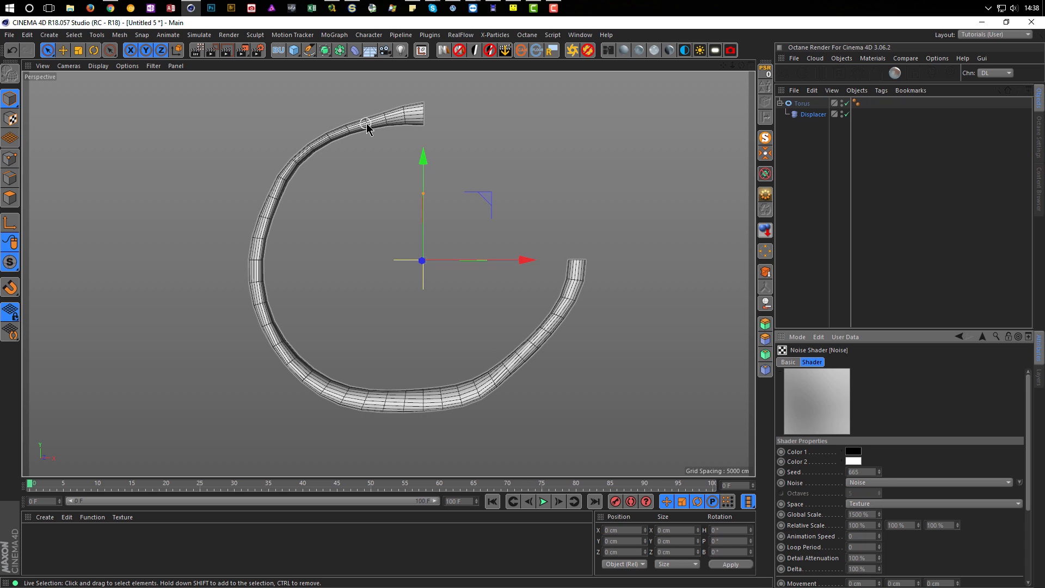
left_click(264, 217)
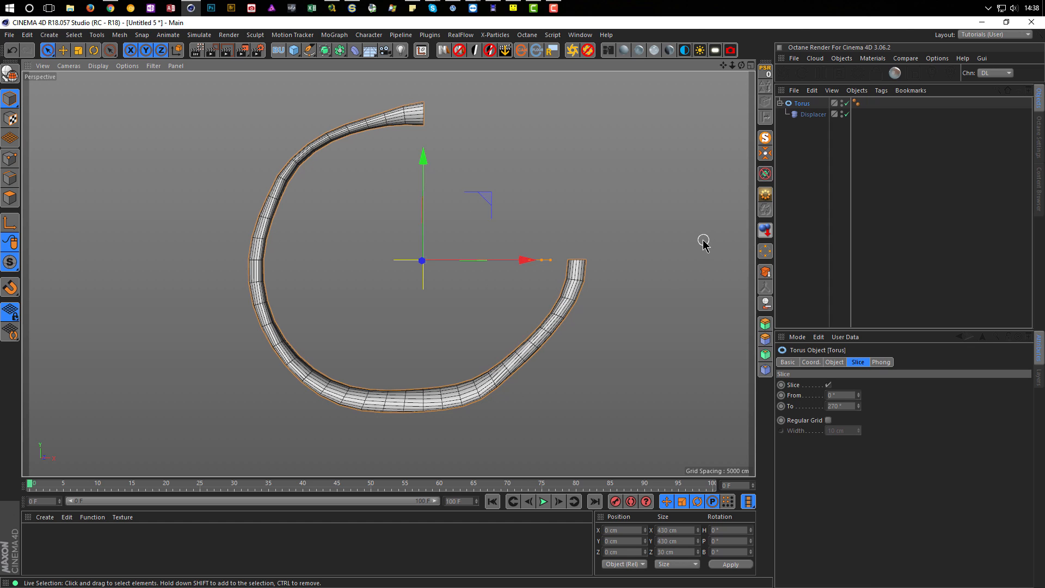
mouse_move(405, 114)
left_mouse_down("alt")
mouse_move(471, 121)
mouse_move(390, 108)
mouse_move(400, 112)
left_mouse_up("alt")
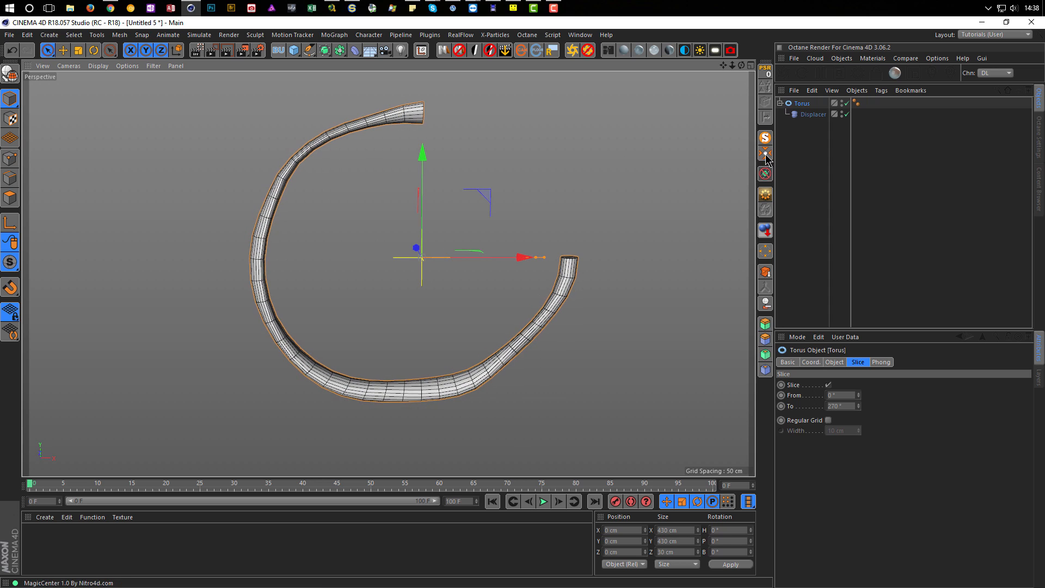
Delete the torus with its Displacer and create an Arc spline with an end angle of 270°
left_click(808, 115, "shift")
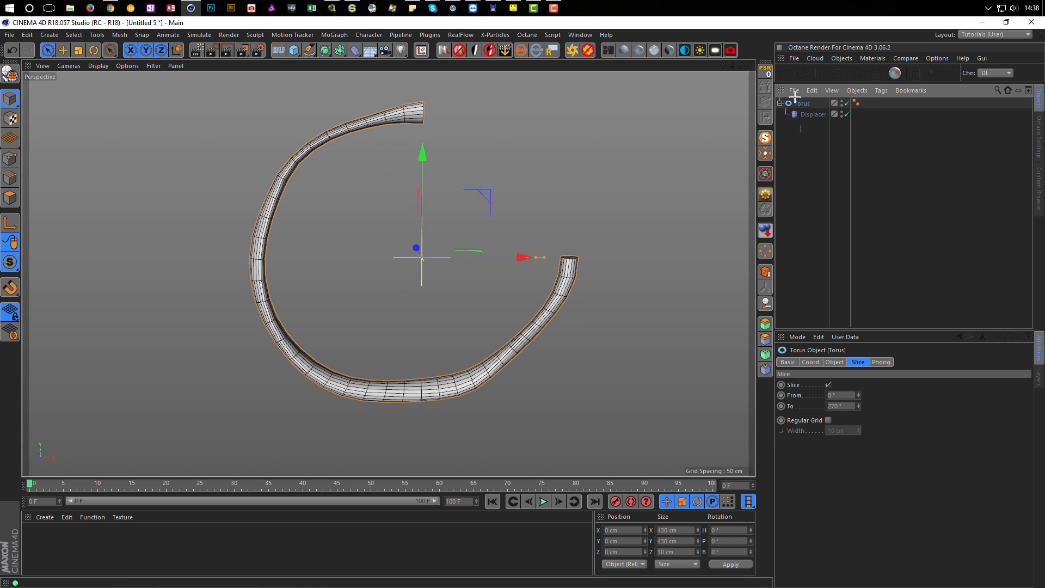
key("Delete")
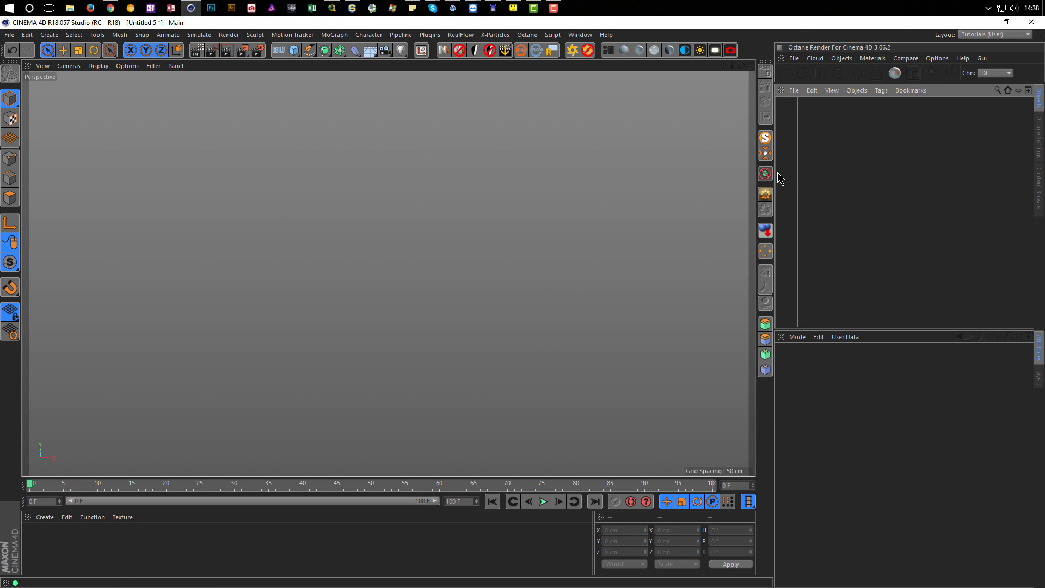
left_click(309, 51)
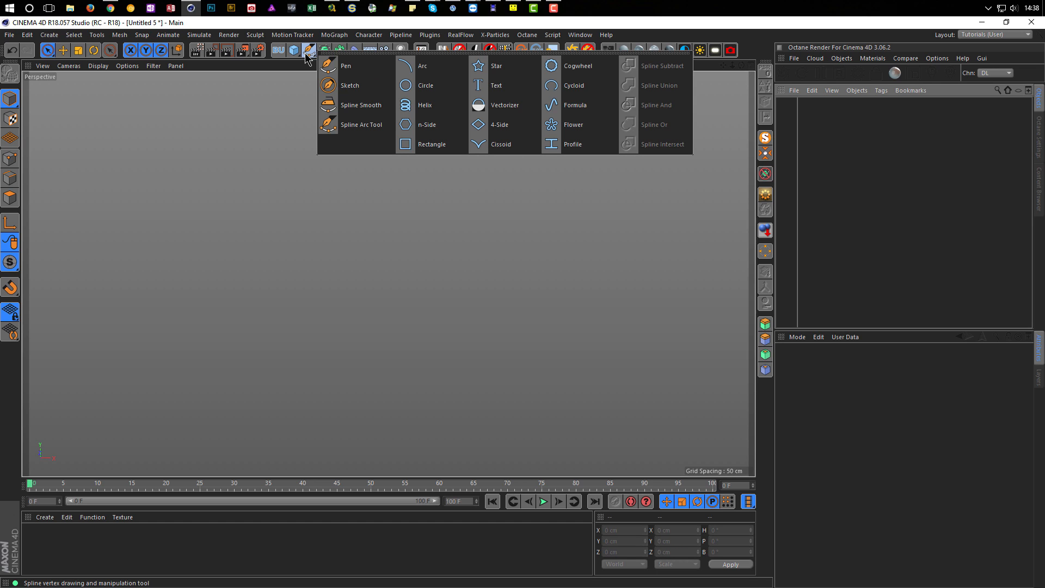
left_click(433, 71)
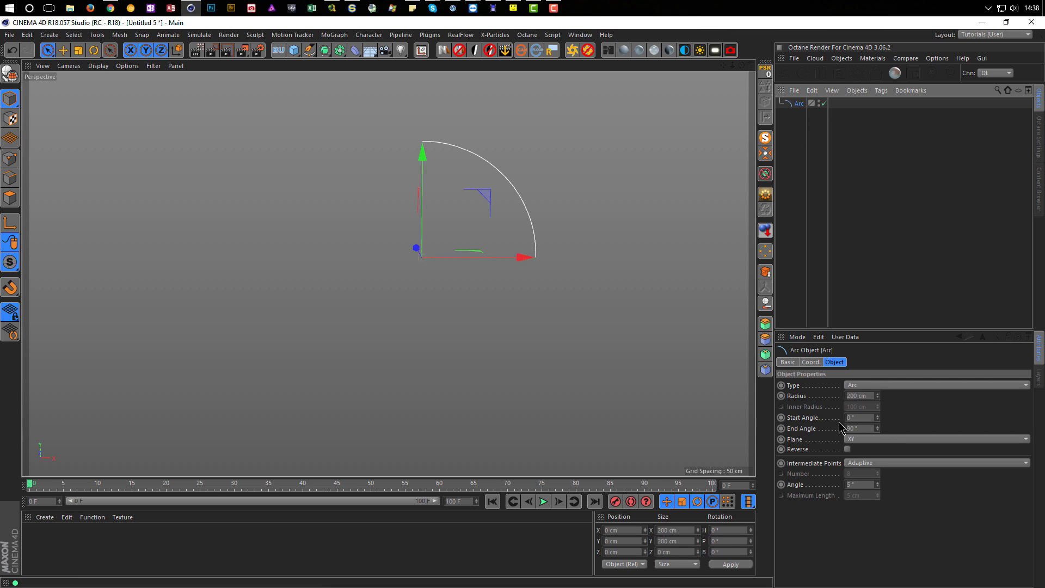
left_click(864, 428)
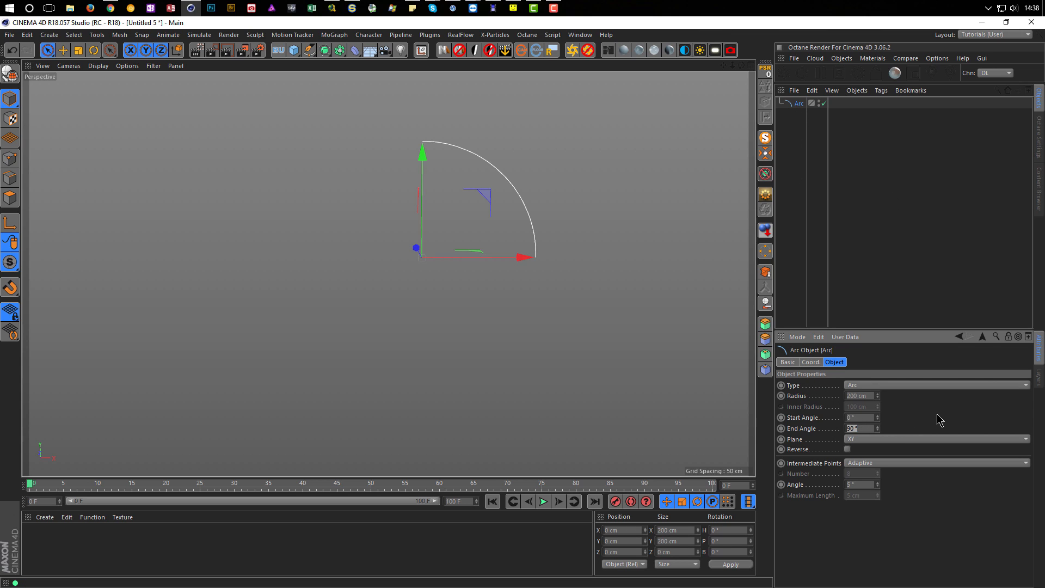
type("270")
key("Return")
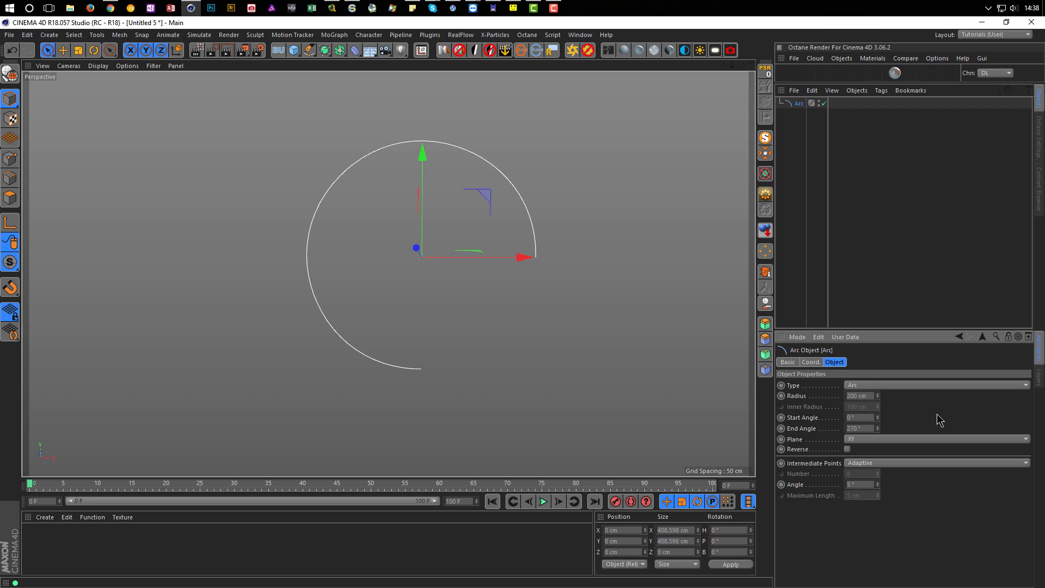
Add a Displacer as a child of the arc and load a Noise shader into its shading channel
middle_click_drag(414, 143, 378, 147, "alt")
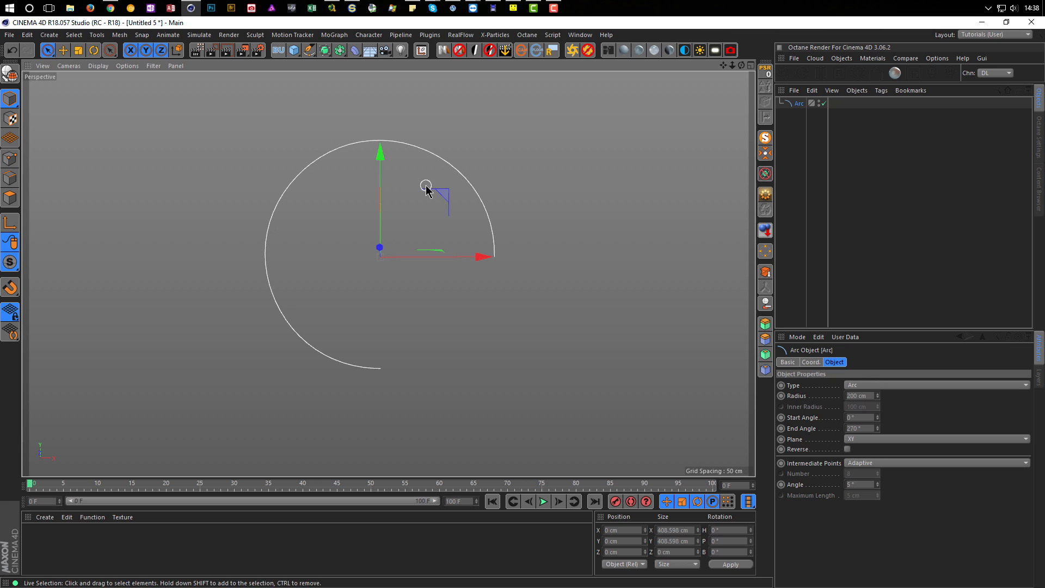
left_click_drag(467, 182, 458, 205, "alt")
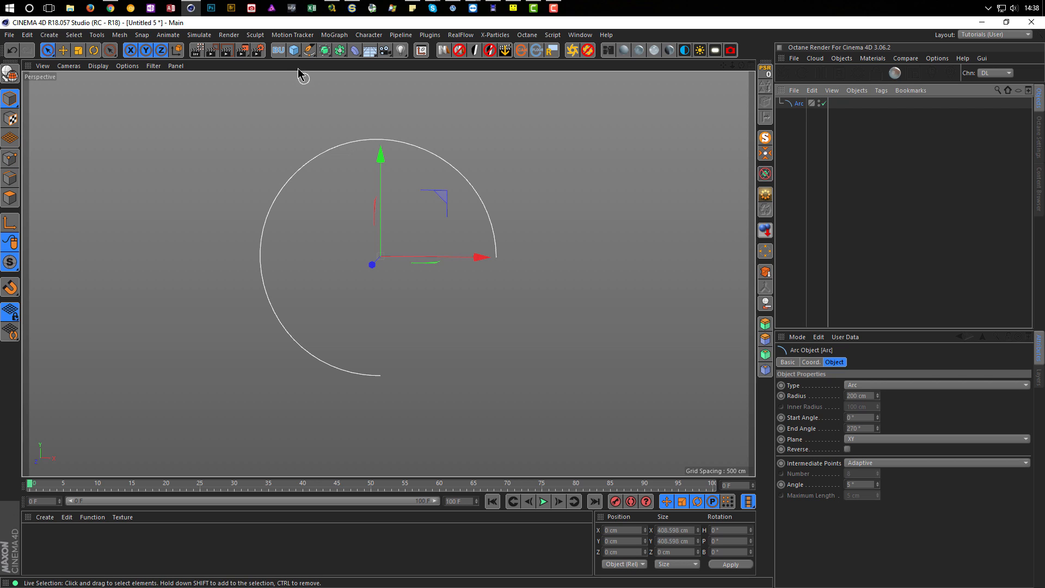
left_click(354, 51)
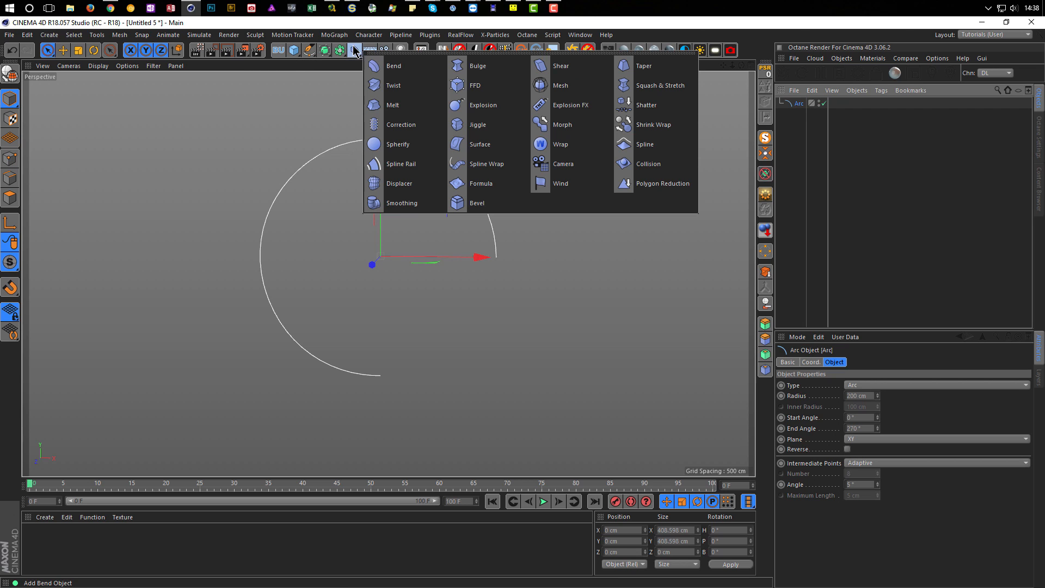
left_click(398, 185, "shift")
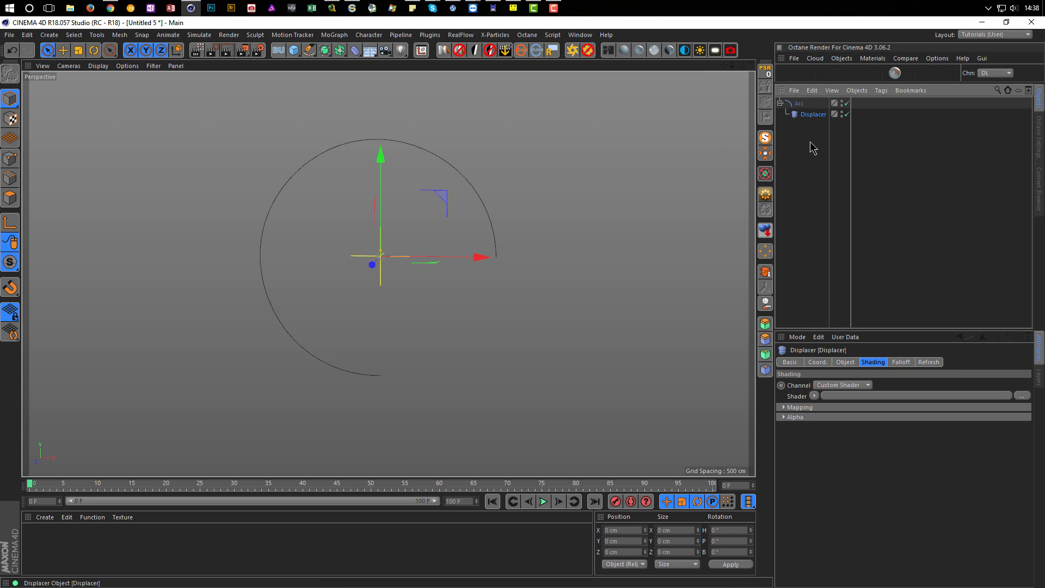
left_click(815, 397)
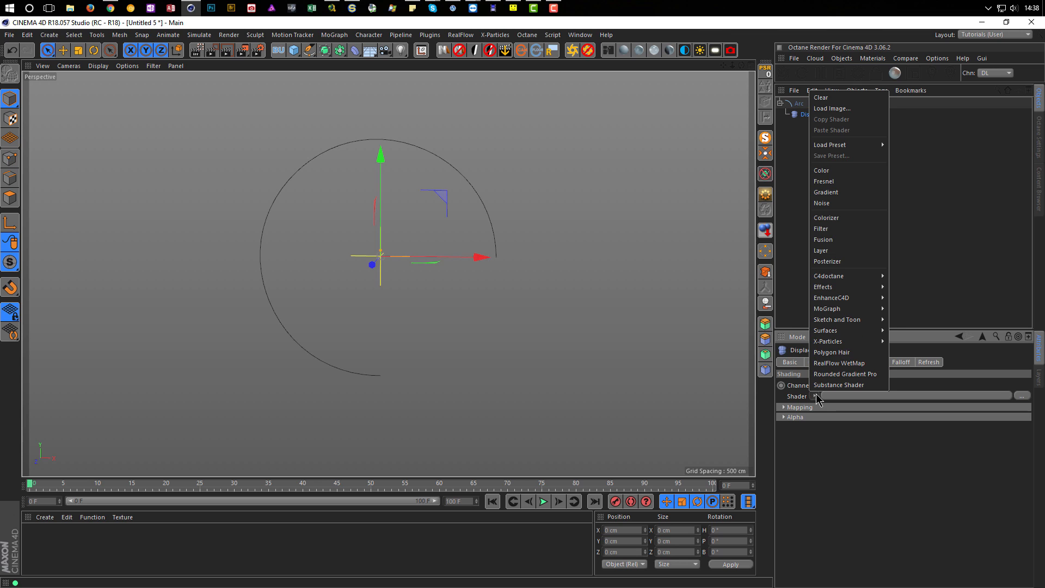
left_click(842, 209)
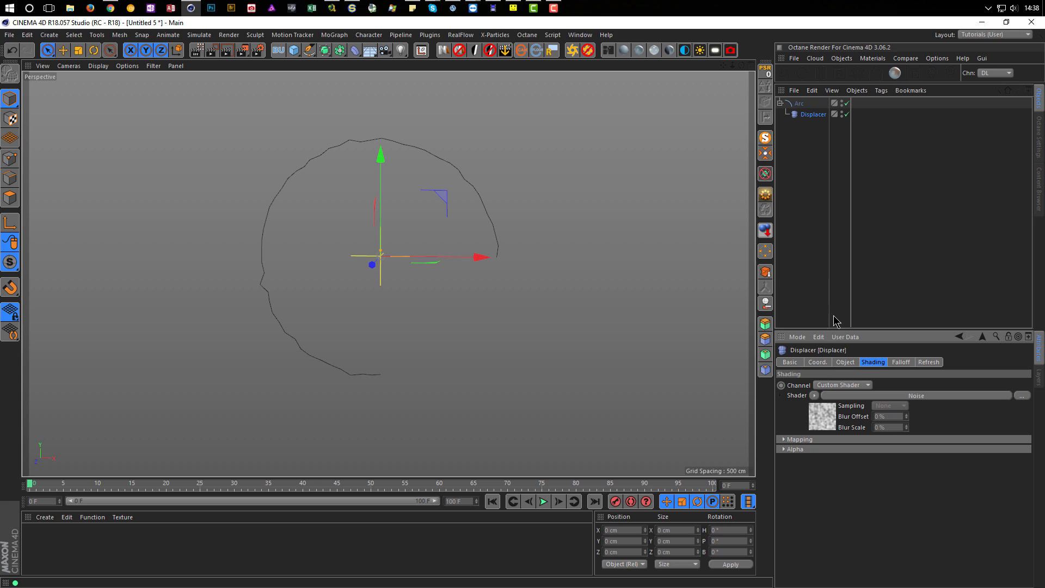
Set the Displacer's Noise shader to a Global Scale of 200 % and its Space to UV (2D)
left_click(822, 418)
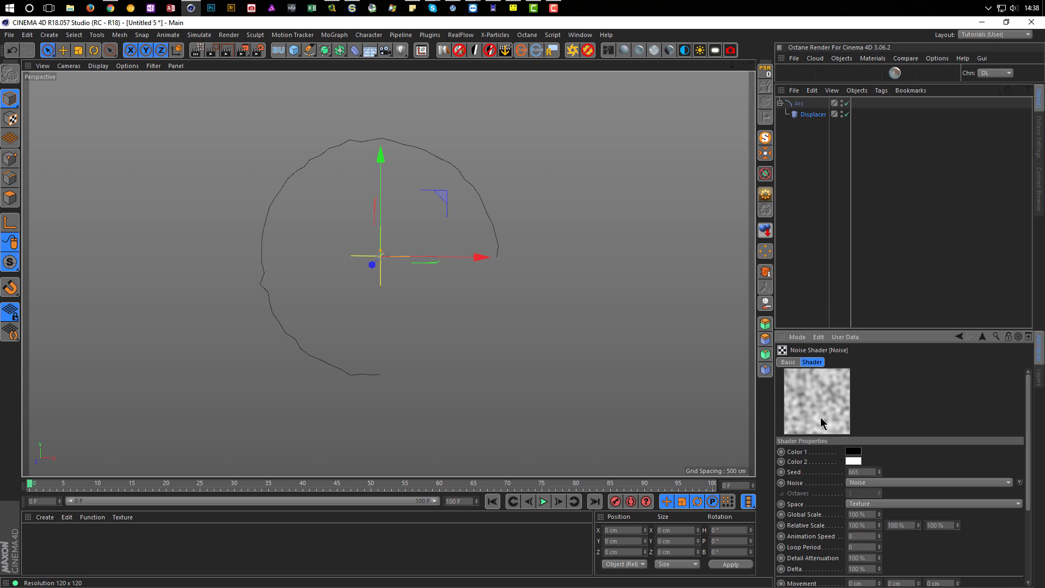
left_click(867, 510)
type("200")
key("Return")
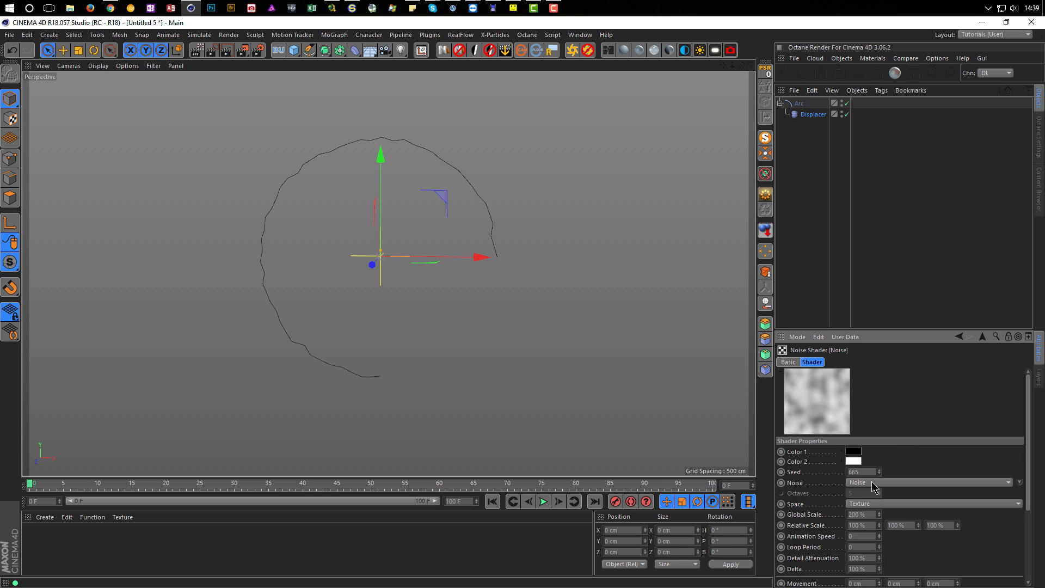
left_click(866, 514)
left_click(887, 504)
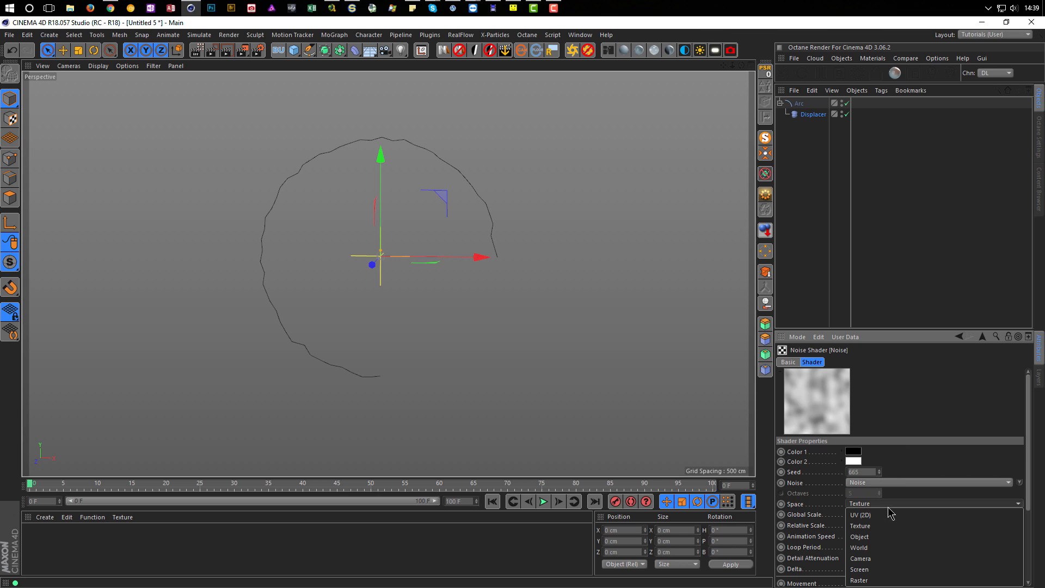
left_click(890, 516)
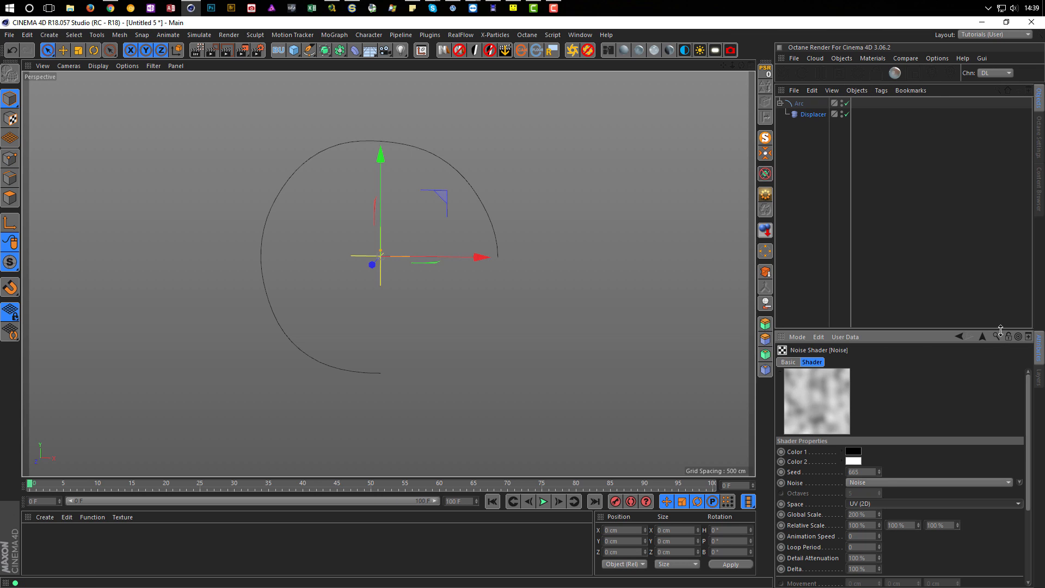
Set the arc's Displacer to type Intensity with a height of 80 cm
left_click(983, 336)
left_click(845, 362)
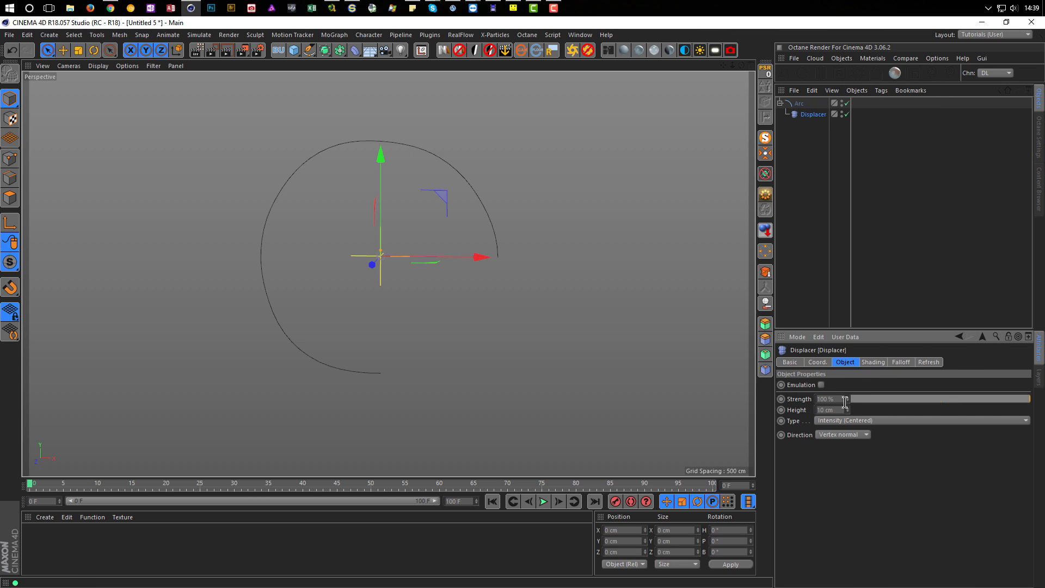
left_click_drag(847, 410, 847, 382)
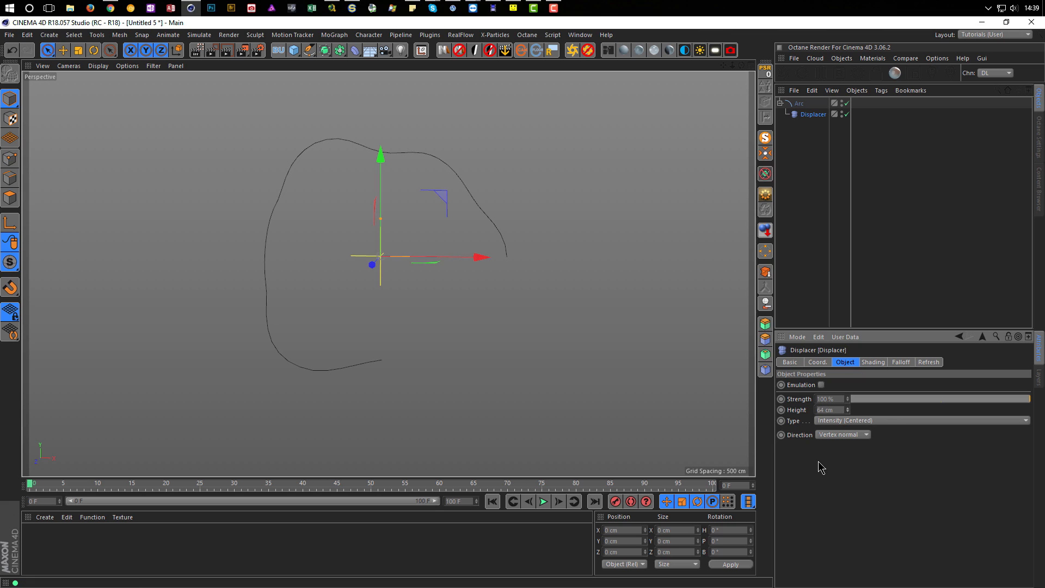
left_click(852, 425)
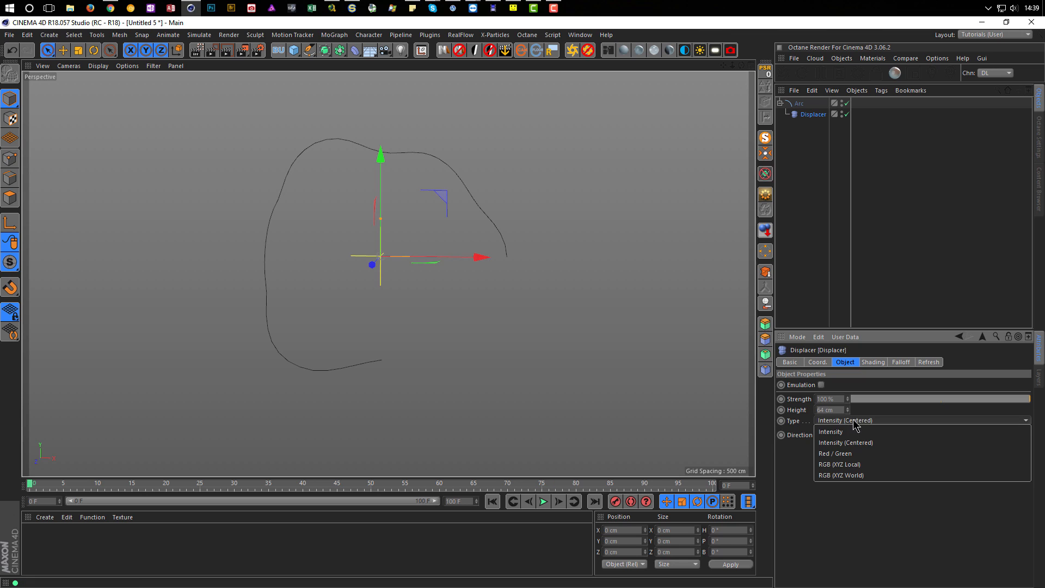
left_click(855, 433)
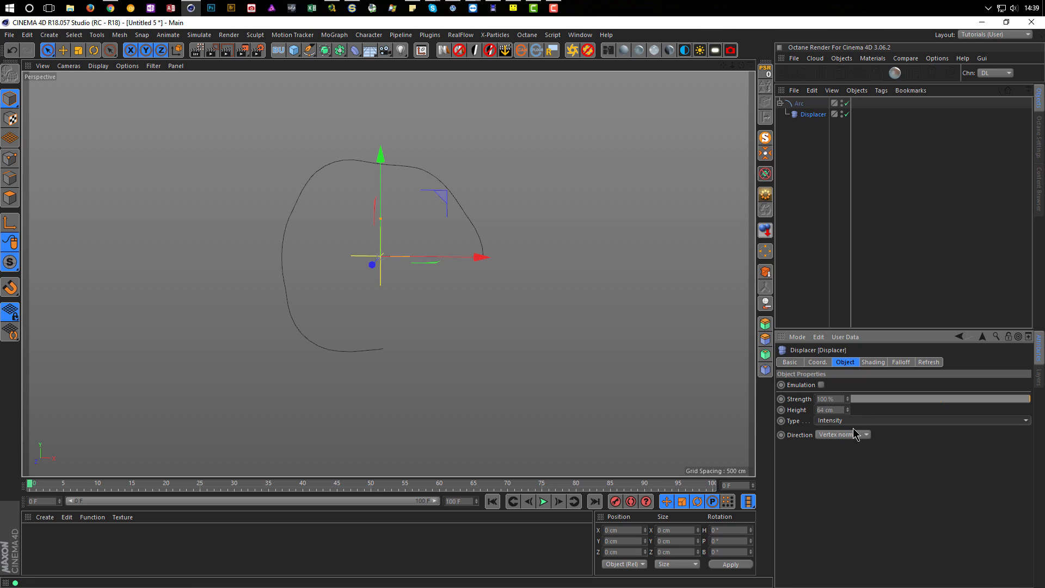
mouse_move(848, 407)
left_mouse_down()
mouse_move(869, 407)
mouse_move(857, 408)
left_mouse_up()
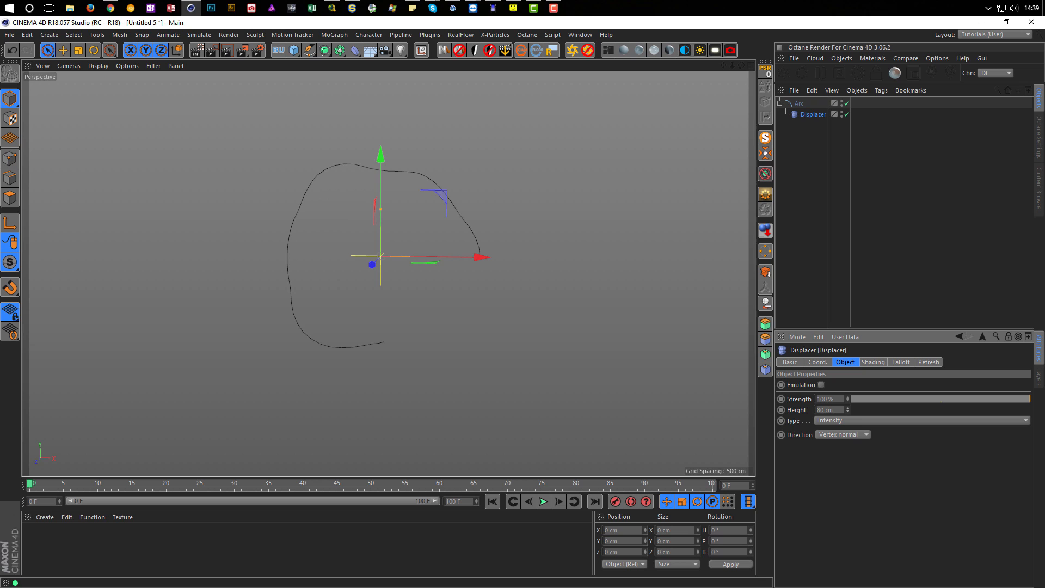
Create a Circle spline with a radius of 15 cm
scroll(413, 233, "up", 2)
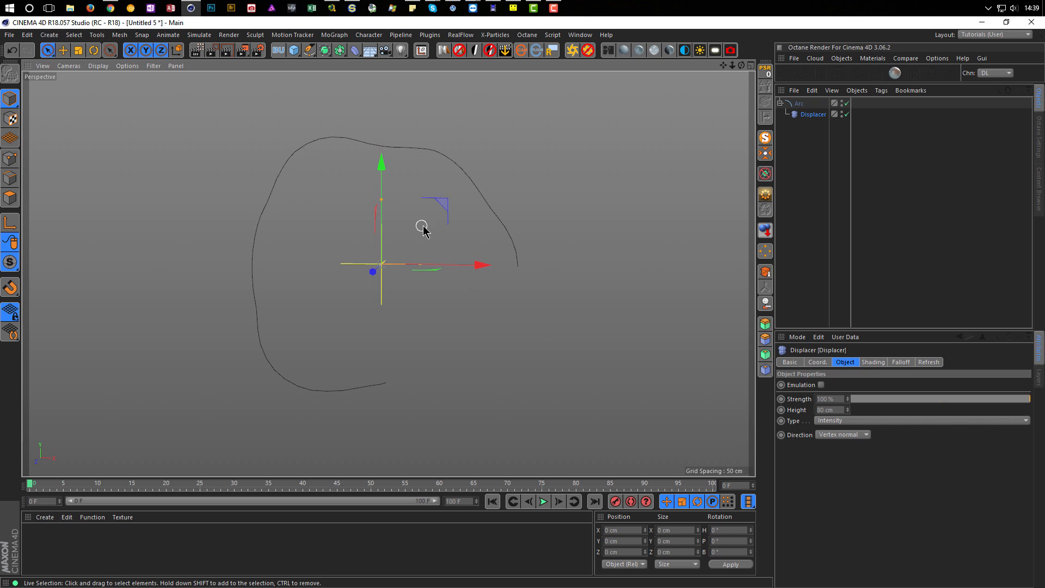
middle_click_drag(423, 226, 442, 238, "alt")
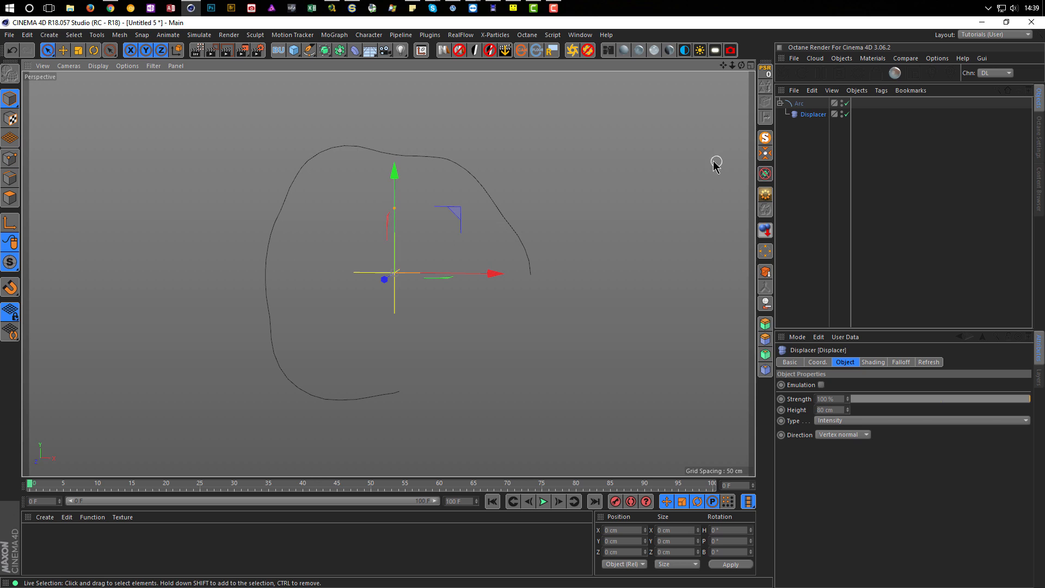
left_click(309, 50)
left_click(420, 88)
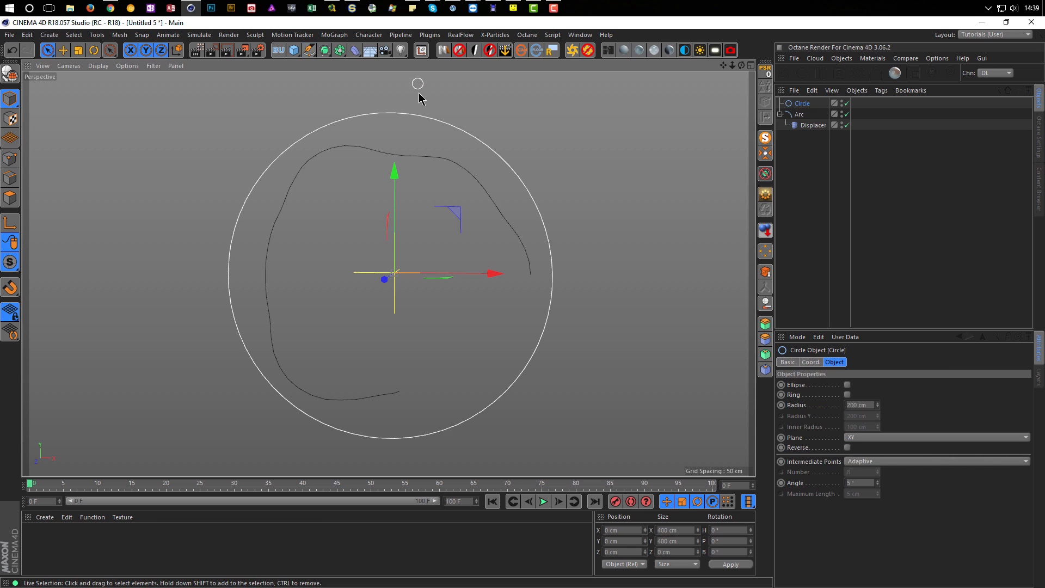
left_click(866, 404)
type("15")
key("Return")
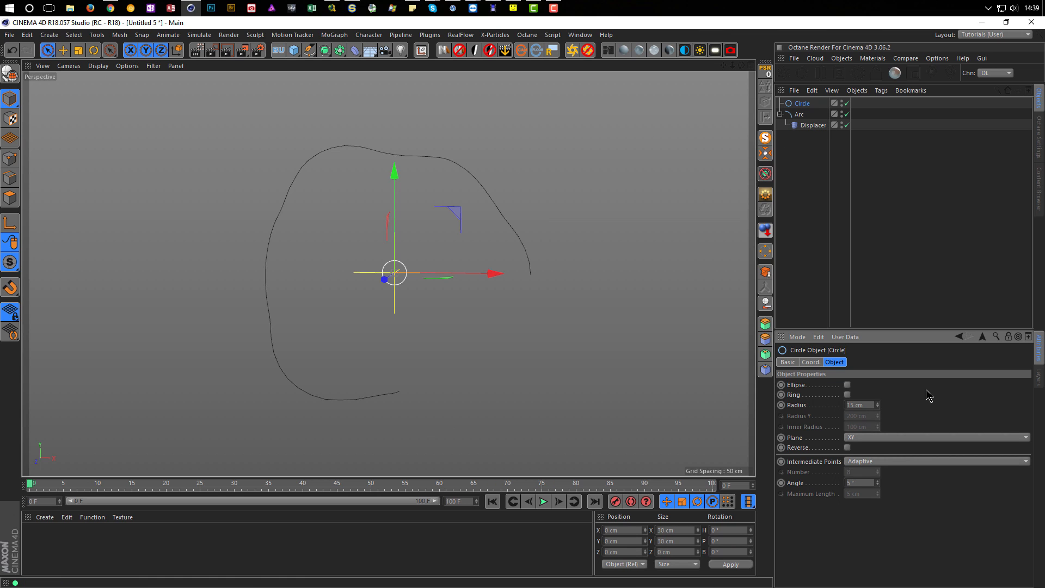
Try a radius of 10 cm for the circle and settle on 13 cm
left_click(870, 404)
type("10")
key("Return")
left_click(871, 403)
type("13")
key("Return")
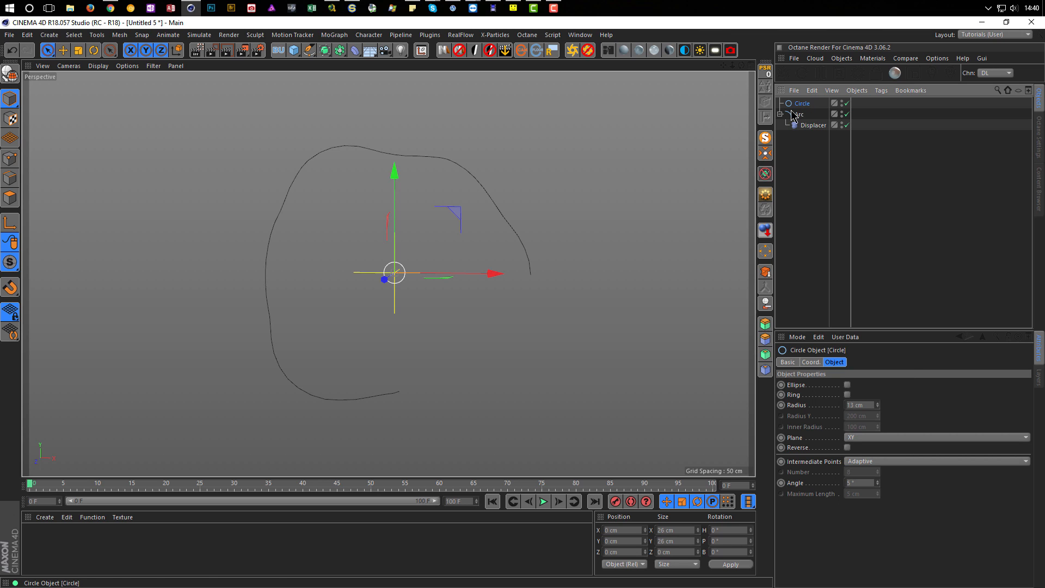
Create a Sweep with the circle as its profile and the displaced arc as its path
left_click(325, 51)
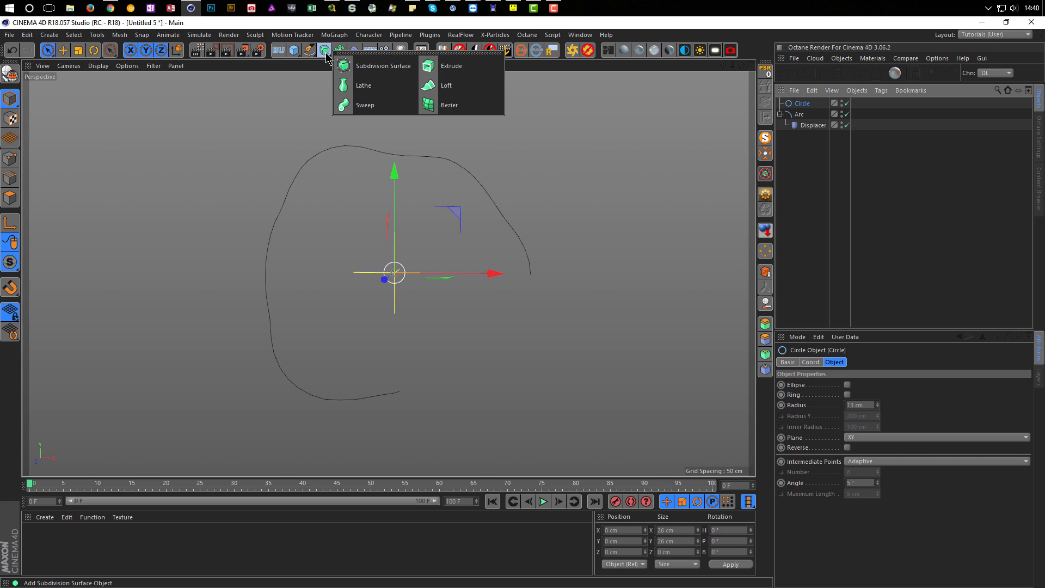
left_click(360, 105, "alt")
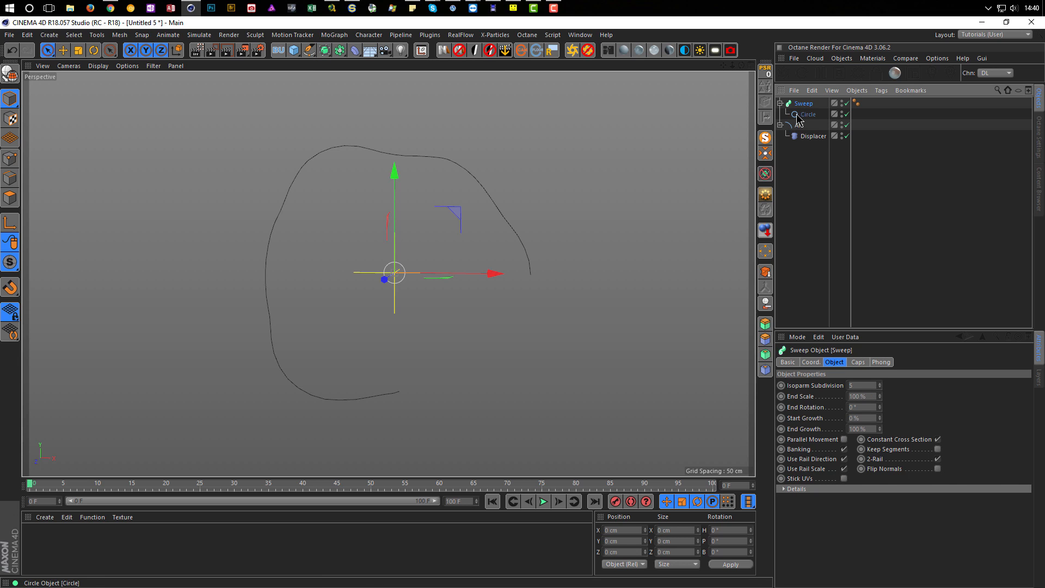
left_click_drag(799, 128, 814, 120)
left_click_drag(437, 208, 540, 197, "alt")
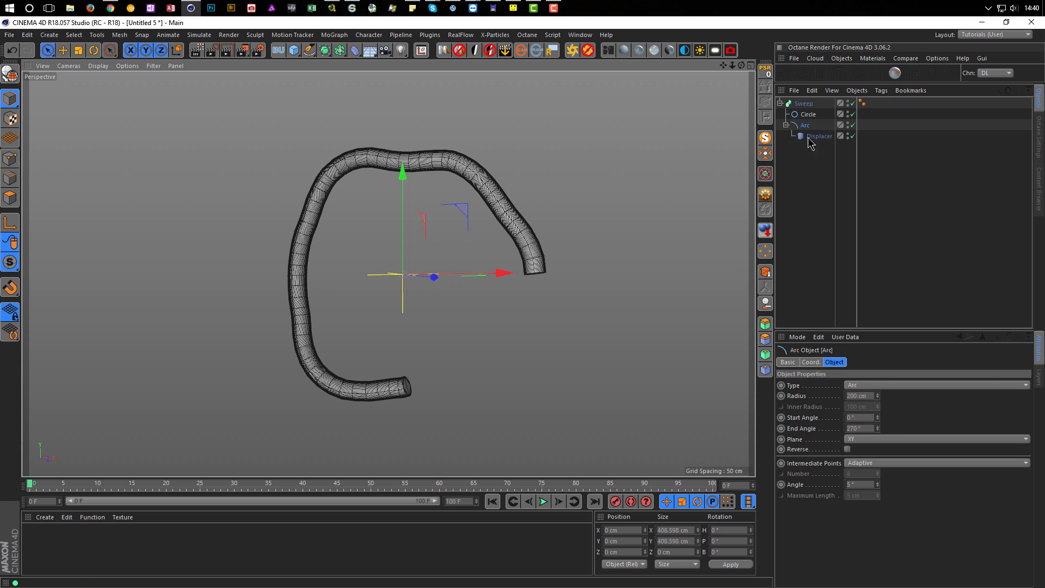
Set the circle's adaptive intermediate-point angle to 20°
left_click(808, 115)
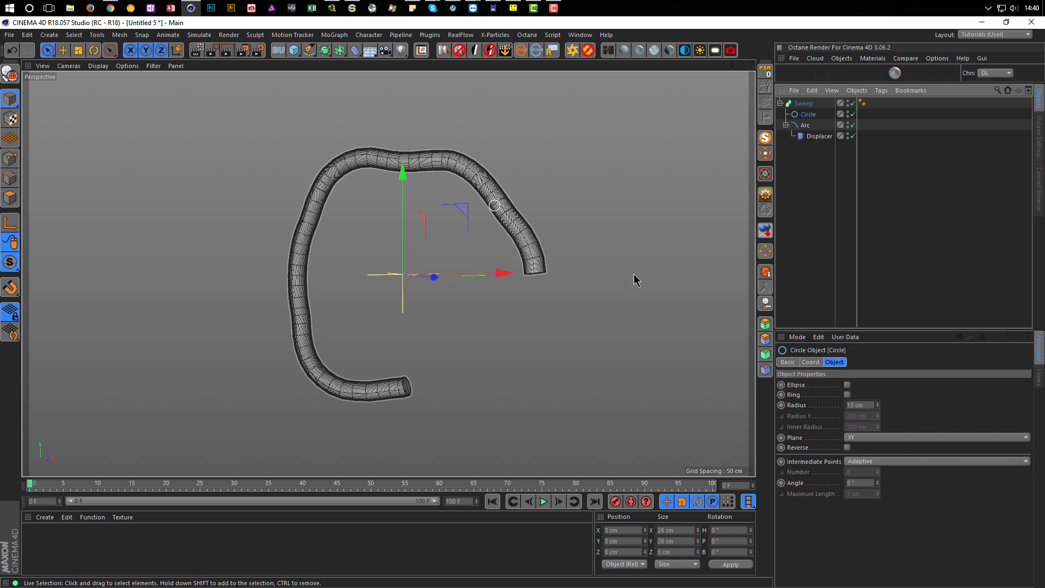
left_click(863, 482)
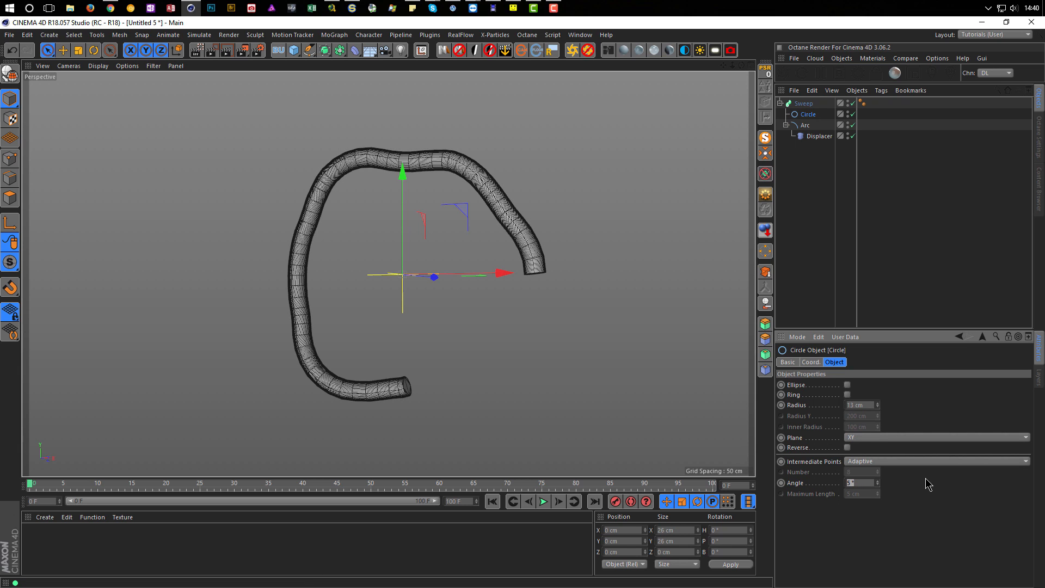
type("20")
key("Return")
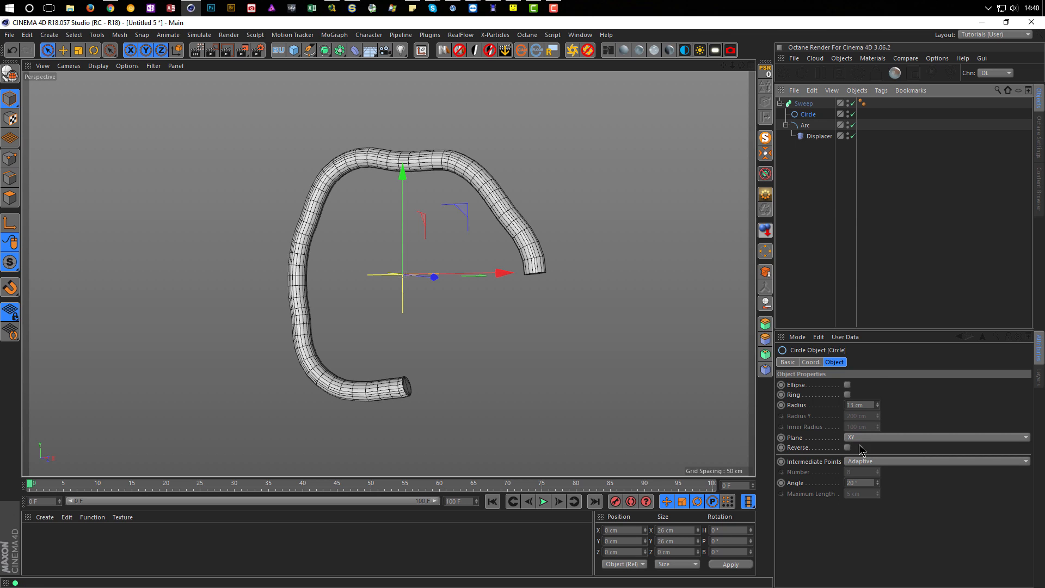
Switch the circle's intermediate points to Uniform and reduce their number to 2
left_click(860, 462)
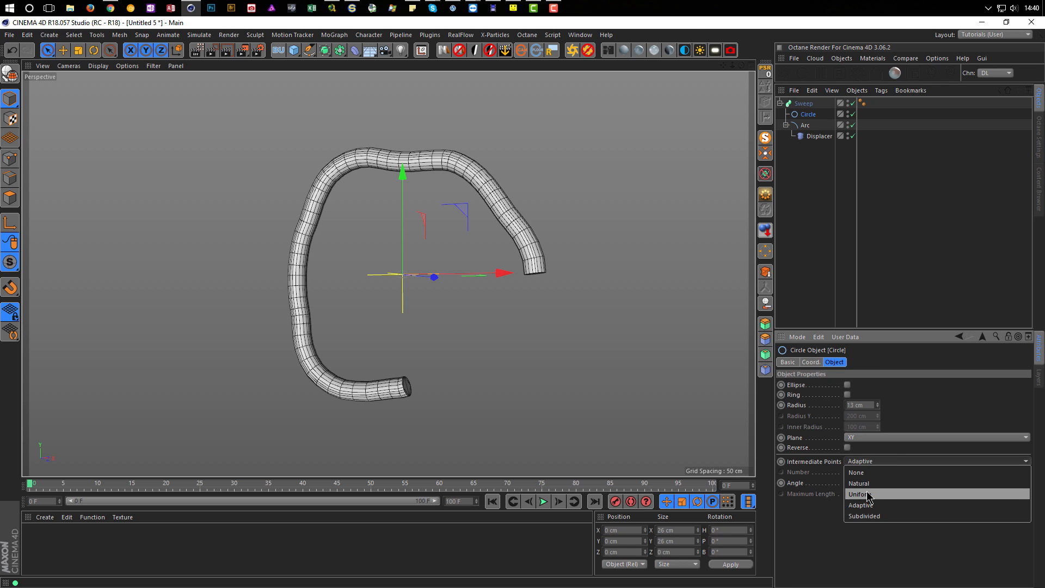
left_click(868, 494)
left_click(879, 475)
left_click(878, 474)
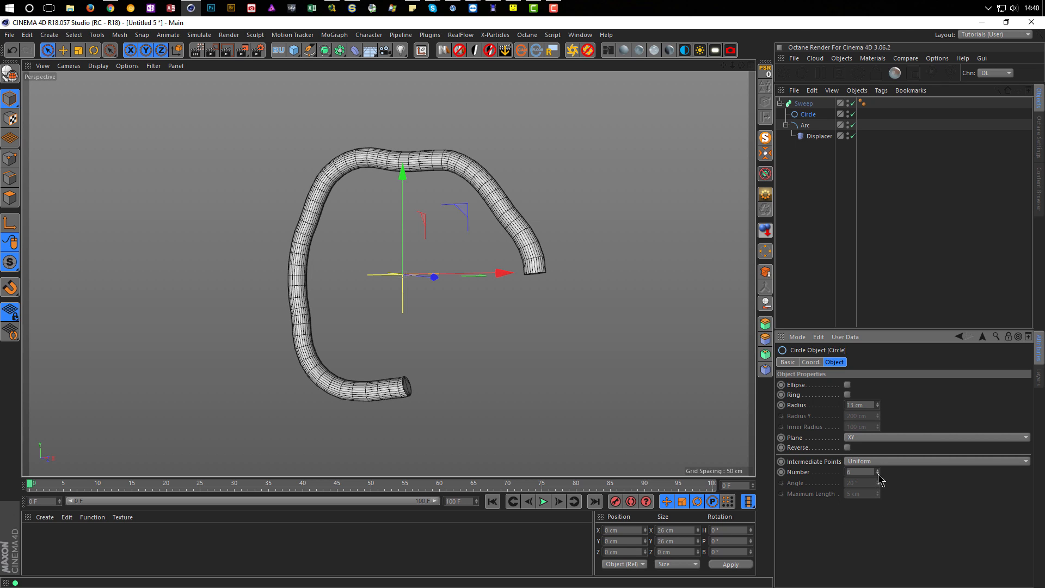
left_click(878, 474)
left_click(878, 474)
left_click(878, 474)
left_click(878, 474)
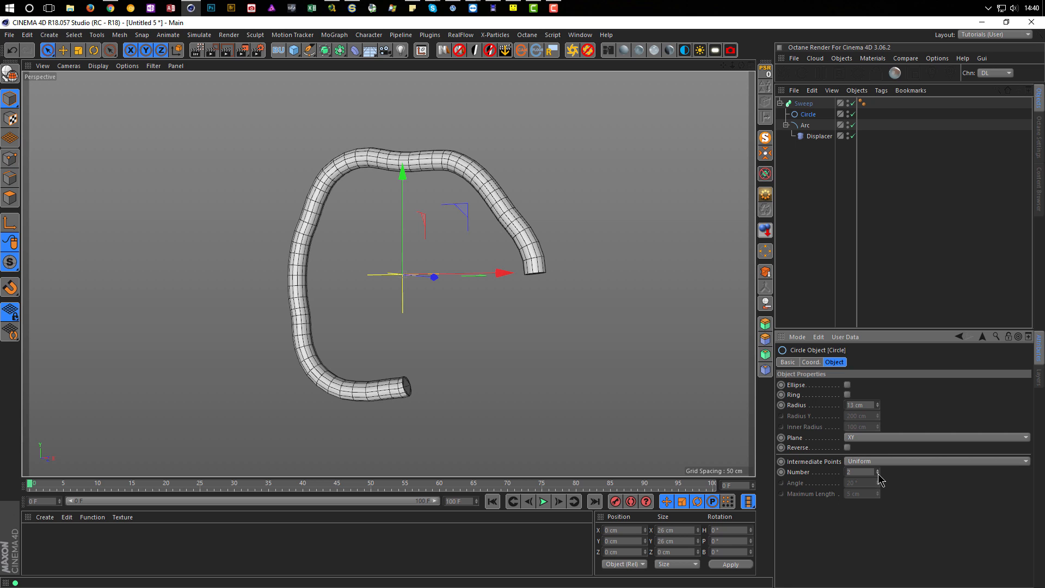
Set the cap type of the Sweep to N-gons
left_click_drag(527, 240, 551, 284, "alt")
scroll(551, 285, "up", 5)
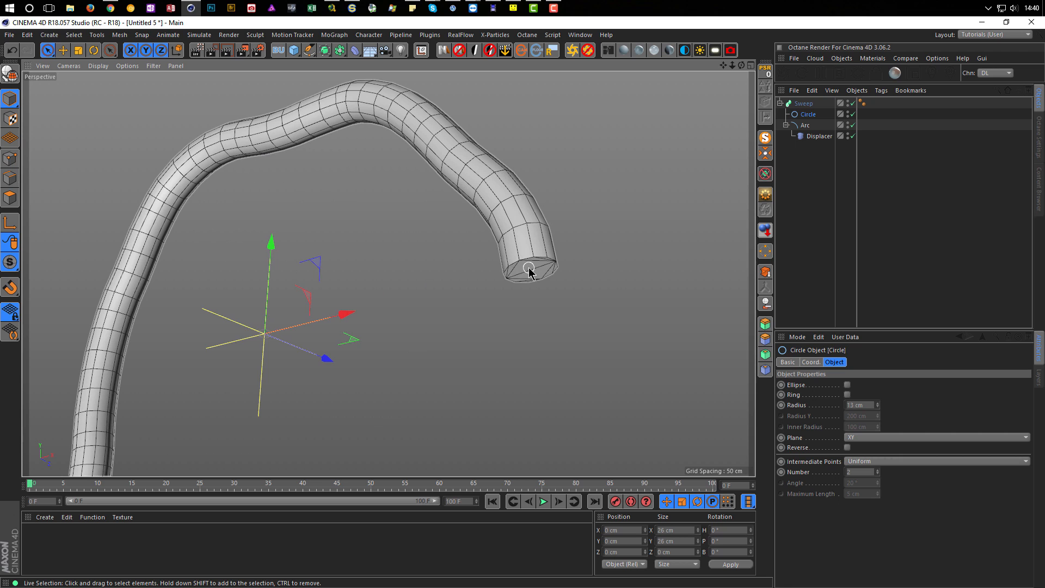
left_click_drag(536, 262, 512, 260, "alt")
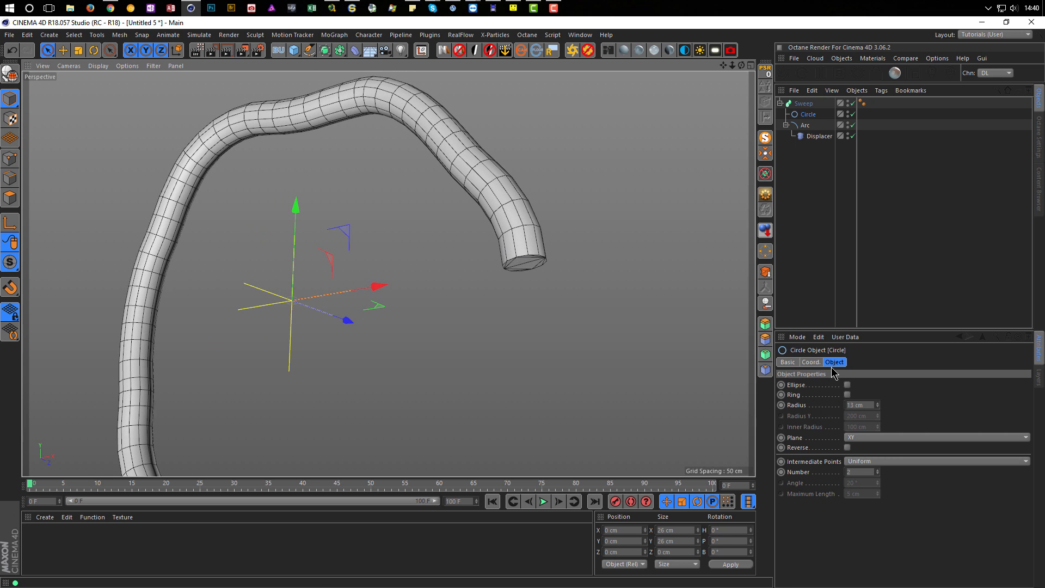
left_click(803, 104)
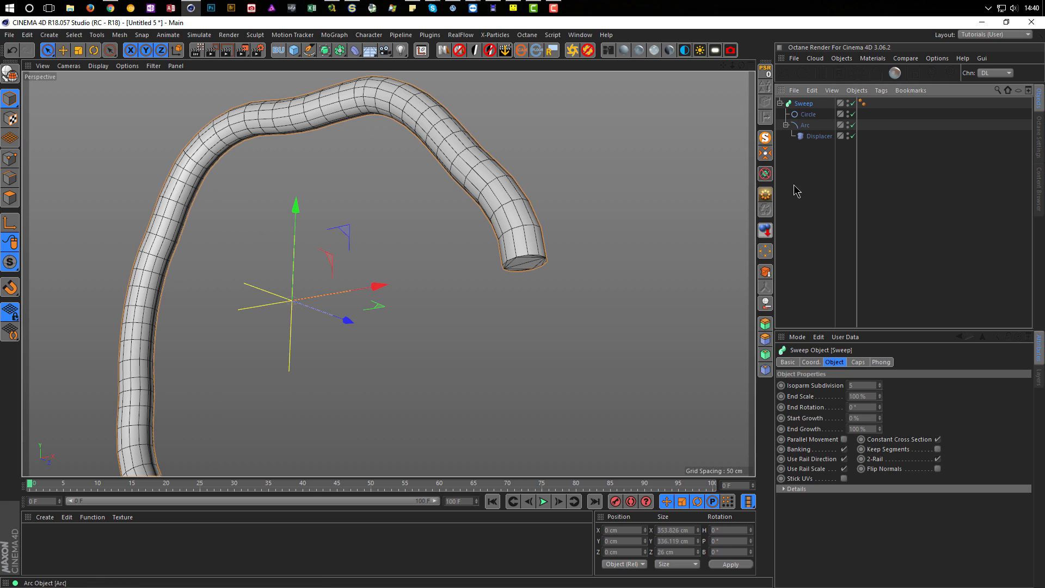
left_click(857, 362)
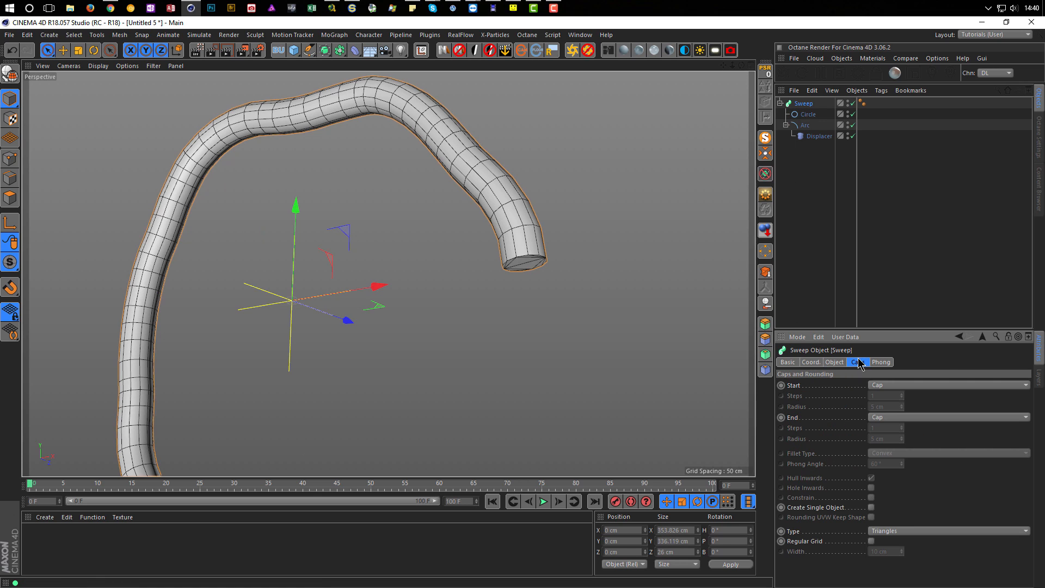
left_click(886, 531)
left_click(897, 565)
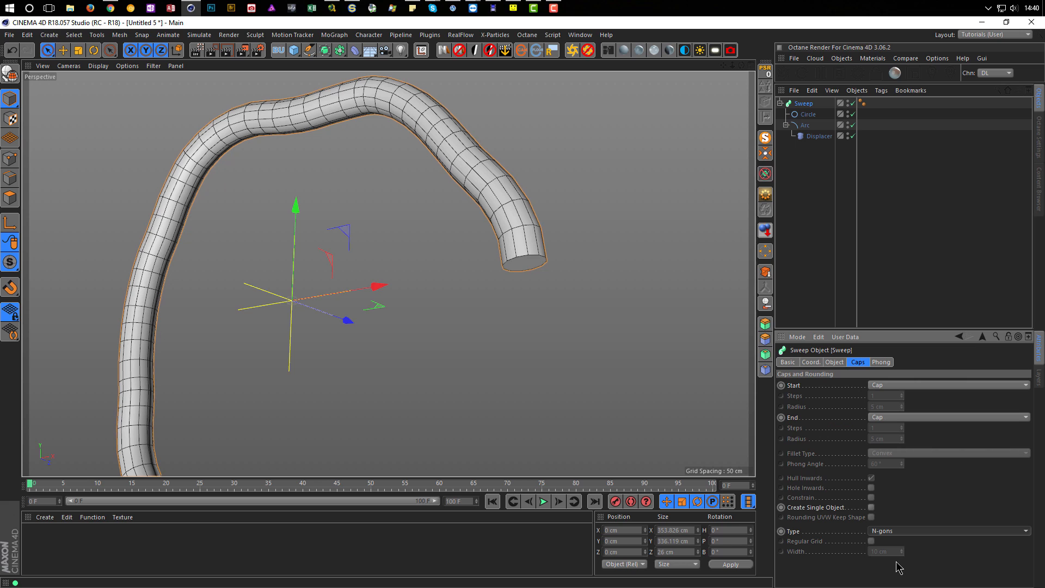
Set the Sweep's start and end caps to Fillet Cap and enable Constrain
left_click(887, 386)
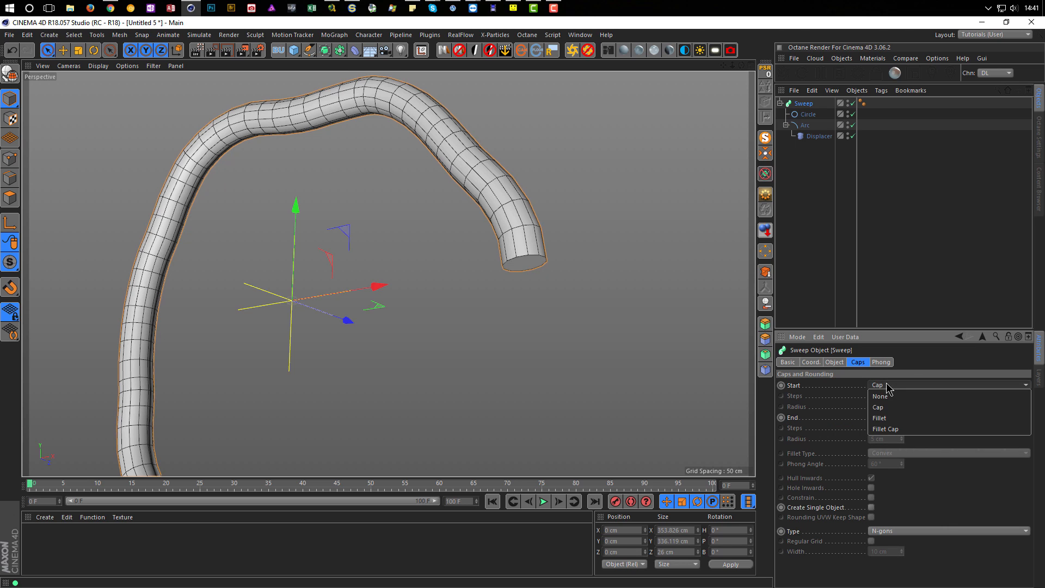
left_click(890, 429)
left_click(892, 423)
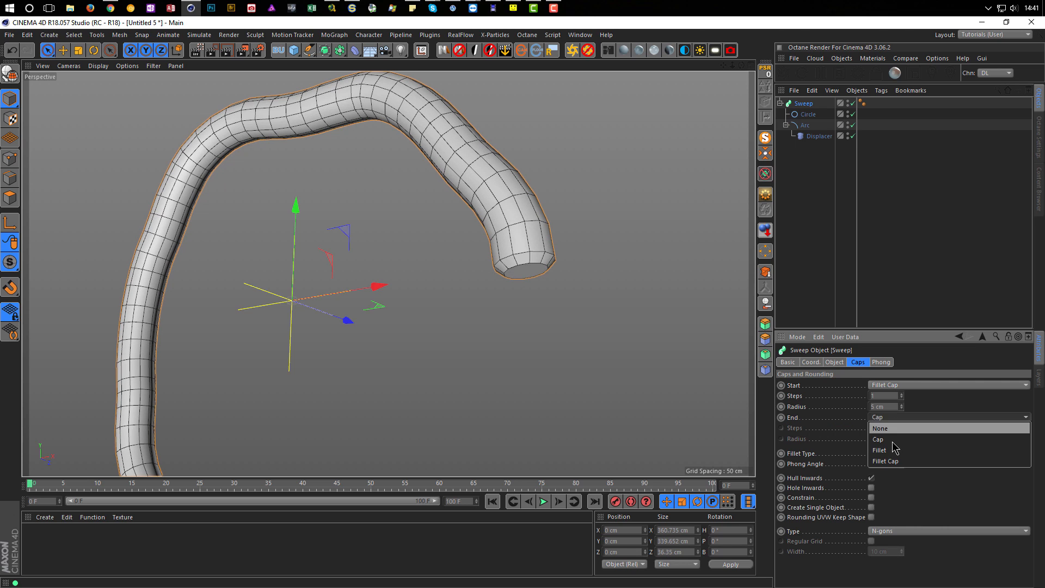
left_click(894, 462)
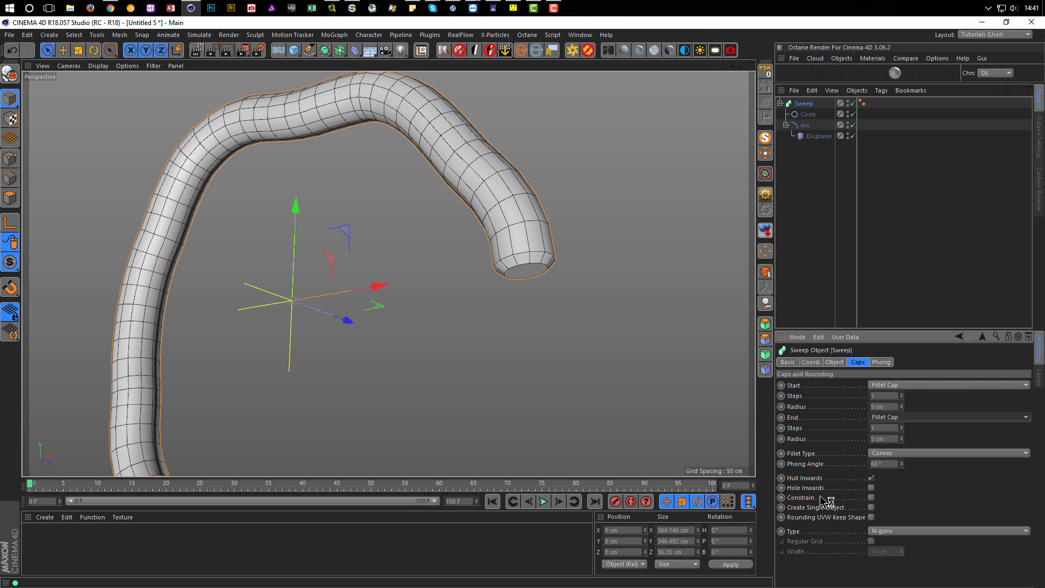
left_click(872, 497)
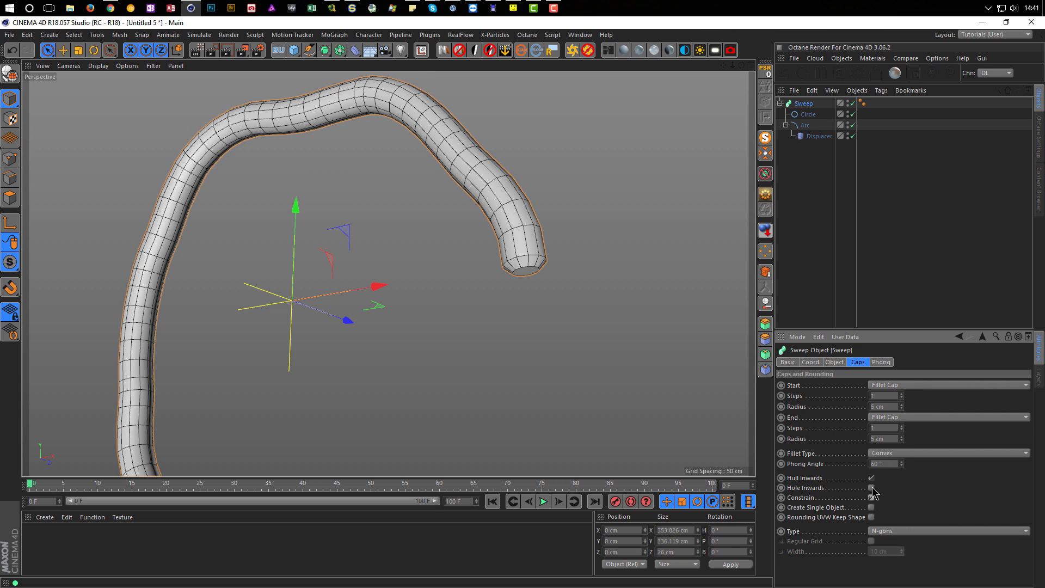
Round both of the Sweep's end caps with 3 fillet steps and a 10 cm radius
left_click(902, 395)
left_click(902, 395)
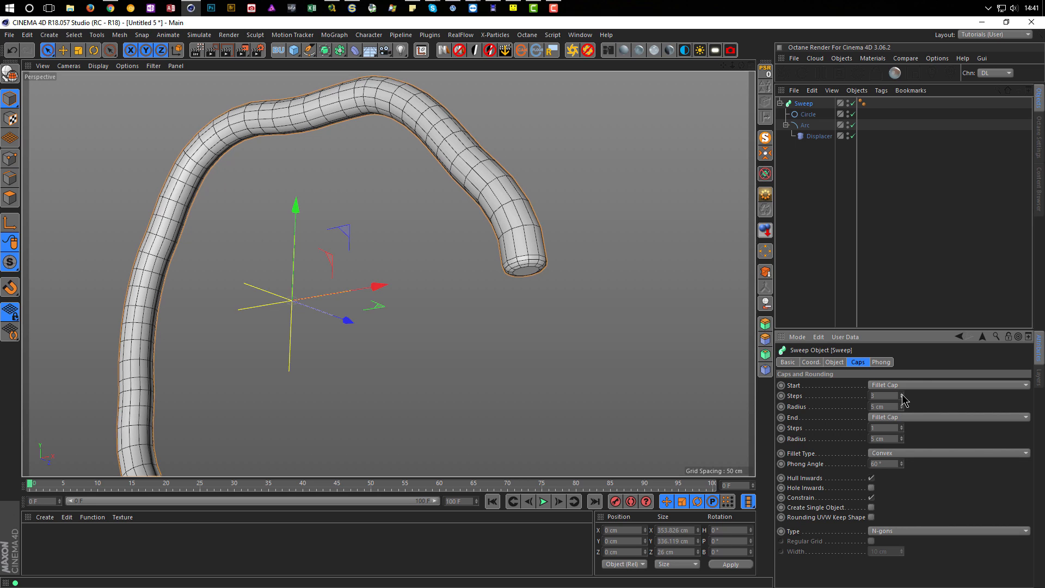
left_click(902, 405)
left_click(902, 405)
left_click(902, 405)
left_click(902, 405)
left_click(902, 405)
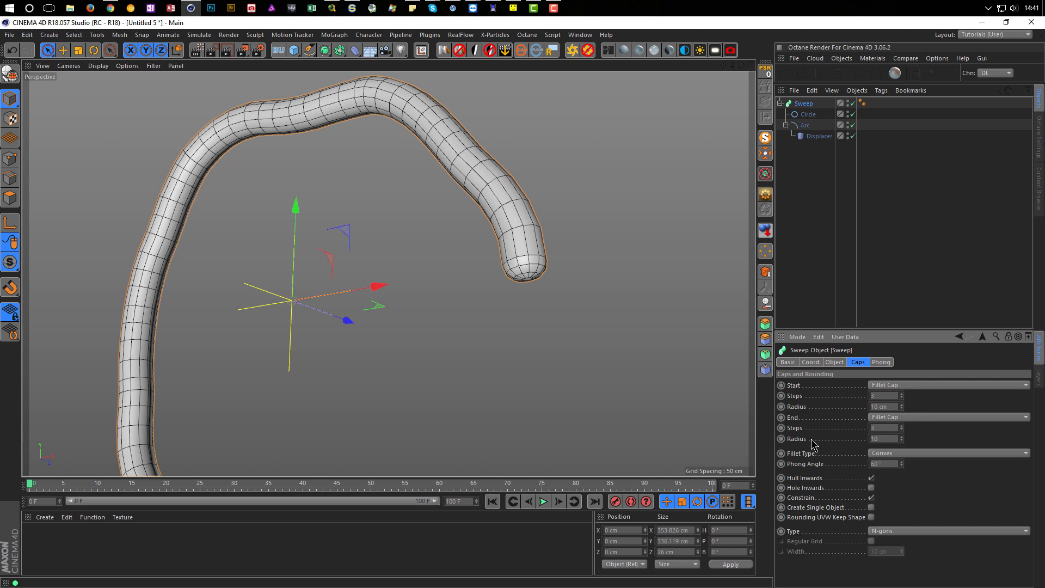
Add points near the start and end of the Sweep's Scale curve and lower them to about 0.8
scroll(410, 294, "down", 4)
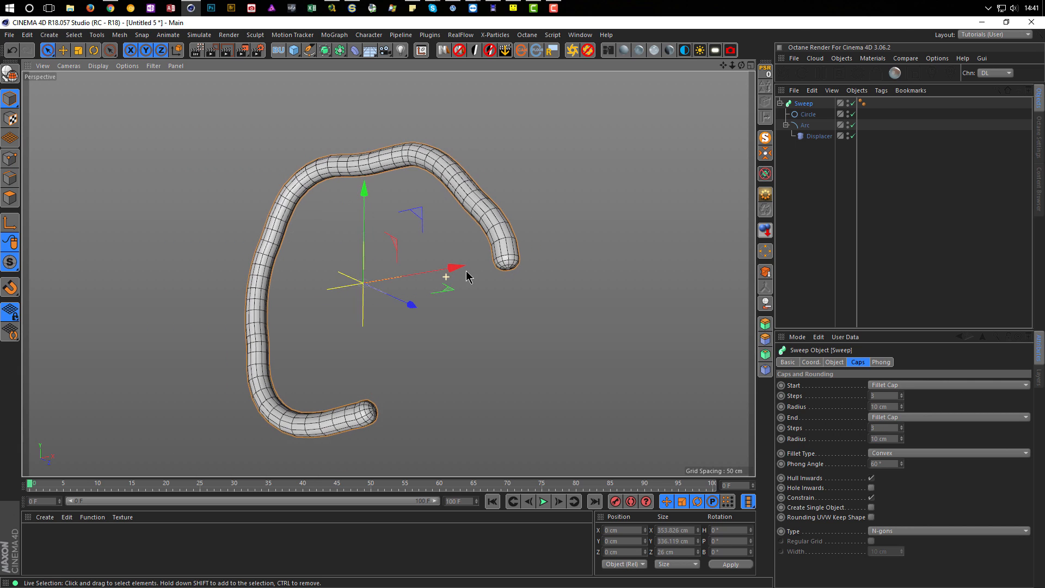
scroll(500, 277, "up", 2)
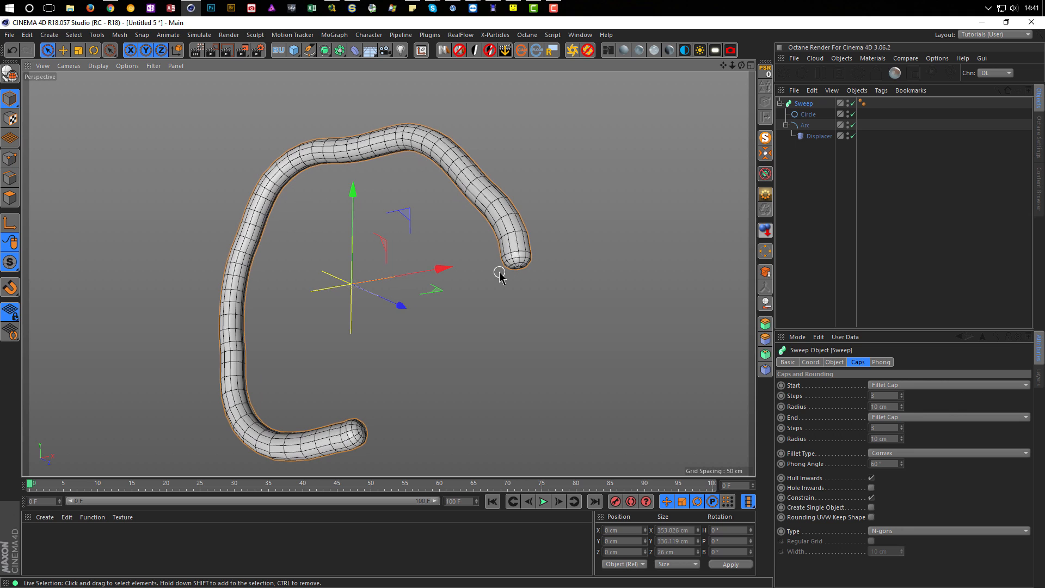
scroll(509, 240, "up", 3)
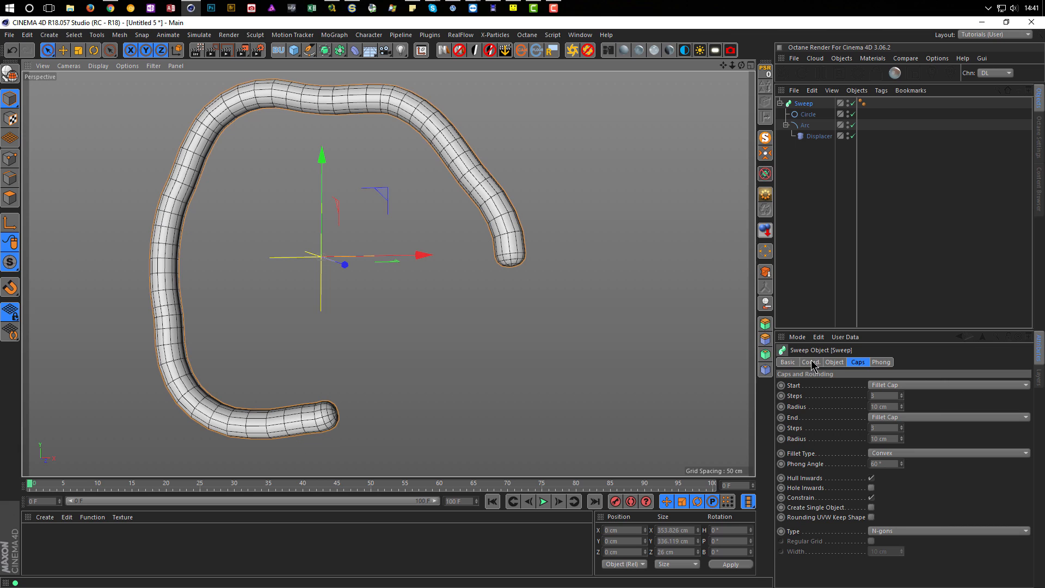
left_click(835, 362)
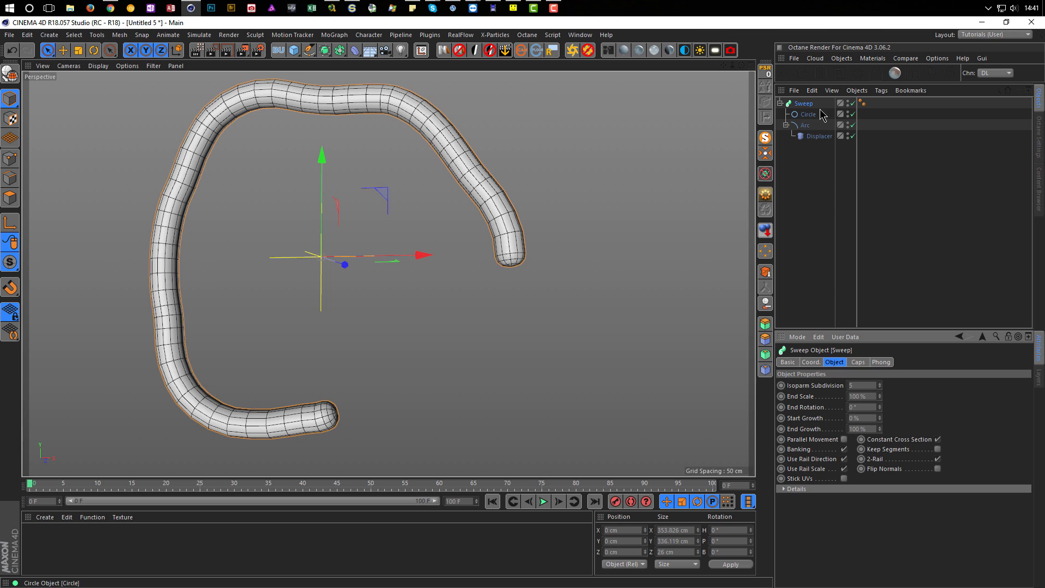
left_click(789, 489)
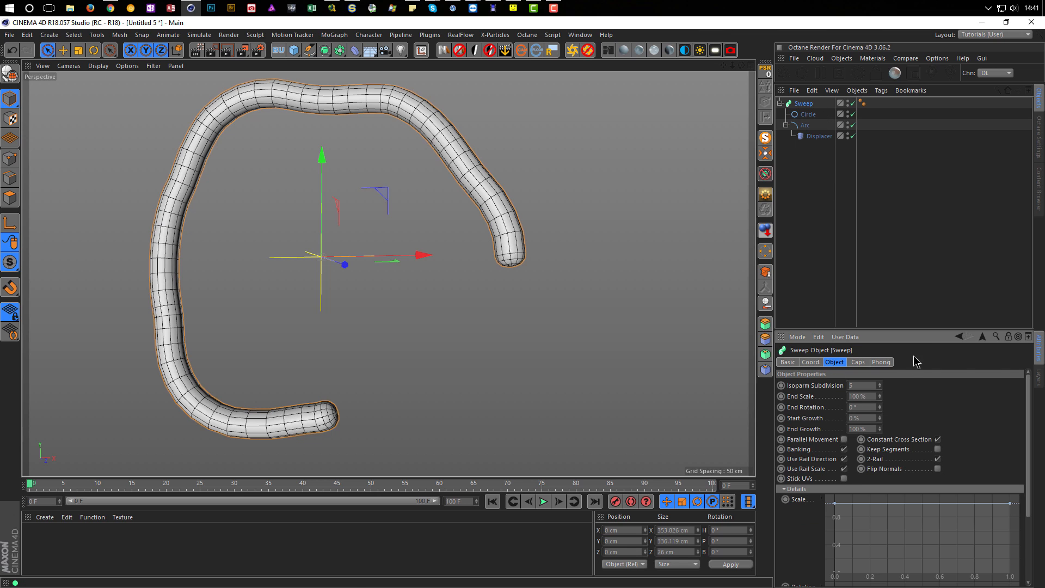
left_click_drag(917, 330, 918, 203)
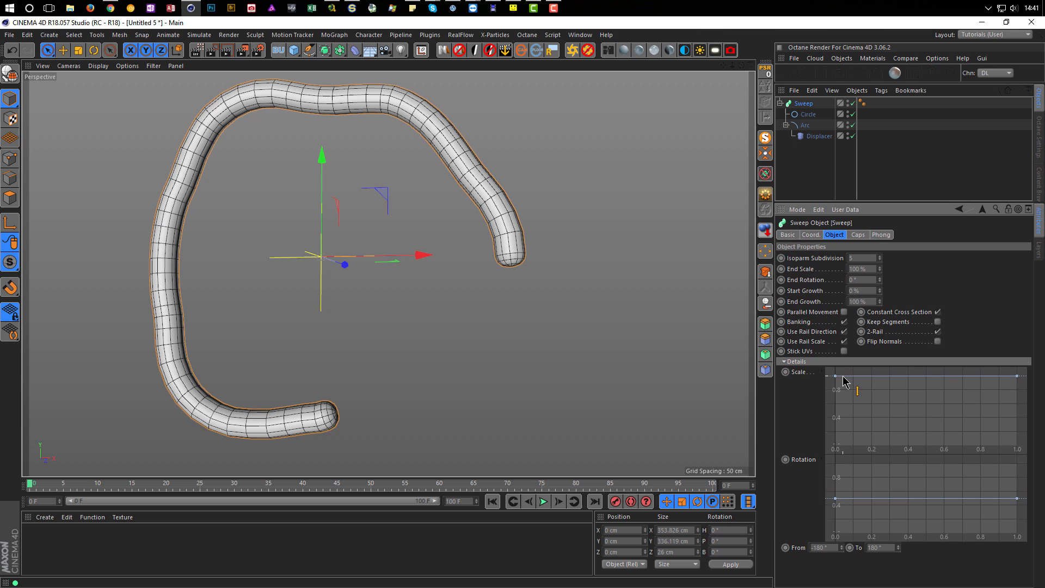
left_click(842, 377, "ctrl")
left_click_drag(840, 376, 839, 392)
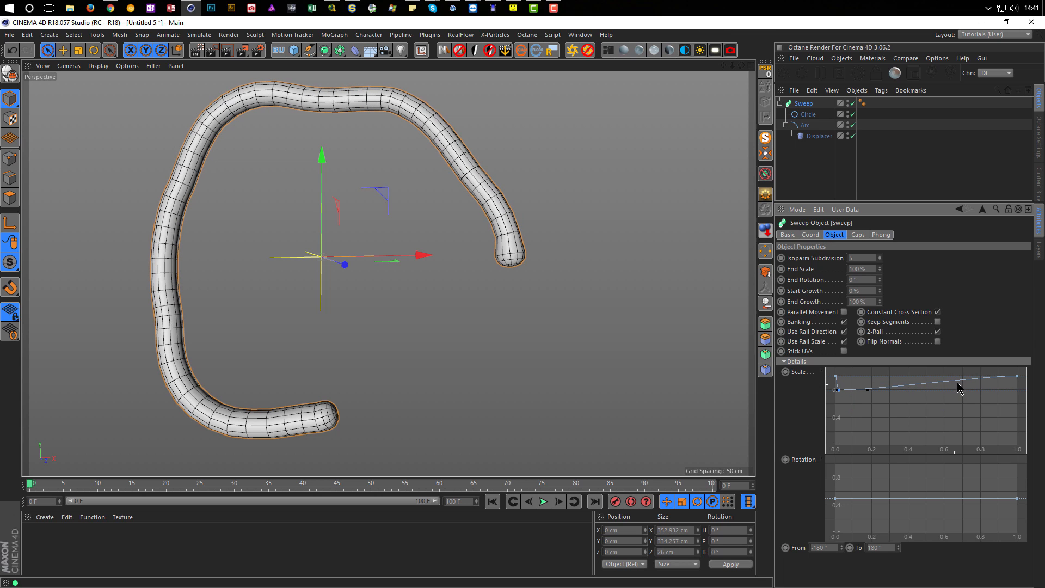
left_click(1008, 377)
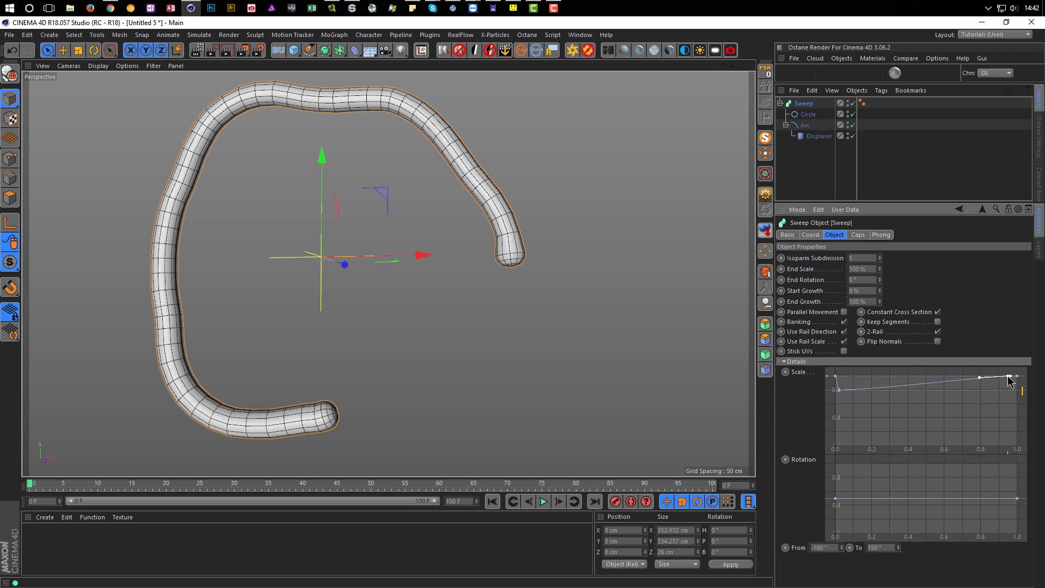
left_click_drag(1008, 379, 1007, 389)
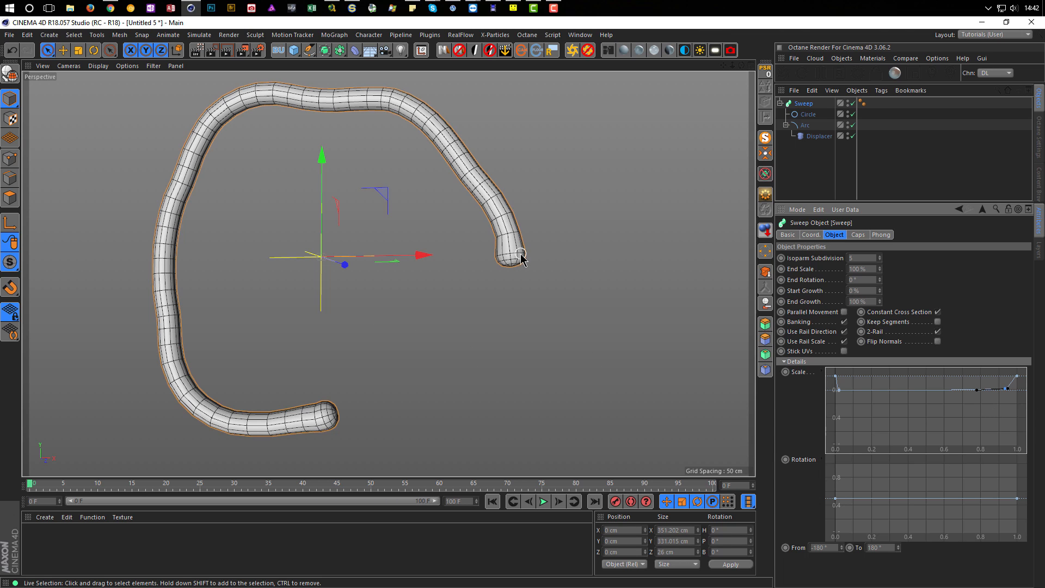
Switch the Arc's intermediate points to Uniform and raise their number to 39
left_click(805, 126)
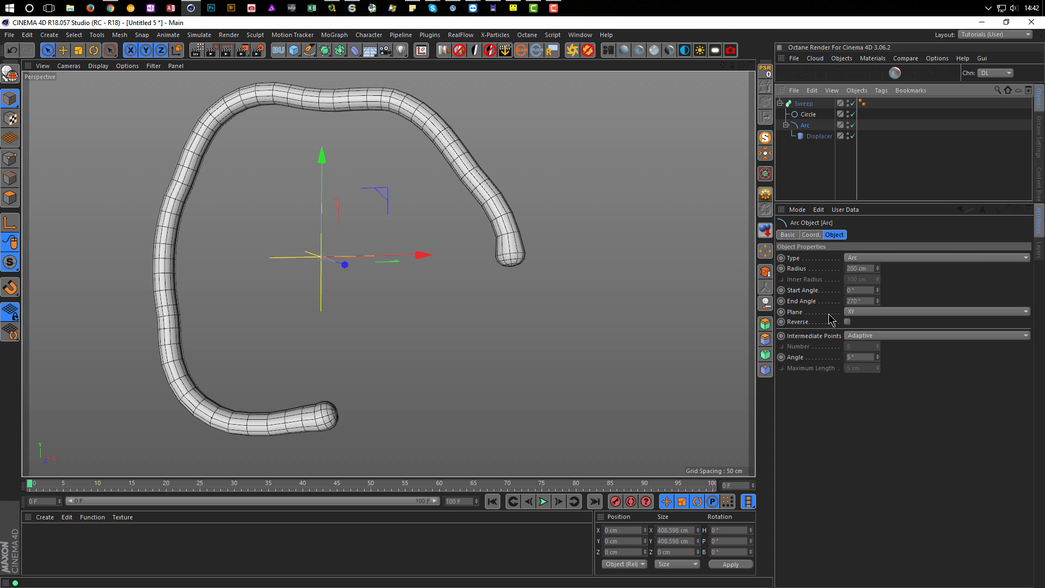
left_click(866, 336)
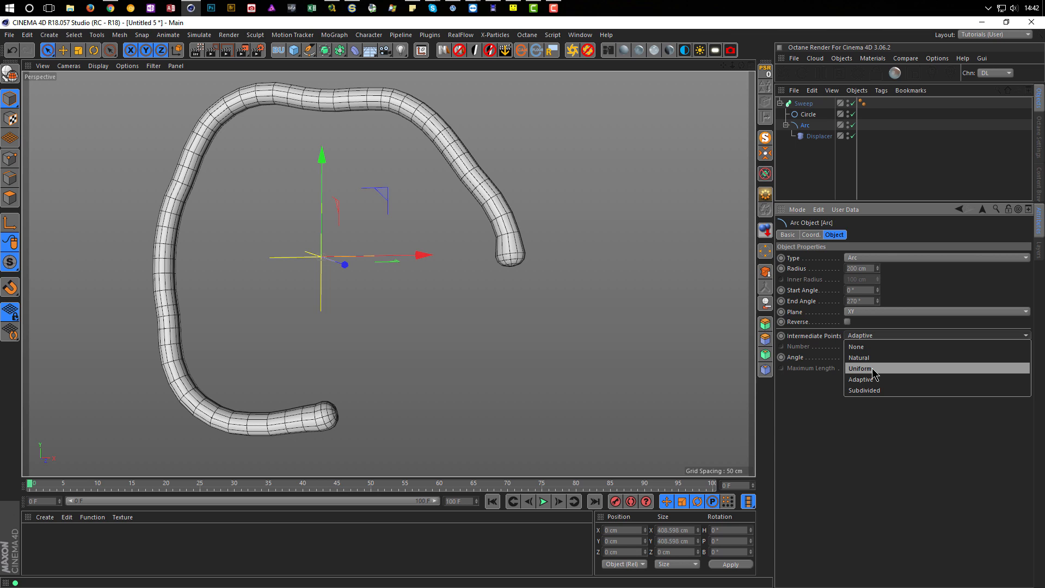
left_click(872, 370)
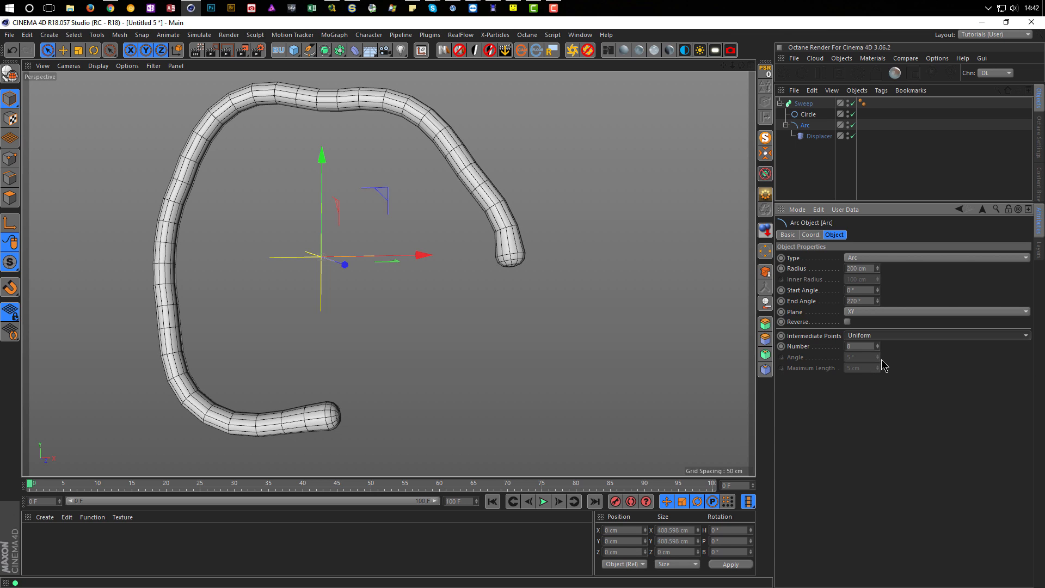
left_click_drag(879, 347, 878, 346)
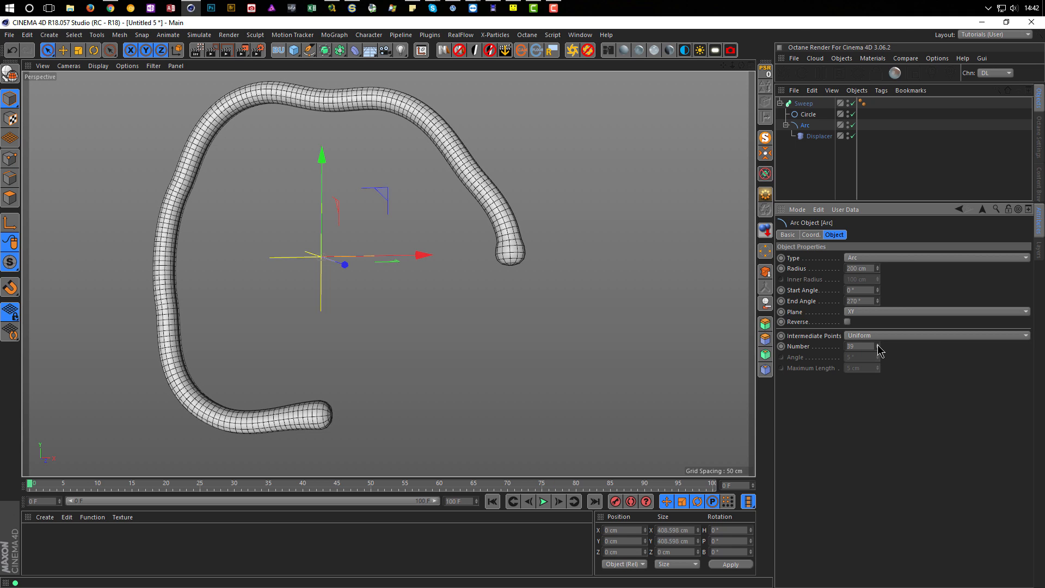
Examine the mesh of the tube's rounded end and its transition into the thinner strand up close
left_click_drag(304, 436, 320, 422, "alt")
right_click_drag(320, 418, 524, 396, "alt")
left_click_drag(385, 405, 454, 403, "alt")
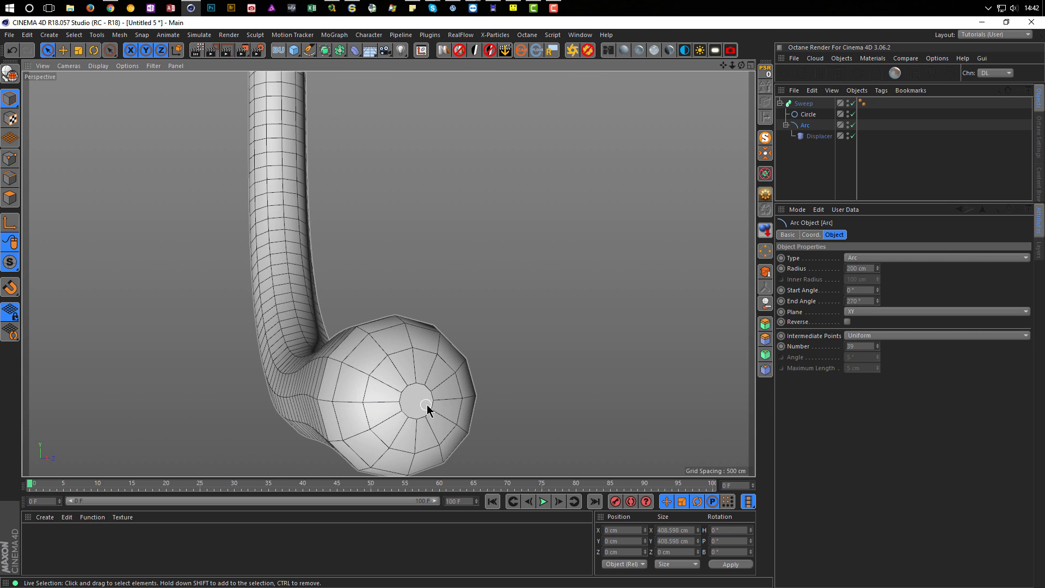
right_click_drag(429, 411, 468, 401, "alt")
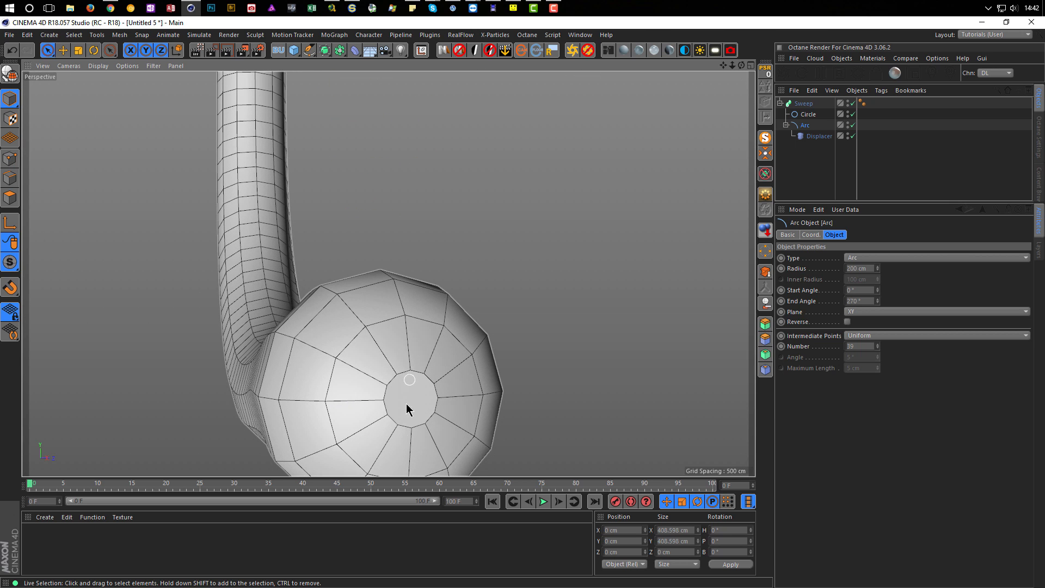
right_click_drag(417, 368, 285, 386, "alt")
left_click_drag(385, 376, 355, 378, "alt")
right_click_drag(356, 379, 289, 391, "alt")
middle_click_drag(386, 407, 419, 452, "alt")
right_click_drag(365, 418, 288, 424, "alt")
left_click_drag(551, 201, 536, 236, "alt")
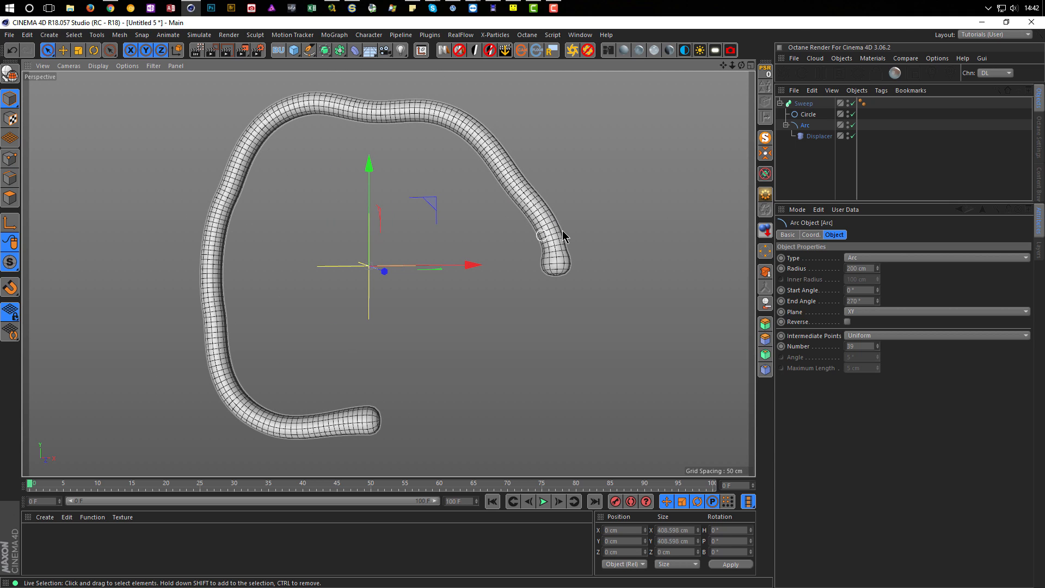
Create a MoGraph Cloner with the Sweep as its child
left_click(804, 103)
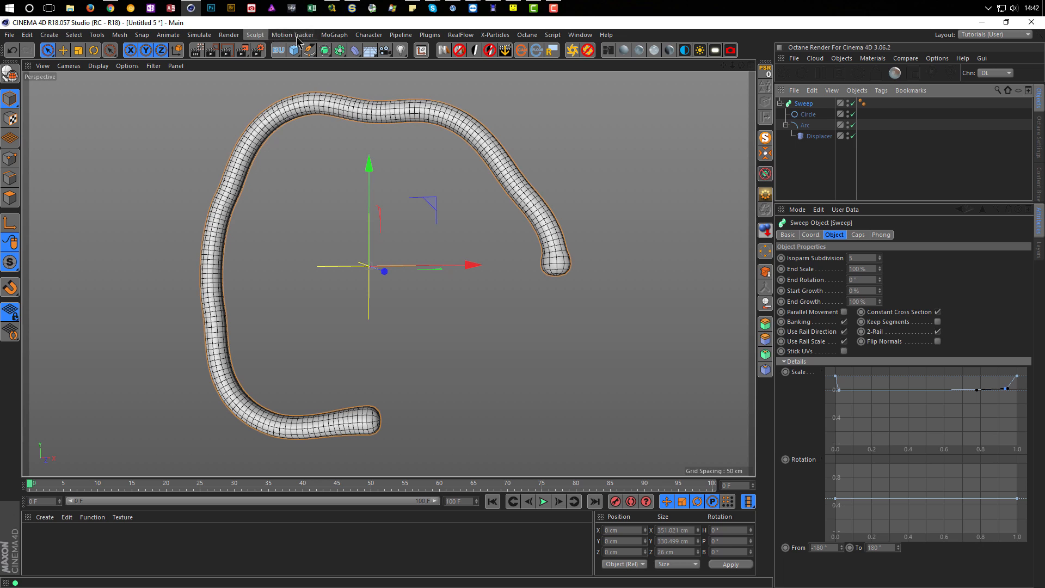
left_click(333, 35)
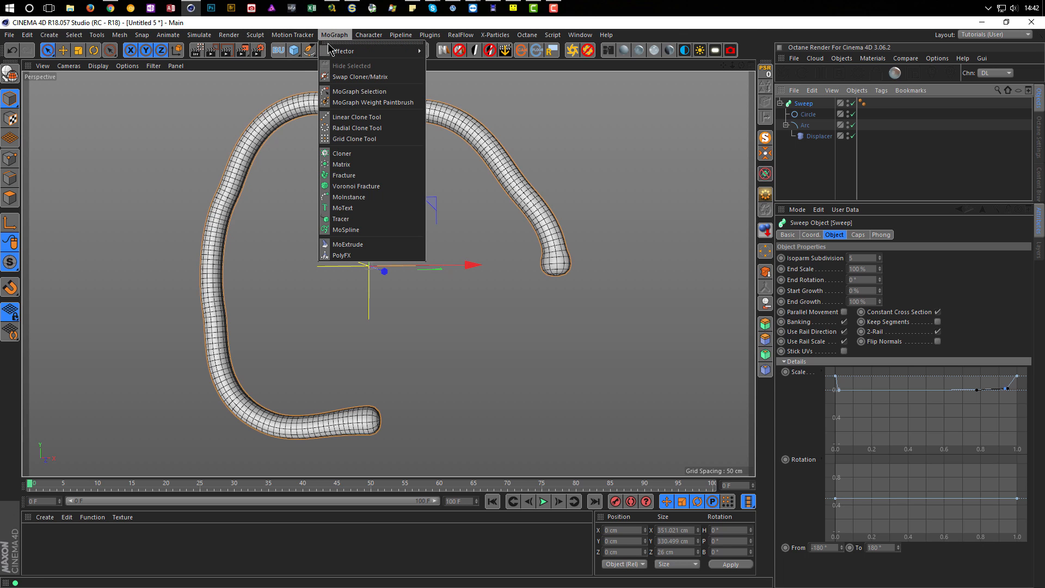
left_click(342, 155)
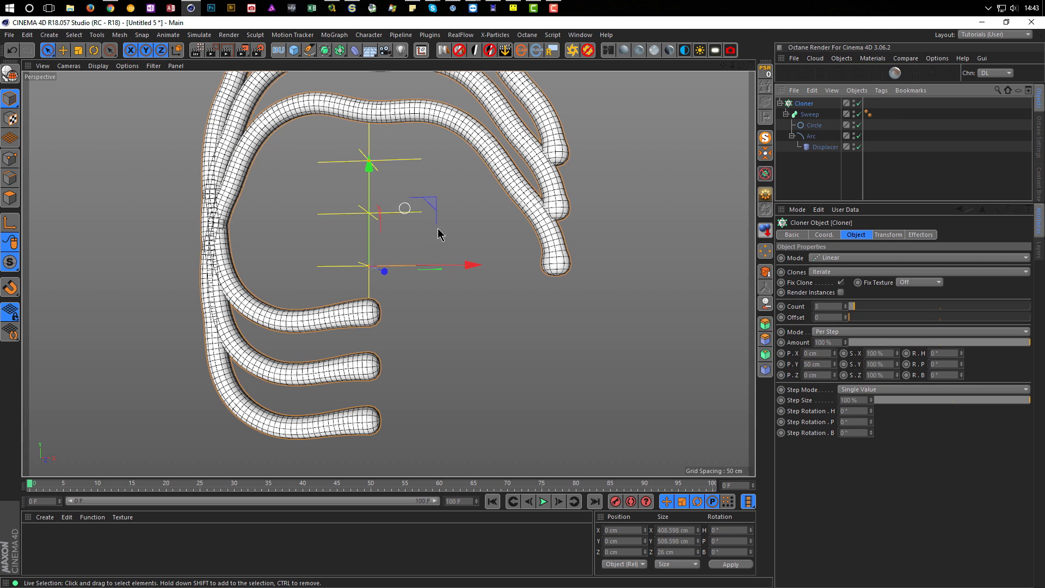
Set the Cloner's per-step position offset to 0 cm in Y and 20 cm in Z
left_click_drag(825, 364, 771, 371)
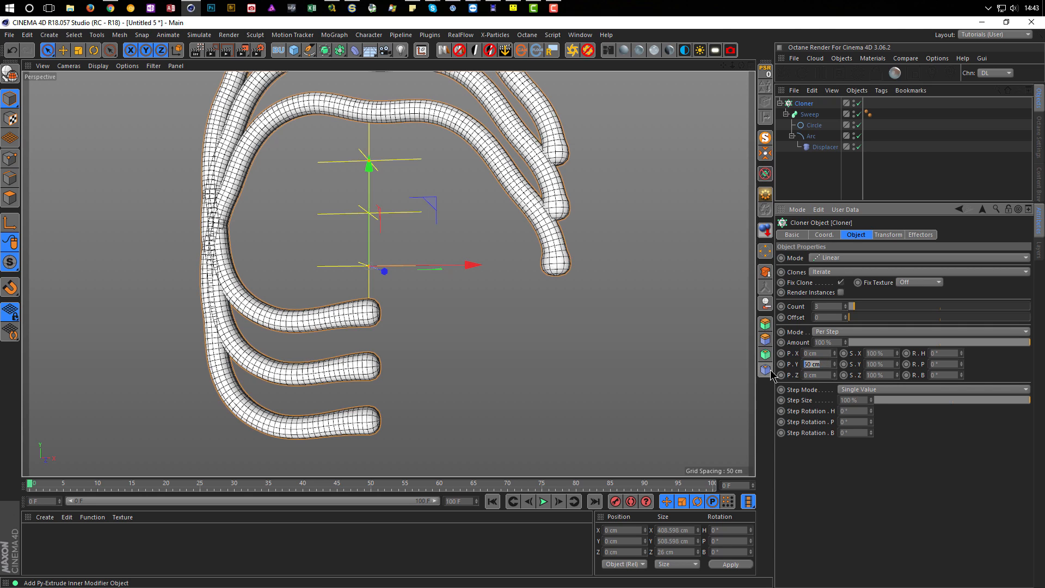
type("0")
key("Return")
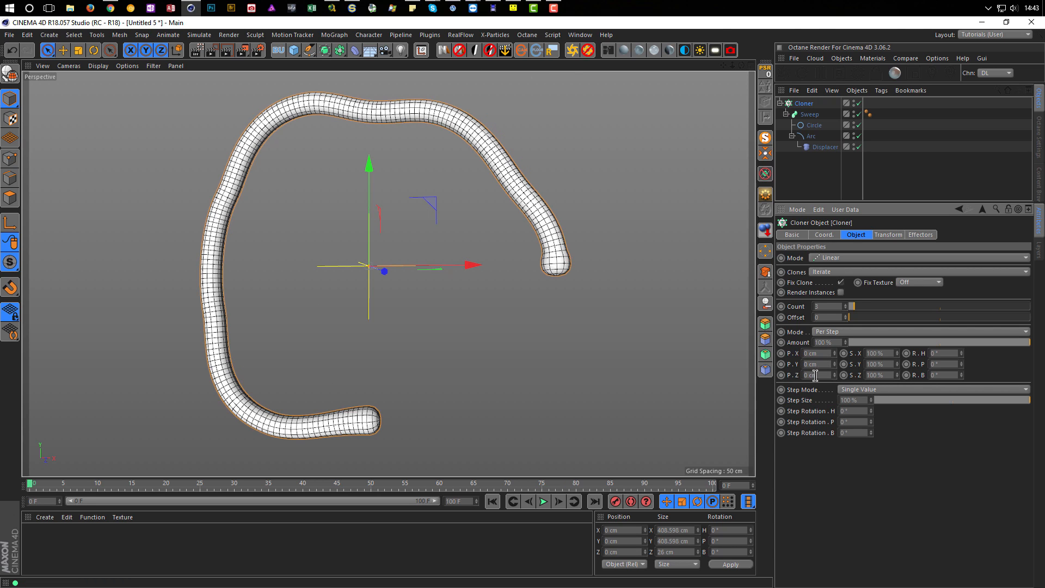
left_click_drag(808, 376, 760, 410)
type("20")
key("Return")
Set the Cloner's count to 50
mouse_move(588, 222)
left_mouse_down("alt")
mouse_move(623, 224)
mouse_move(514, 207)
mouse_move(457, 270)
mouse_move(376, 295)
mouse_move(368, 312)
left_mouse_up("alt")
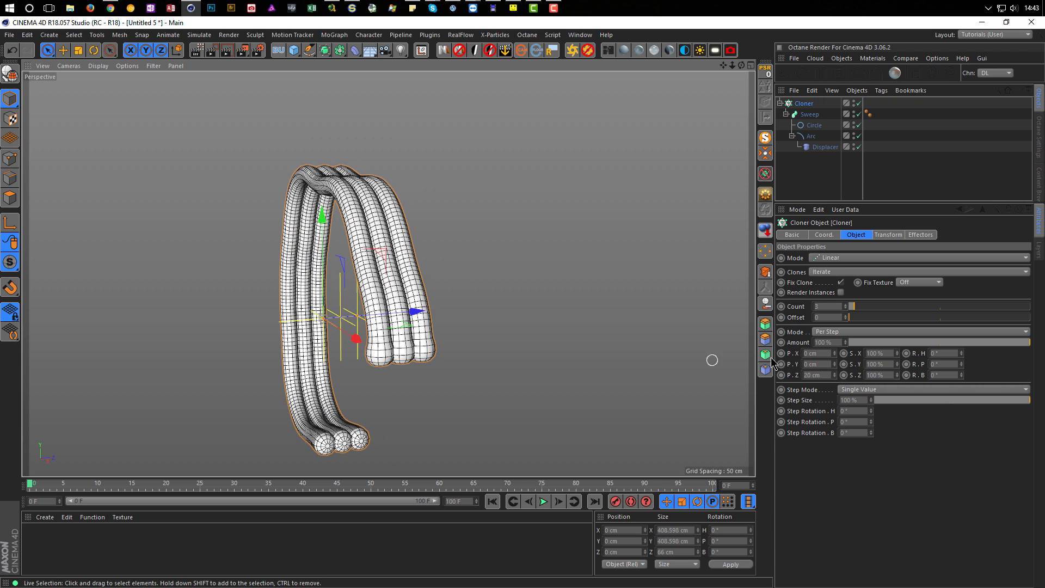
left_click(828, 306)
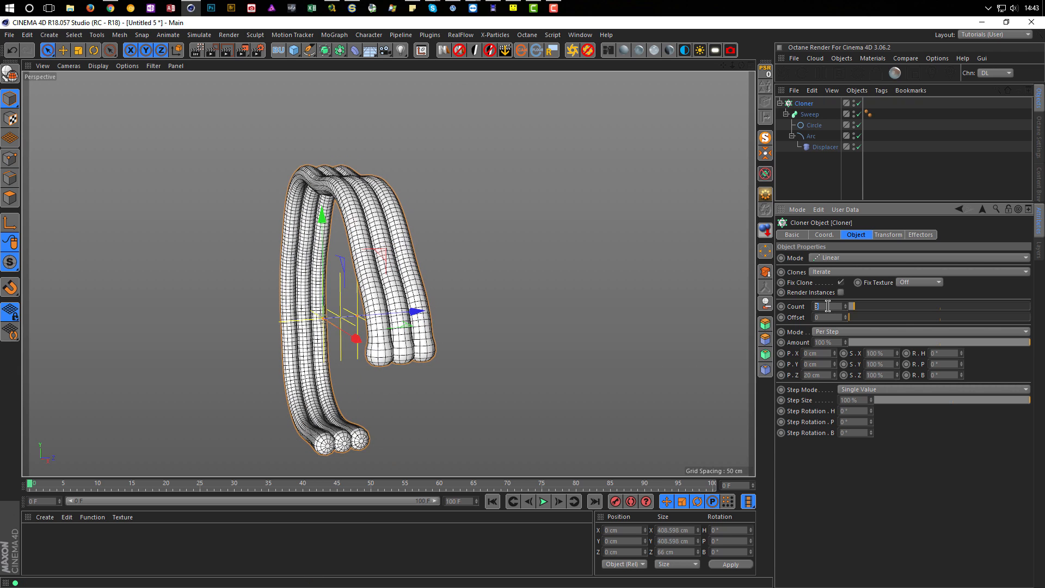
type("50")
key("Return")
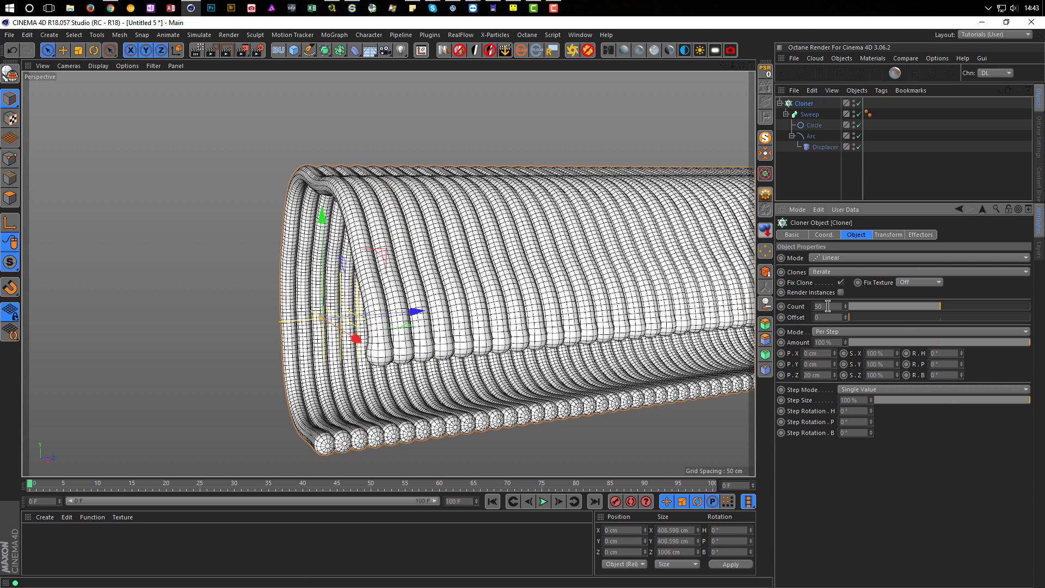
Add a MoGraph Random effector to the Cloner
scroll(540, 299, "down", 8)
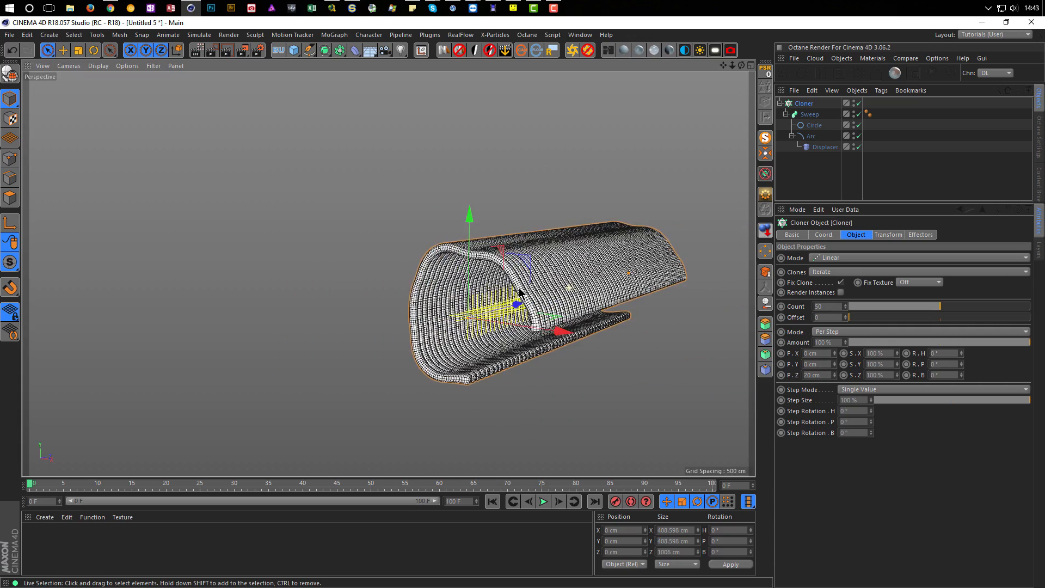
left_click_drag(519, 292, 356, 265, "alt")
mouse_move(394, 242)
right_mouse_down("alt")
mouse_move(438, 232)
mouse_move(533, 239)
right_mouse_up("alt")
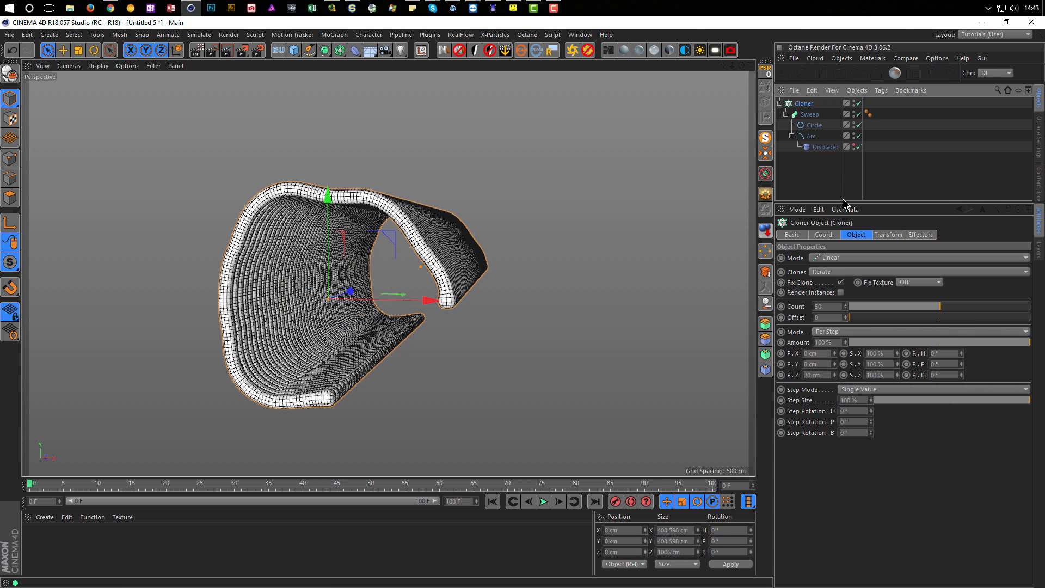
left_click_drag(478, 289, 465, 254, "alt")
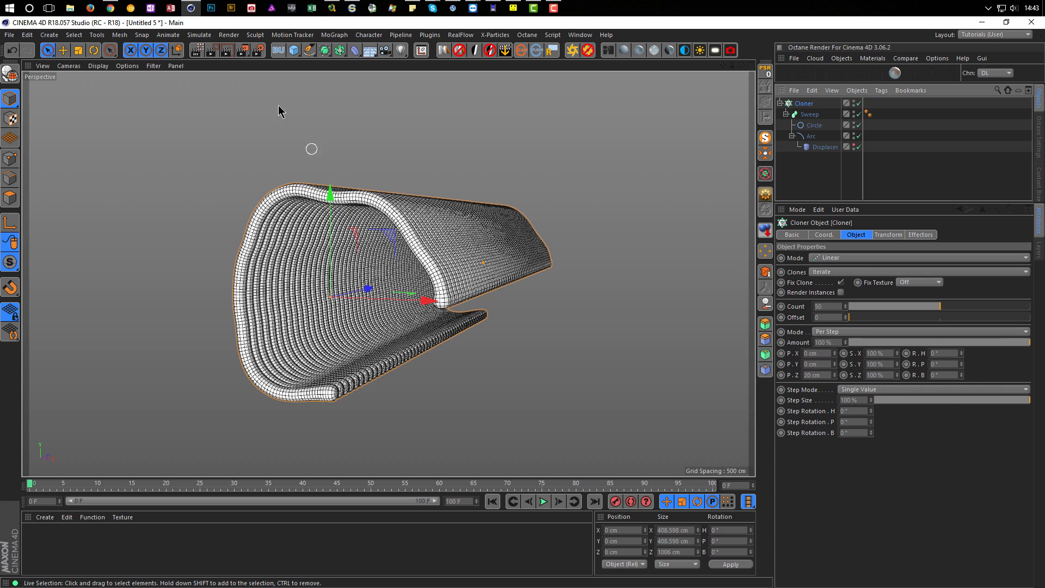
left_click(233, 37)
mouse_move(344, 53)
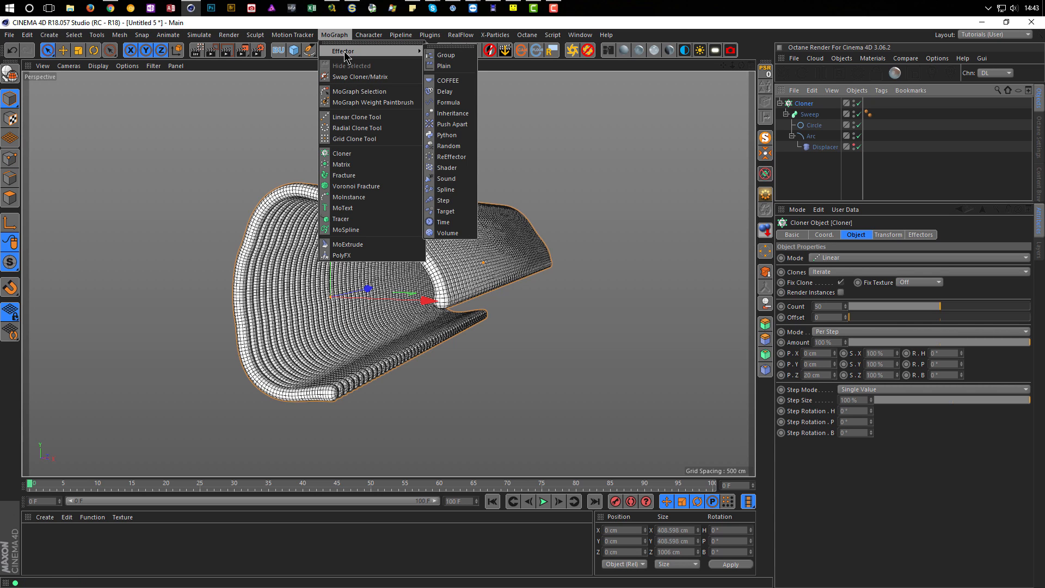
left_click(448, 146)
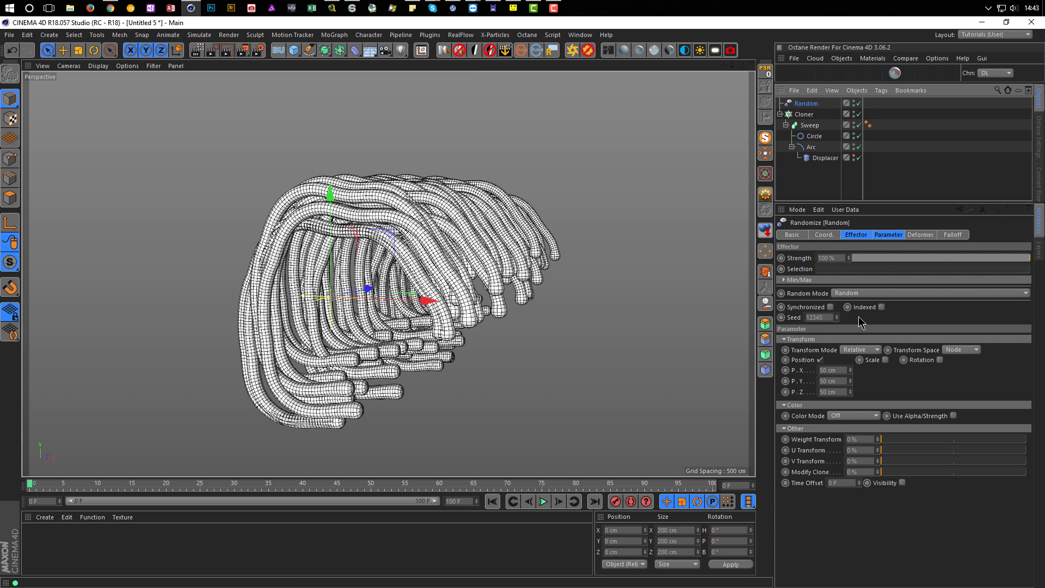
Set the Random effector's position variation to 10 cm in X, 10 cm in Y and 0 cm in Z
left_click(840, 370)
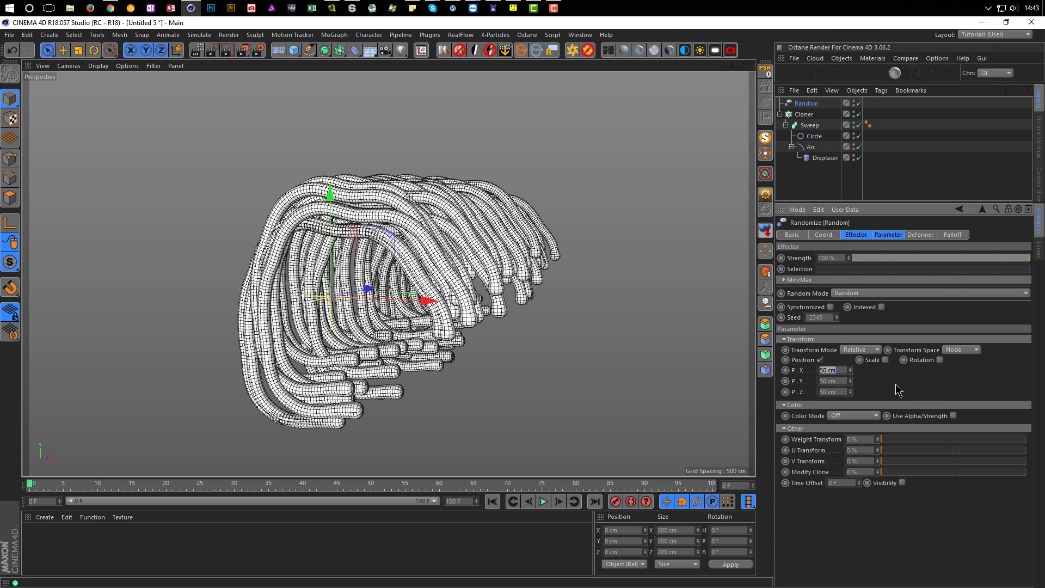
type("10")
key("Tab")
type("1")
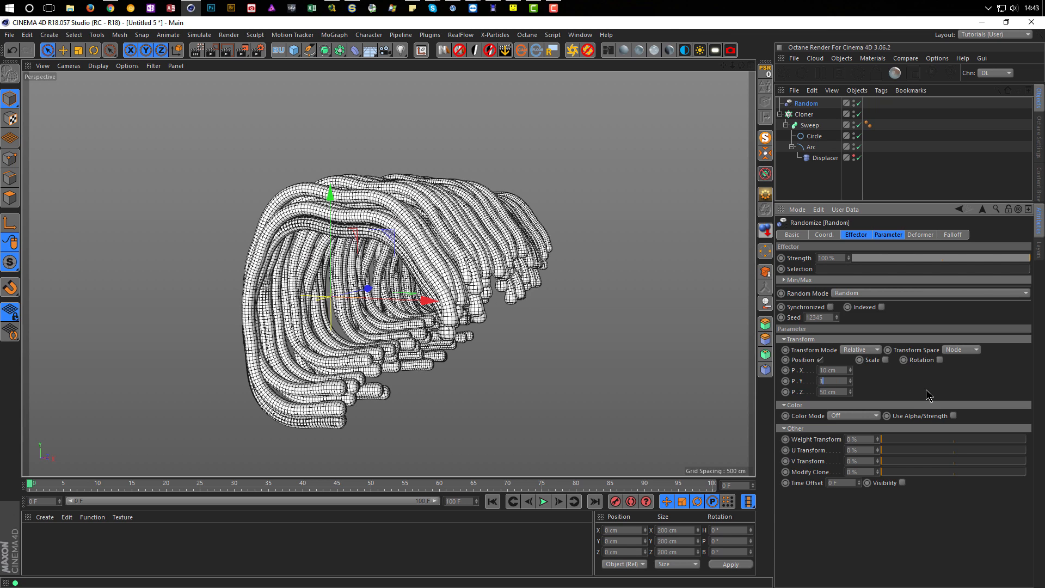
type("0")
key("Tab")
key("Return")
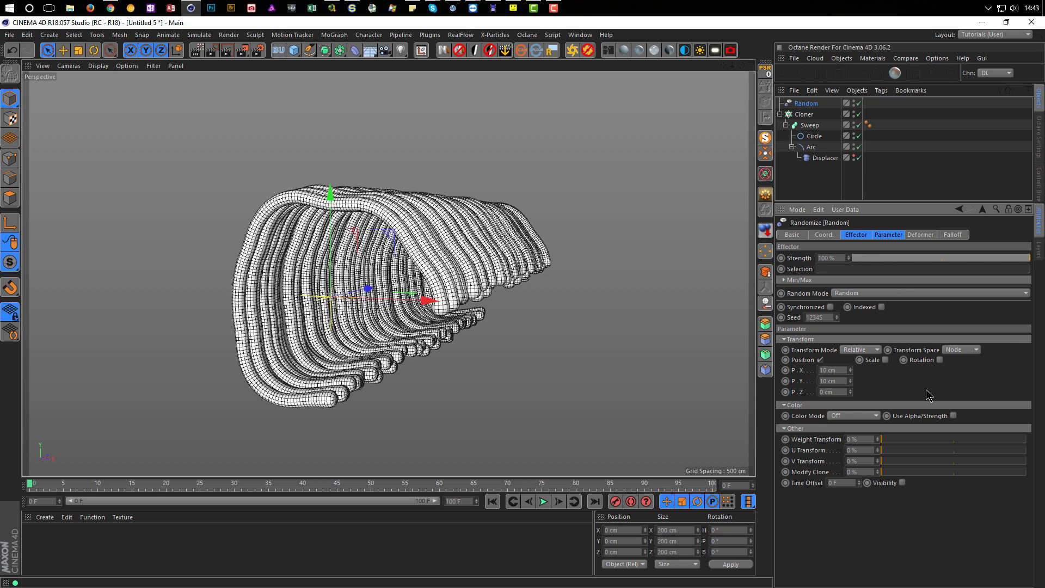
Enable rotation on the Random effector and set its bank variation (R.B) to 360°
left_click_drag(590, 292, 489, 233, "alt")
right_click_drag(488, 233, 446, 232, "alt")
left_click_drag(447, 232, 419, 235, "alt")
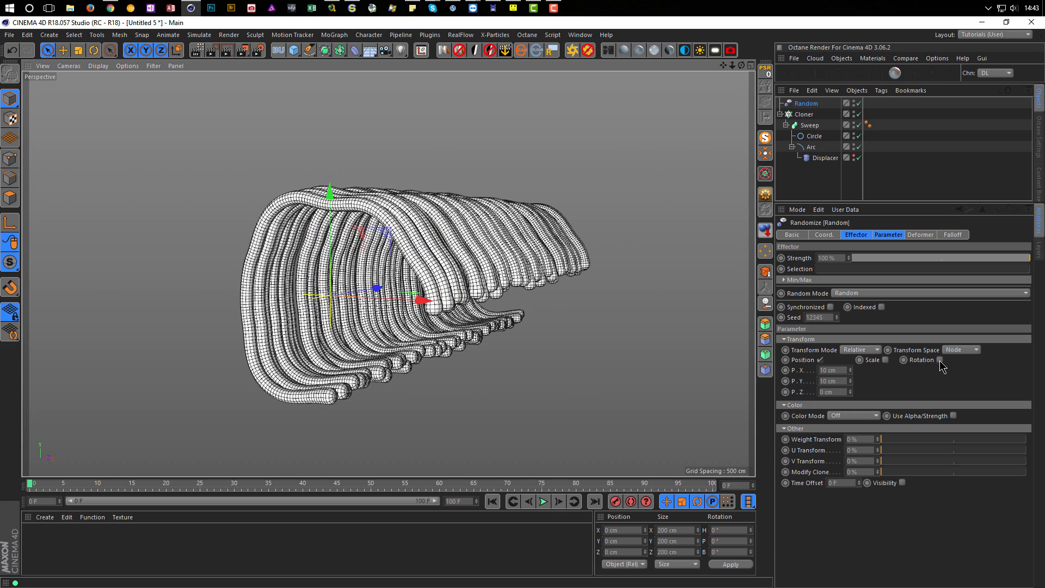
left_click(939, 360)
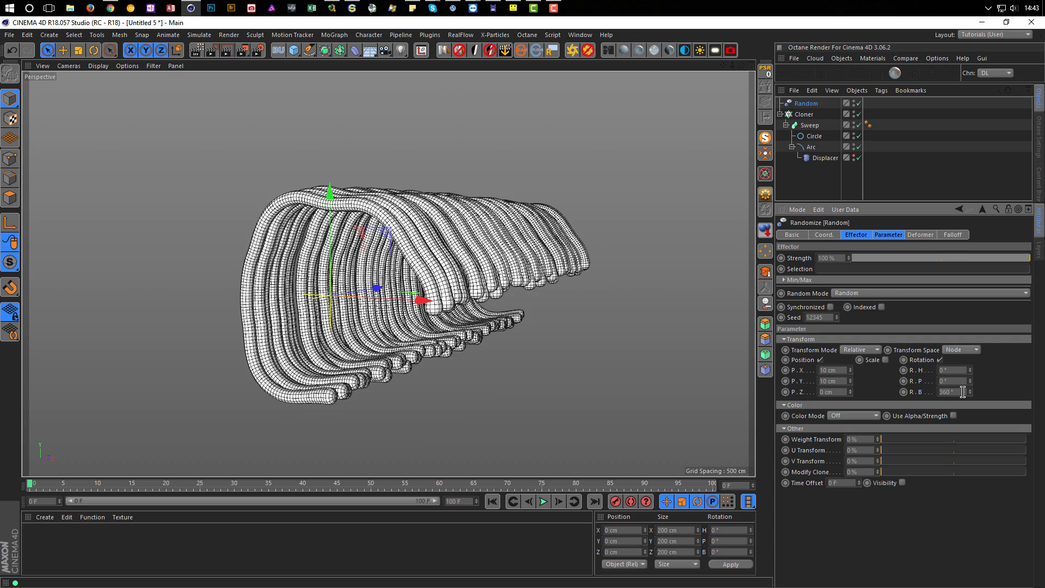
key("Return")
Compare the front and side views of the cloned ring with the reference render on Behance in the browser
mouse_move(677, 291)
left_mouse_down("alt")
mouse_move(428, 282)
mouse_move(408, 296)
mouse_move(453, 304)
left_mouse_up("alt")
key("alt+Tab")
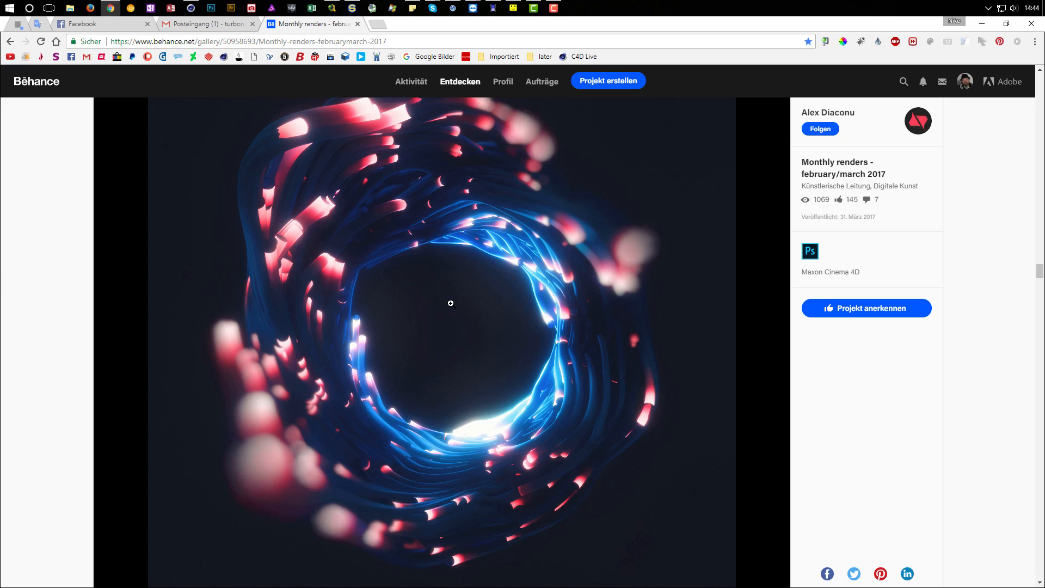
key("alt+Tab")
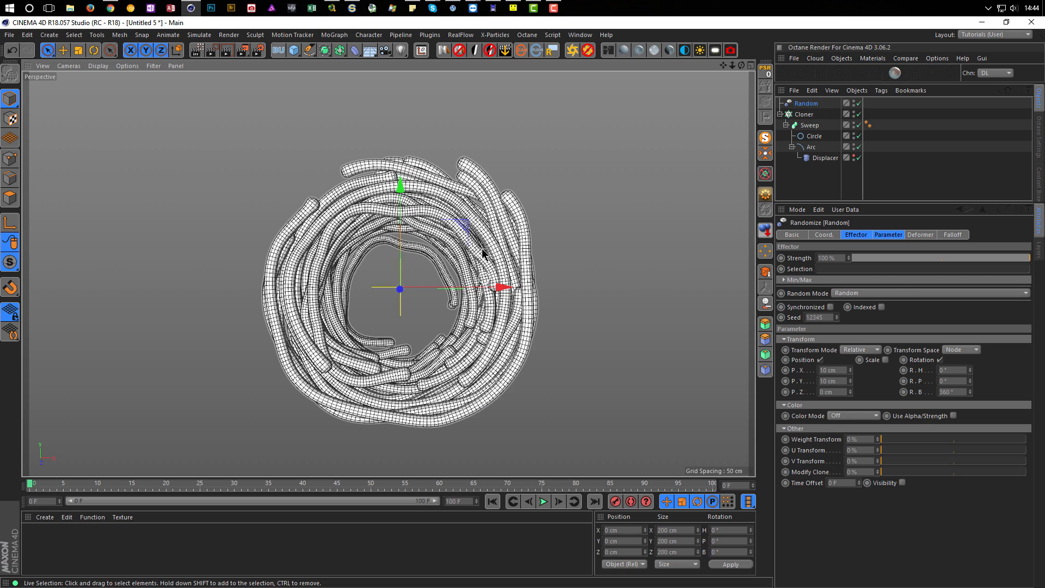
left_click_drag(478, 253, 424, 259, "alt")
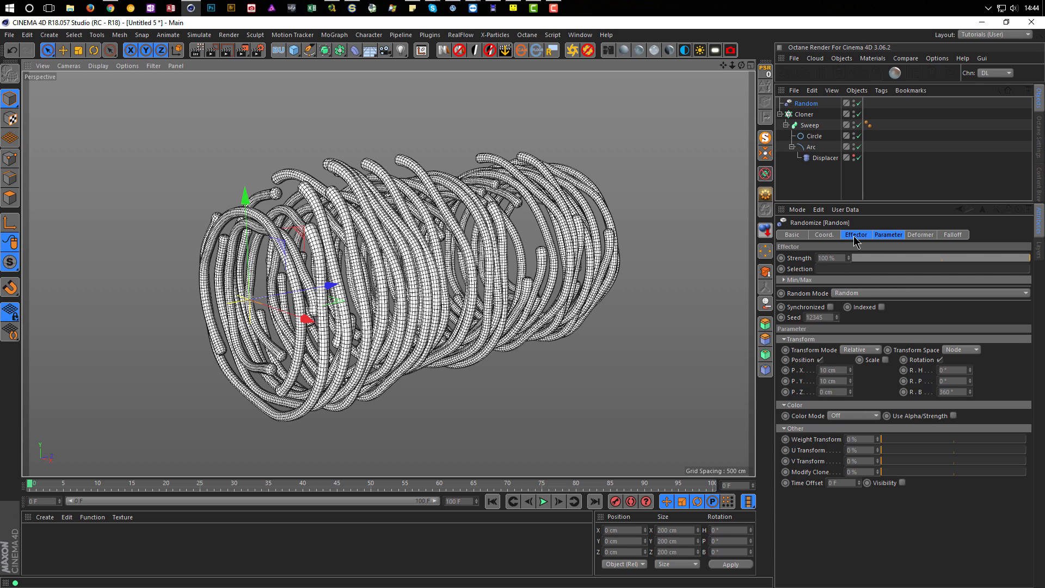
Set the Cloner's count to 100
left_click(802, 115)
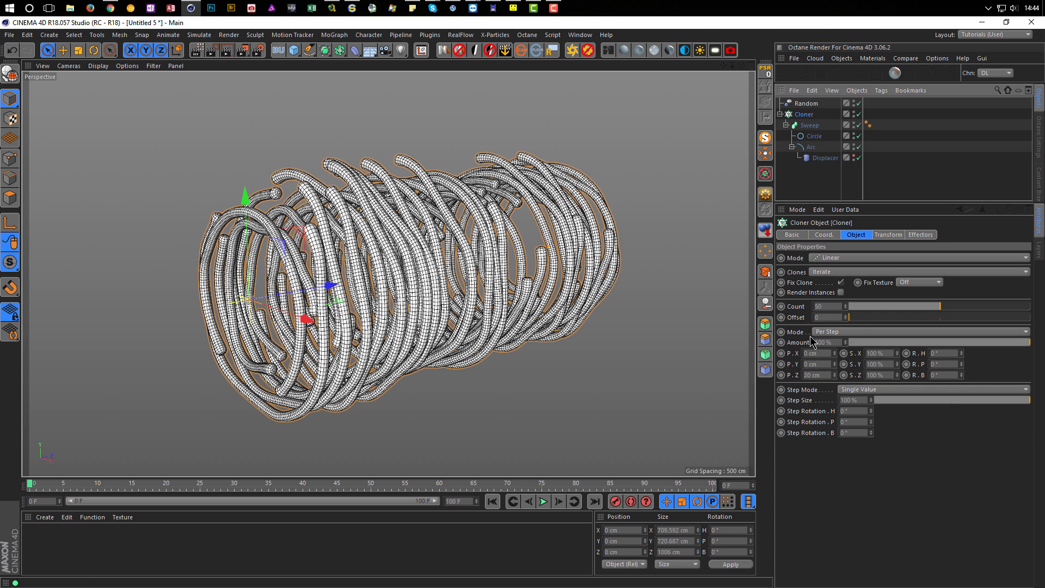
left_click(829, 304)
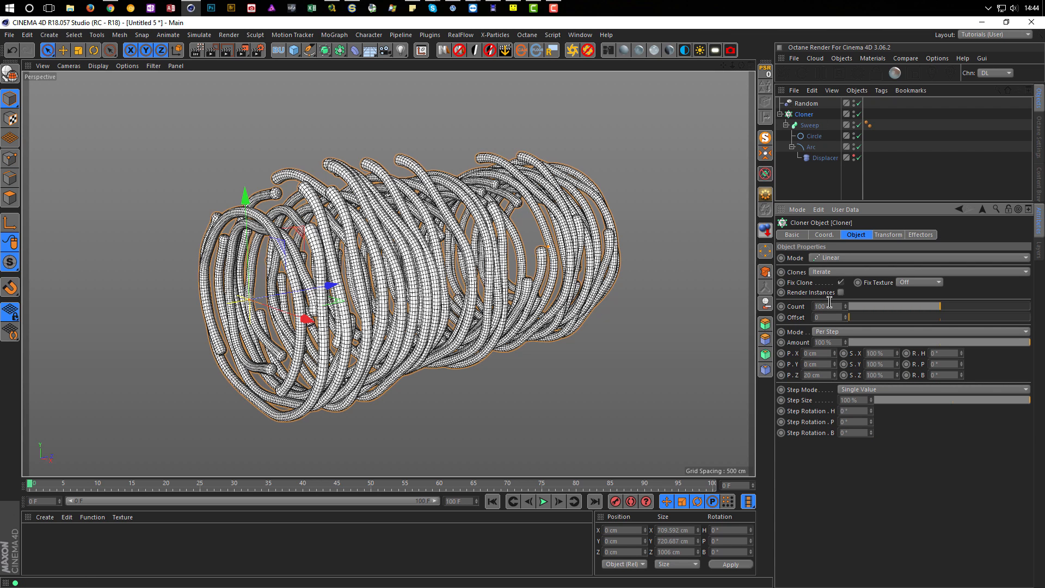
key("Return")
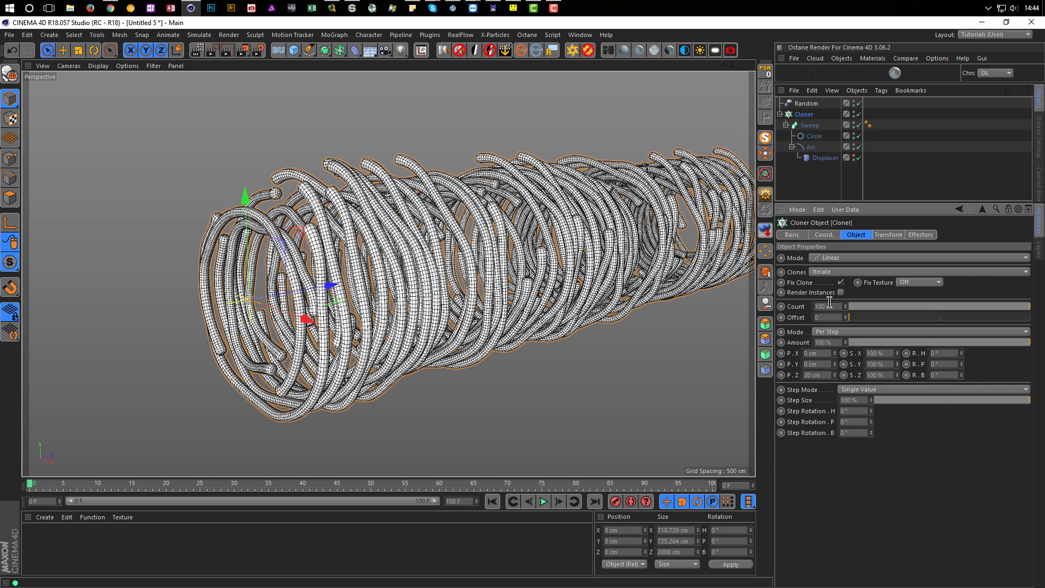
left_click_drag(492, 247, 397, 262, "alt")
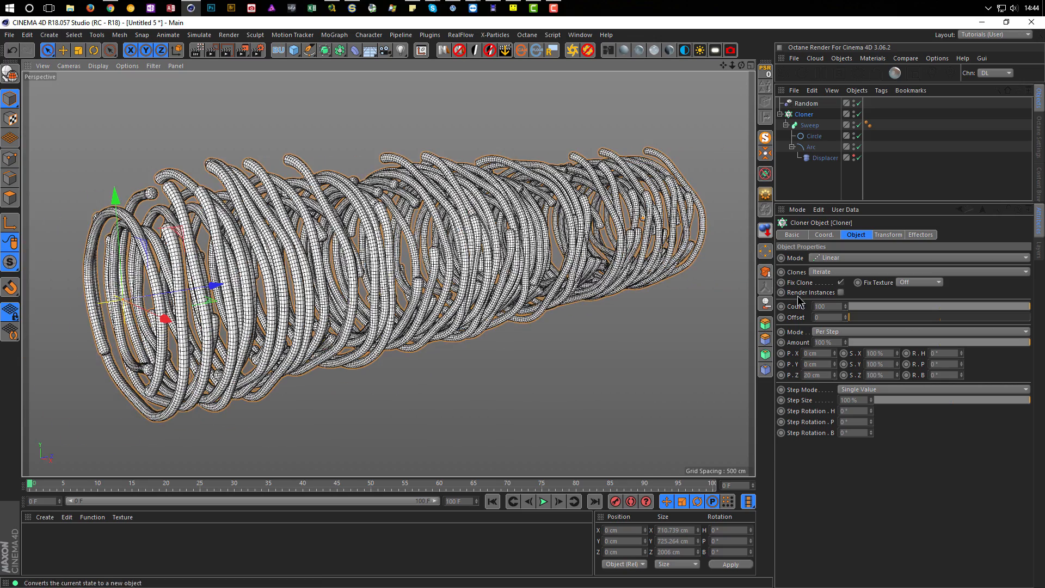
Switch the Cloner from per-step to End Point mode and set its Z distance to 1000 cm
left_click(839, 332)
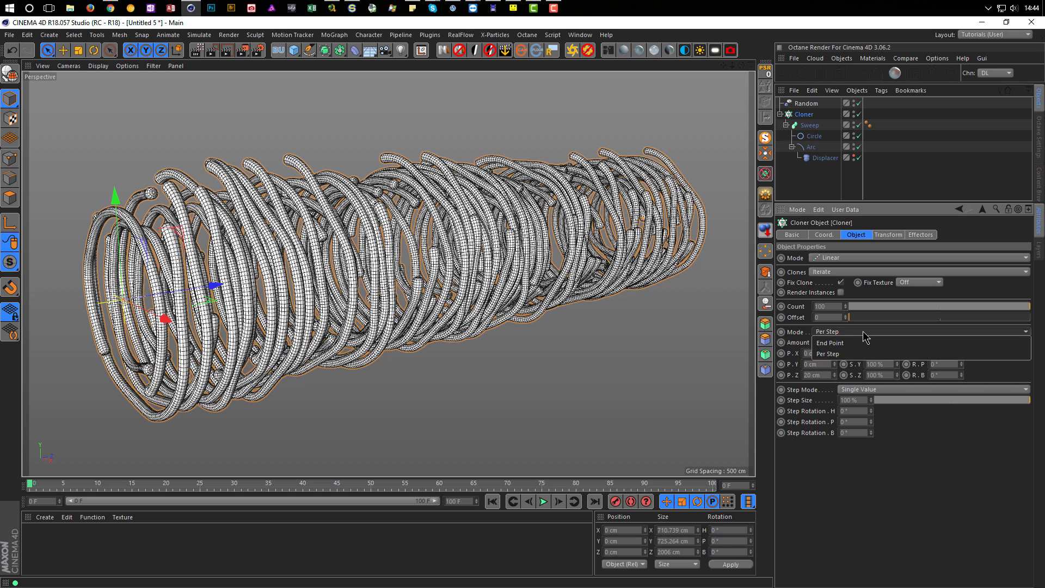
left_click(856, 350)
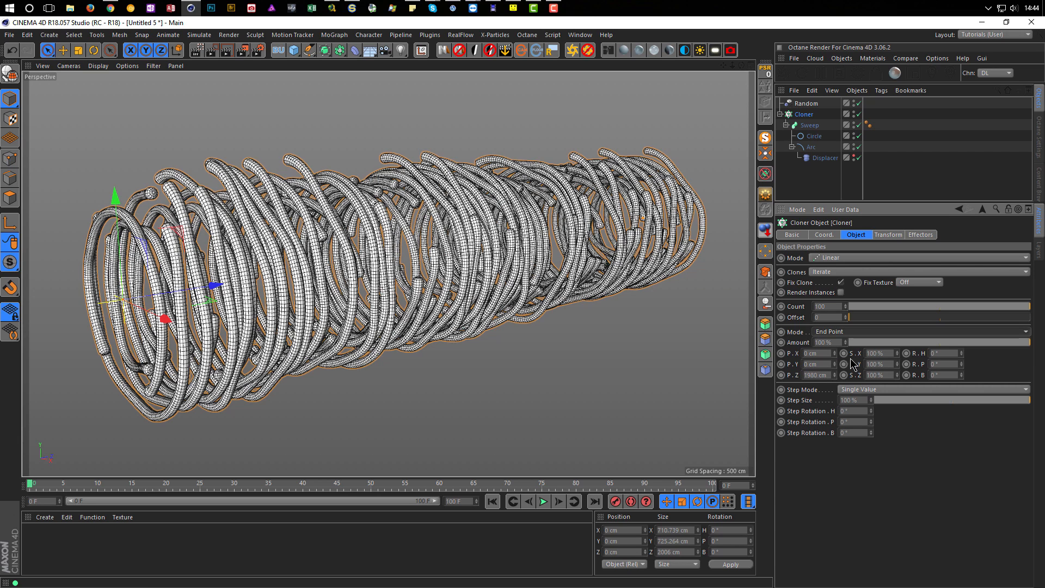
left_click(828, 376)
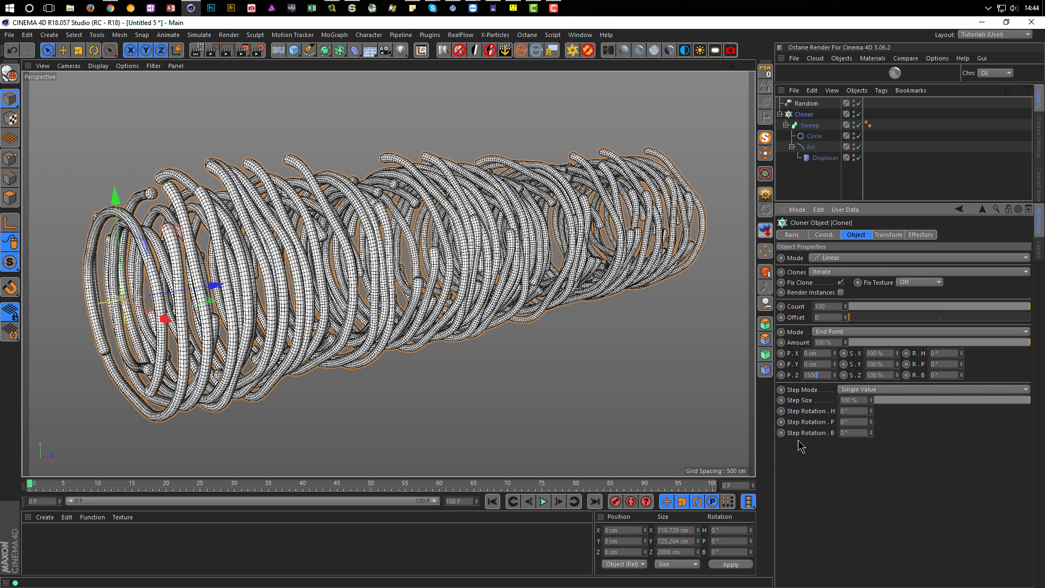
key("Return")
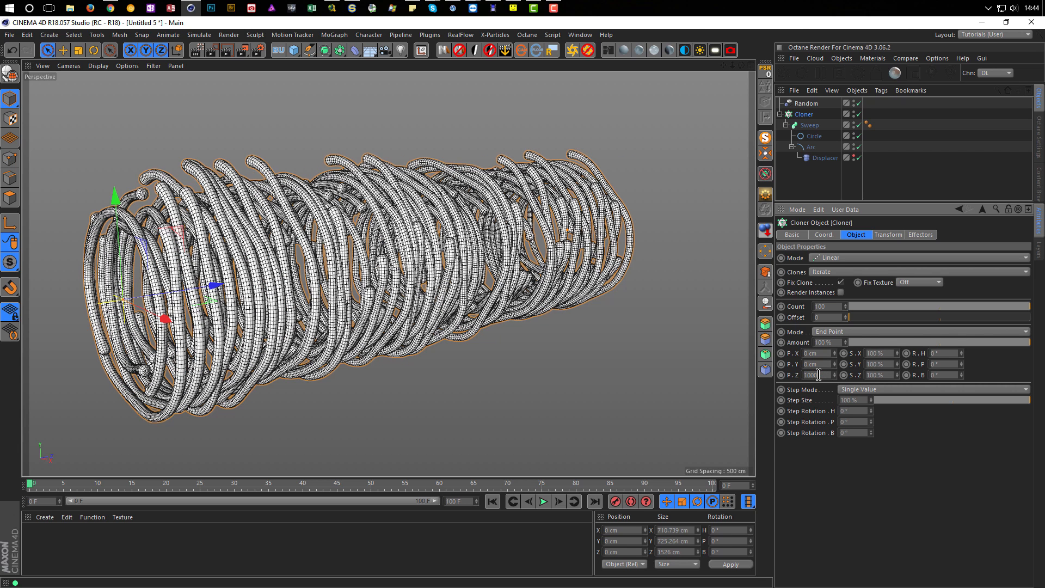
left_click_drag(409, 249, 428, 277, "alt")
scroll(419, 223, "up", 3)
left_click_drag(419, 222, 472, 205, "alt")
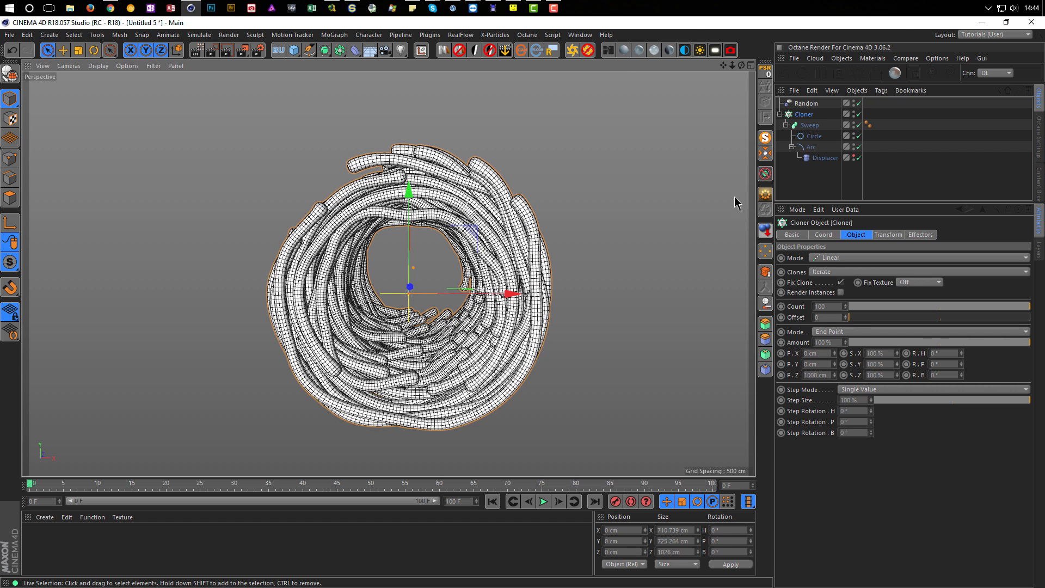
Add a camera as the active view and set its heading and pitch rotation to 0°
left_click(386, 51)
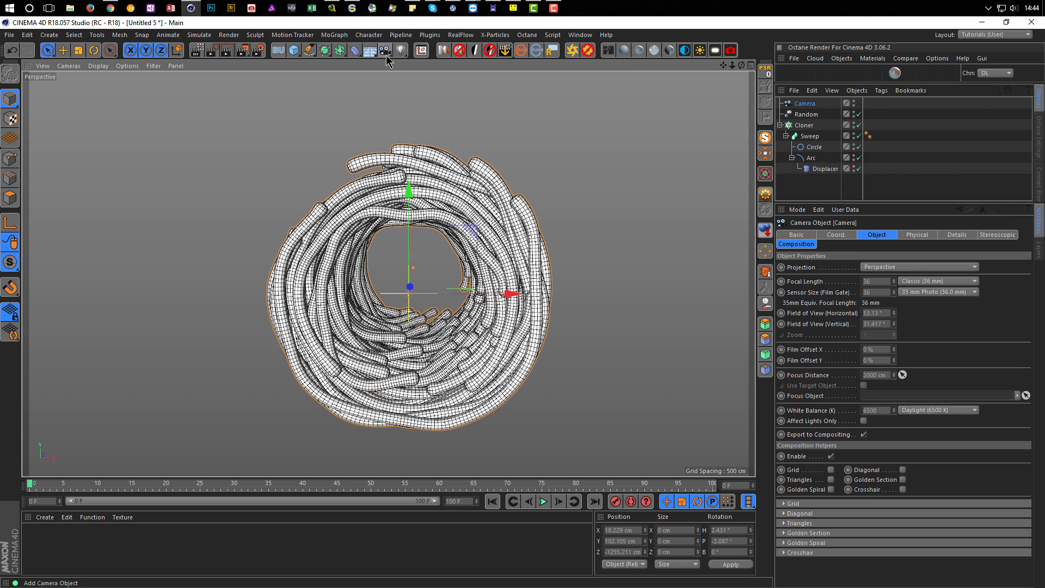
left_click(859, 103)
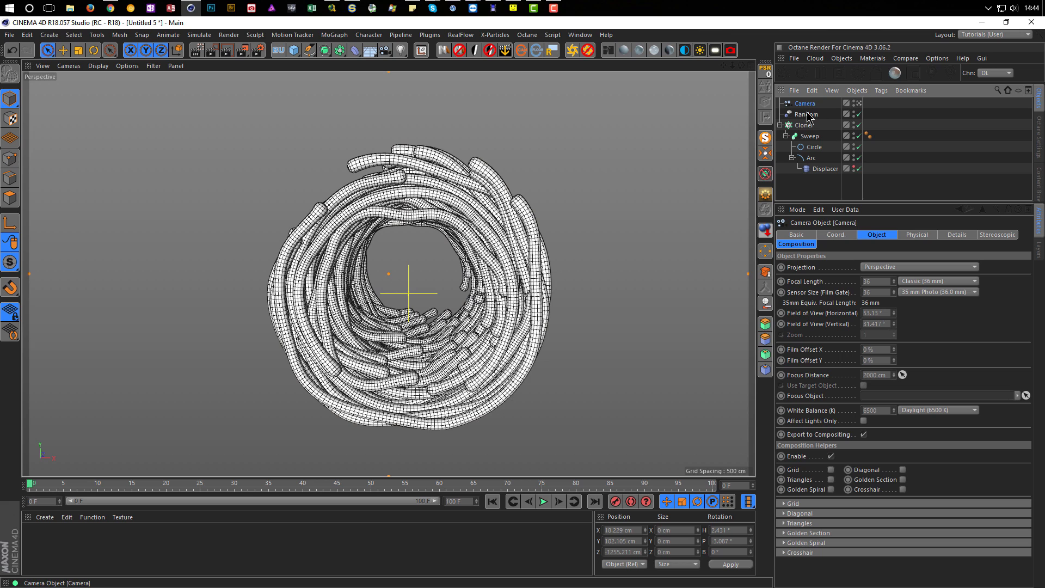
left_click(845, 235)
left_click(934, 267)
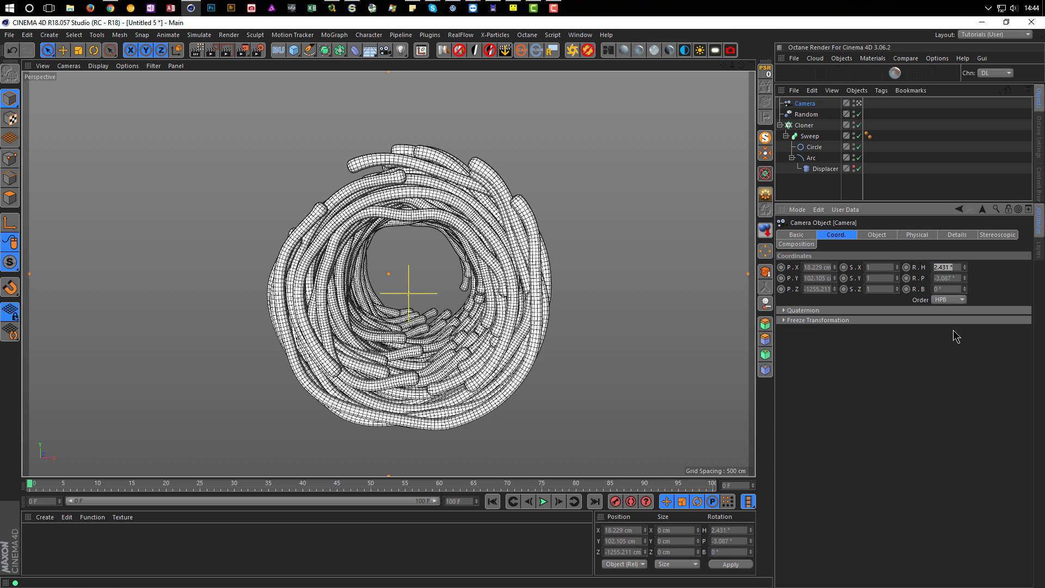
type("0")
key("Tab")
key("Return")
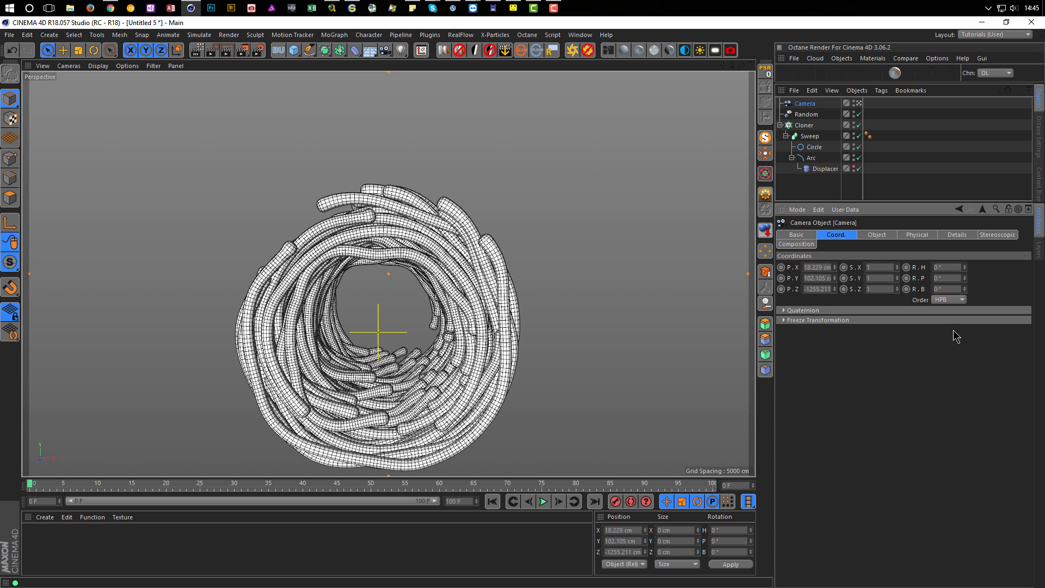
Center the camera on the ring by setting its X and Y position to 0 cm
double_click(819, 267)
type("0")
key("Tab")
type("0")
key("Return")
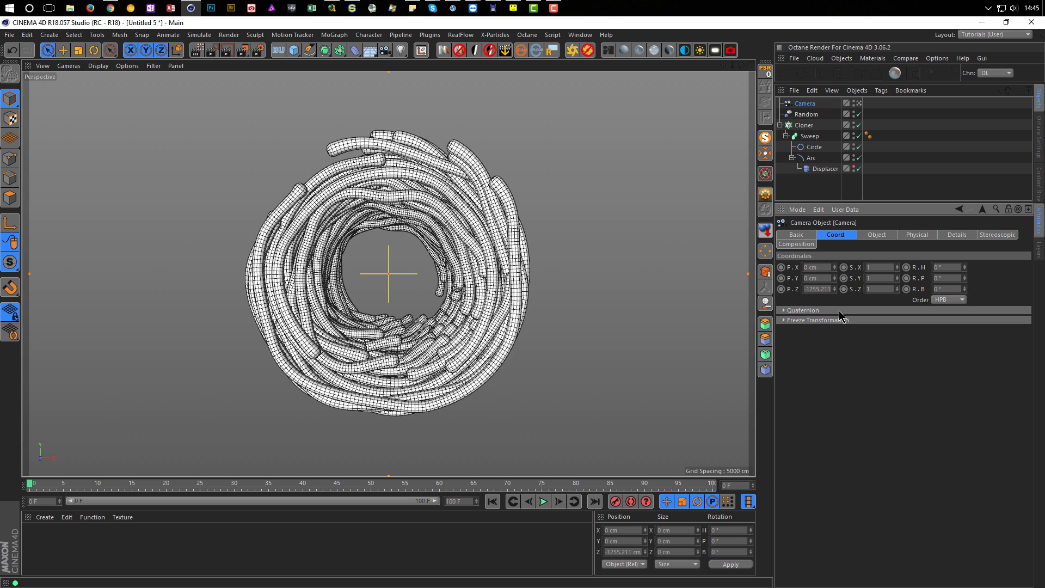
Activate the Low GI render setting and set its output width to 720 pixels with the ratio locked
left_click(260, 50)
left_click_drag(634, 276, 231, 135)
left_click(146, 310)
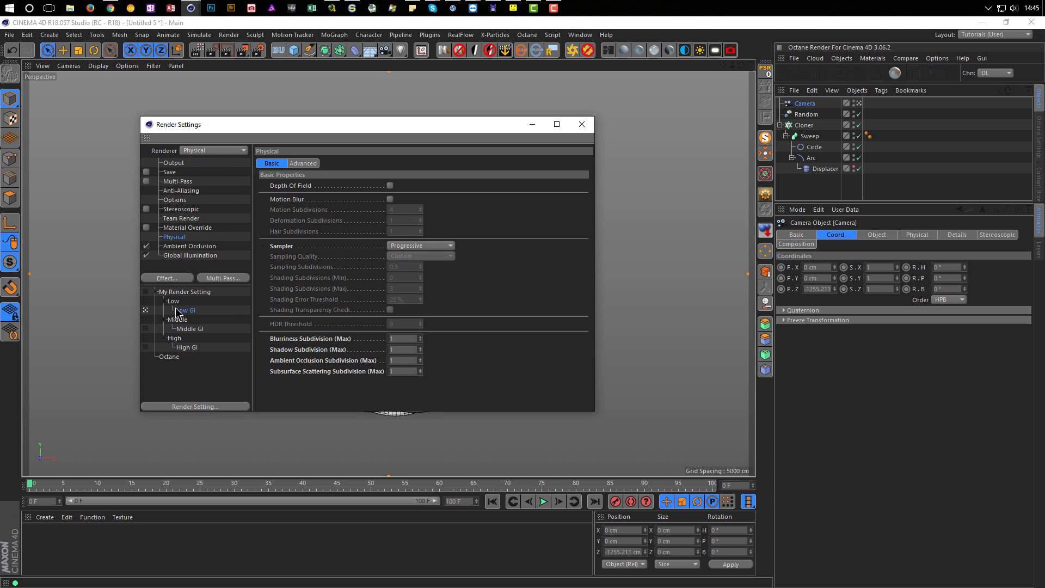
left_click(173, 162)
left_click(332, 173)
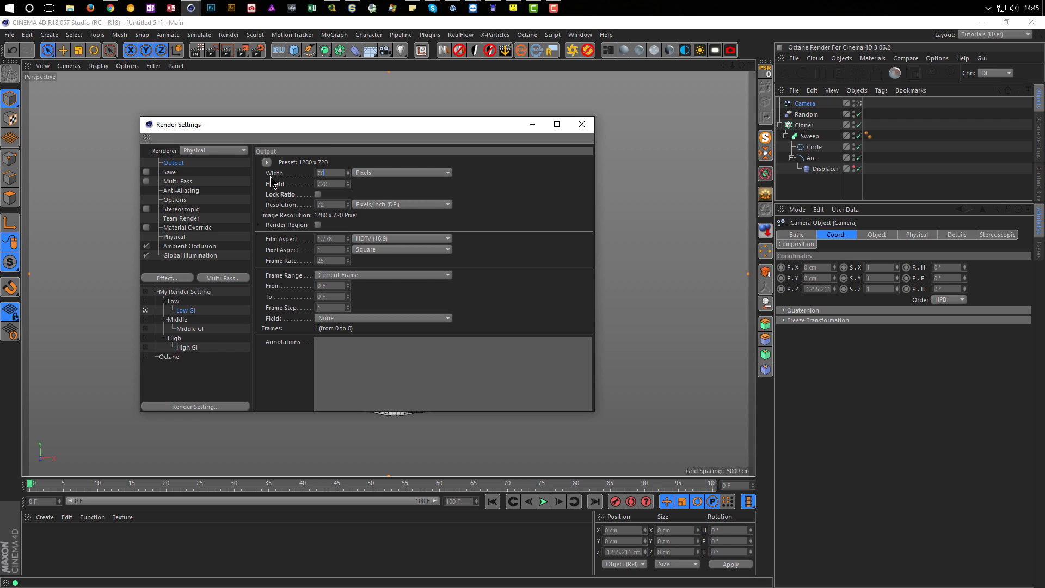
type("720")
key("Return")
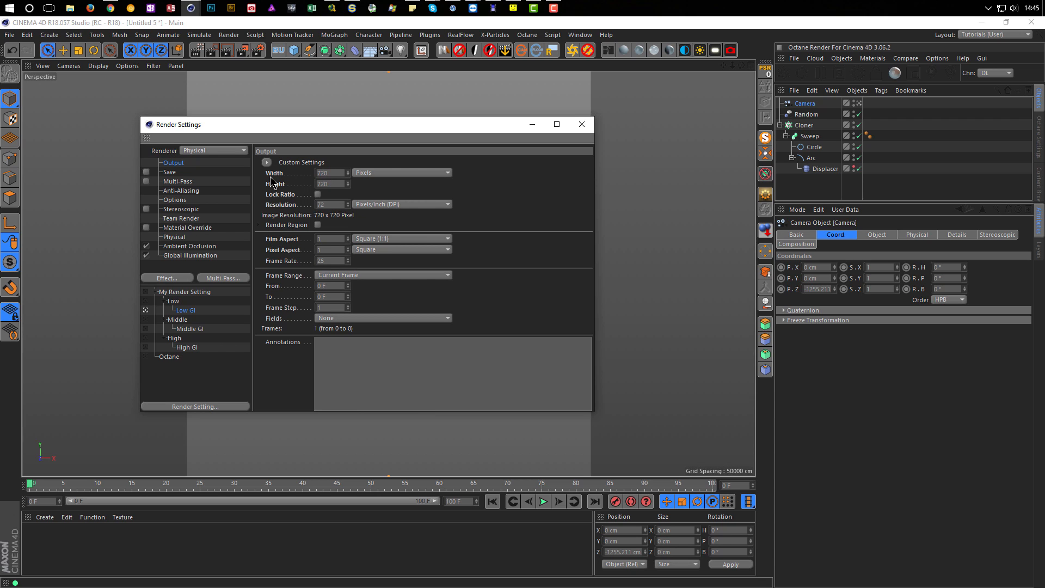
left_click(319, 195)
left_click(582, 124)
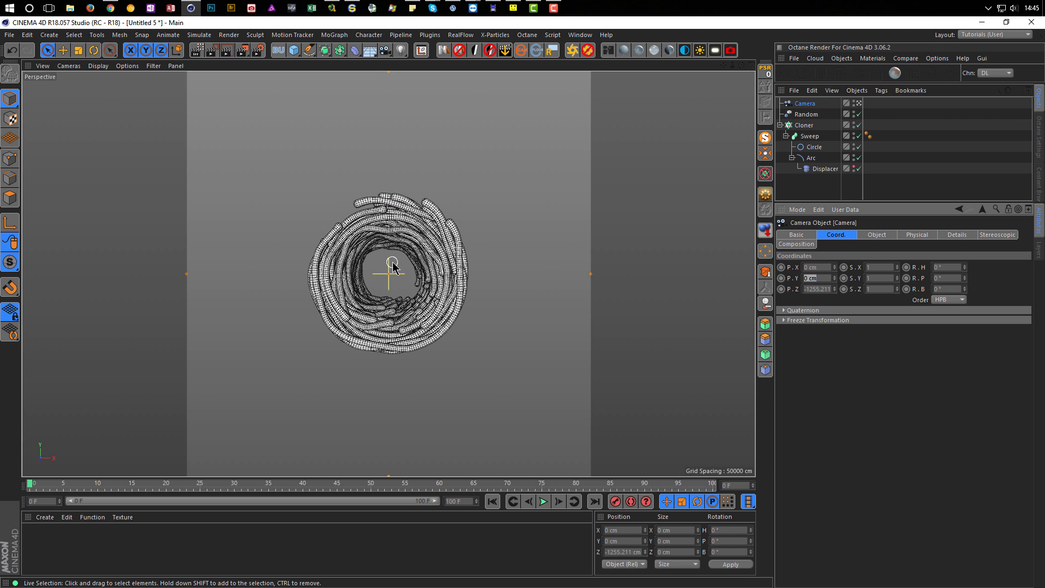
Add a Protection tag to the camera and unlock only its Z position
left_click(808, 107)
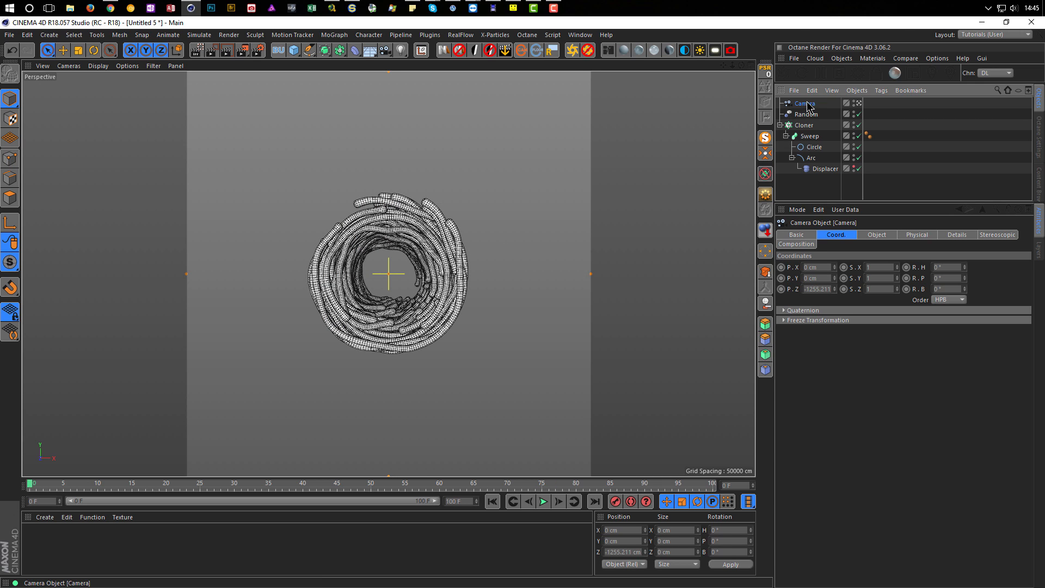
right_click(808, 107)
mouse_move(811, 107)
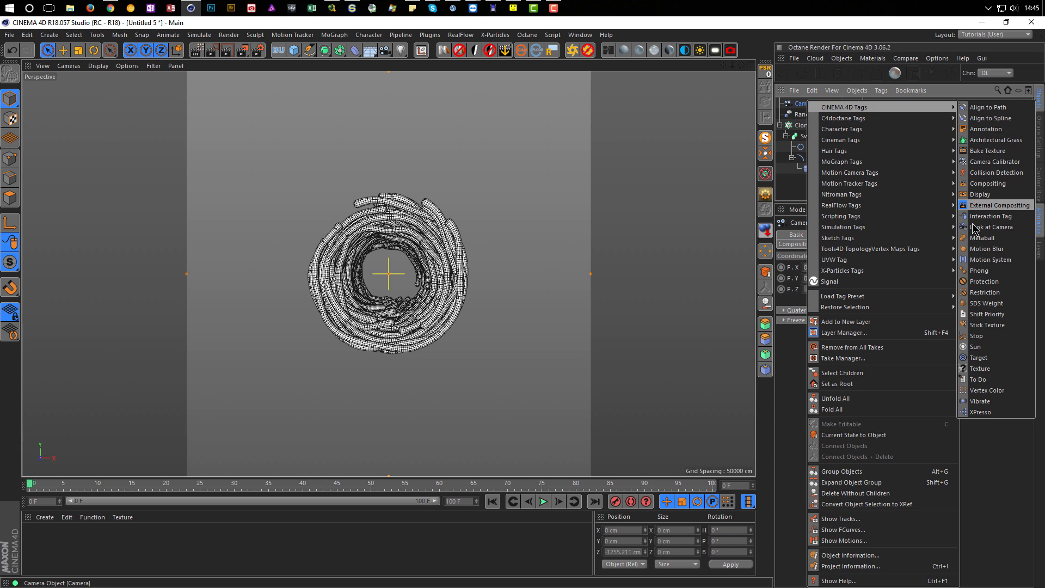
left_click(974, 281)
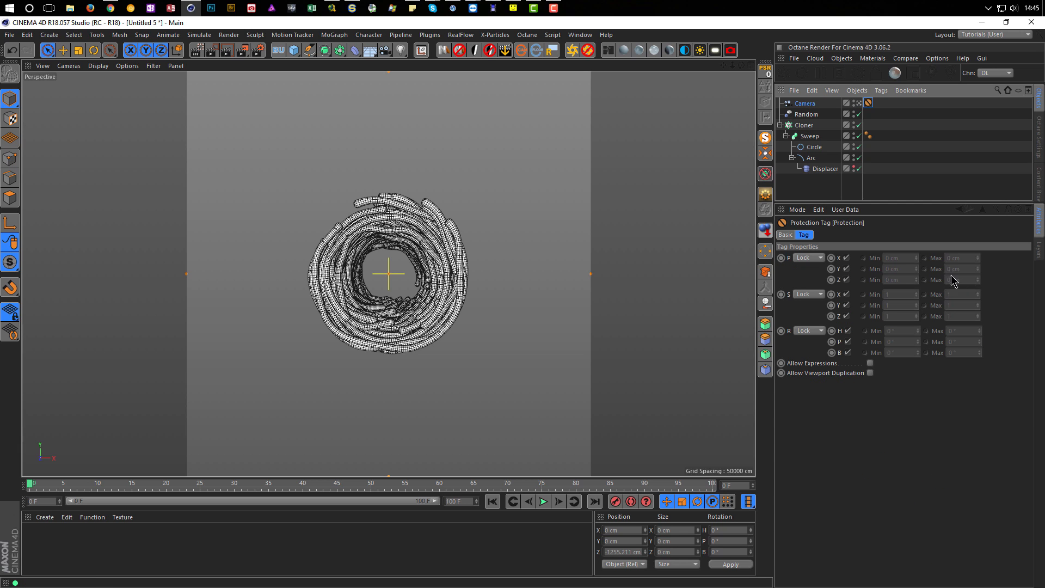
left_click(846, 280)
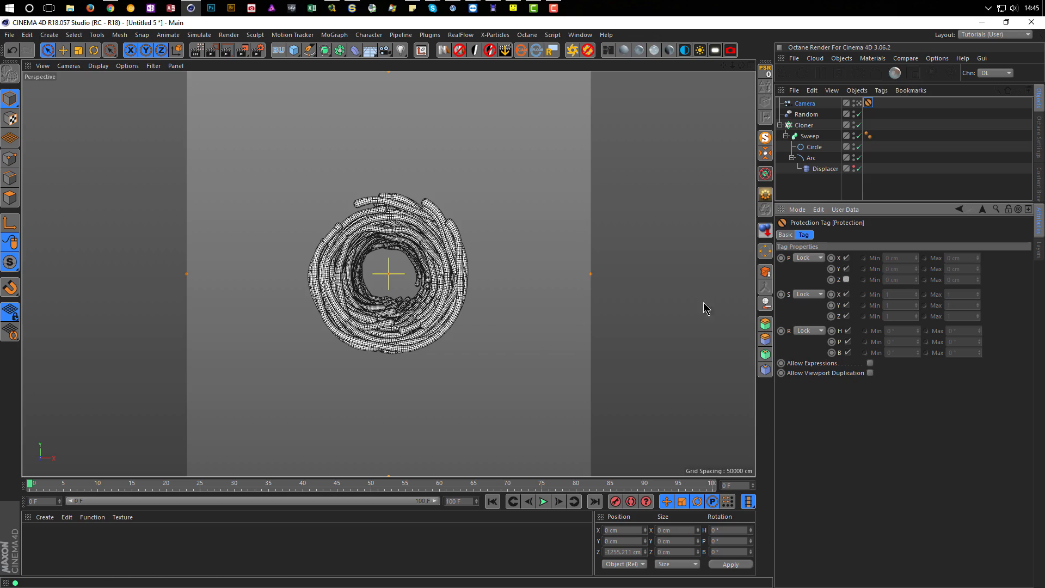
Move the camera closer to the ring, to a Z position of about -620 cm, so the ring fills most of the square frame
scroll(412, 282, "up", 6)
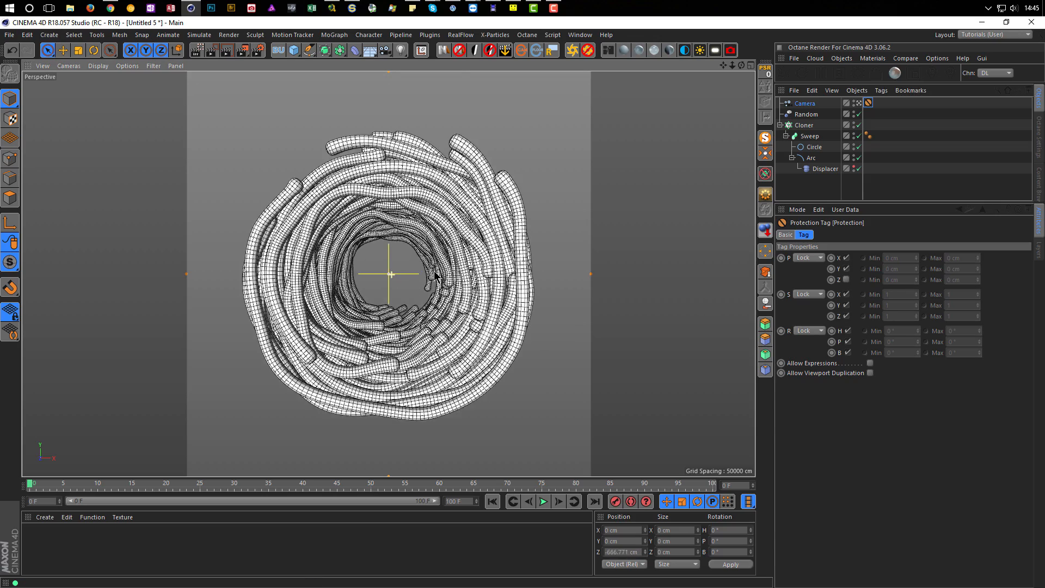
scroll(435, 276, "up", 3)
left_click_drag(448, 275, 448, 274, "alt")
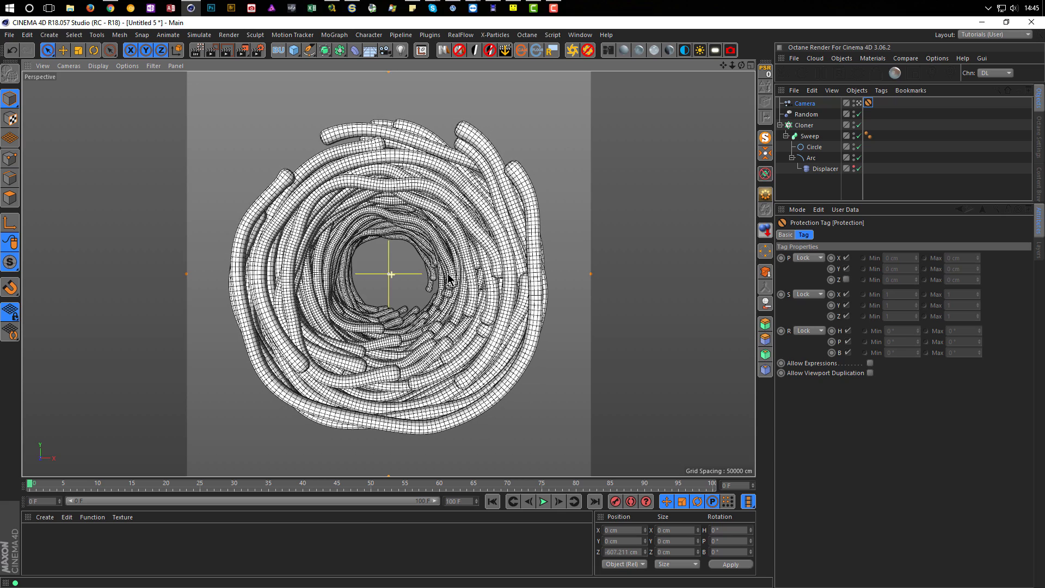
scroll(448, 279, "down", 1)
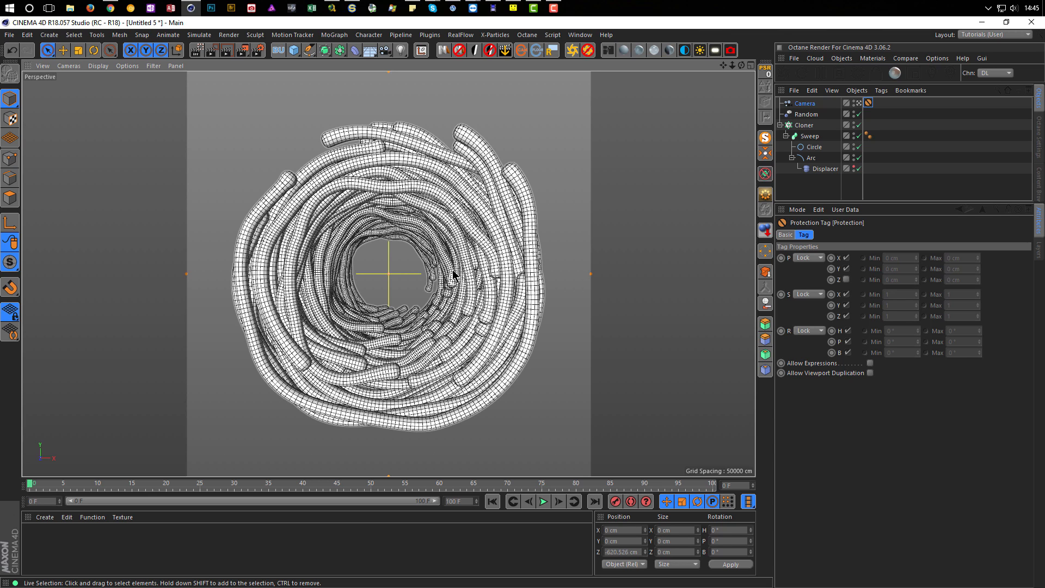
Try different seeds on the Random effector, comparing the arrangement with the Behance reference, and settle on seed 12366
left_click(805, 115)
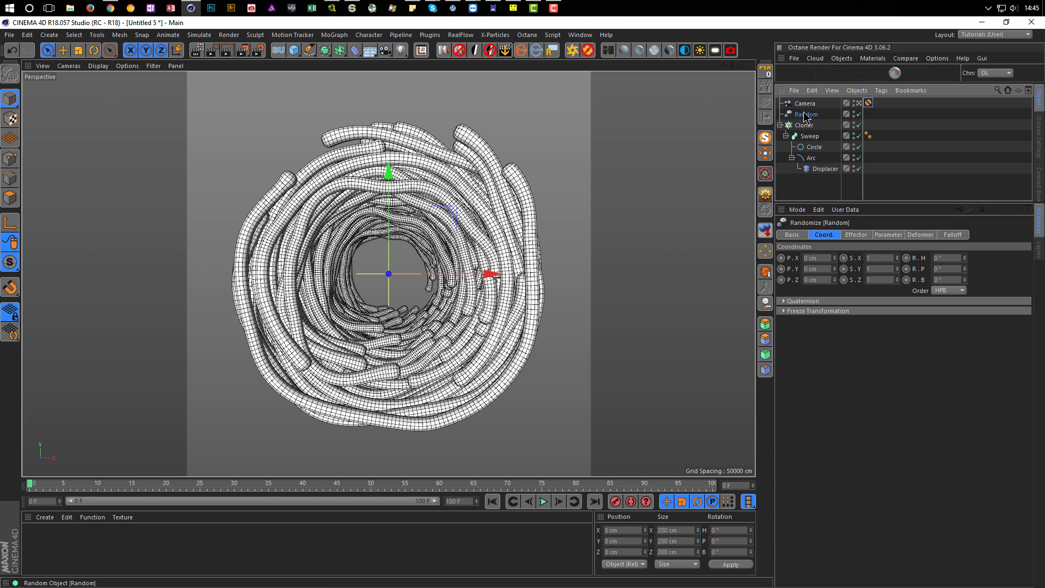
left_click(856, 234)
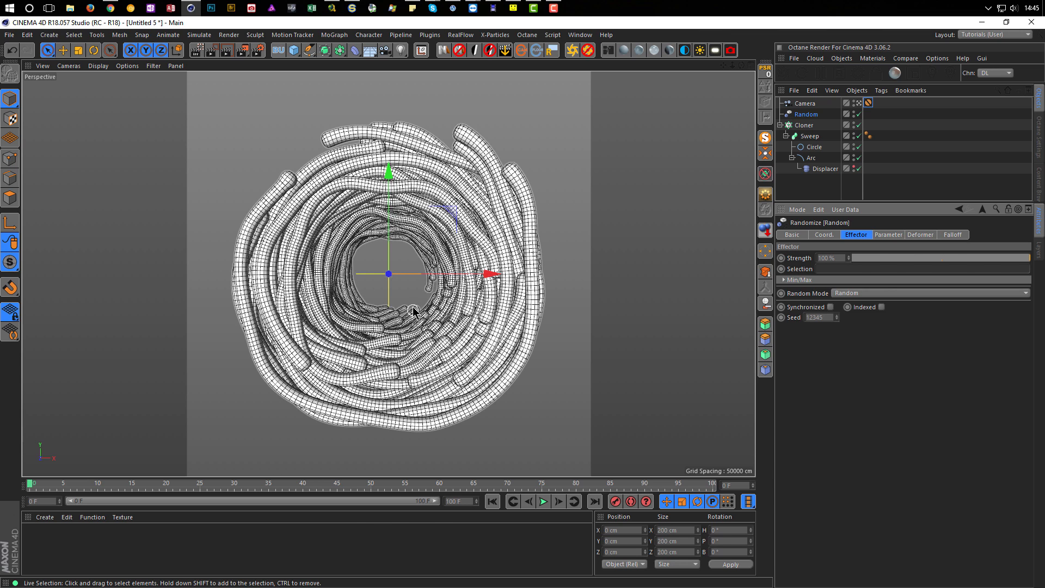
key("alt+Tab")
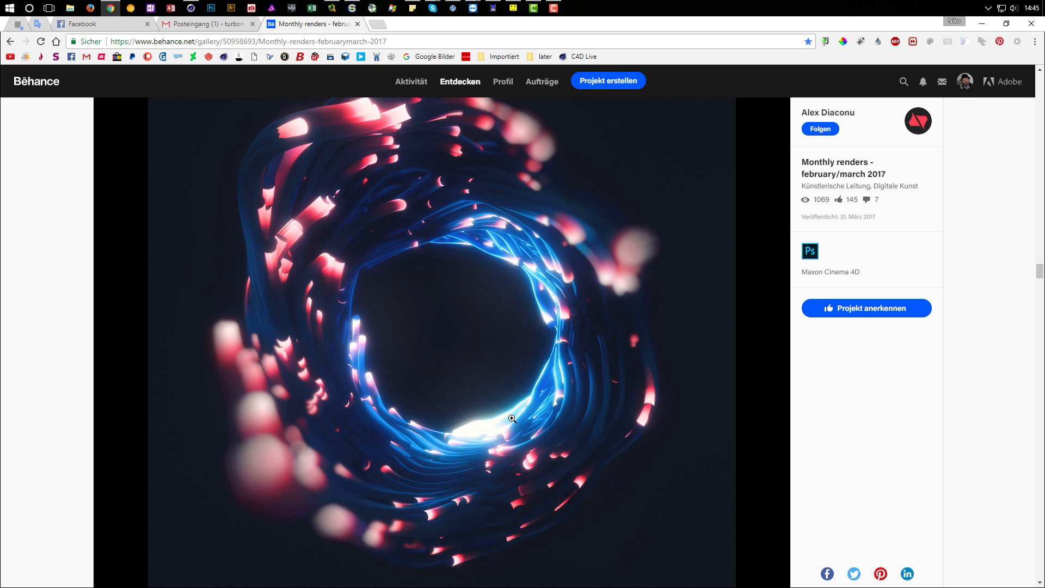
key("alt+Tab")
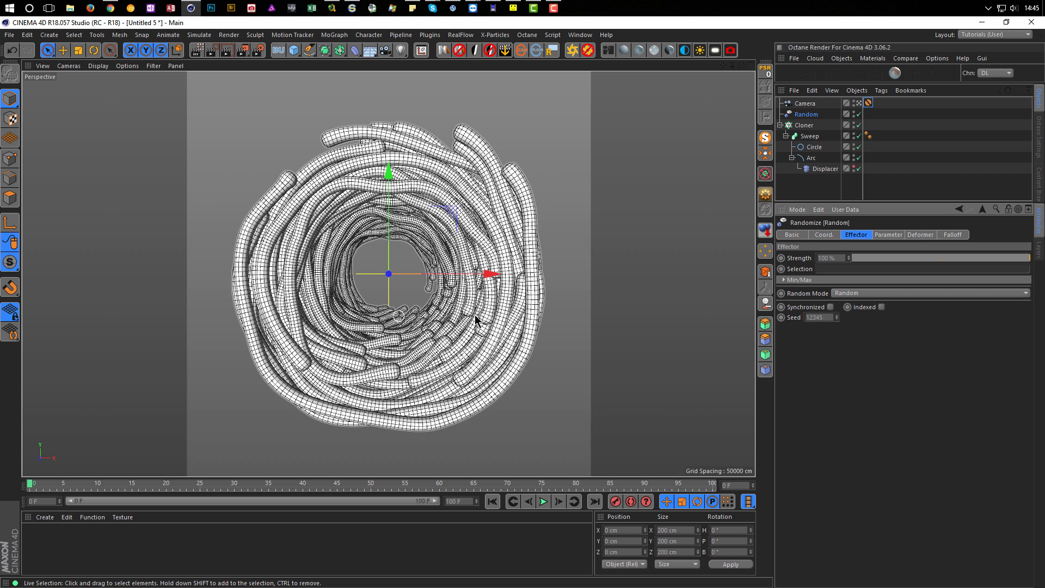
left_click(838, 316)
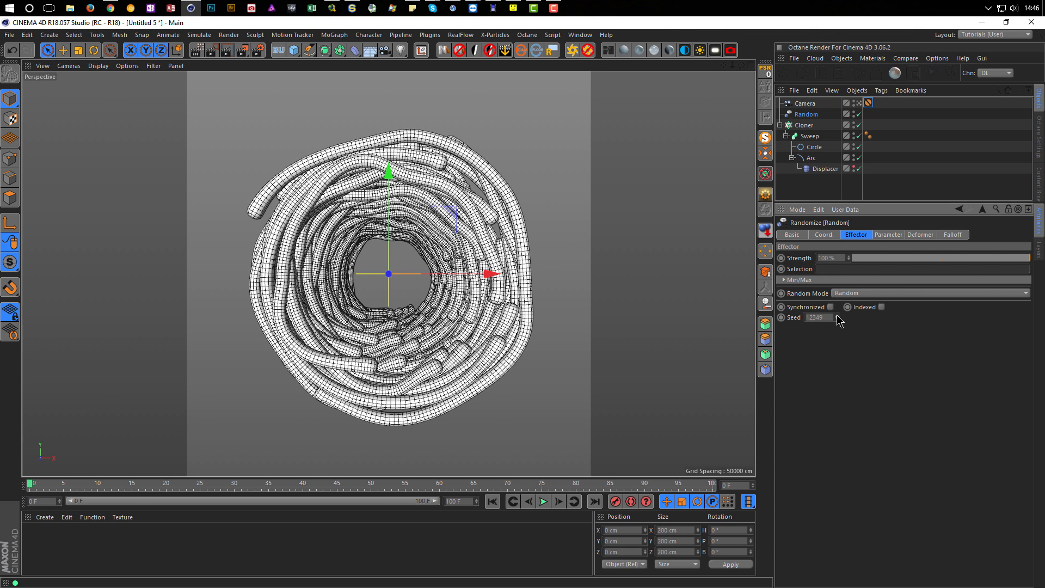
left_click(838, 316)
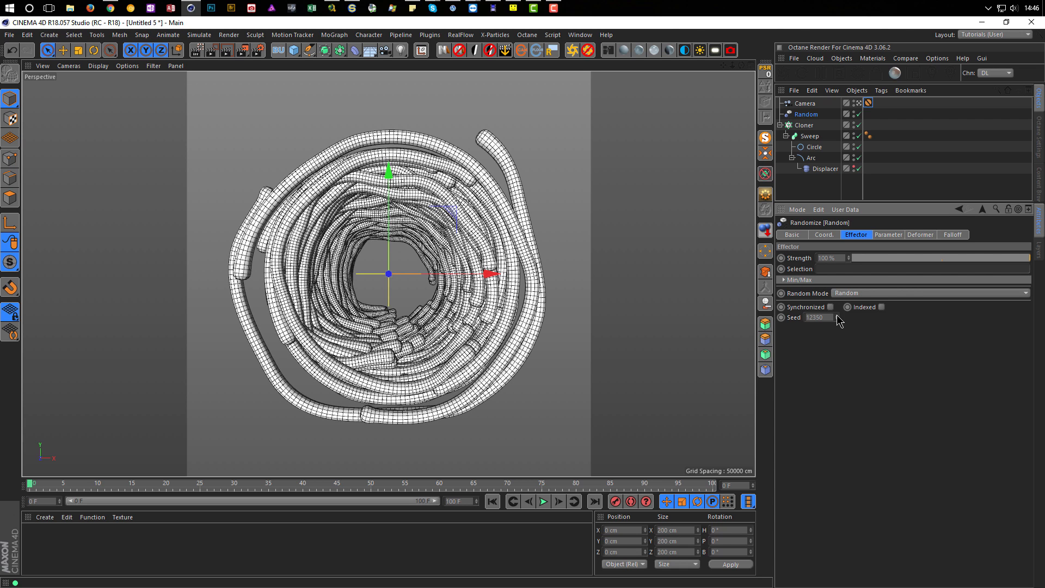
left_click(838, 316)
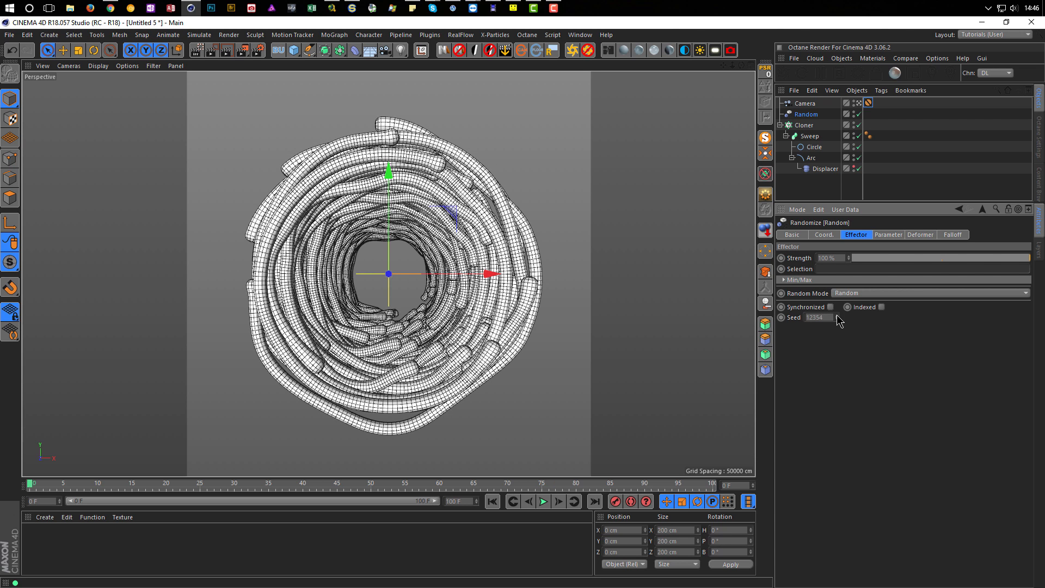
left_click(836, 316)
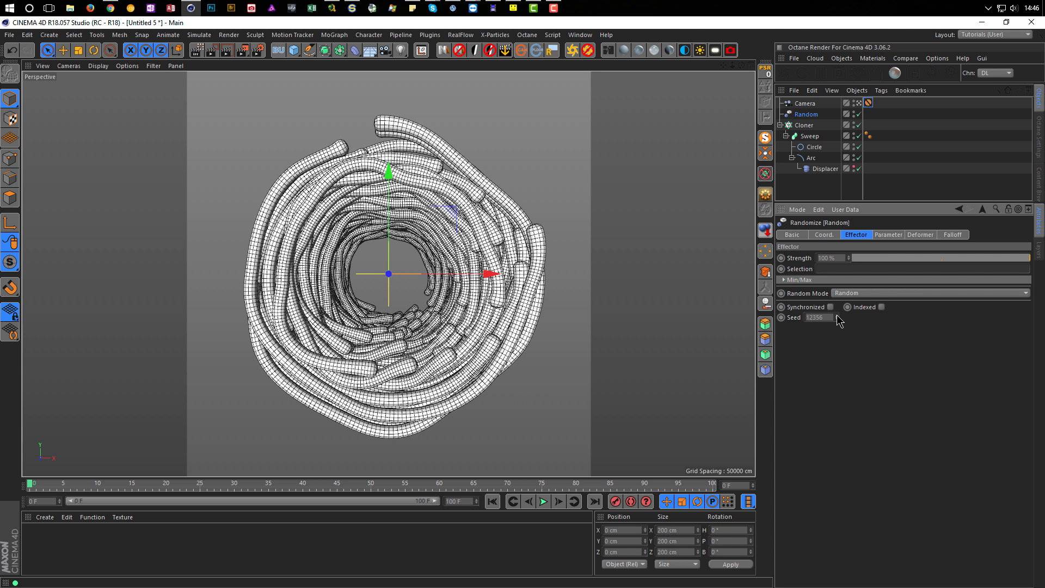
left_click(836, 316)
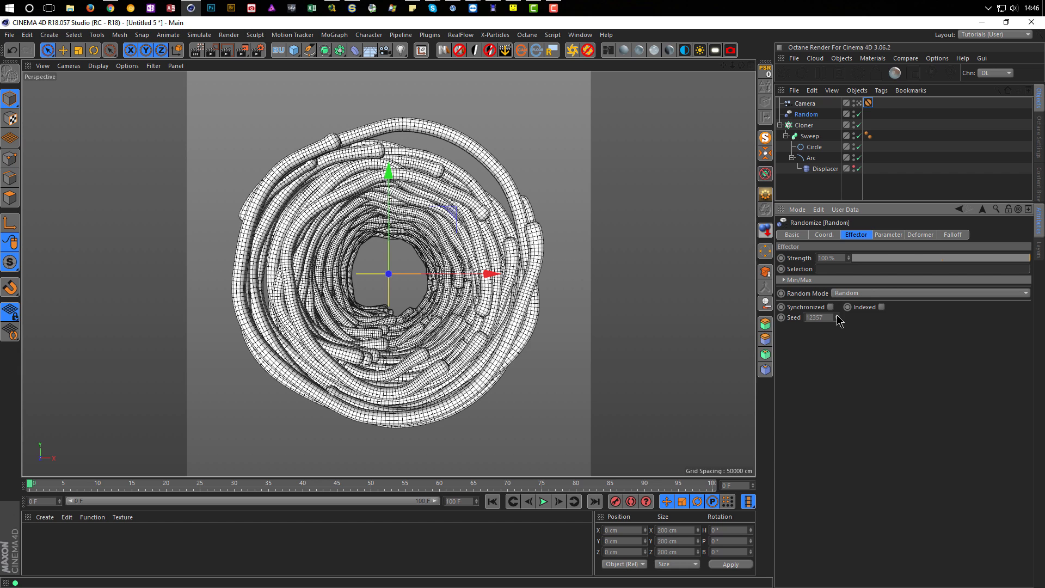
left_click(836, 315)
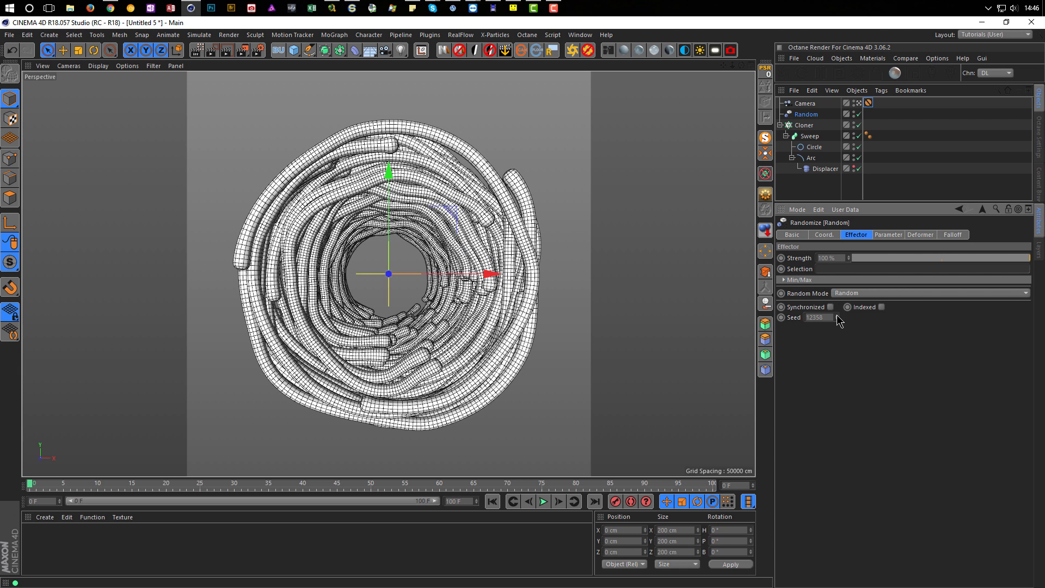
left_click(836, 315)
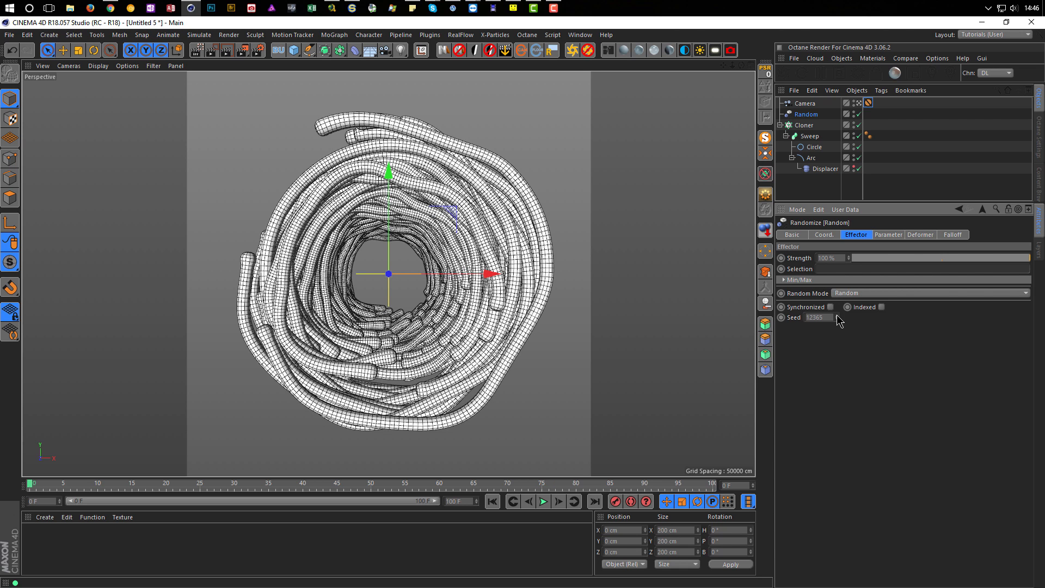
left_click(837, 316)
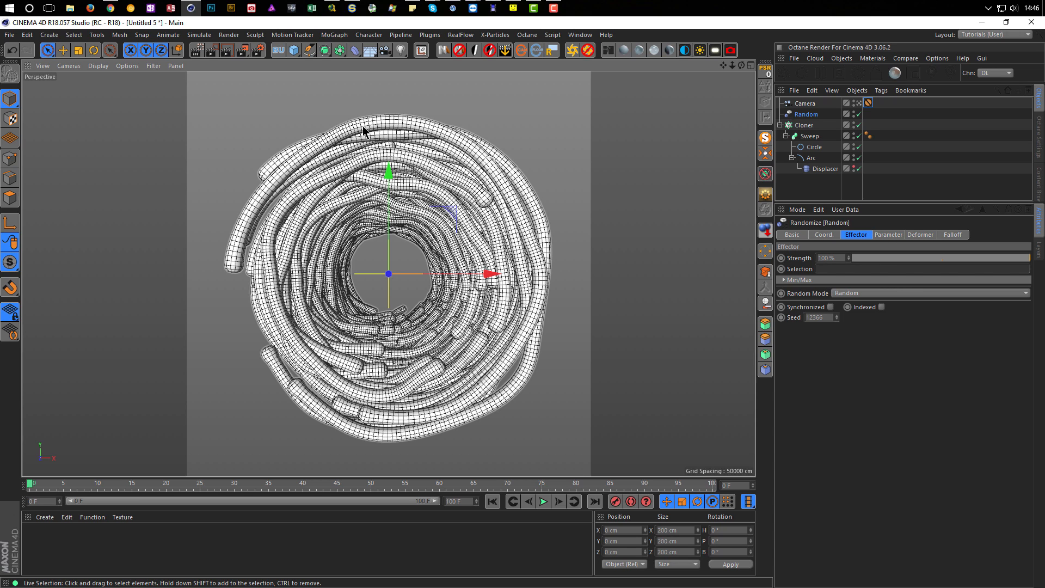
Create a new material and set its color to blue with H 206°, S 74% and V 62%
double_click(148, 543)
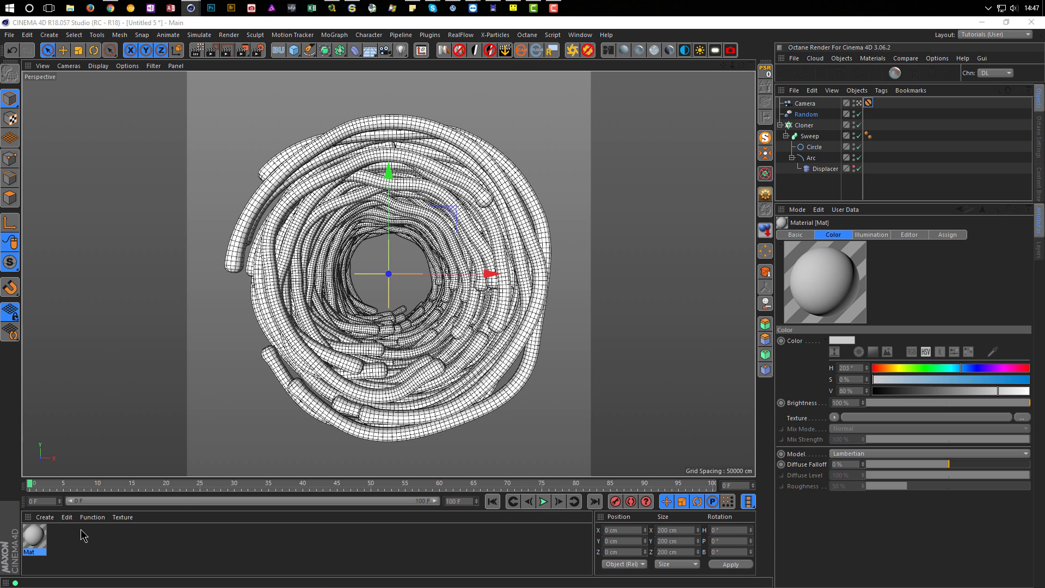
double_click(36, 533)
left_click_drag(309, 72, 574, 135)
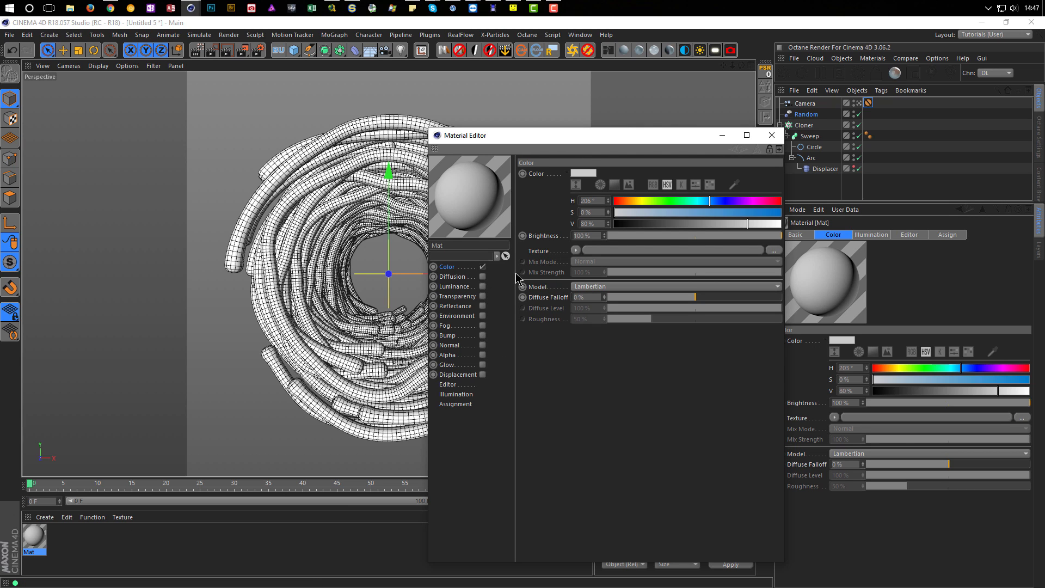
left_click_drag(581, 140, 375, 129)
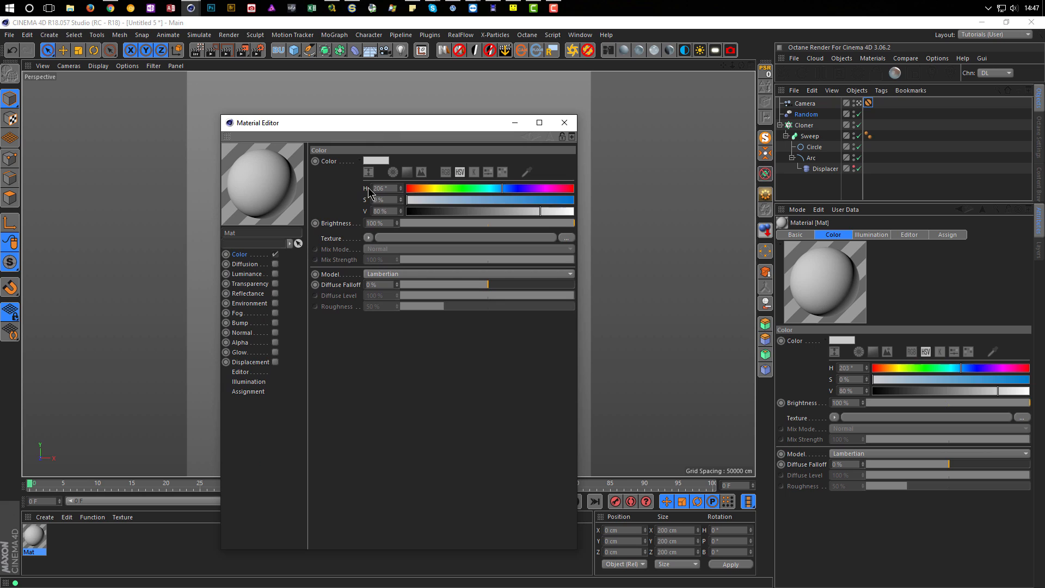
left_click(521, 201)
left_click(525, 200)
left_click(526, 211)
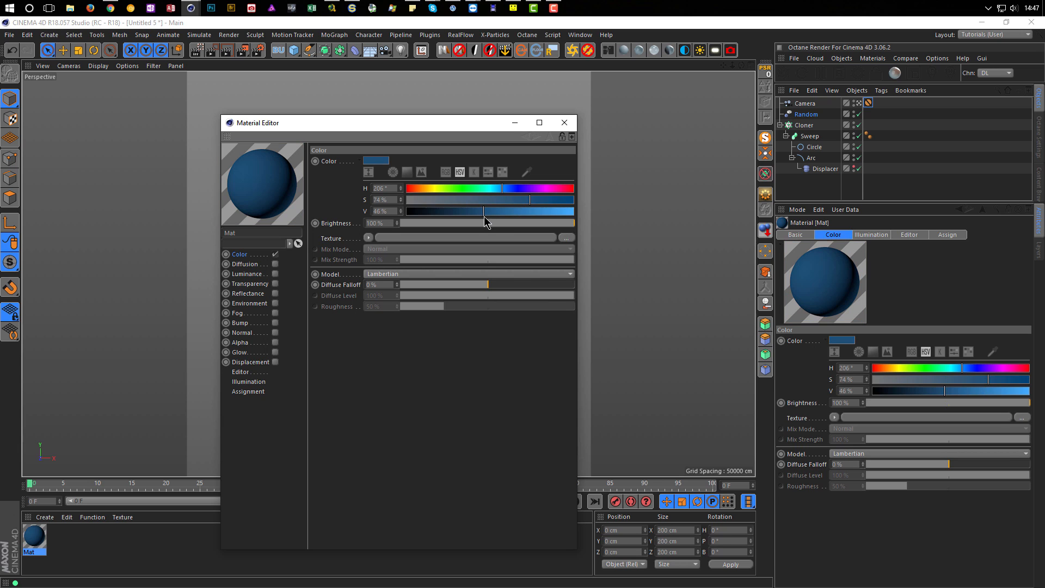
left_click(510, 212)
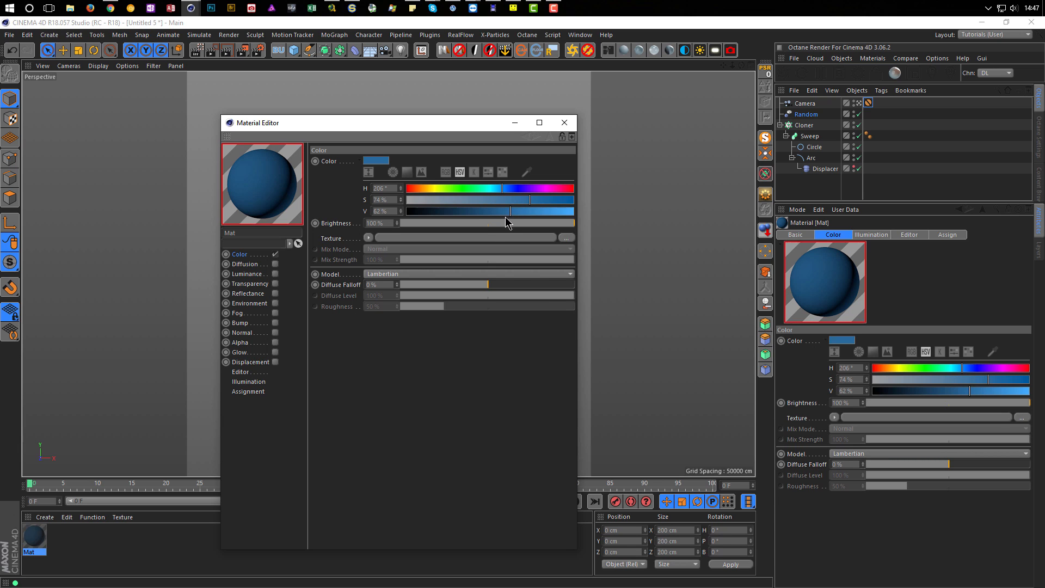
Enable the material's Reflectance with a Dielectric Fresnel, 14% roughness and 40% reflection strength
left_click(275, 293)
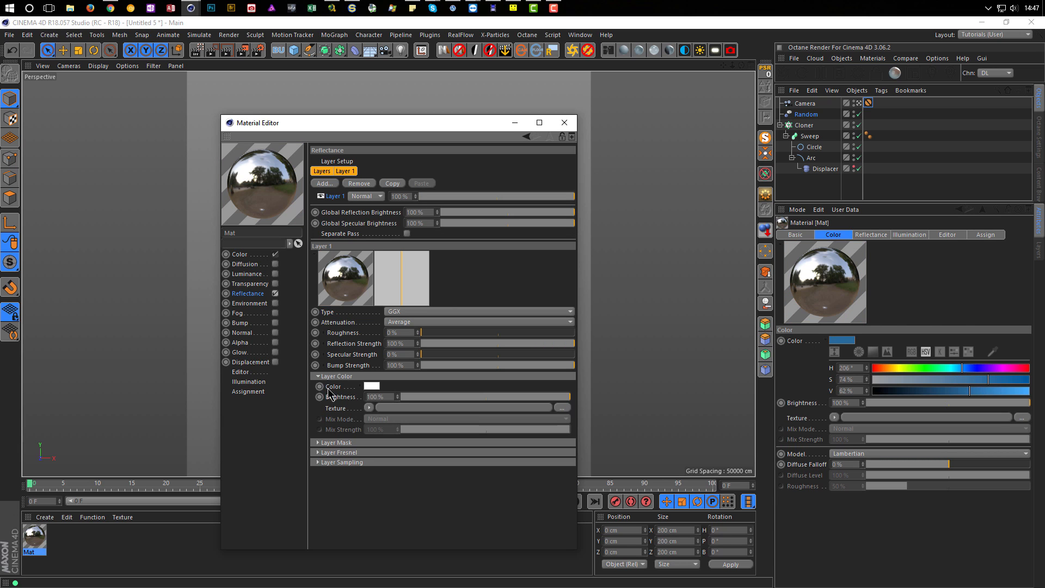
left_click(343, 452)
left_click(371, 463)
left_click(376, 476)
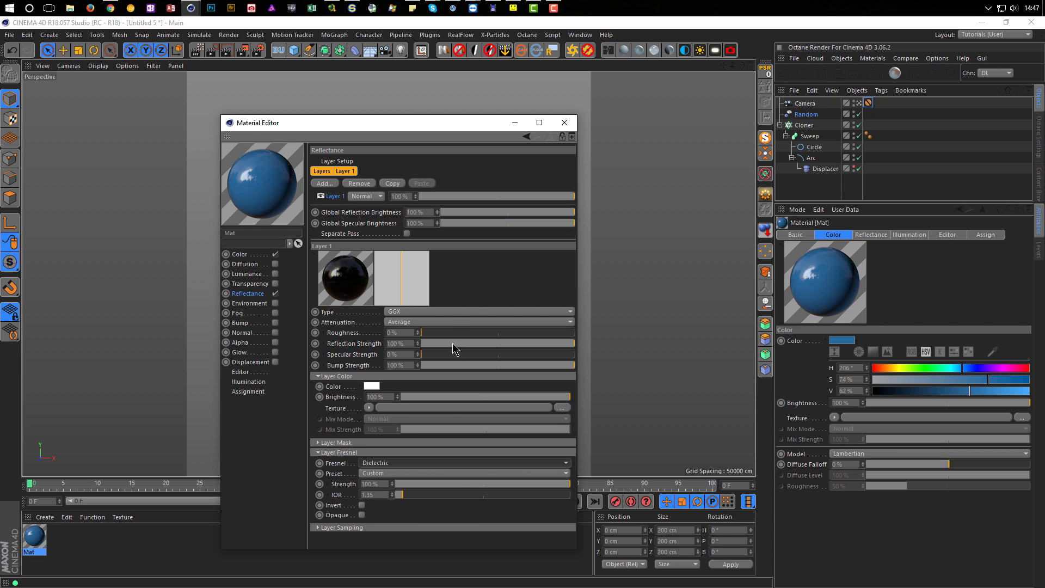
left_click_drag(428, 332, 443, 332)
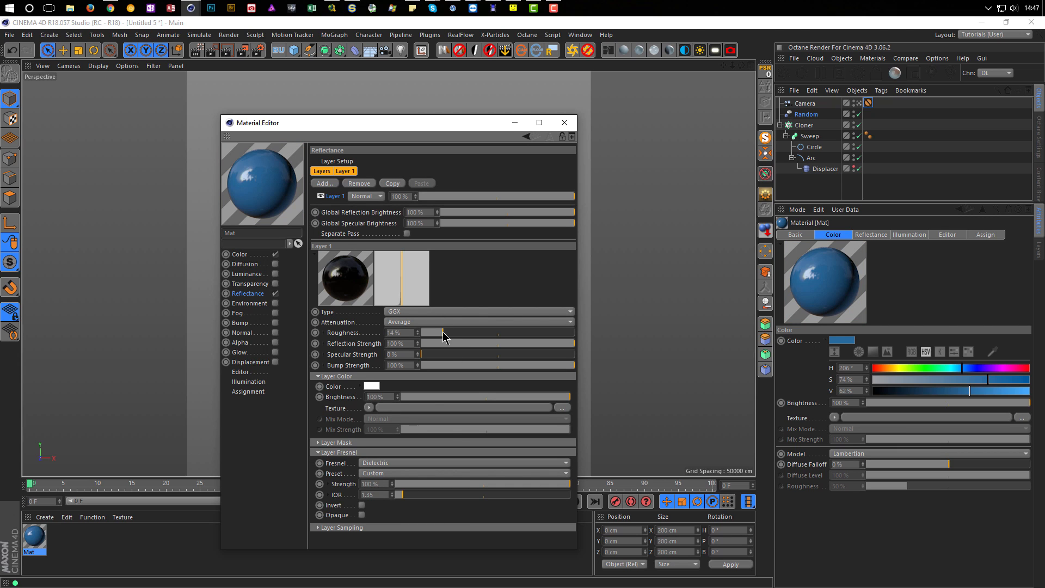
left_click(483, 344)
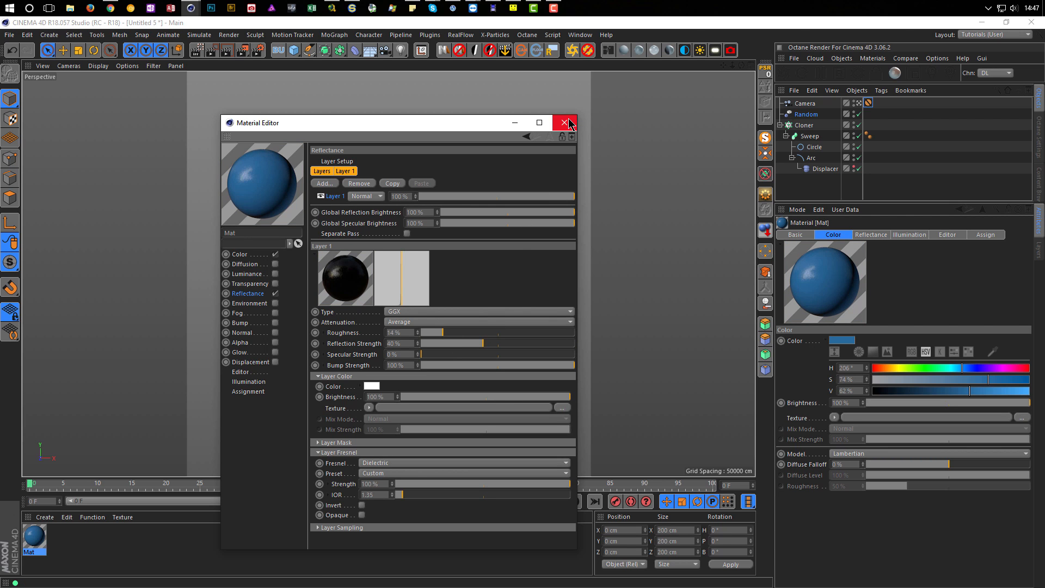
left_click(565, 123)
Assign the blue material to the Sweep object and enable the material's Luminance channel
left_click_drag(683, 365, 812, 136)
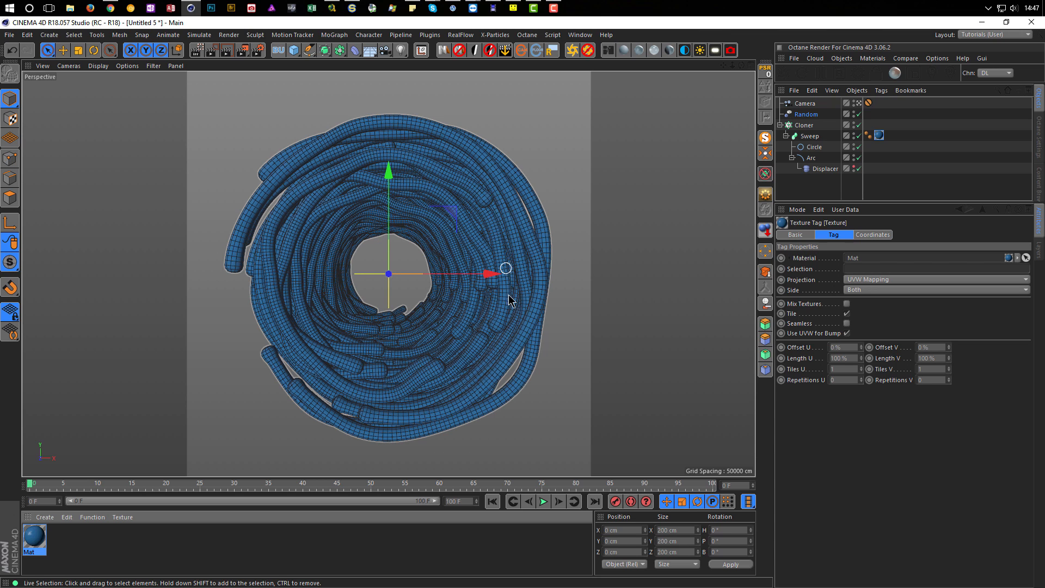
double_click(37, 542)
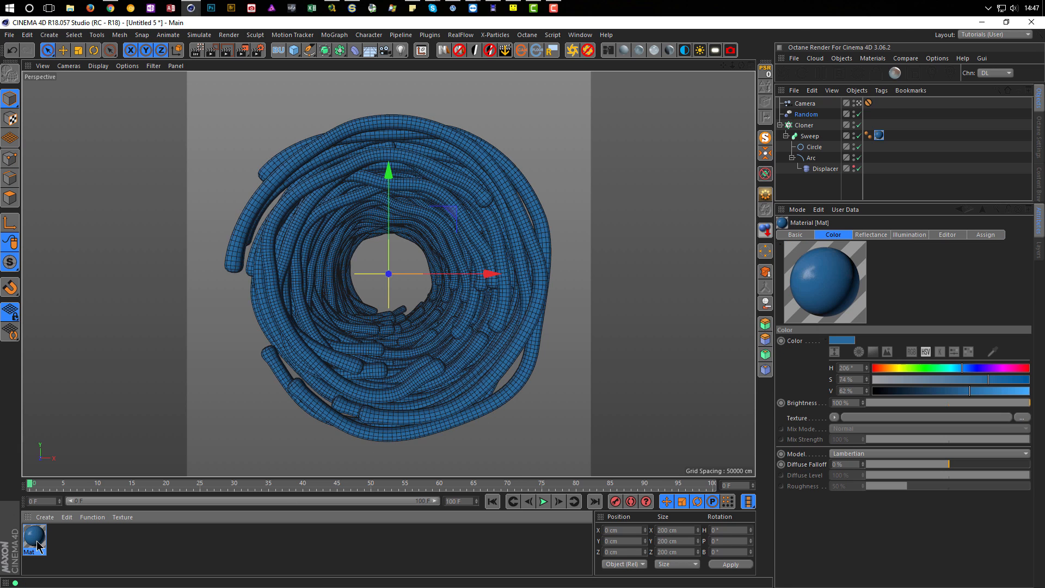
left_click_drag(402, 76, 831, 133)
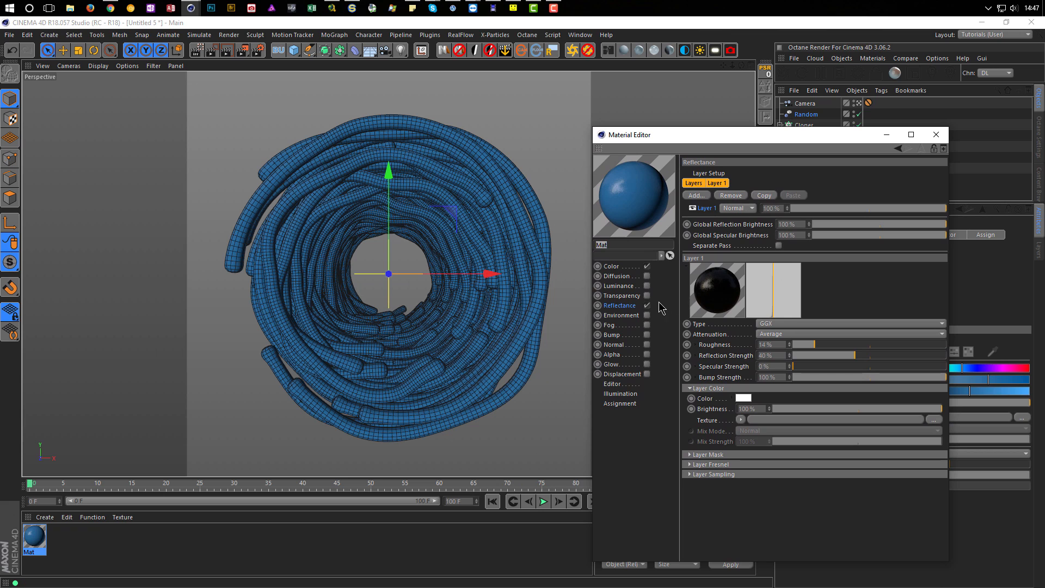
left_click(647, 286)
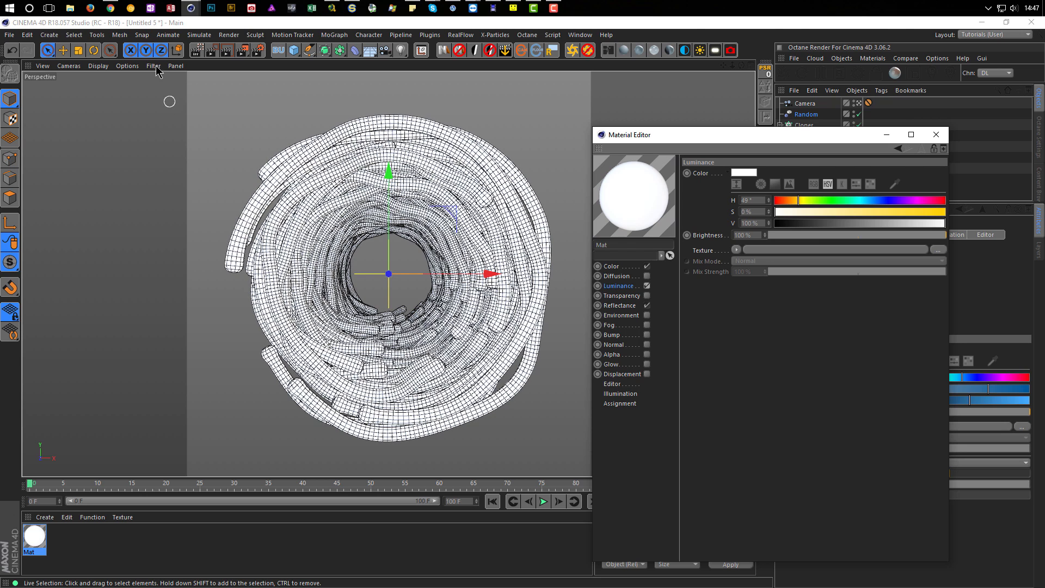
Turn on the interactive render region and fit it to the square camera frame around the ring
left_click(196, 50)
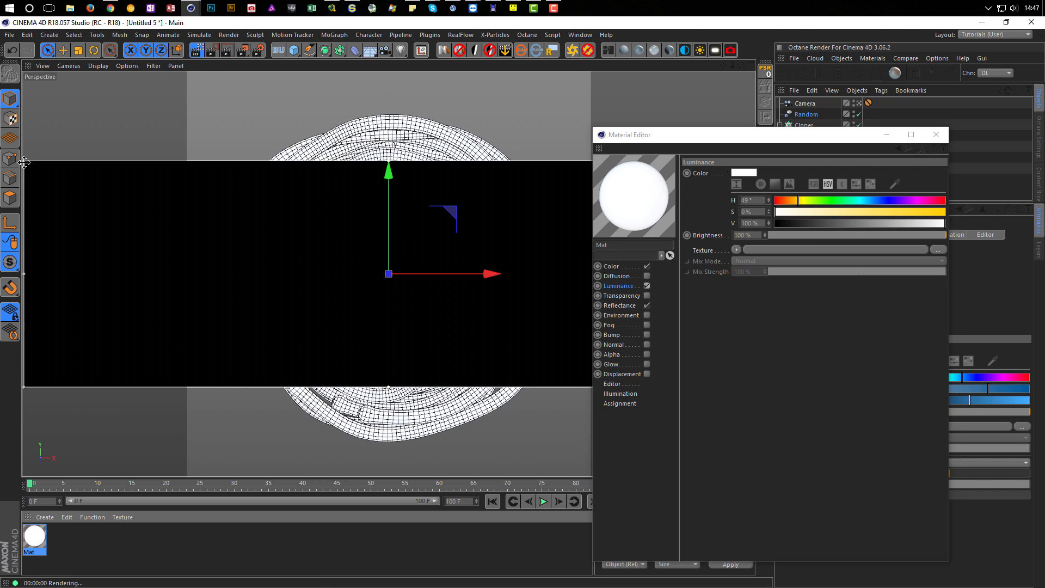
left_click_drag(25, 162, 189, 78)
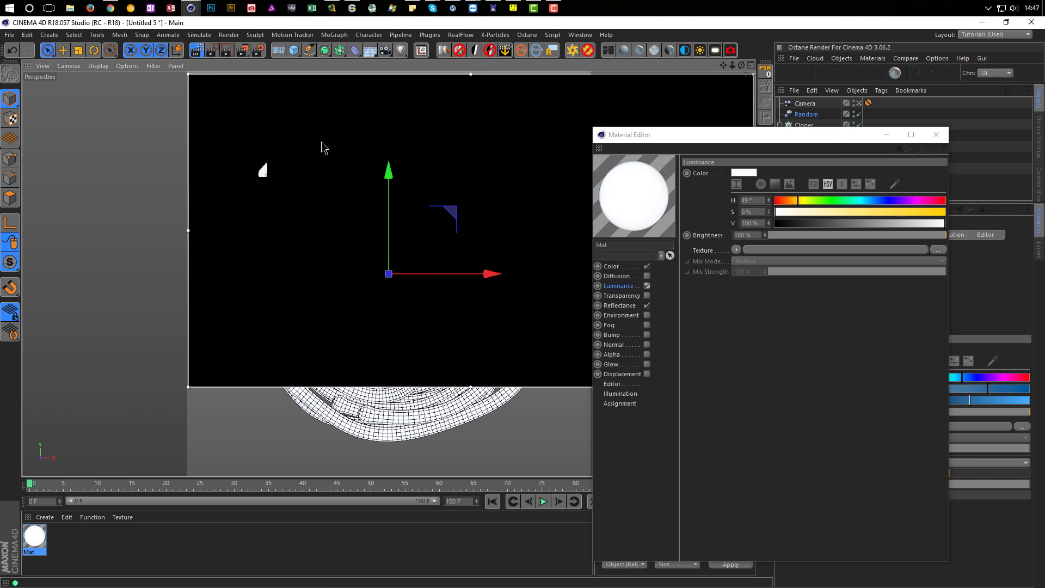
left_click_drag(832, 143, 1007, 136)
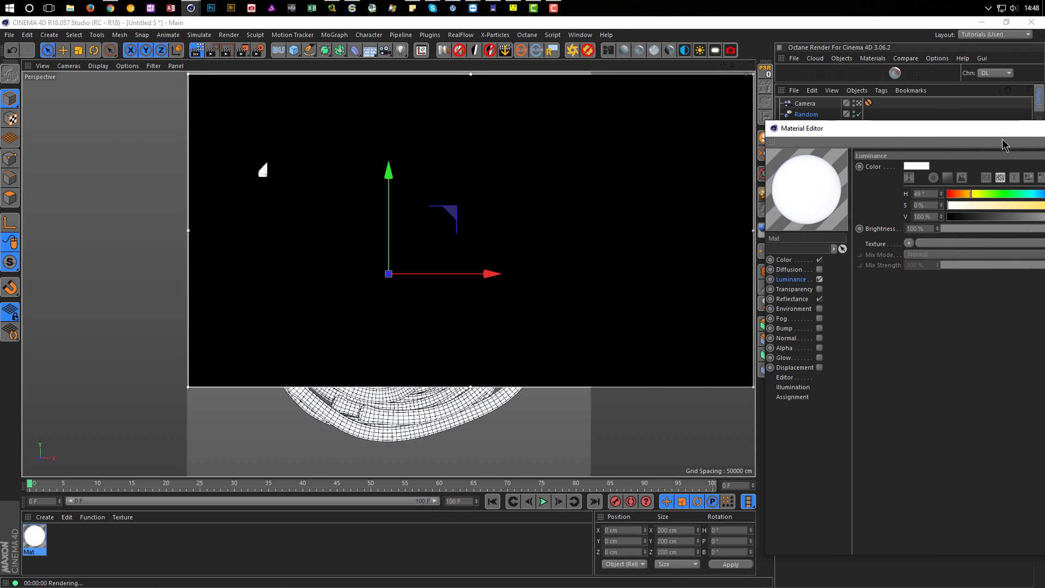
left_click_drag(636, 414, 588, 476)
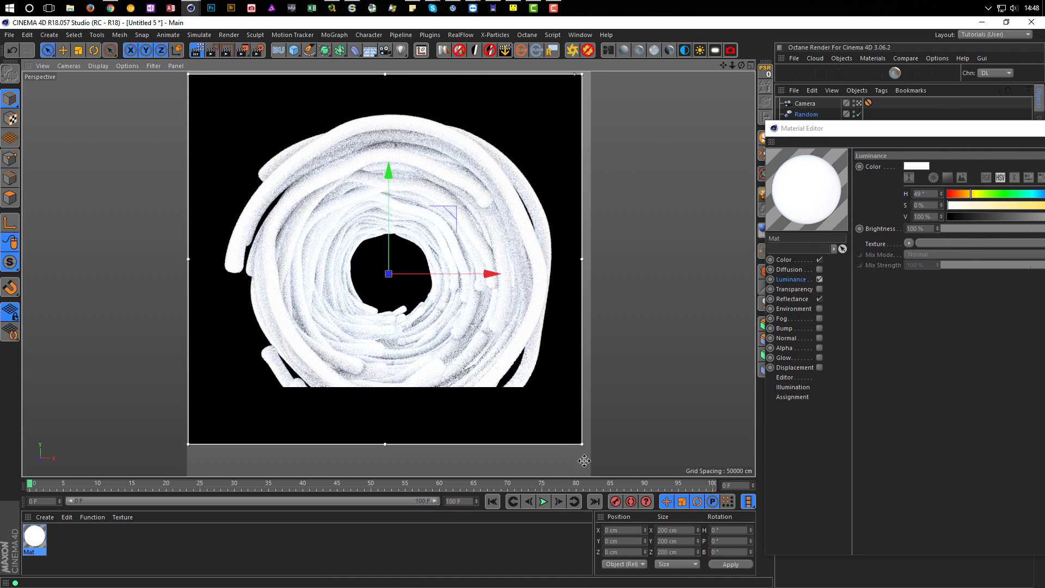
Load a Gradient shader as the texture of the material's Luminance channel
left_click_drag(839, 130, 684, 116)
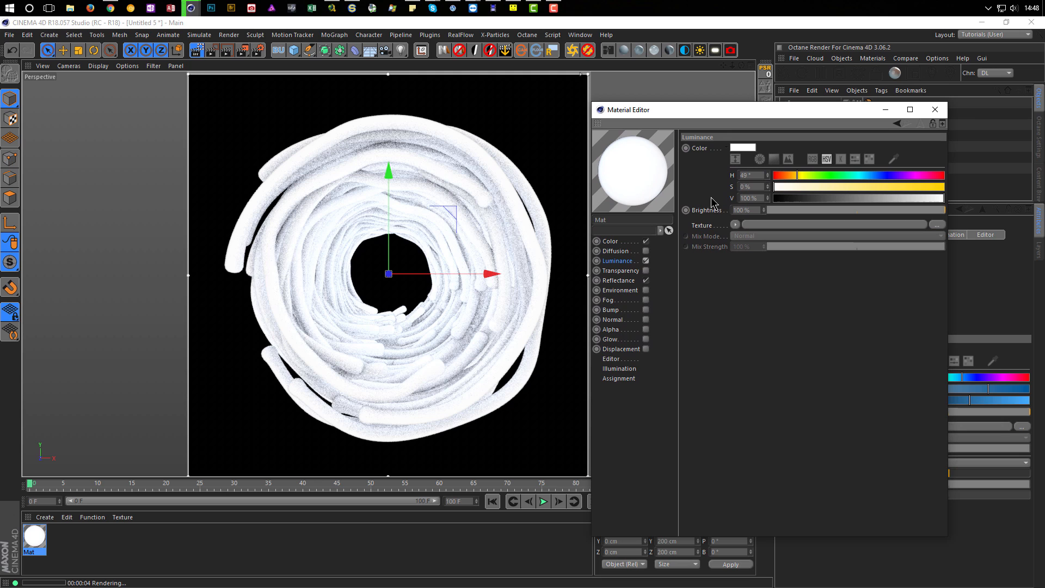
left_click(735, 225)
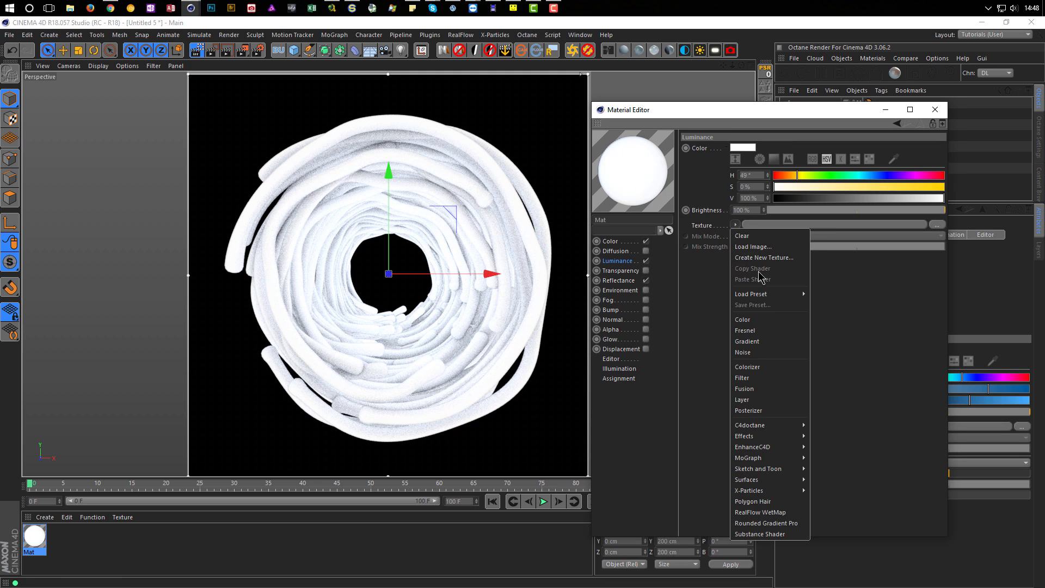
left_click(756, 341)
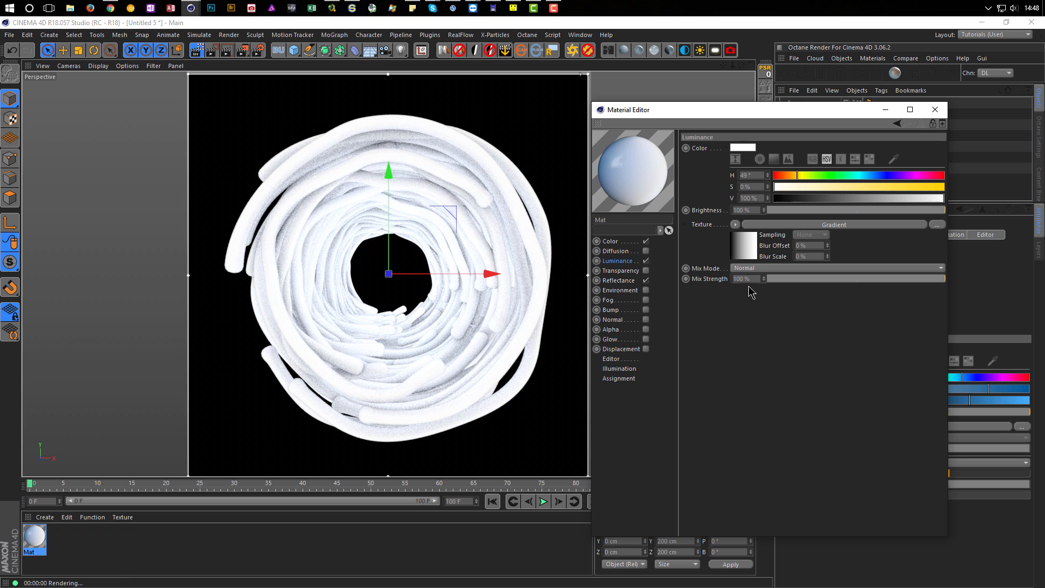
Open the Luminance channel's gradient shader and set its type to 2D - V
left_click(750, 256)
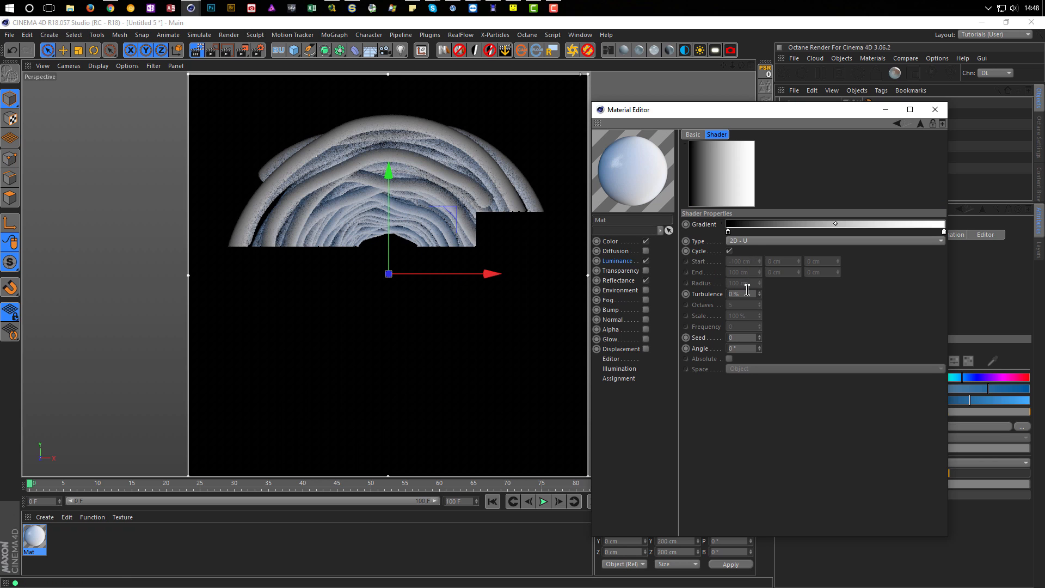
left_click(753, 242)
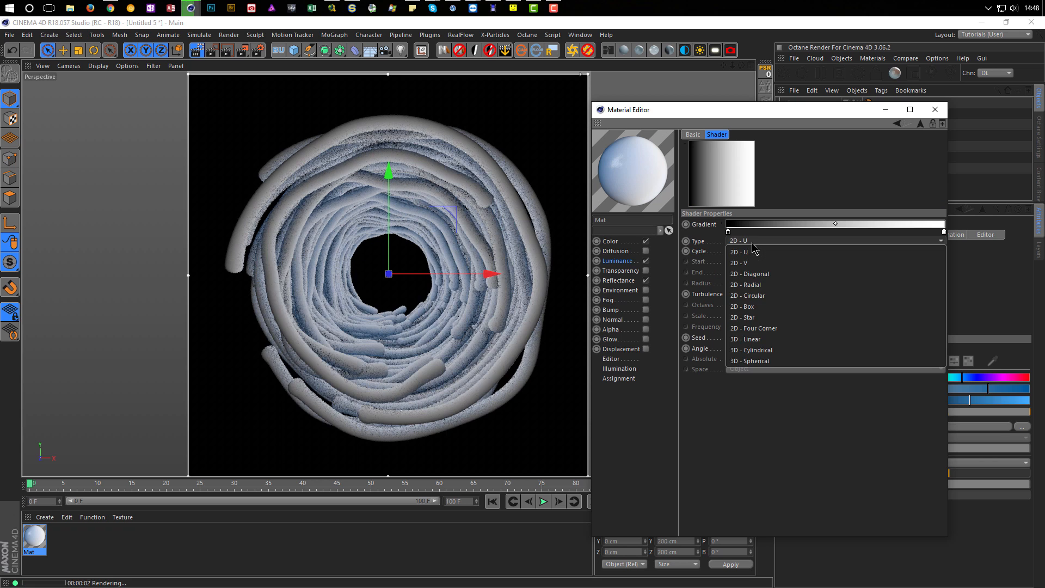
left_click(756, 263)
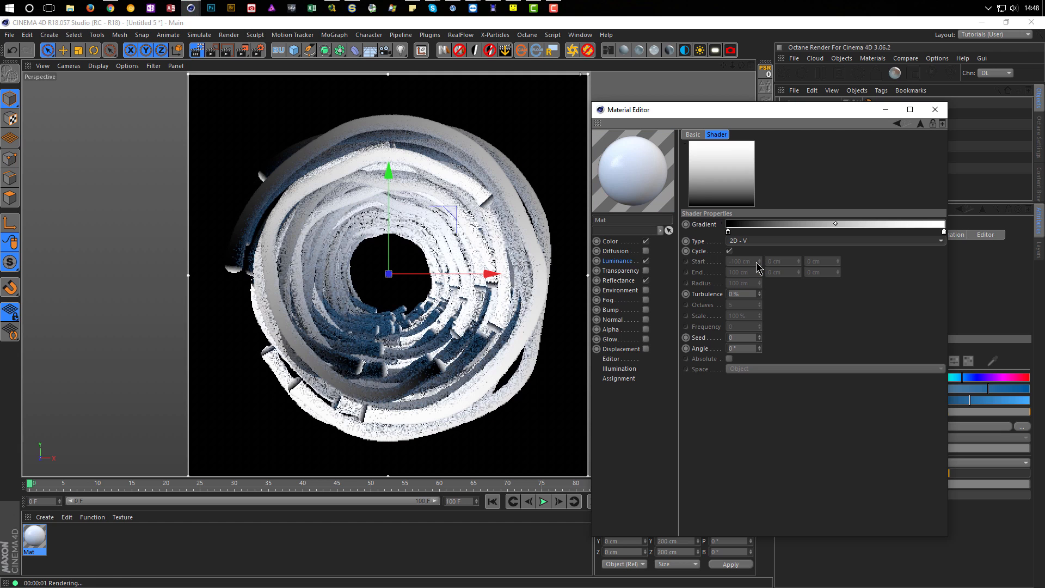
Arrange the gradient's knots so that narrow bands at both ends are white and the long stretch between them is black
left_click(942, 231)
left_click_drag(943, 231, 739, 233)
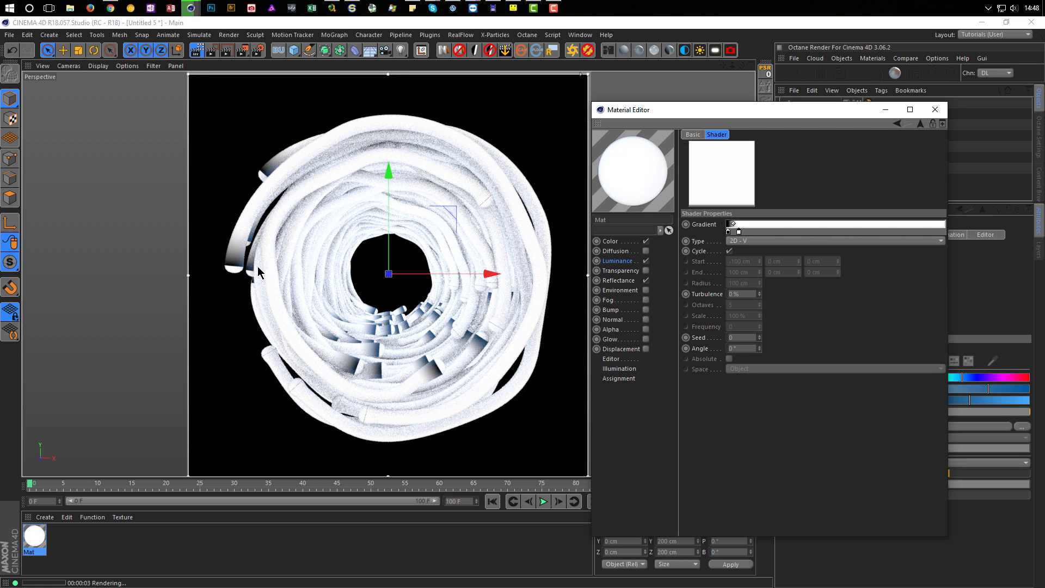
left_click_drag(729, 232, 937, 243)
left_click(729, 232)
left_click_drag(730, 234, 946, 245, "ctrl")
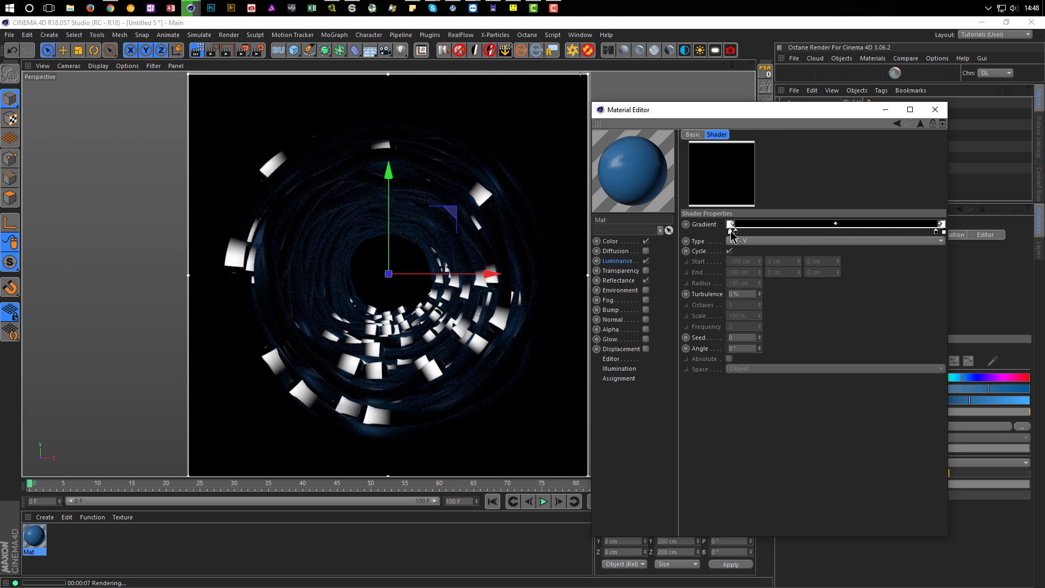
left_click_drag(730, 232, 722, 234)
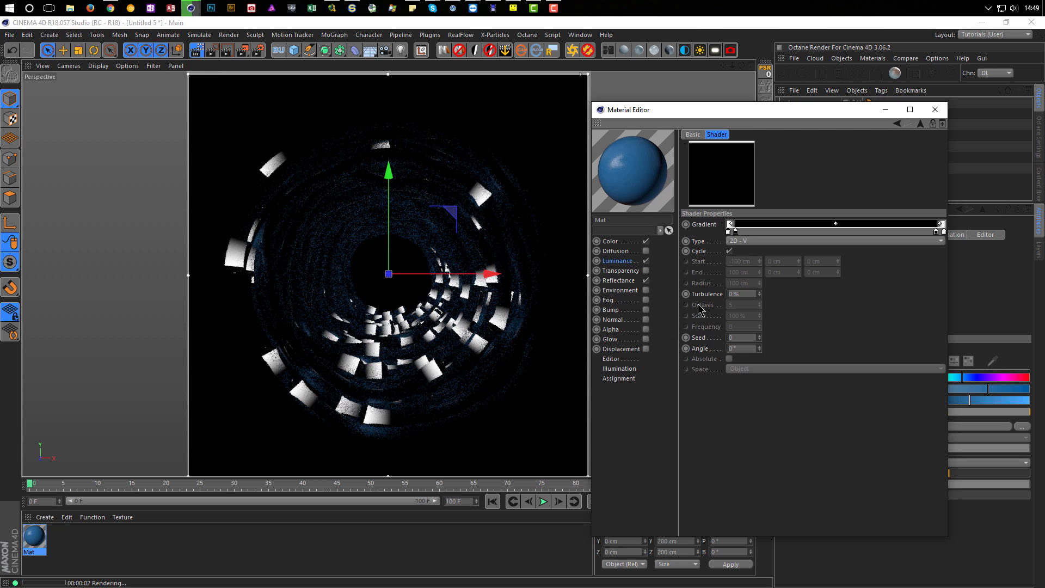
Try to raise the Luminance colour's V value to 2000%
left_click(630, 261)
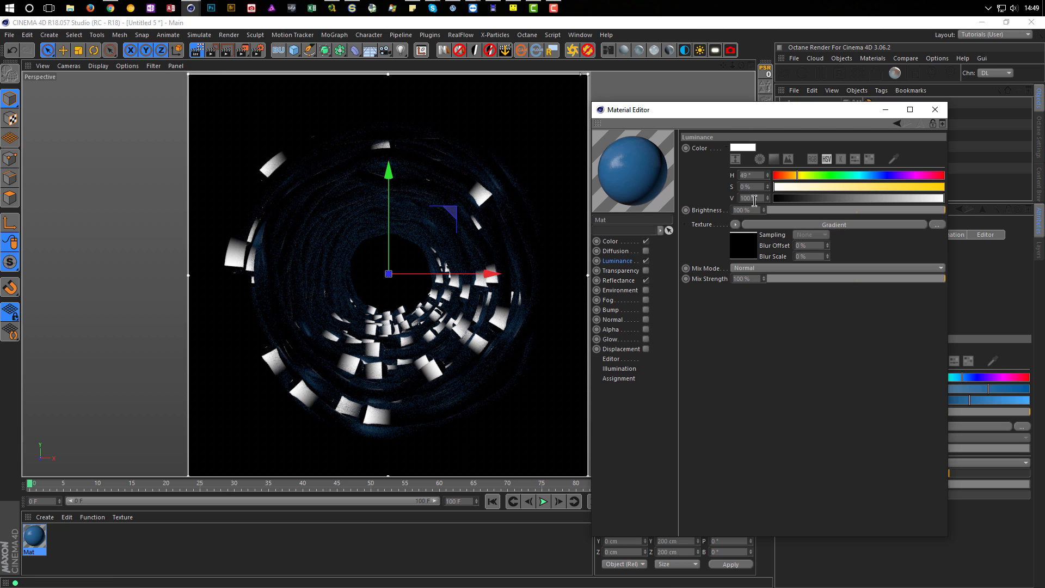
left_click(759, 196)
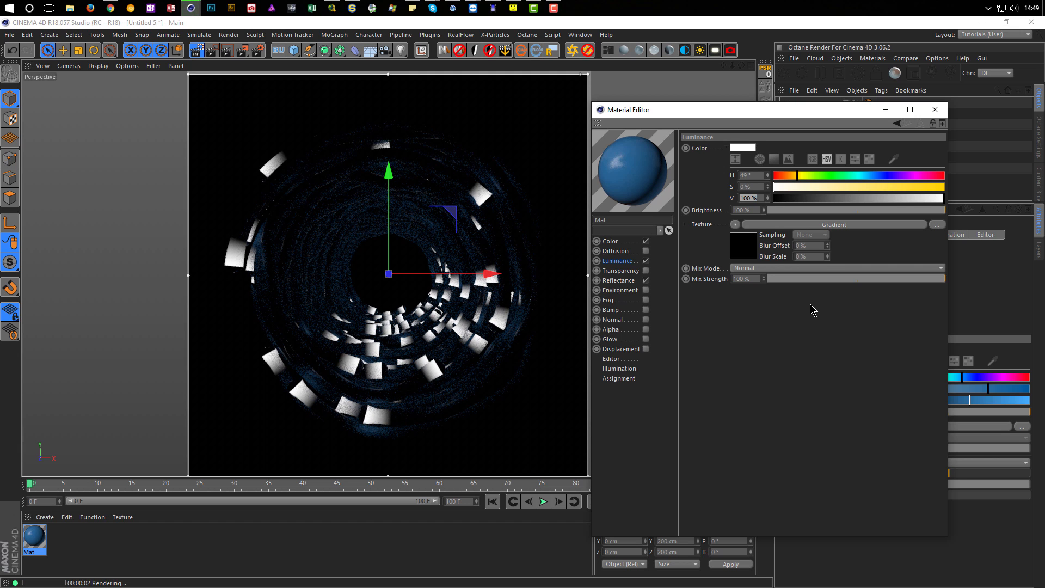
type("20")
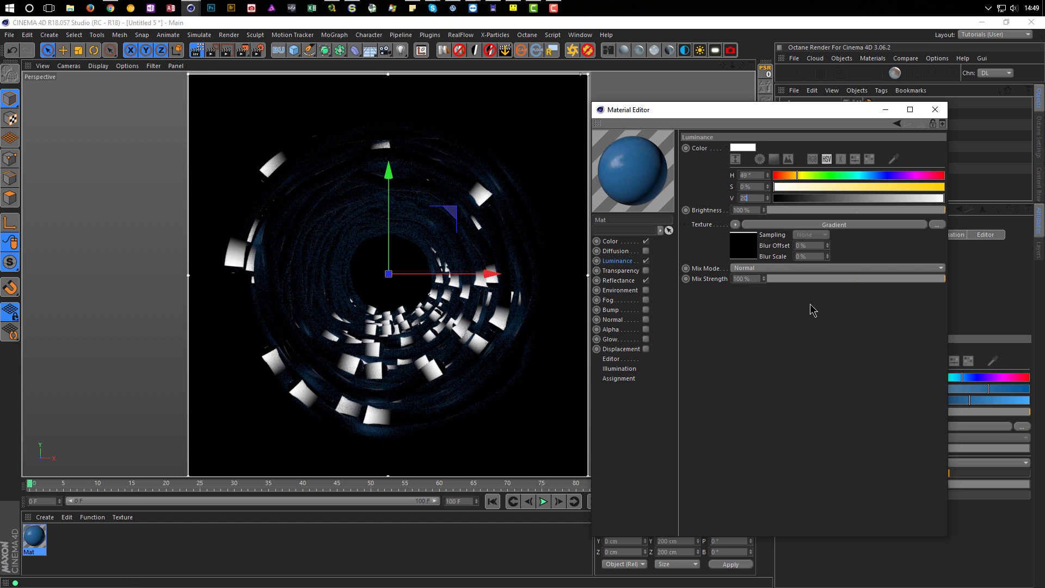
type("00")
key("Return")
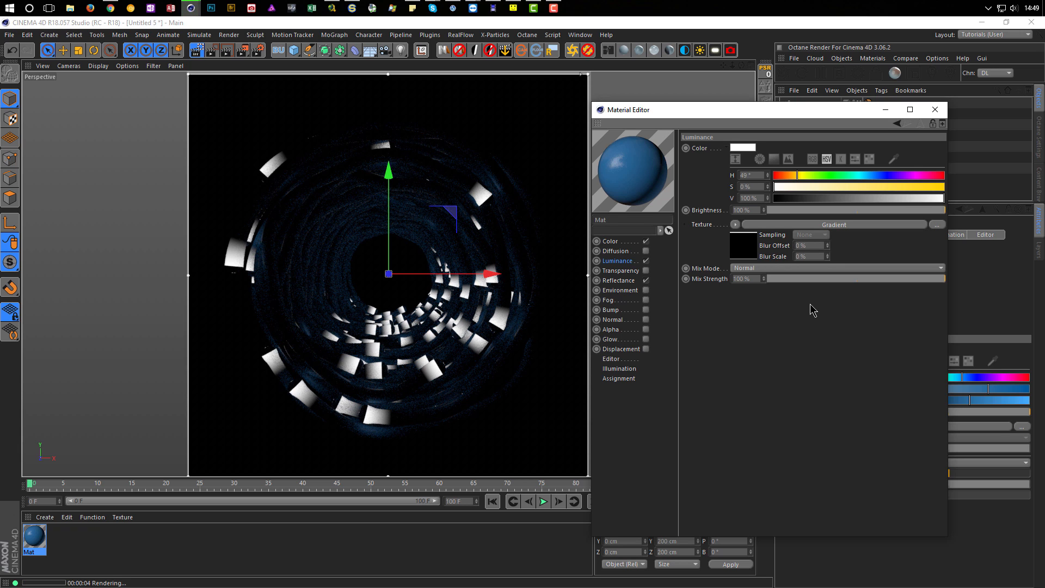
Set the Luminance texture's mix mode to Multiply and the channel's brightness to 2000%
left_click(751, 268)
left_click(773, 312)
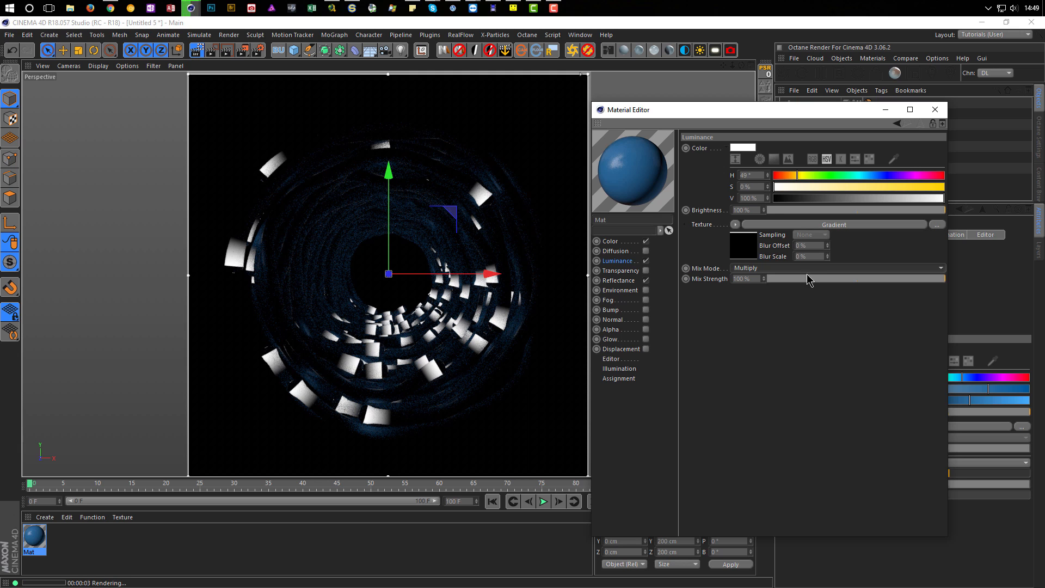
left_click(752, 209)
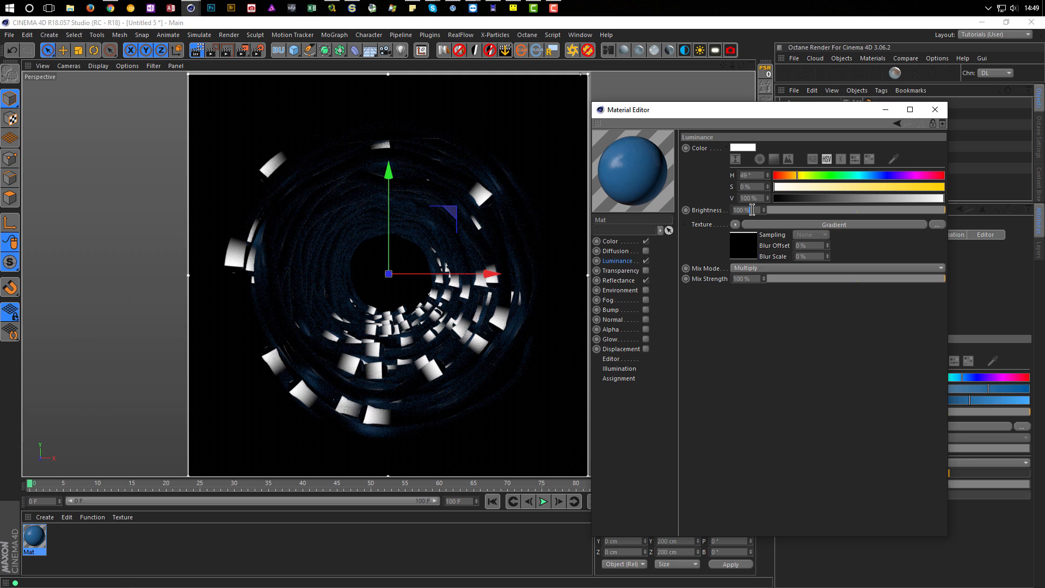
type("2000")
key("Return")
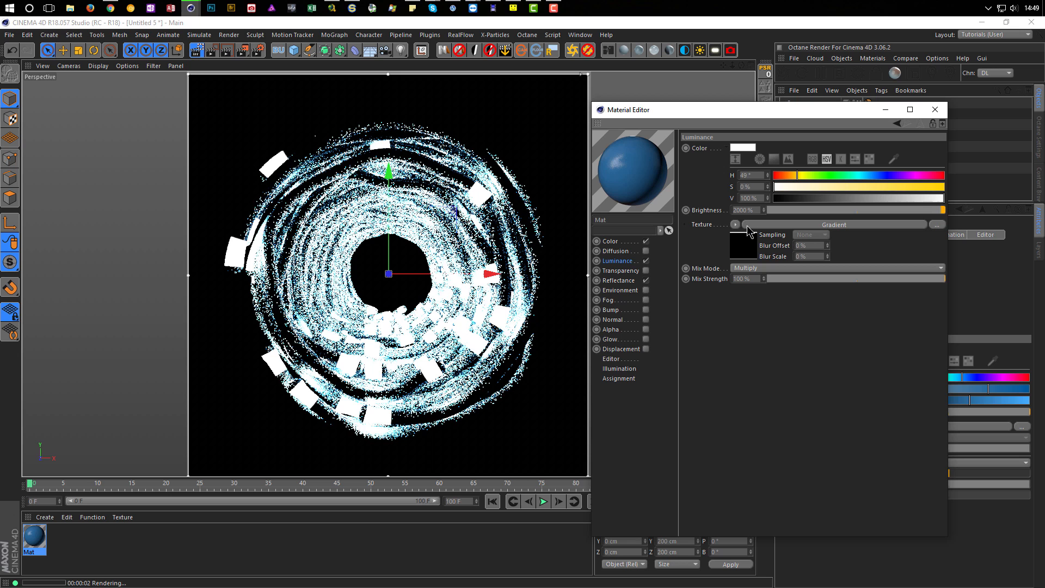
Compare the render with the Luminance mix mode on Normal and restore Multiply
left_click(764, 269)
left_click(764, 280)
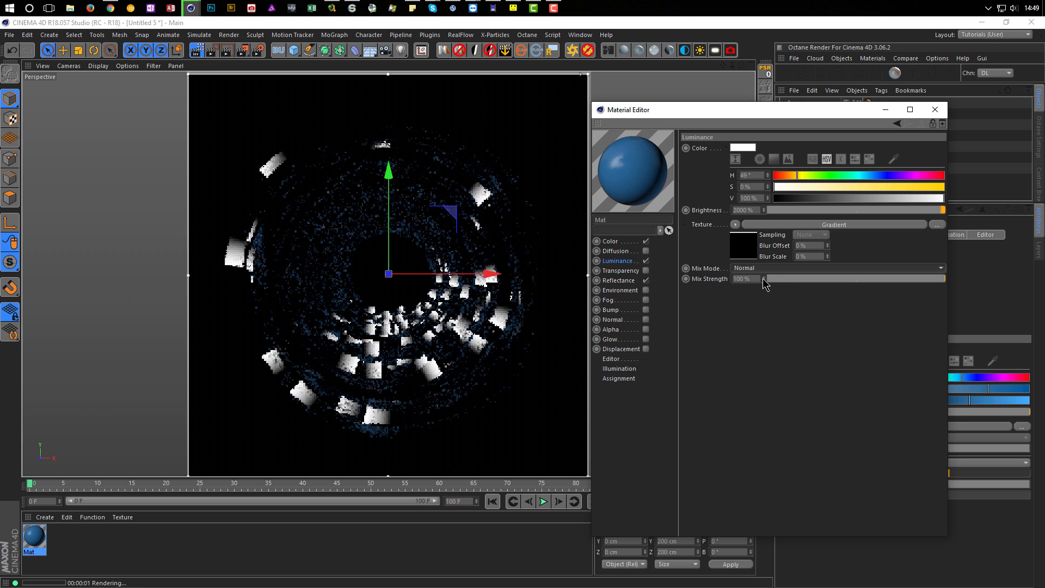
left_click(765, 268)
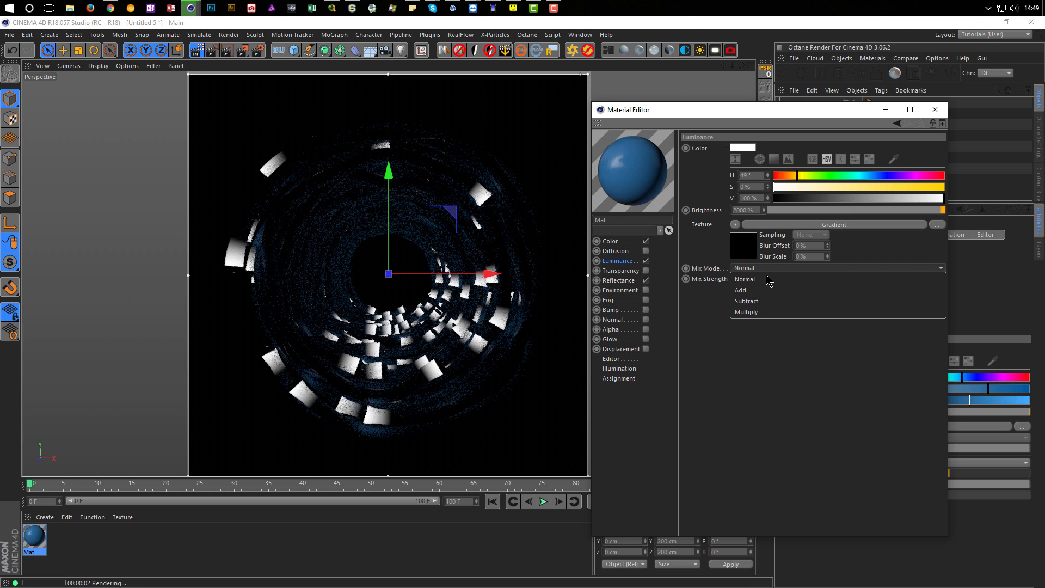
left_click(767, 312)
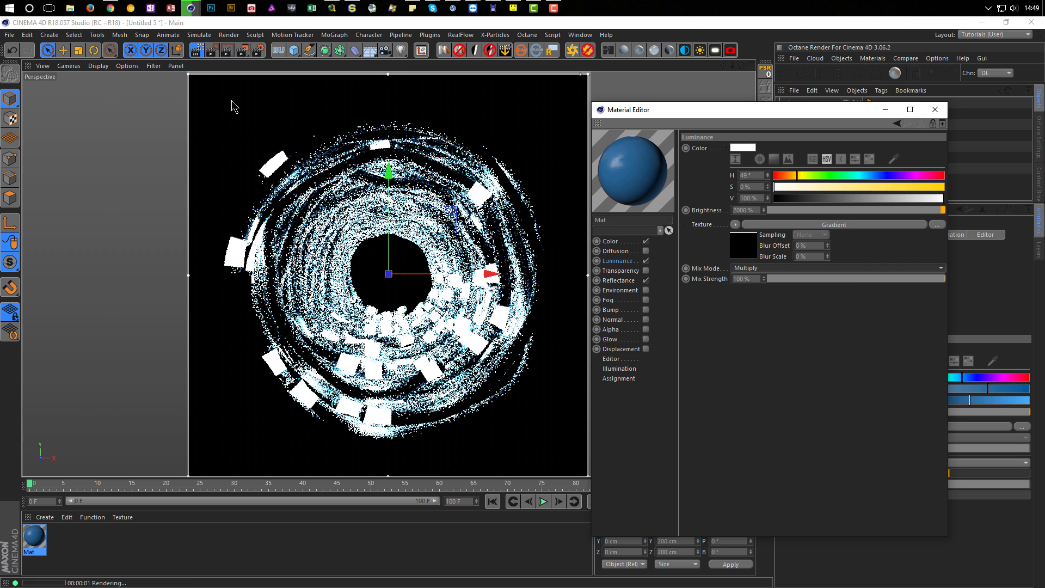
Turn off the interactive render region and display the Sweep object's cap settings
left_click(193, 51)
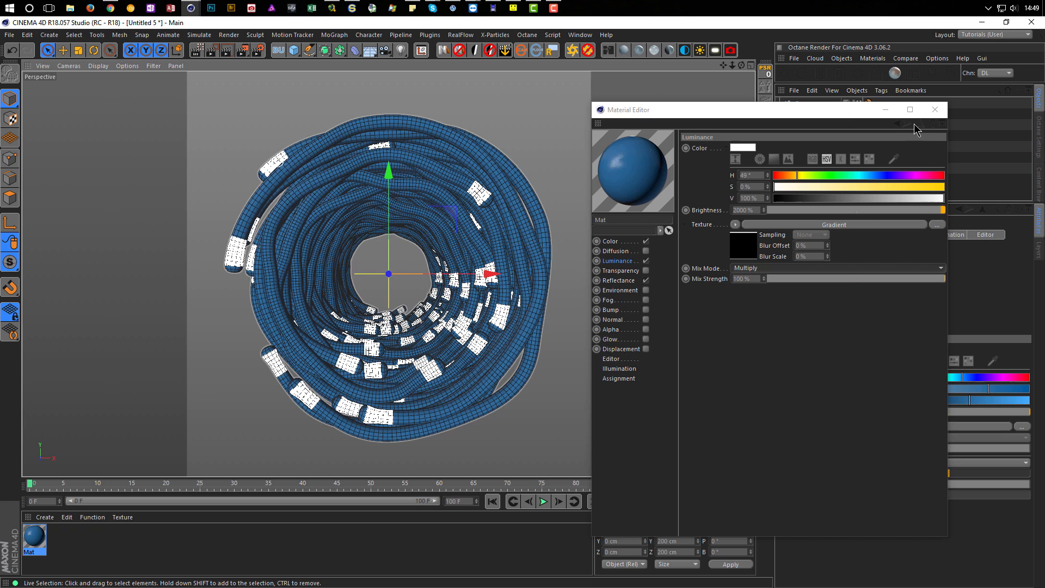
left_click_drag(857, 117, 569, 320)
left_click(809, 137)
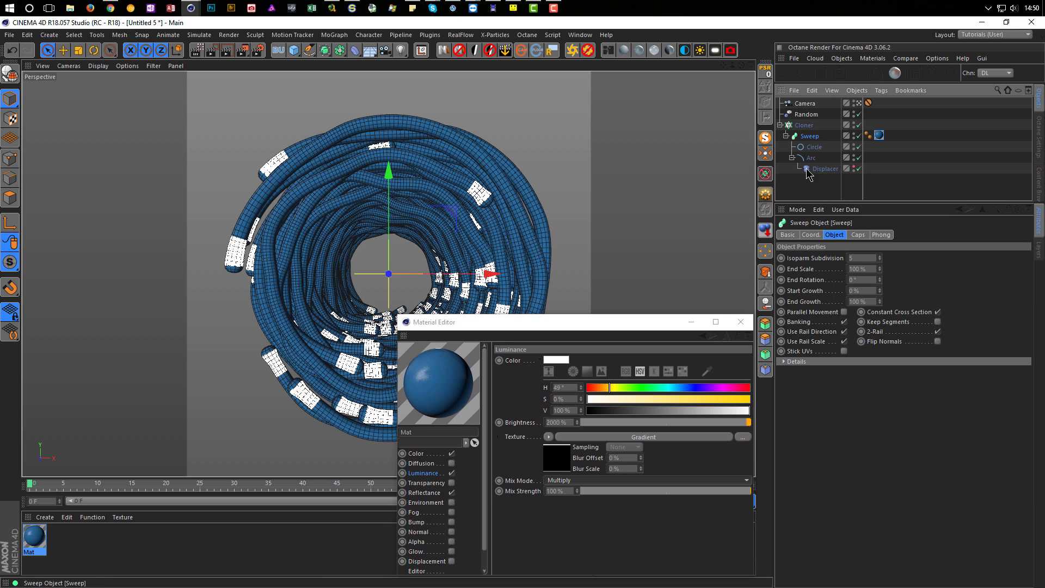
left_click(859, 235)
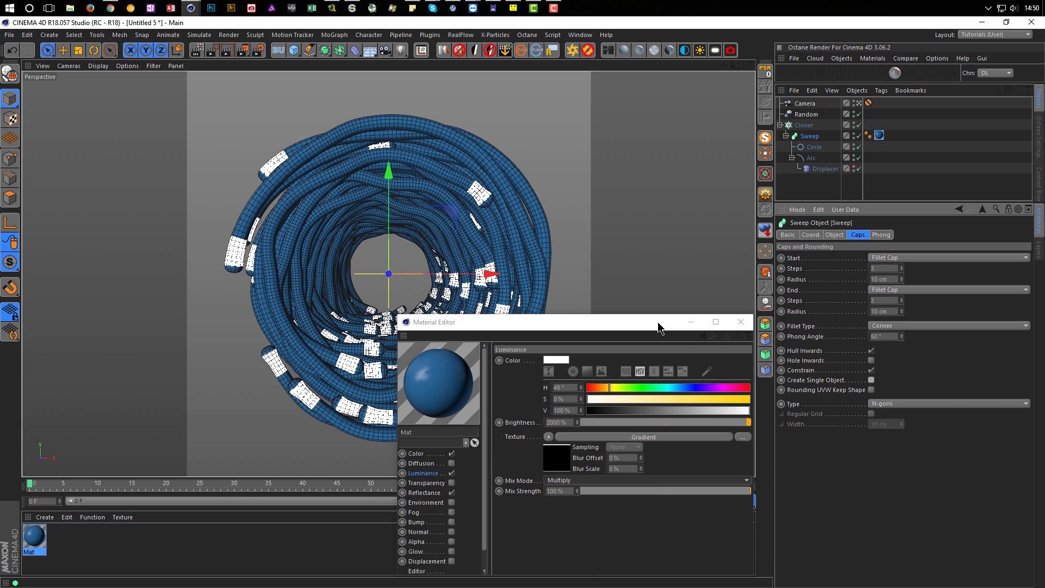
Try Cubic projection on the Sweep's texture tag and return it to UVW Mapping
left_click_drag(660, 325, 680, 299)
left_click(879, 136)
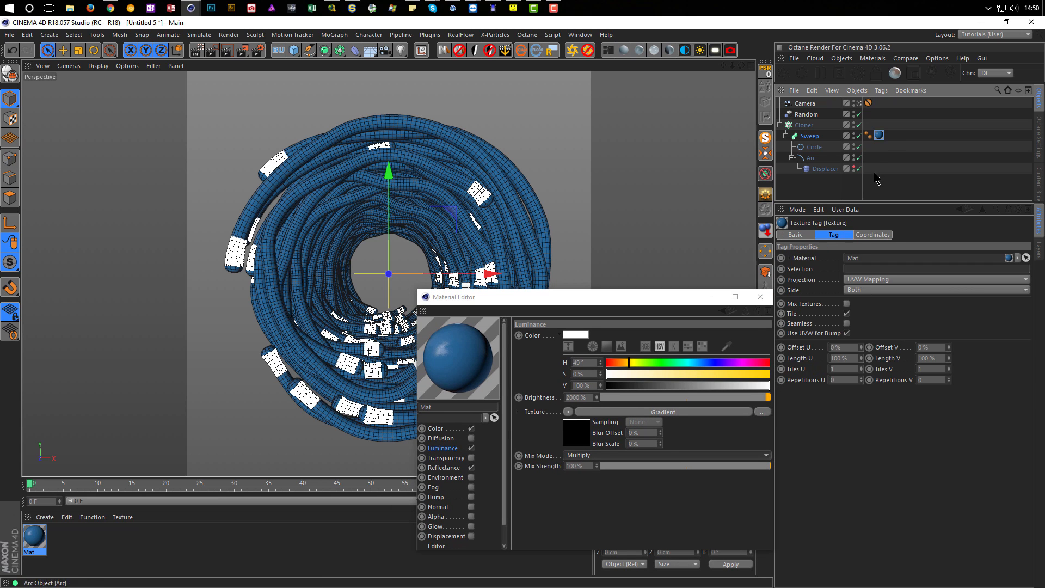
left_click(870, 281)
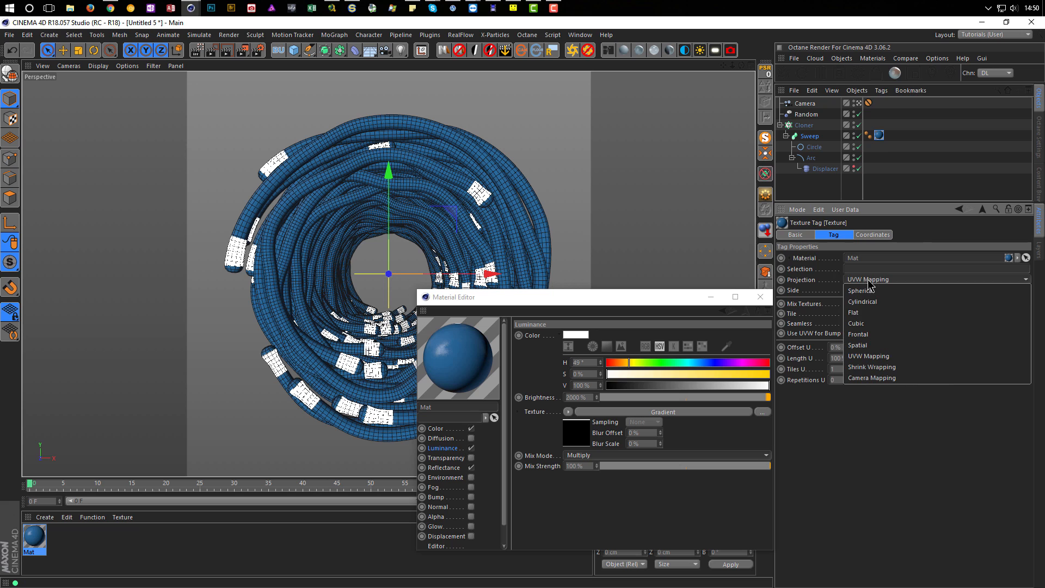
left_click(870, 325)
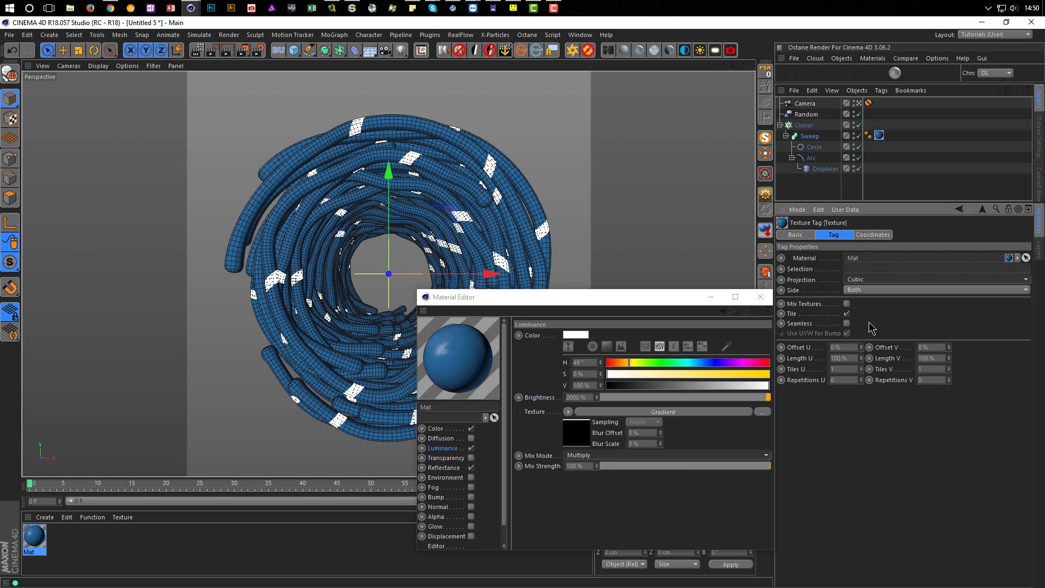
left_click(878, 279)
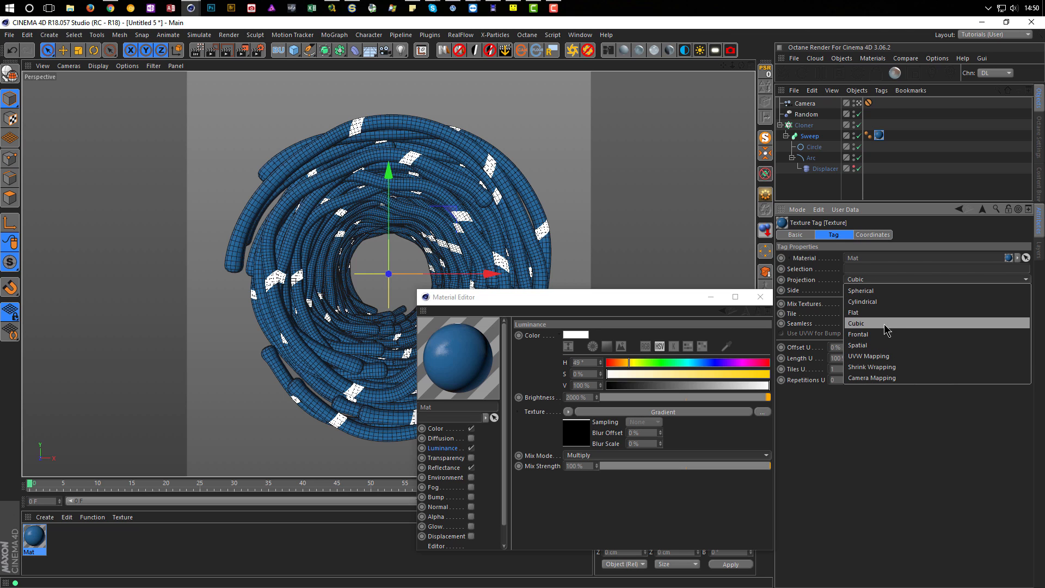
left_click(891, 357)
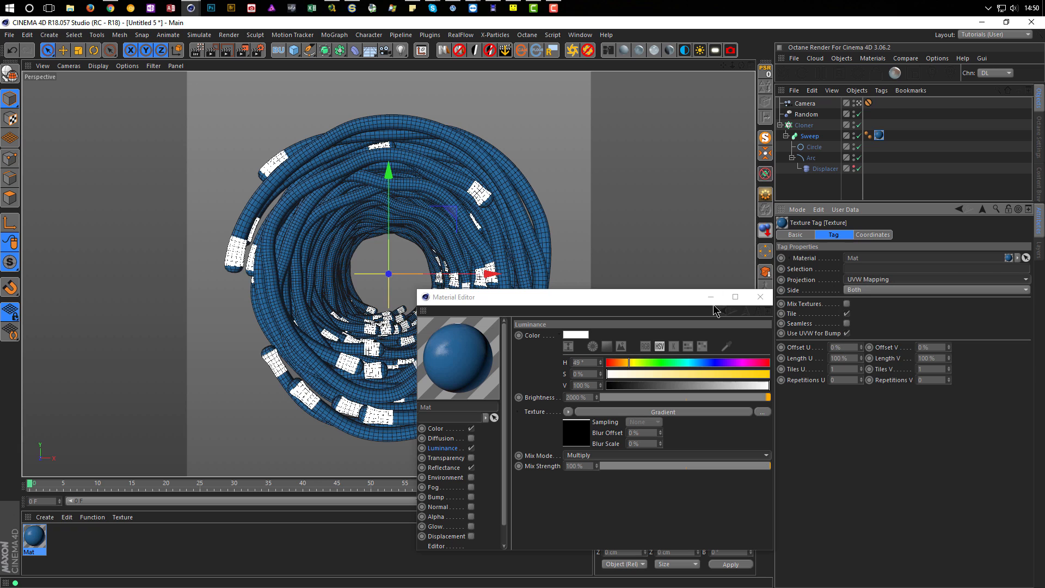
Disable the Luminance channel of the blue material and close the Material Editor
left_click_drag(684, 301, 708, 291)
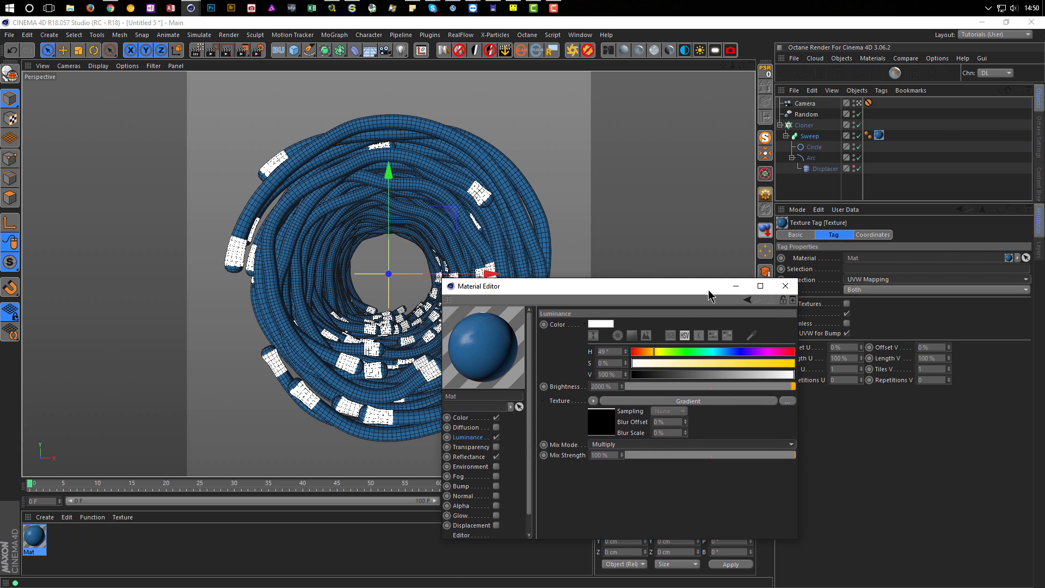
left_click(786, 287)
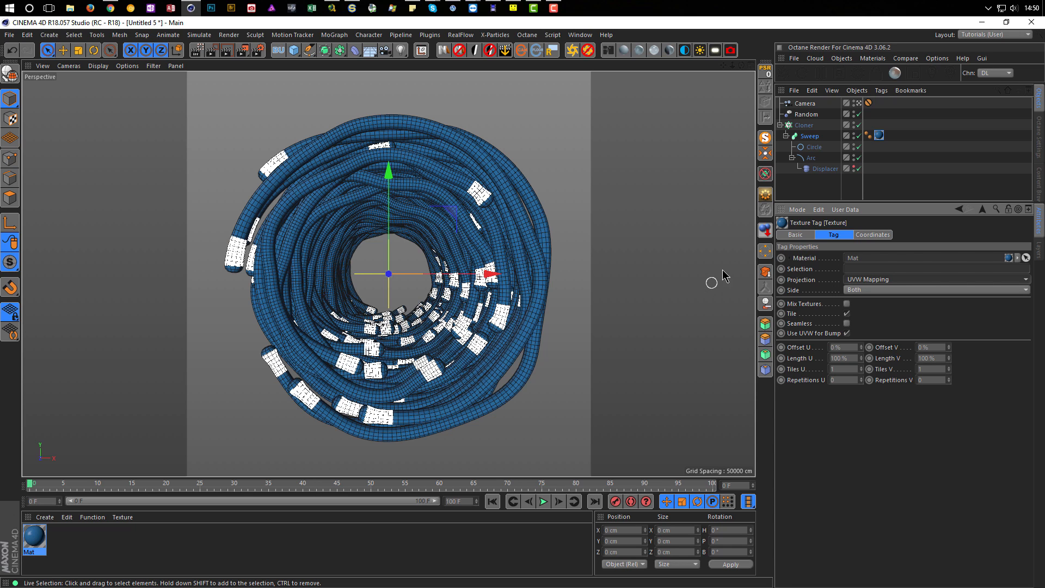
double_click(33, 538)
left_click_drag(449, 73, 892, 240)
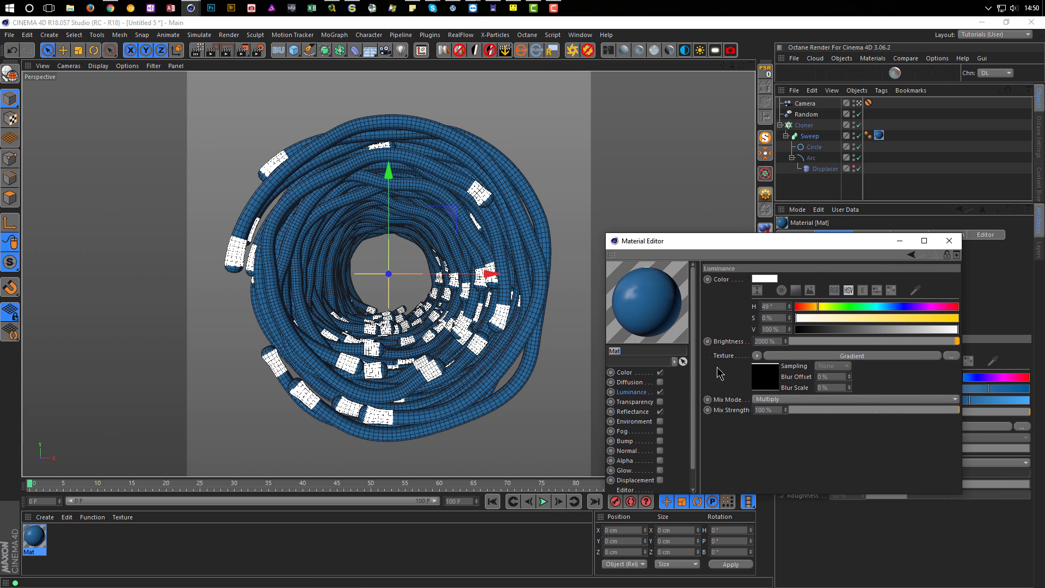
left_click(660, 392)
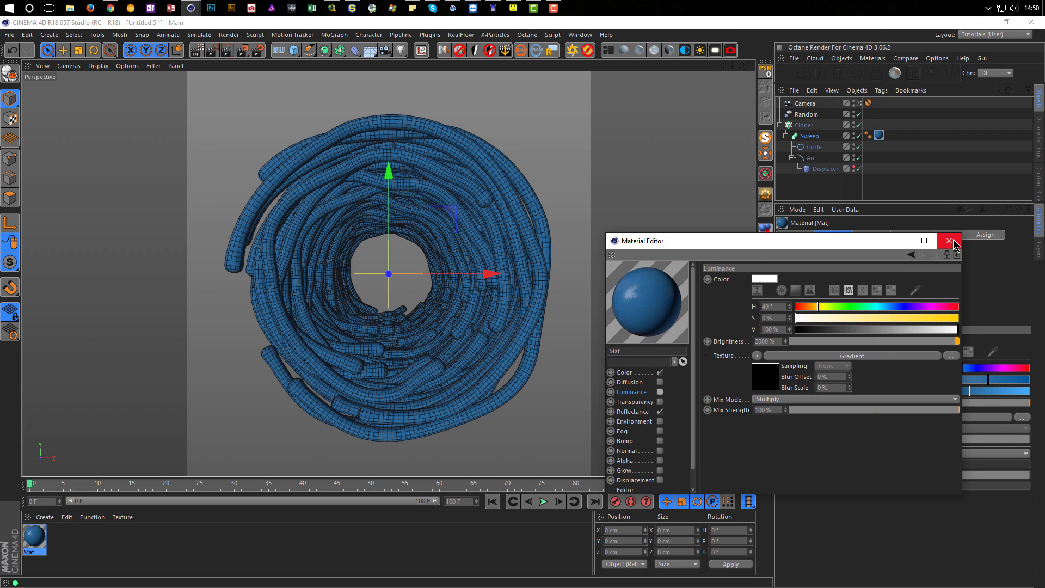
left_click(949, 240)
Try a Displacer deformer as a child of the Cloner and delete it again
left_click(810, 136)
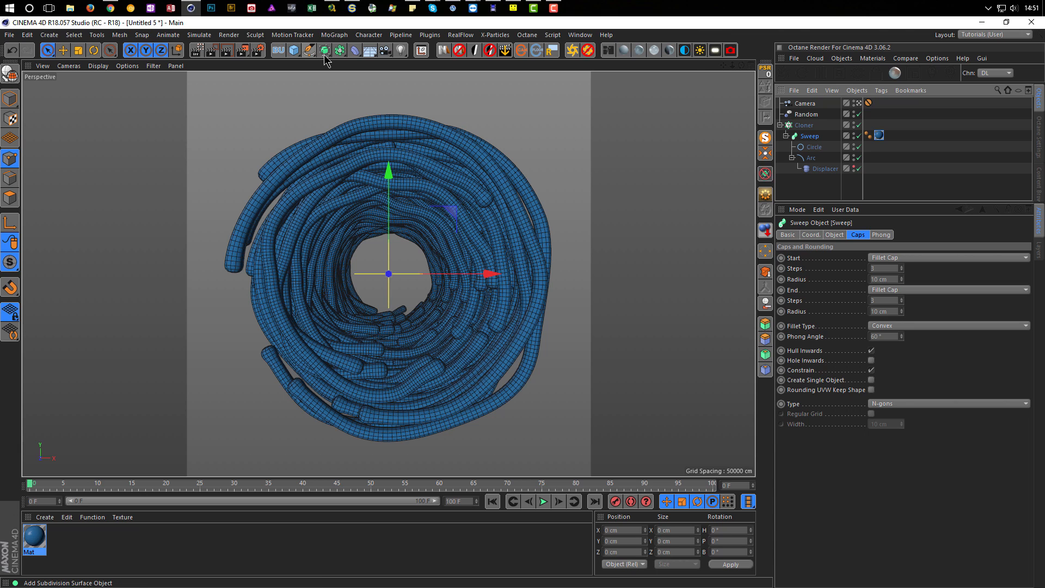
left_click(357, 51)
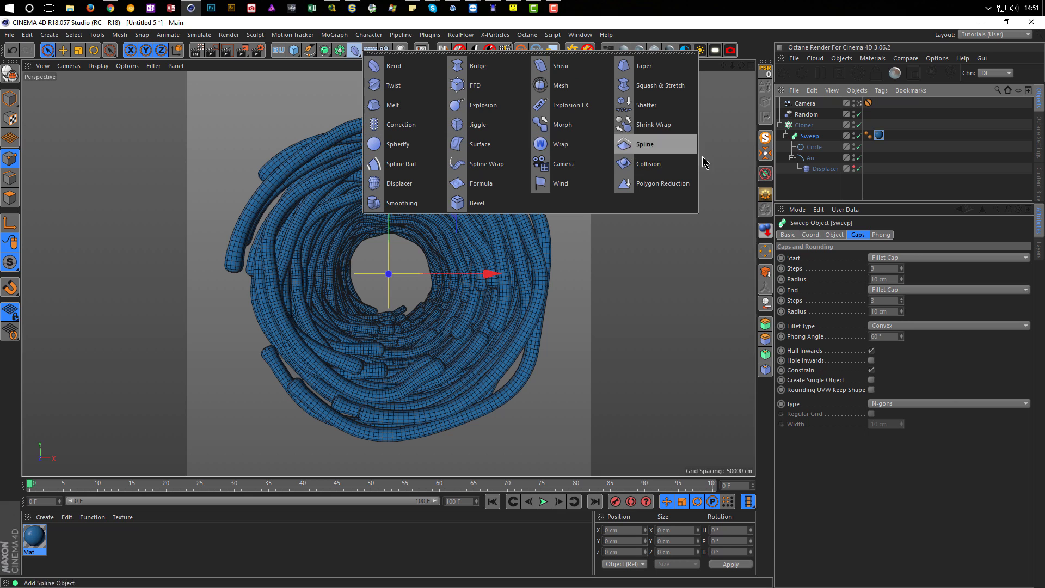
left_click(810, 129)
left_click(811, 129)
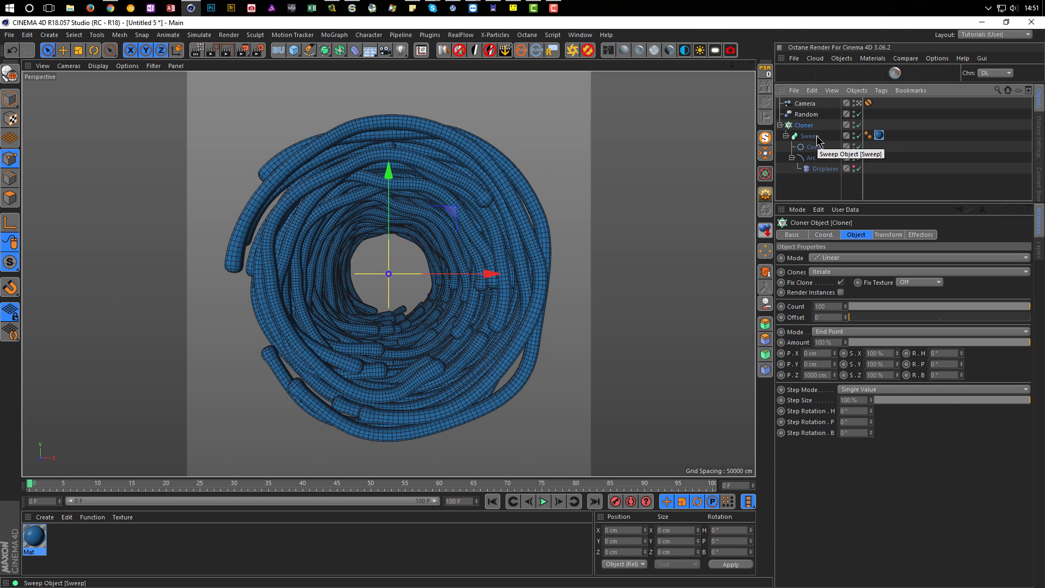
left_click(355, 55)
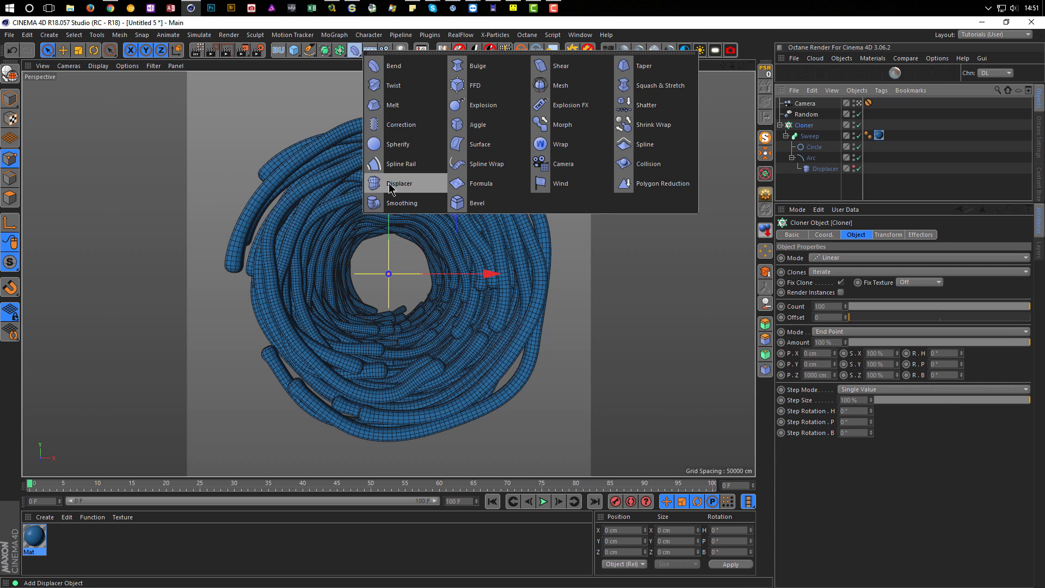
left_click(388, 183, "shift")
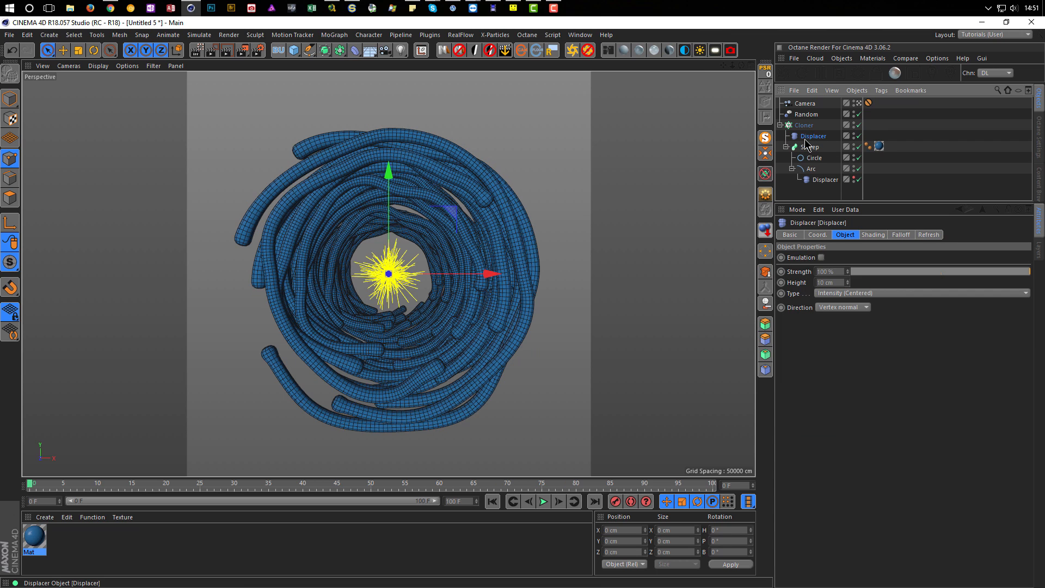
key("Delete")
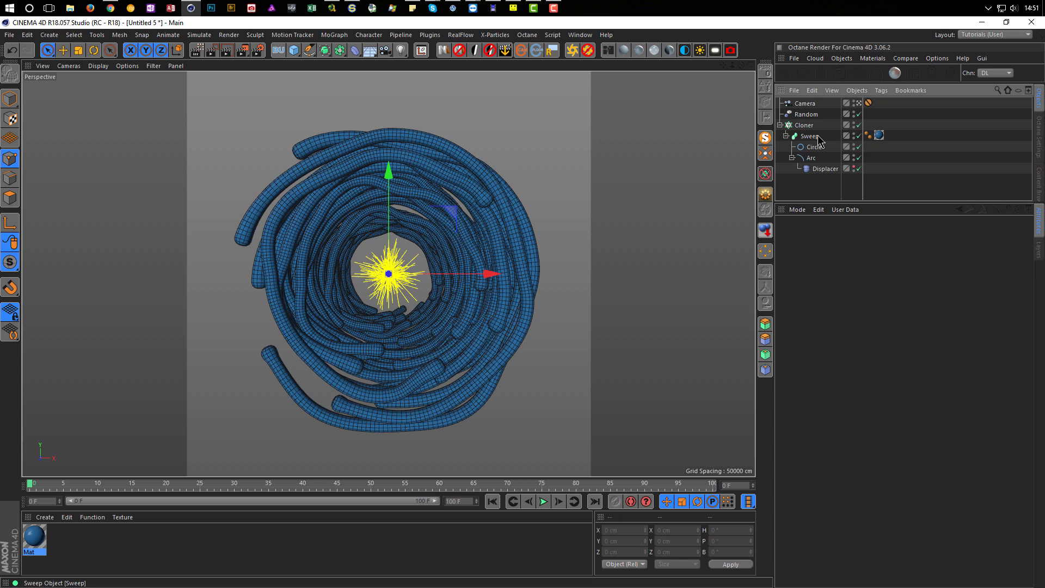
left_click(804, 126)
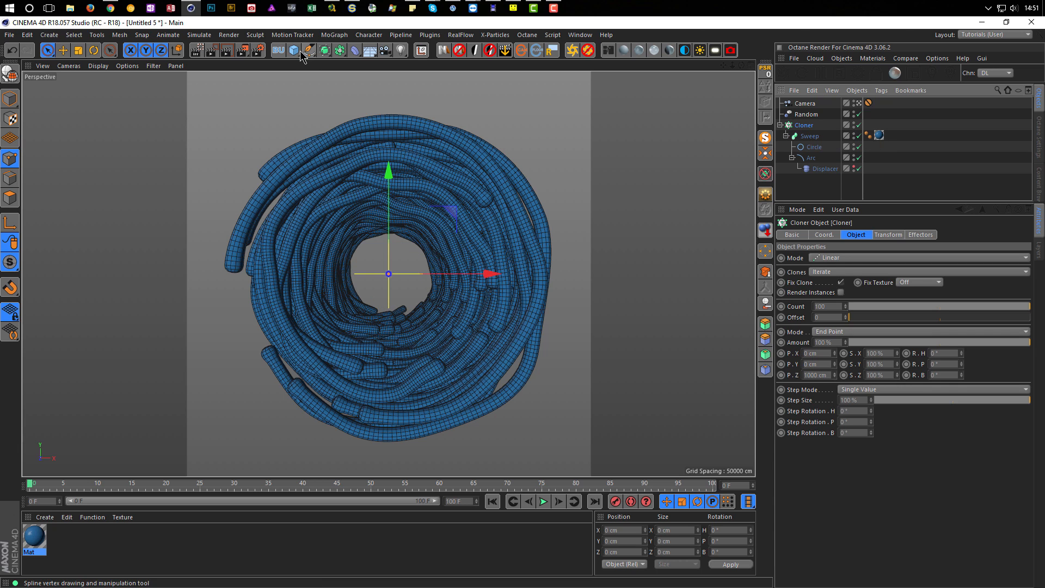
Add a Correction deformer as a child of the Cloner, above the Sweep, and activate Live Selection
left_click(355, 54)
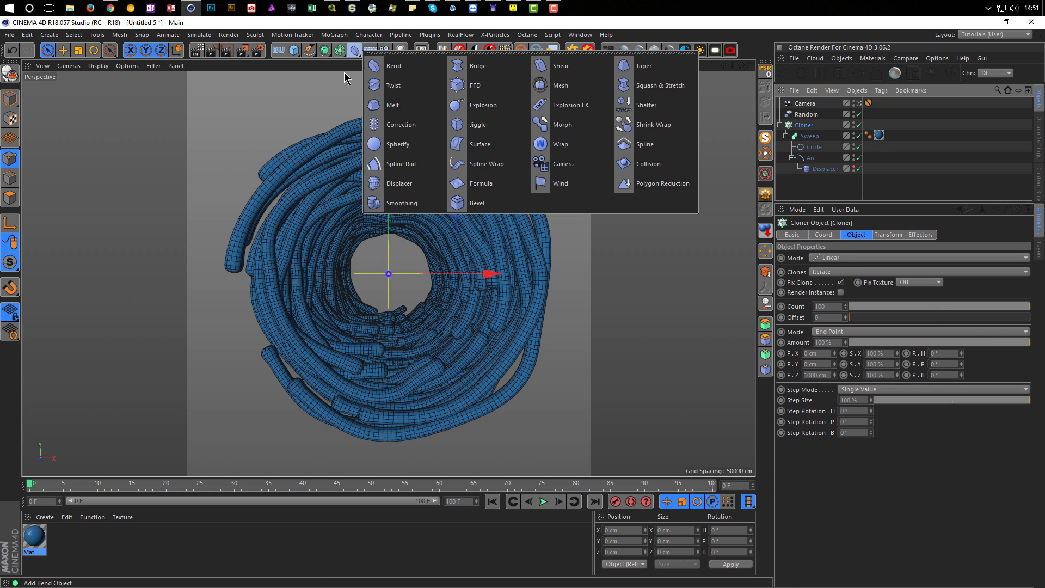
left_click(381, 129)
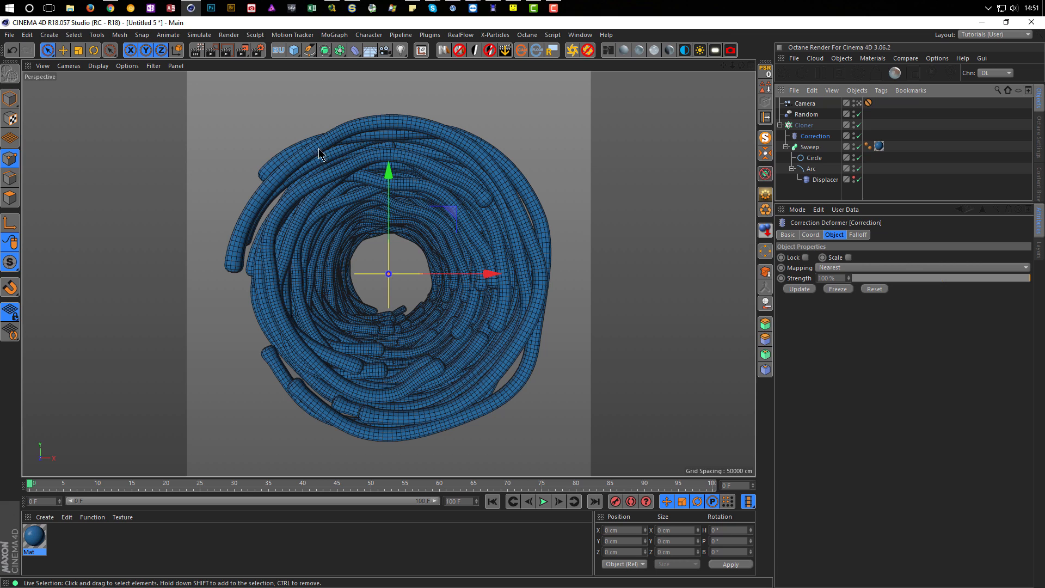
left_click(48, 50)
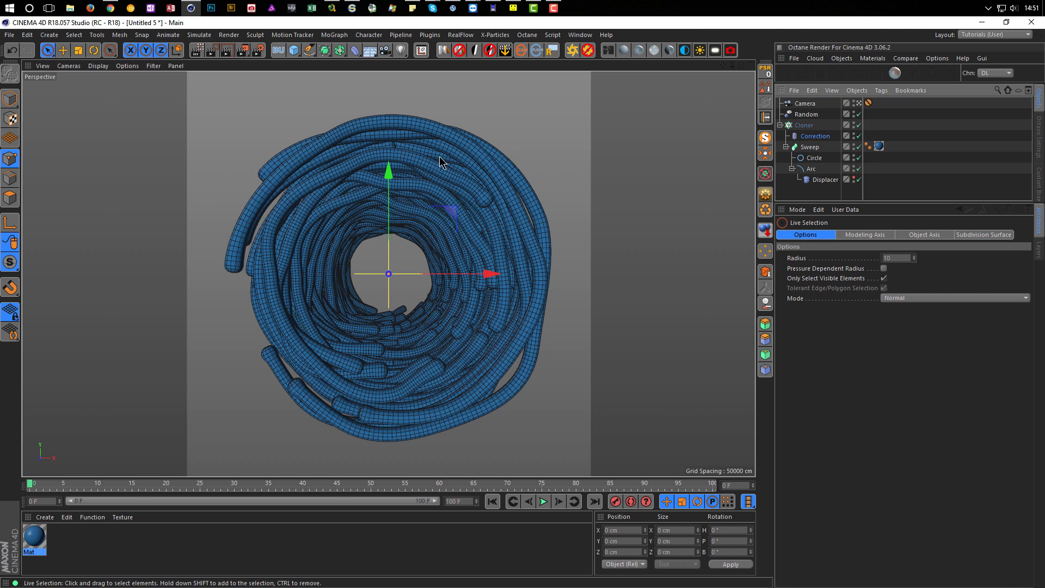
left_click(820, 137)
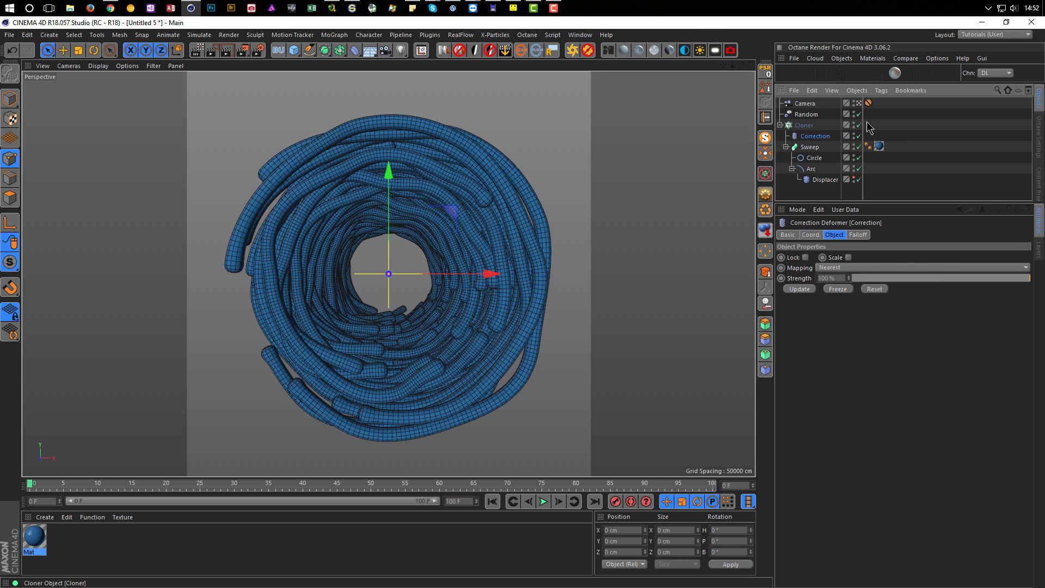
Disable the Cloner so that only the single Sweep strand is shown
left_click(858, 125)
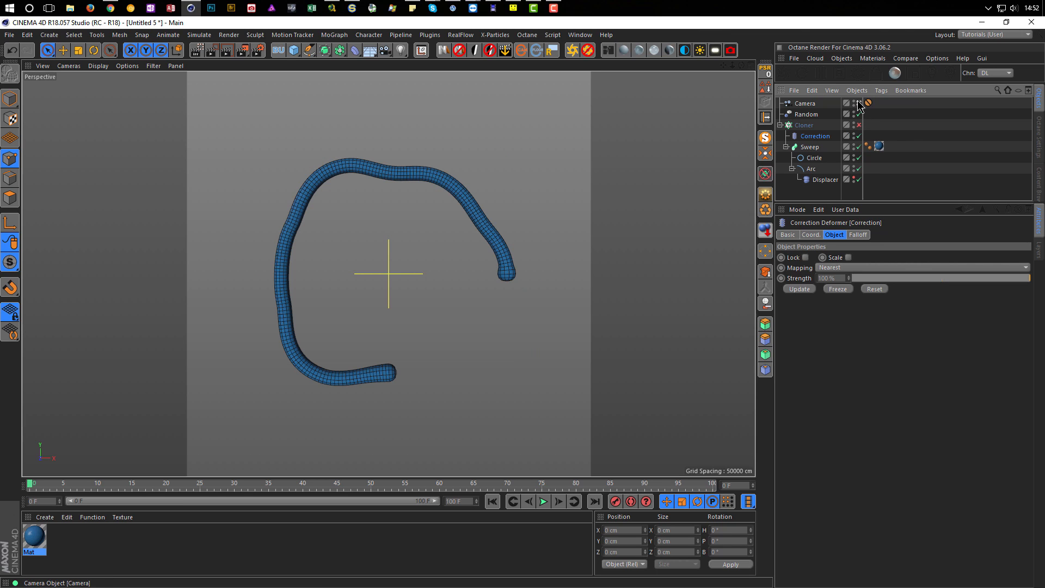
scroll(429, 284, "down", 5)
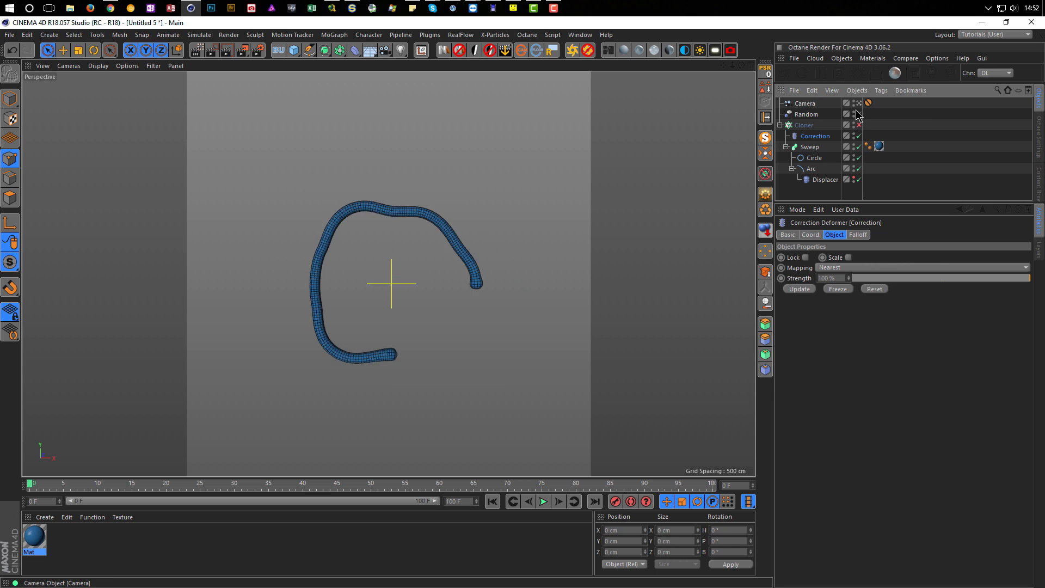
scroll(474, 257, "up", 6)
scroll(544, 242, "up", 3)
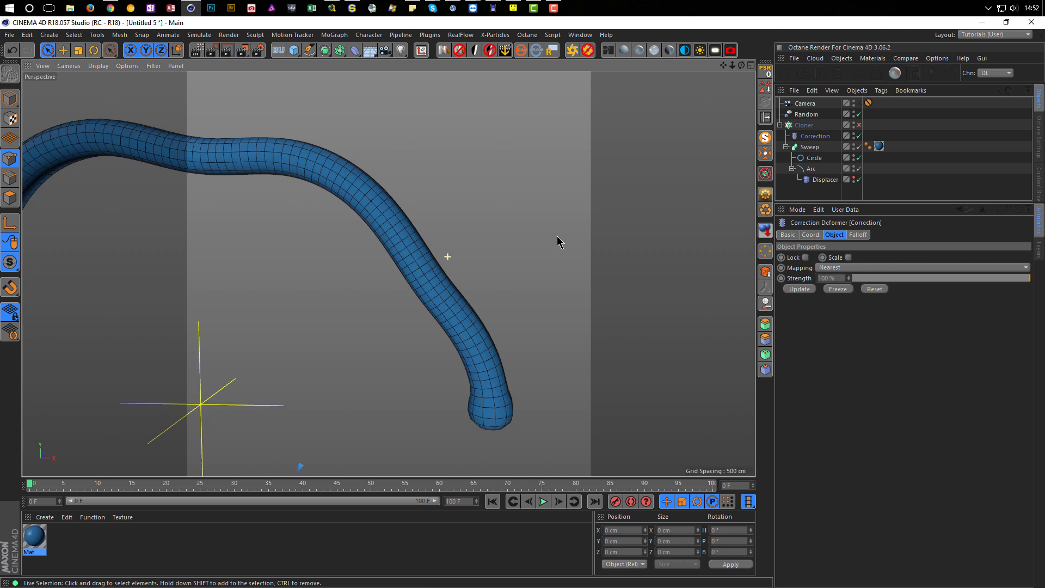
mouse_move(460, 272)
left_mouse_down("alt")
mouse_move(478, 270)
mouse_move(421, 295)
mouse_move(443, 283)
left_mouse_up("alt")
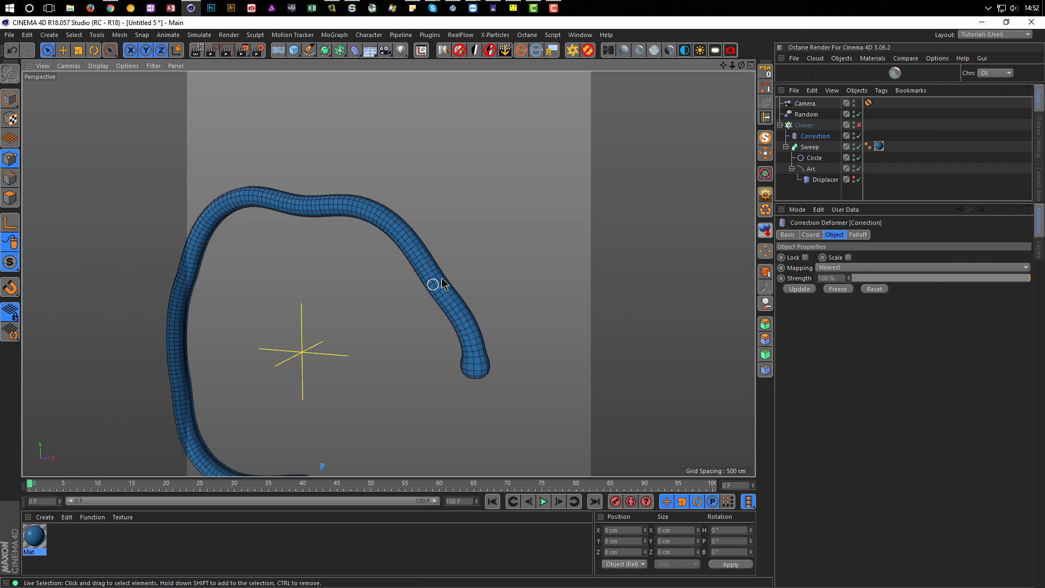
Wrap the Sweep in a Connect object inside the Cloner
left_click(809, 153)
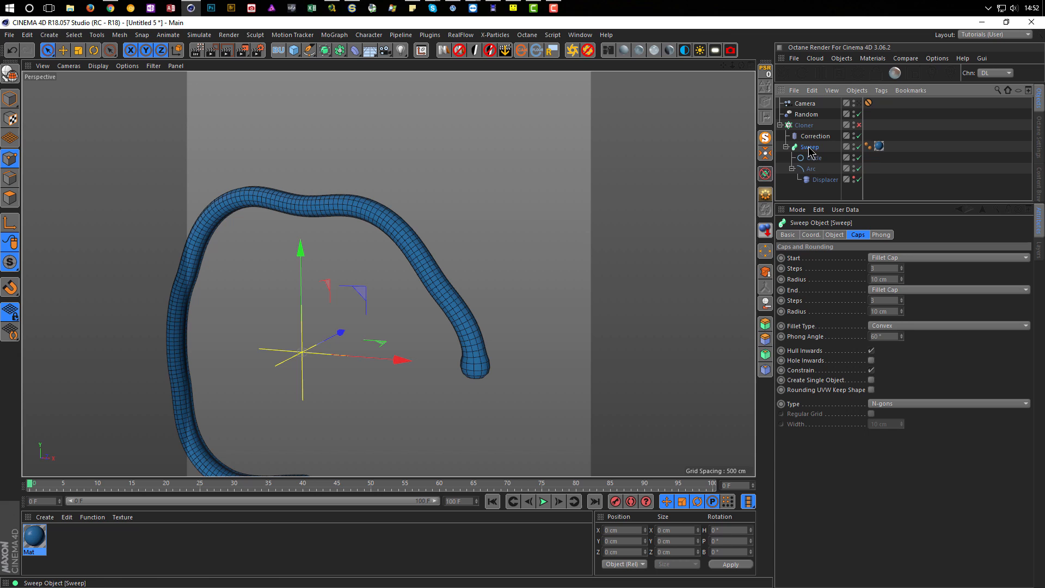
left_click(340, 51)
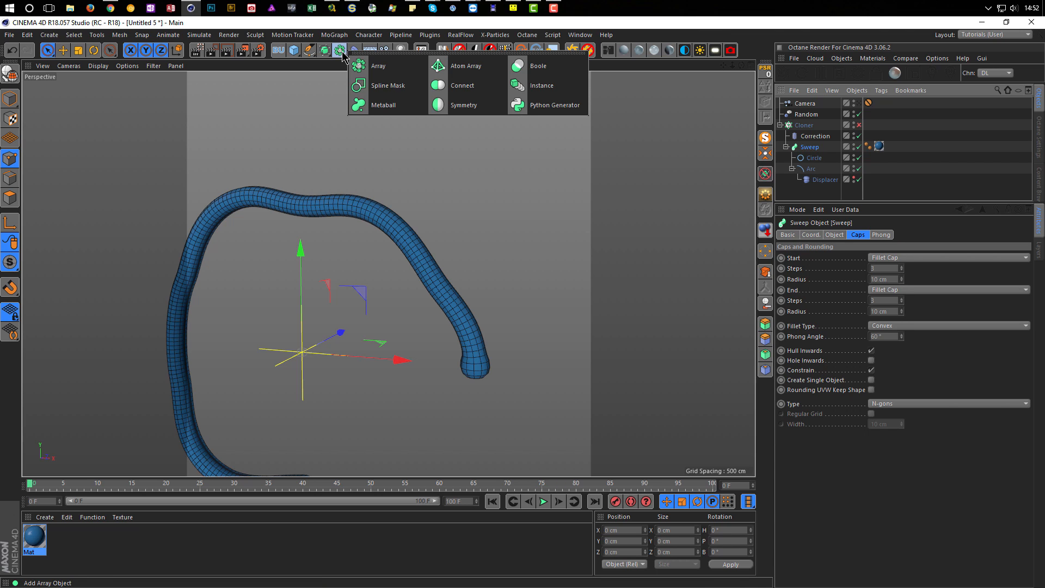
left_click(459, 87)
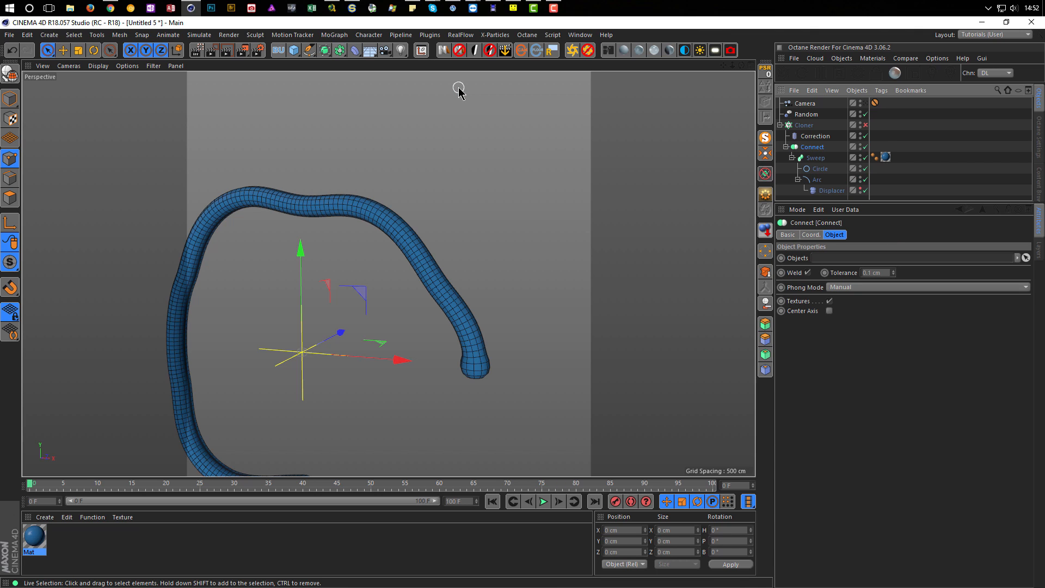
Select the Correction deformer, test selecting a band of points across the strand, and clear the point selection
left_click(815, 136)
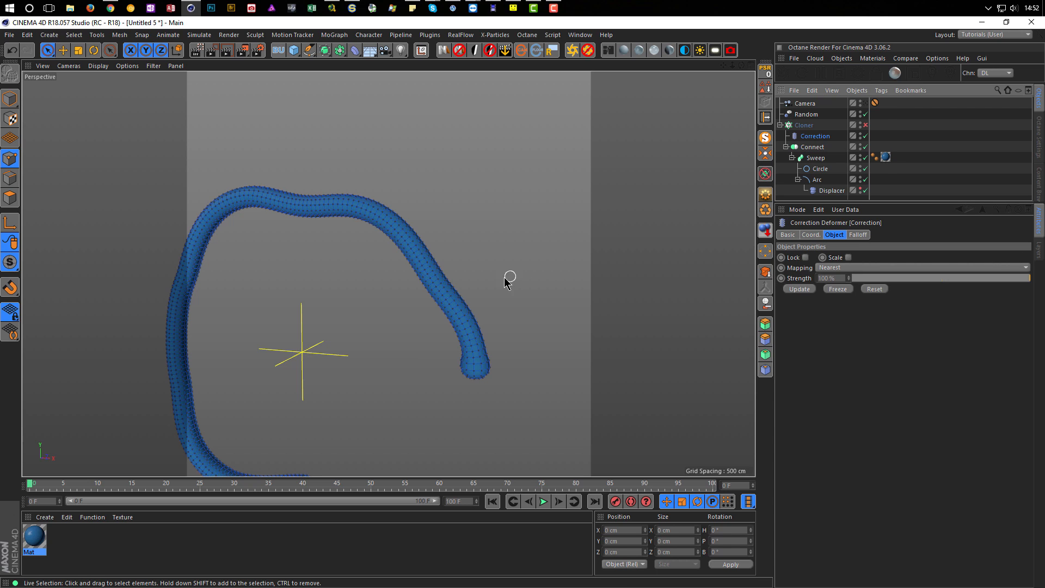
left_click_drag(459, 296, 425, 305)
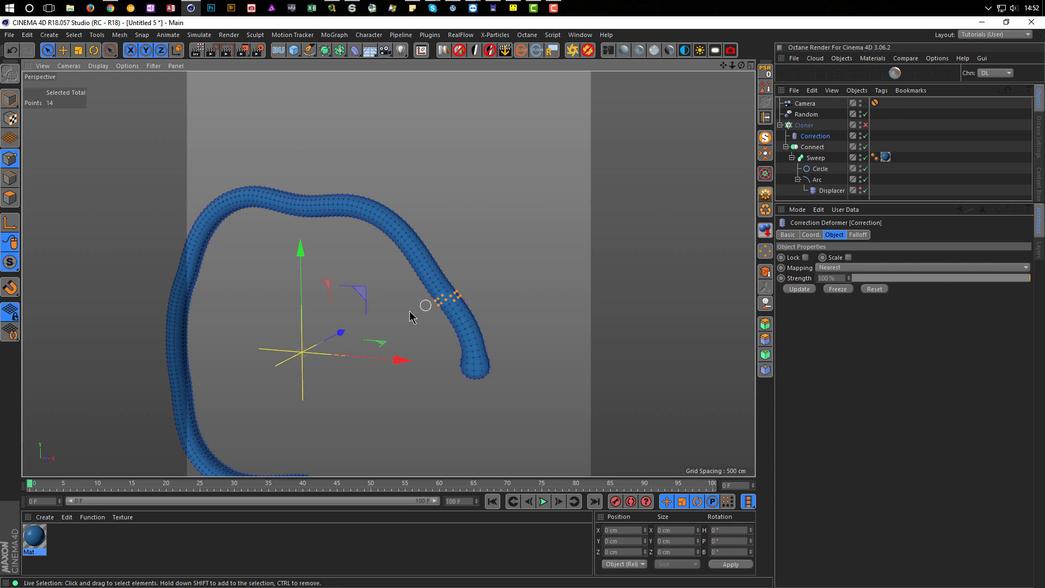
left_click(347, 320)
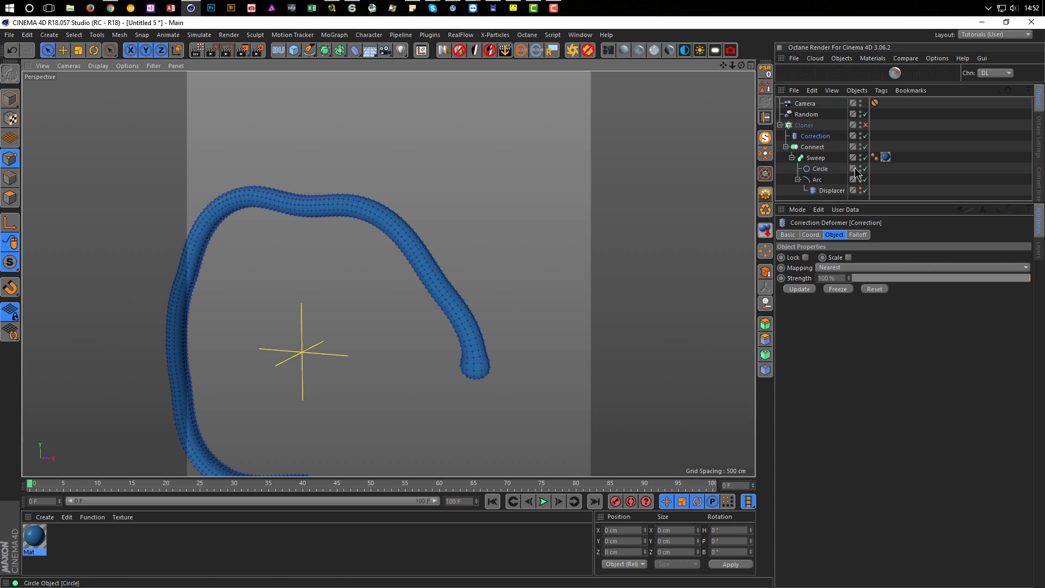
In polygon mode, loop-select the ring of polygons around the rounded cap at the strand's upper end
right_click_drag(442, 296, 426, 304, "alt")
middle_click_drag(434, 278, 433, 225, "alt")
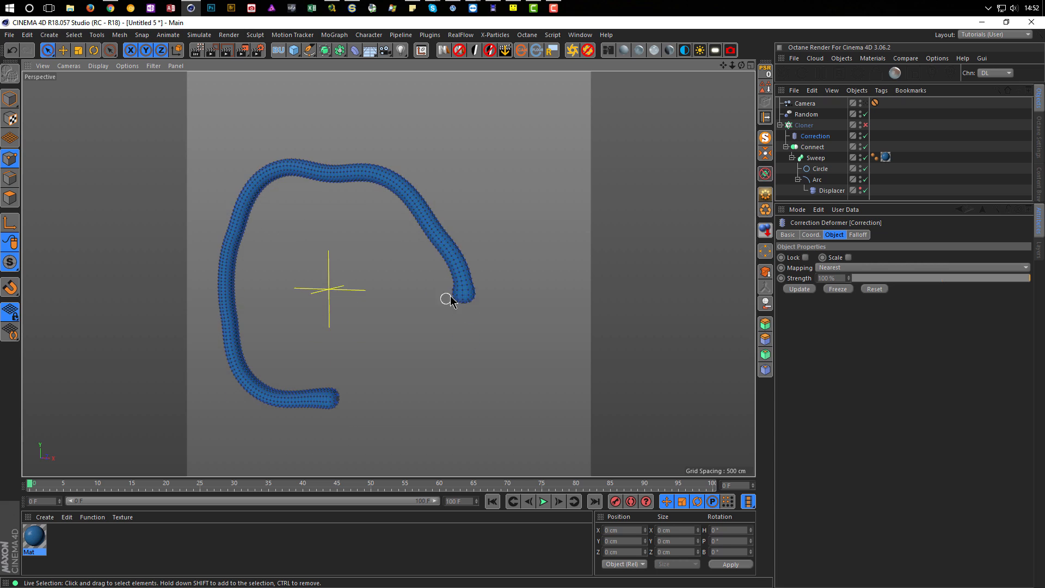
right_click_drag(448, 298, 468, 289, "alt")
left_click_drag(487, 281, 492, 295, "alt")
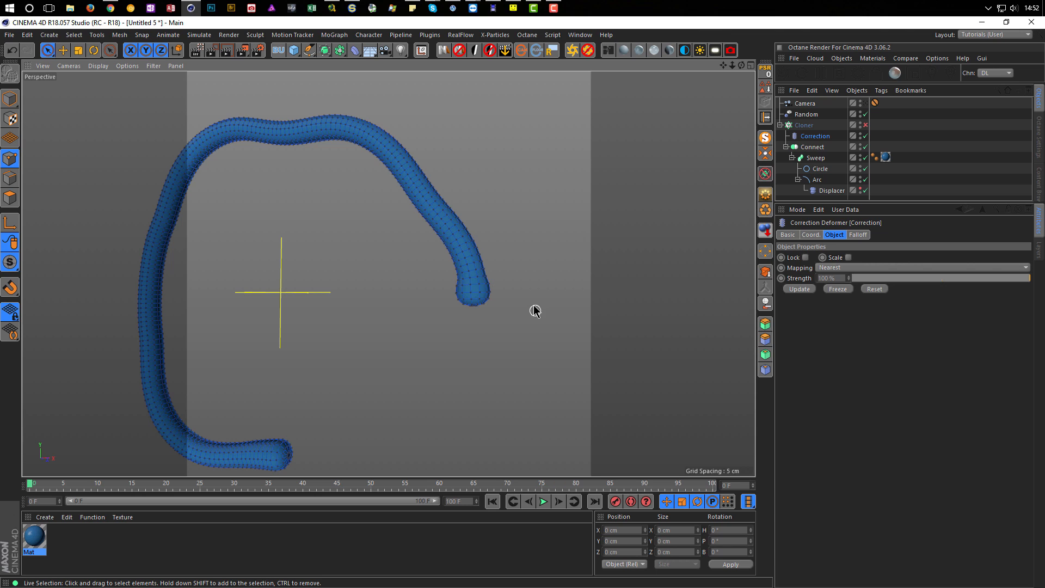
right_click_drag(473, 298, 492, 303, "alt")
mouse_move(492, 303)
left_mouse_down("alt")
mouse_move(491, 312)
mouse_move(489, 304)
left_mouse_up("alt")
left_click(11, 200)
key("u")
key("l")
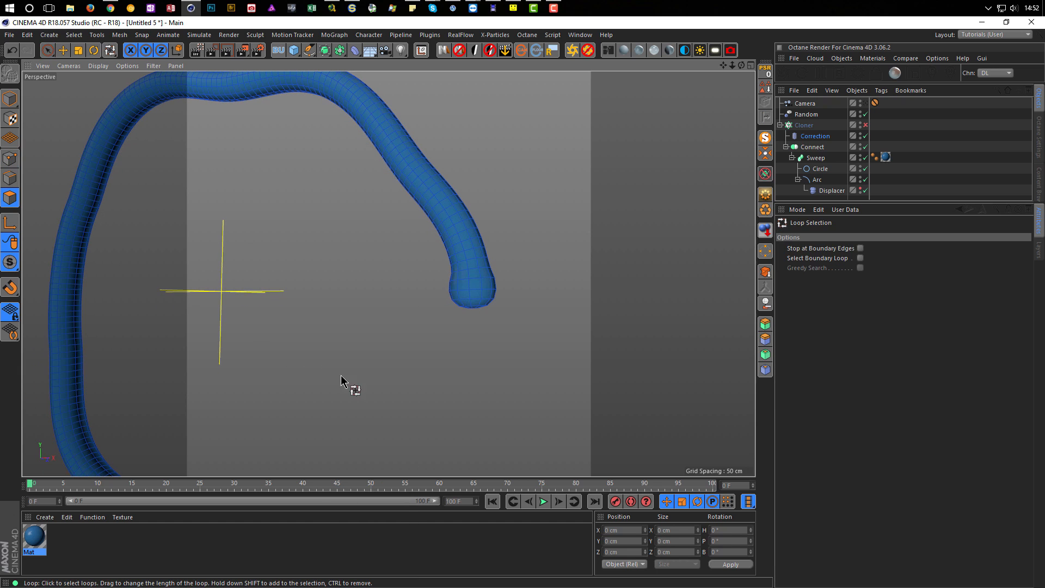
left_click(474, 306)
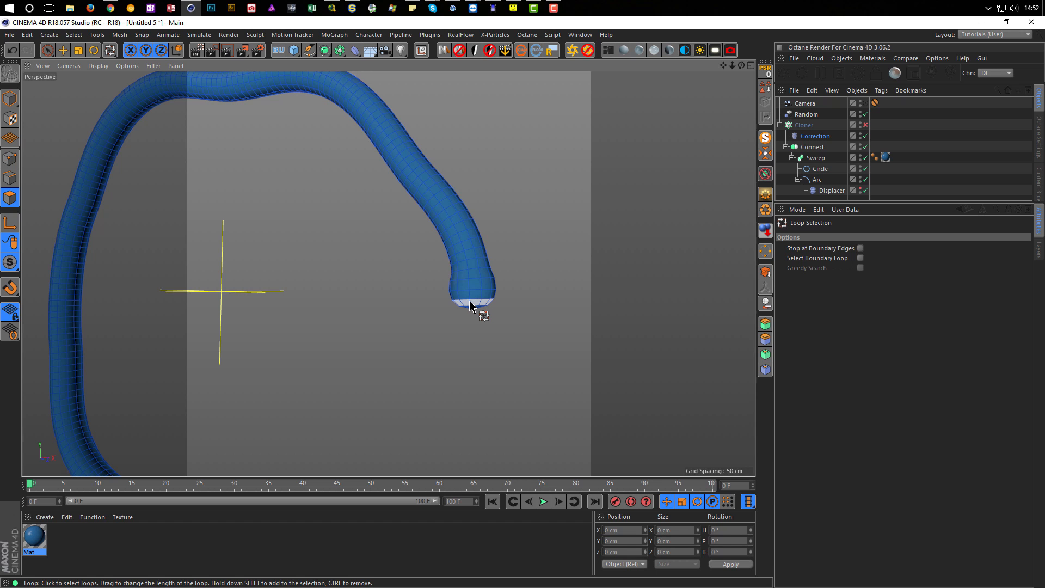
left_click(470, 301)
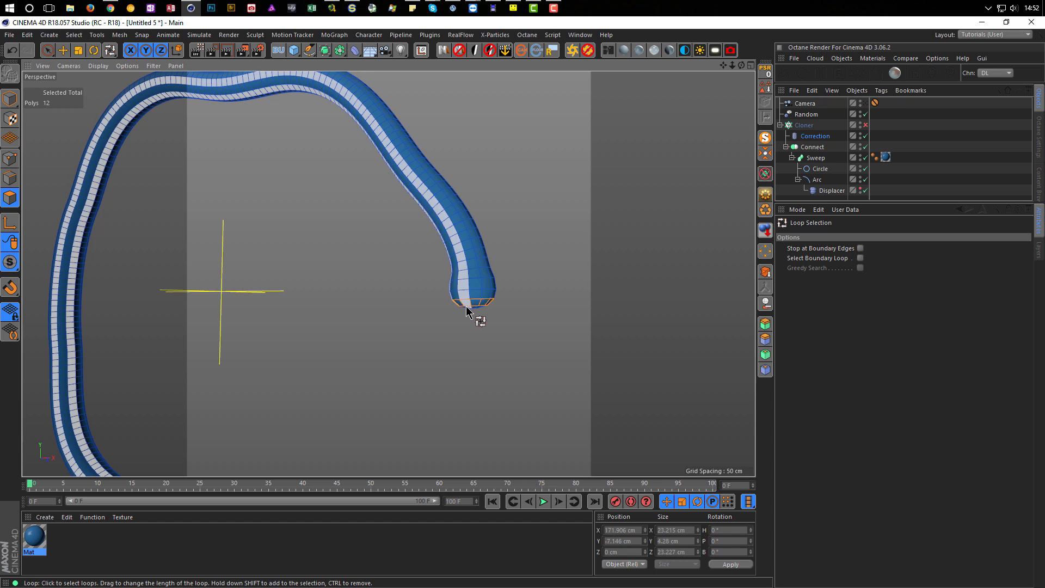
Add the two neighbouring polygon loops of the upper end cap to the selection
scroll(468, 304, "down", 2)
left_click_drag(468, 304, 470, 330, "alt")
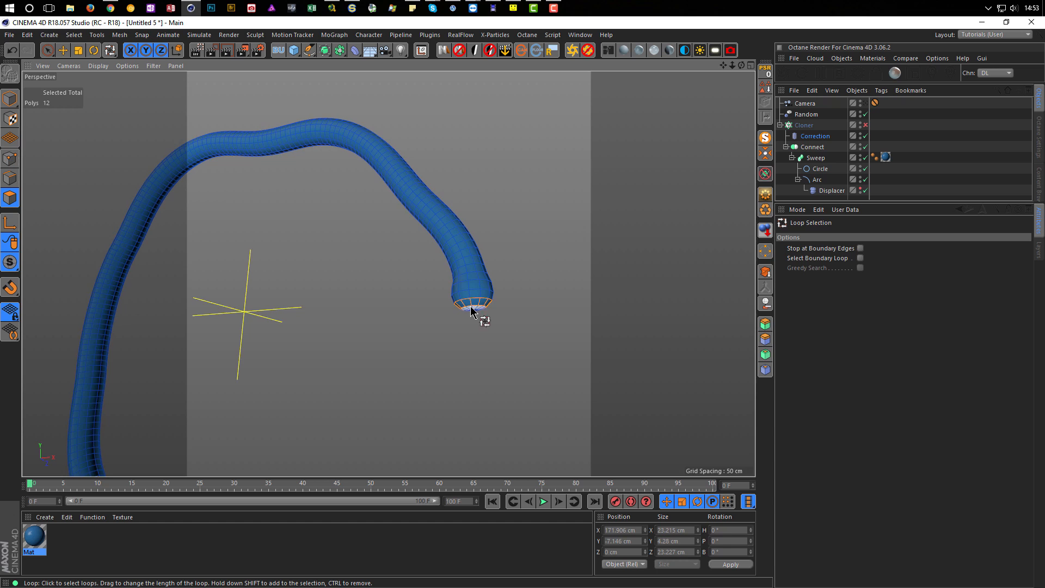
right_click_drag(471, 303, 513, 297, "alt")
left_click_drag(512, 298, 514, 312, "alt")
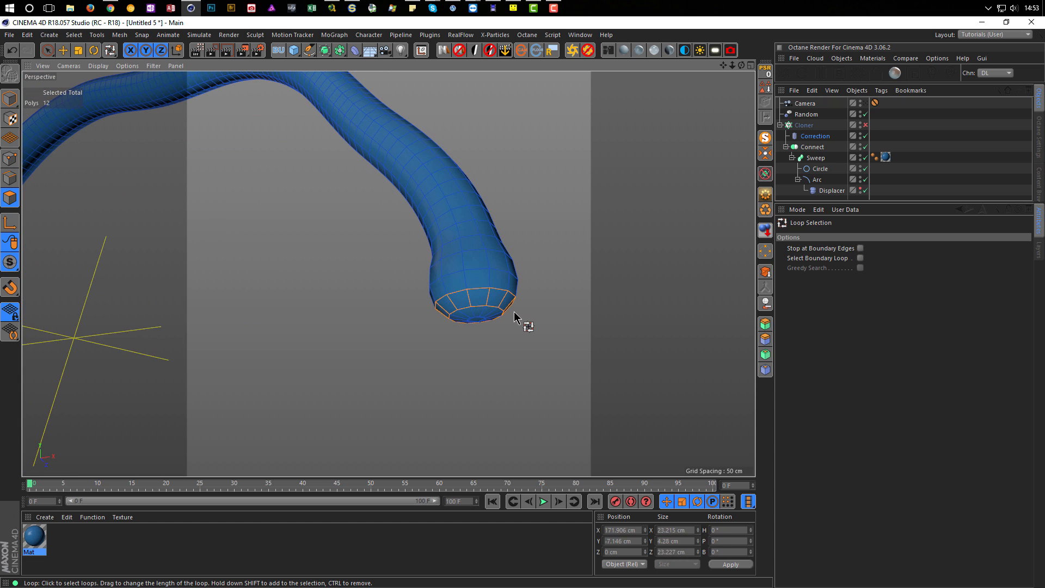
left_click(485, 303, "shift")
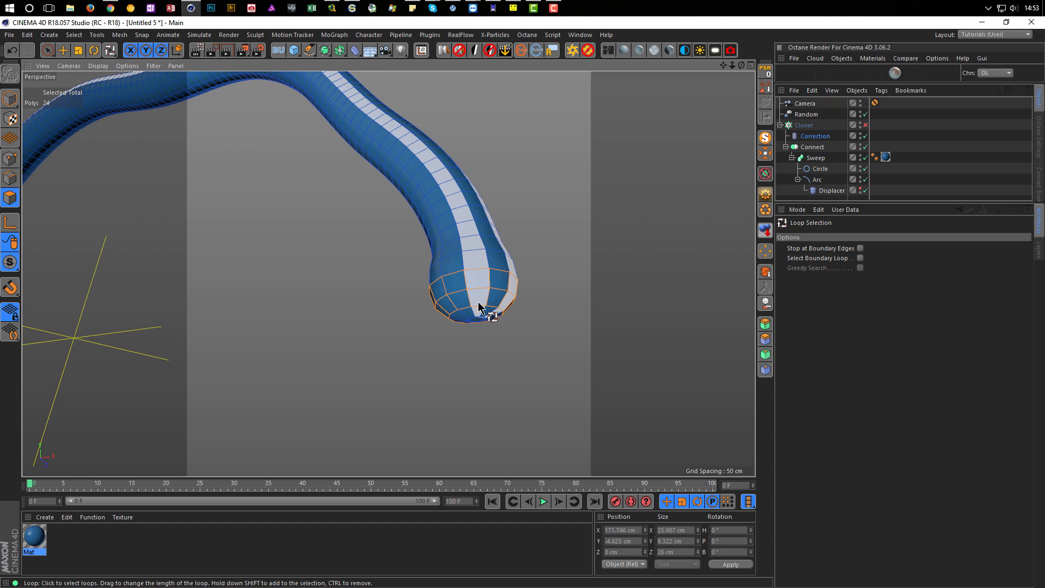
right_click(507, 323)
key("Escape")
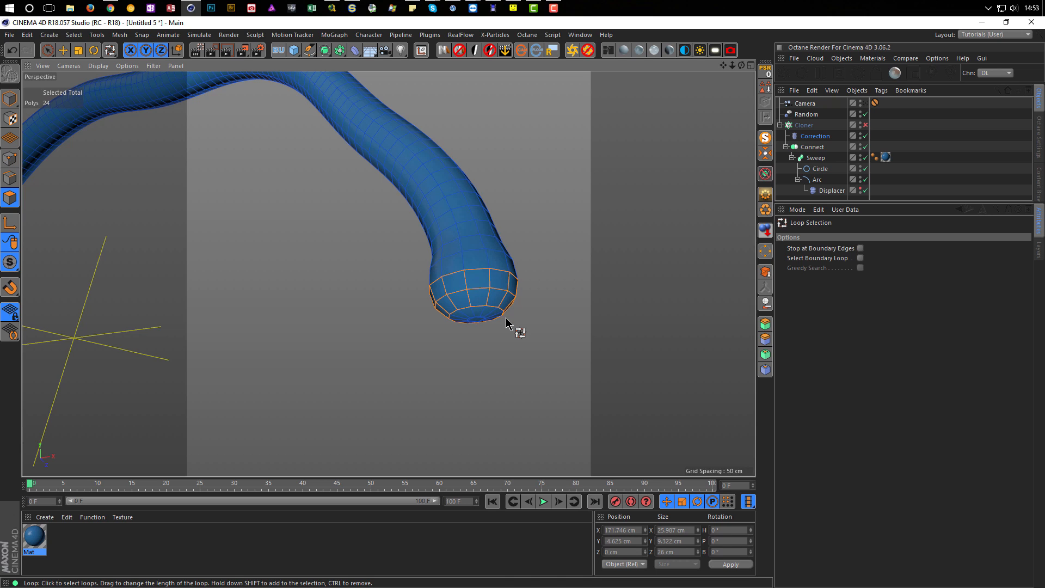
left_click(475, 317, "shift")
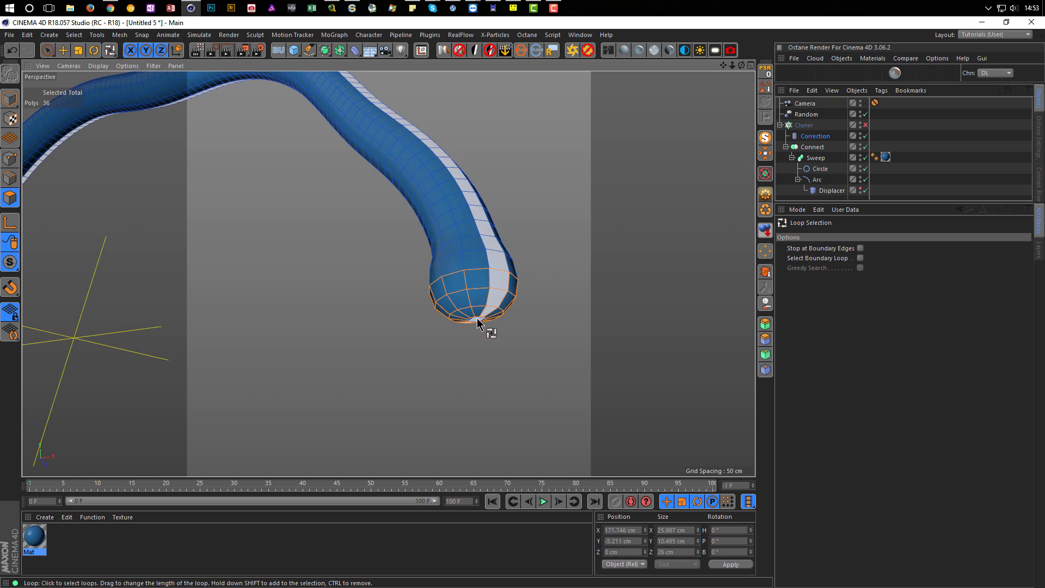
Use Fill Selection to add the remaining tip polygons of the upper end cap to the selection
key("u")
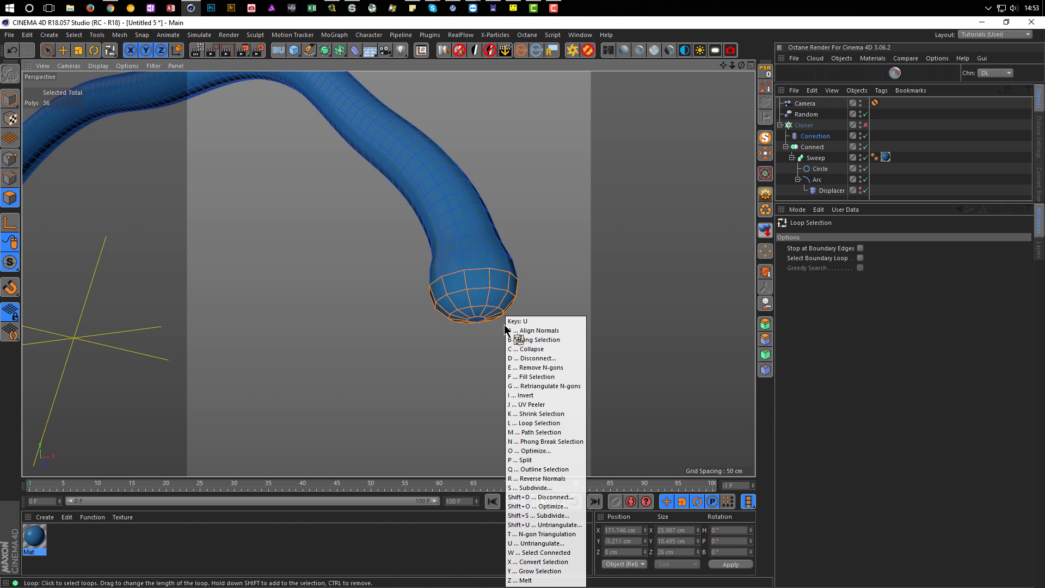
key("f")
left_click(476, 319, "shift")
Add the whole rounded cap at the strand's lower end to the selection using Loop Selection and Fill Selection
right_click_drag(428, 349, 363, 366, "alt")
mouse_move(363, 370)
left_mouse_down("alt")
mouse_move(357, 315)
mouse_move(384, 304)
mouse_move(310, 480)
mouse_move(326, 405)
left_mouse_up("alt")
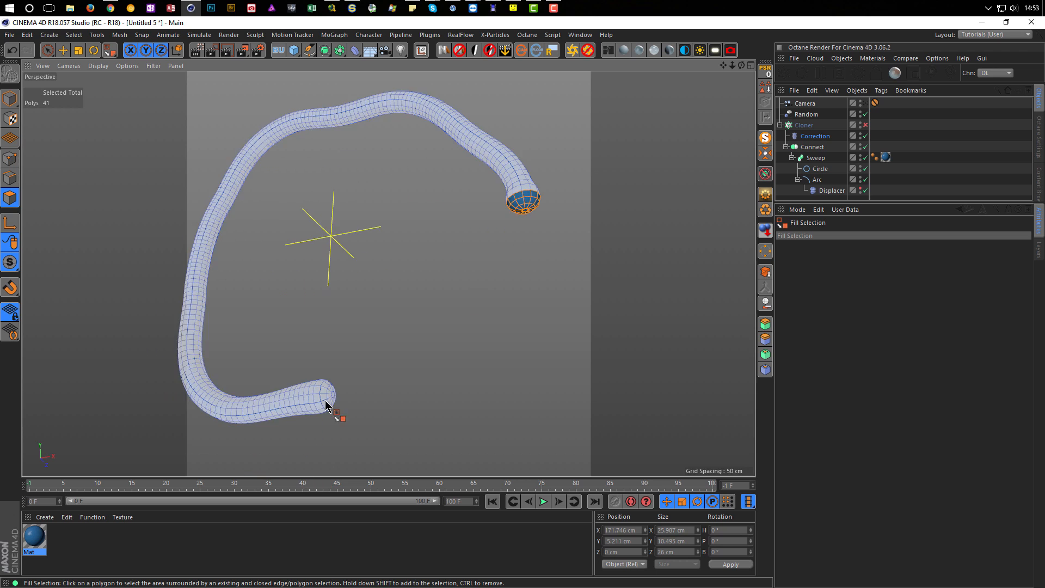
scroll(351, 390, "up", 4)
key("u")
key("l")
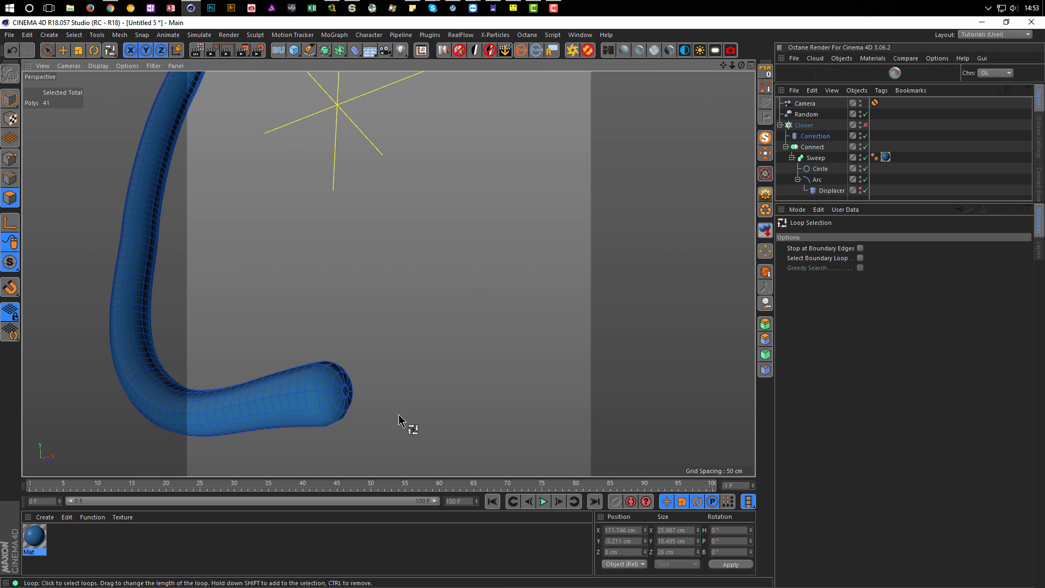
left_click(317, 396)
key("u")
key("f")
left_click(349, 401)
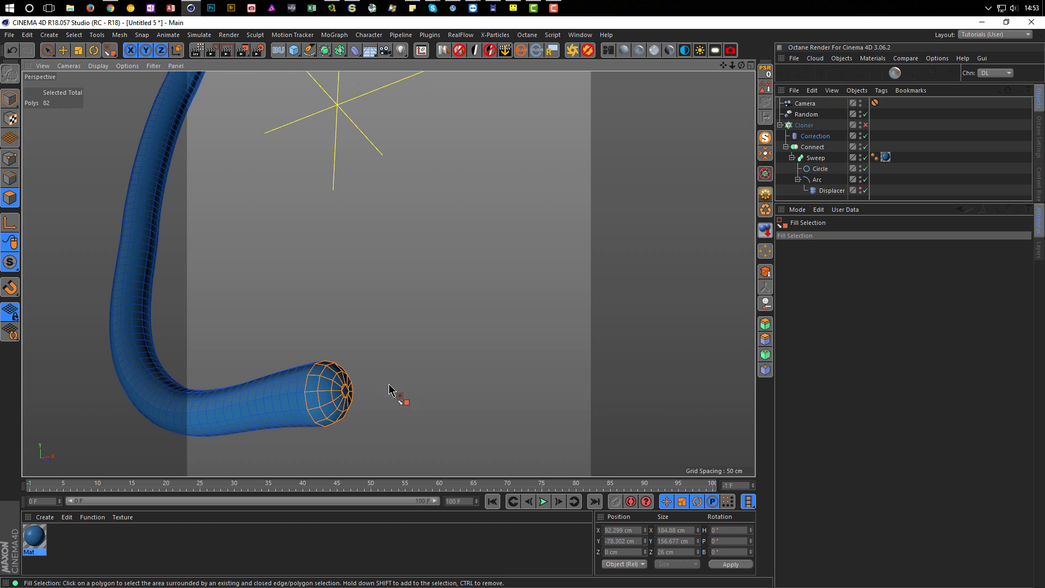
Set the vertex weight of the selected end caps to 100 in Set mode, storing it on the Correction deformer
key("h")
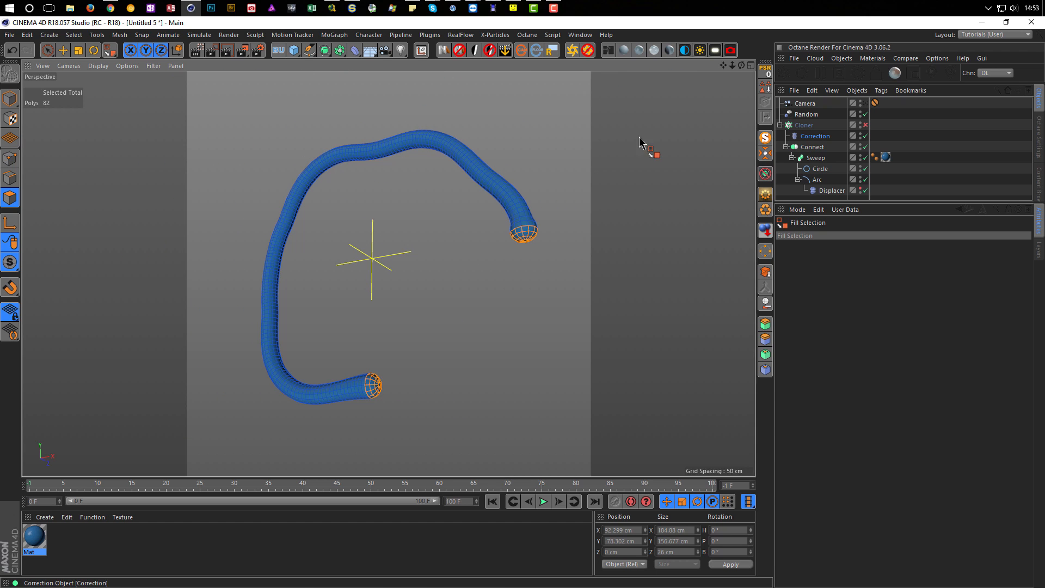
left_click(74, 35)
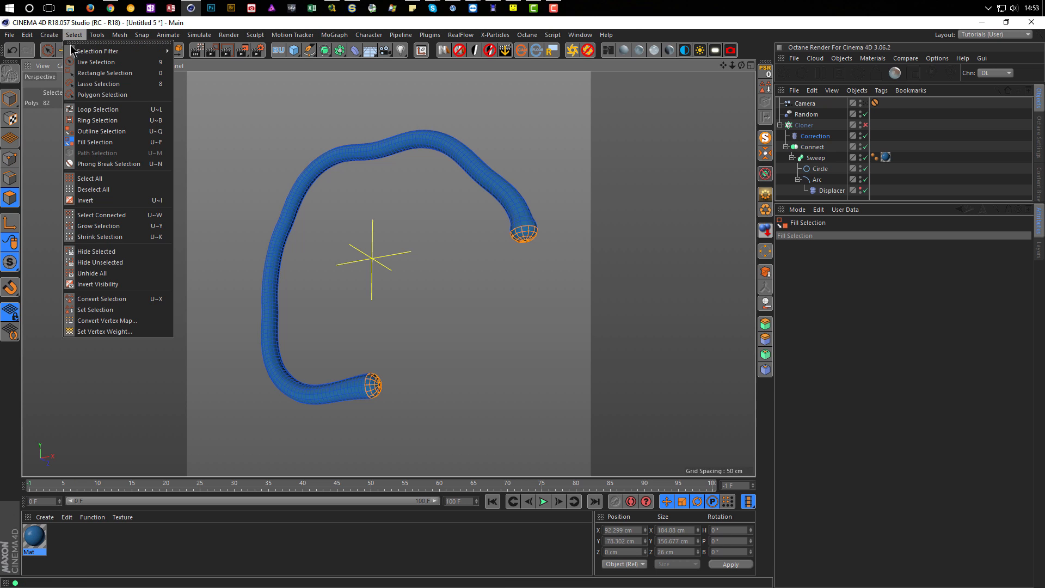
left_click(104, 332)
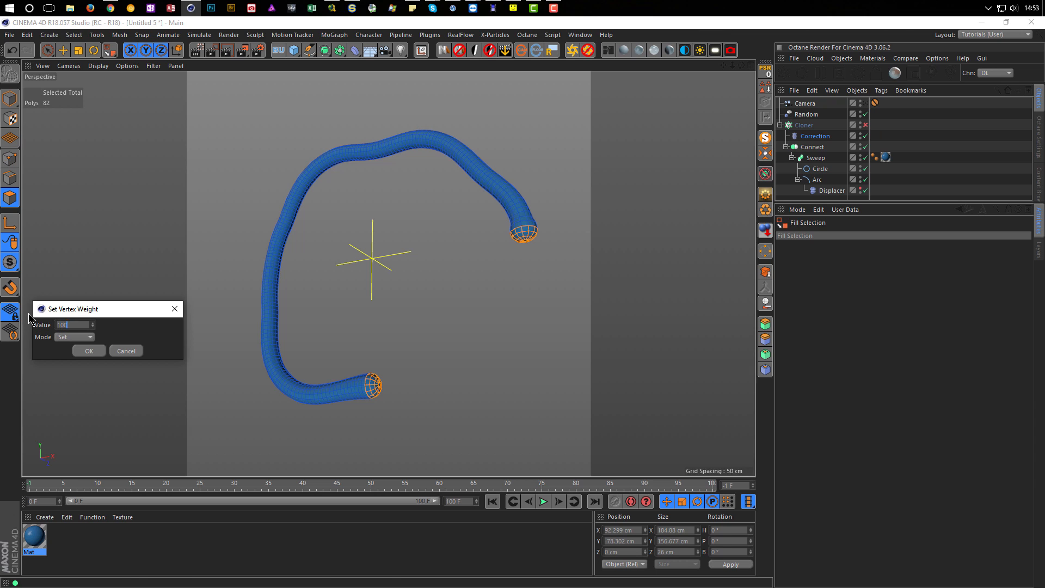
key("Return")
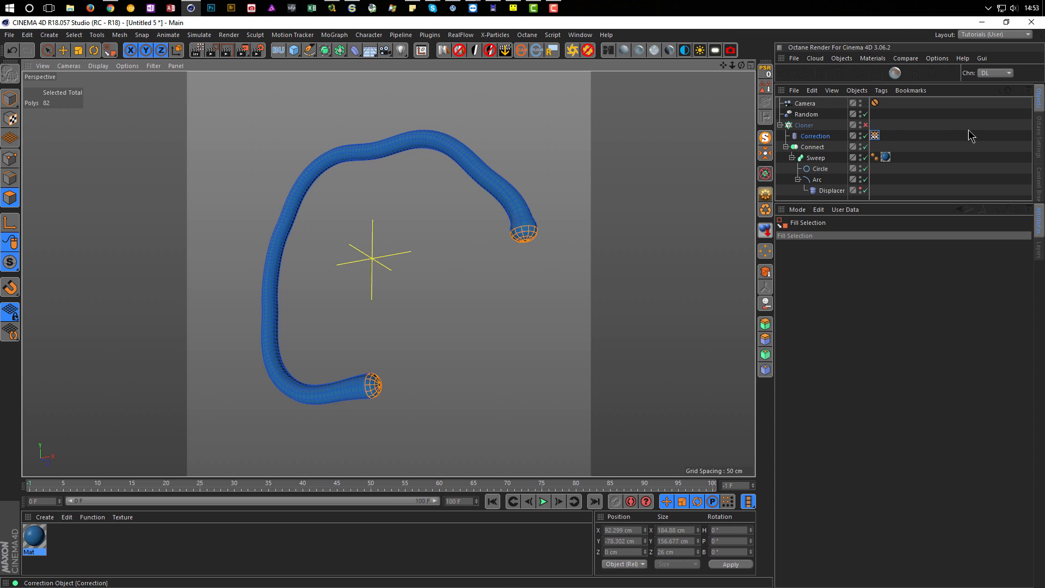
Display the Correction deformer's vertex map and inspect the weighting at both strand ends
double_click(875, 136)
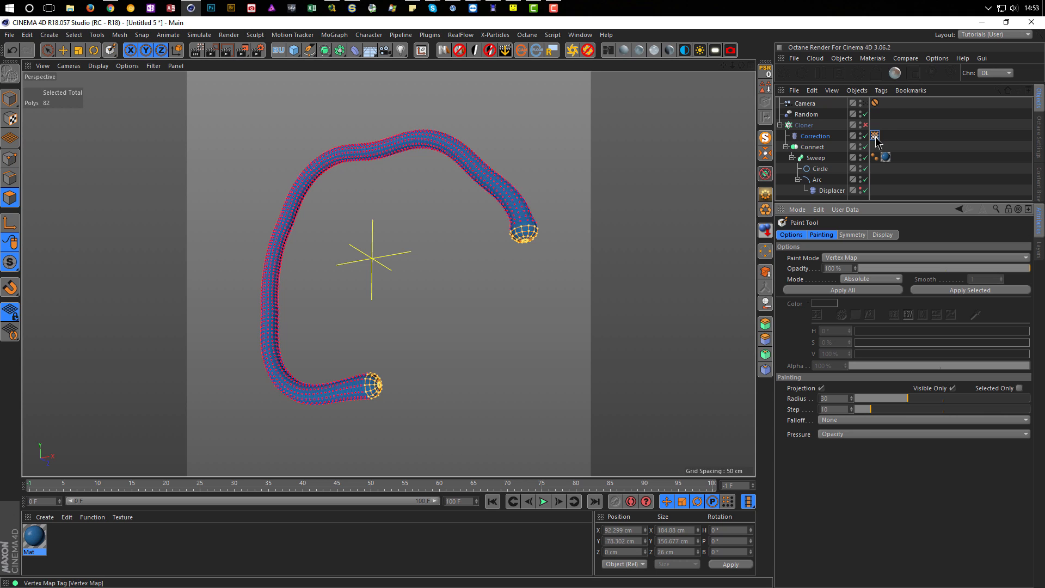
scroll(602, 237, "up", 4)
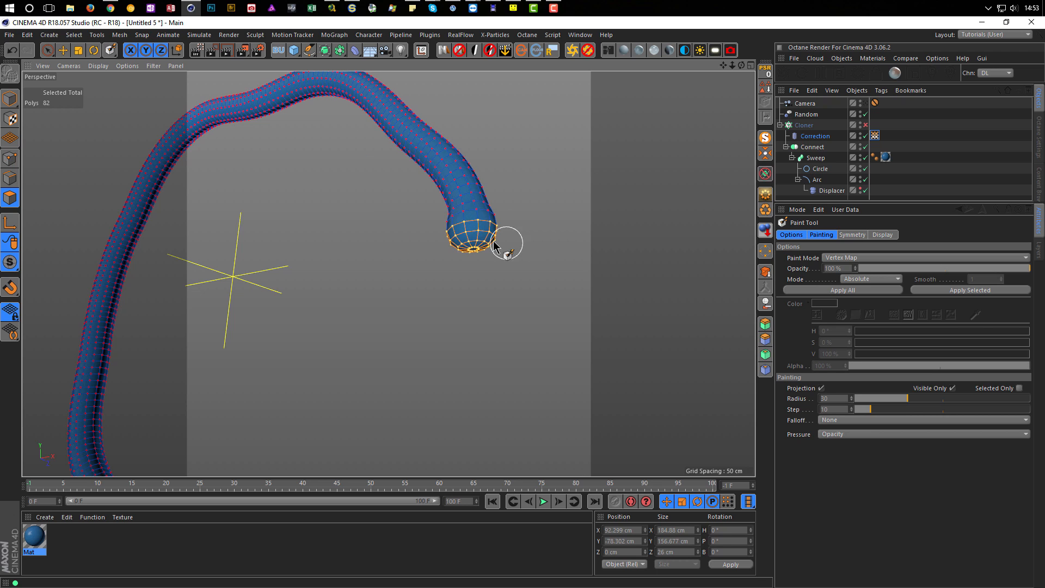
scroll(462, 232, "down", 2)
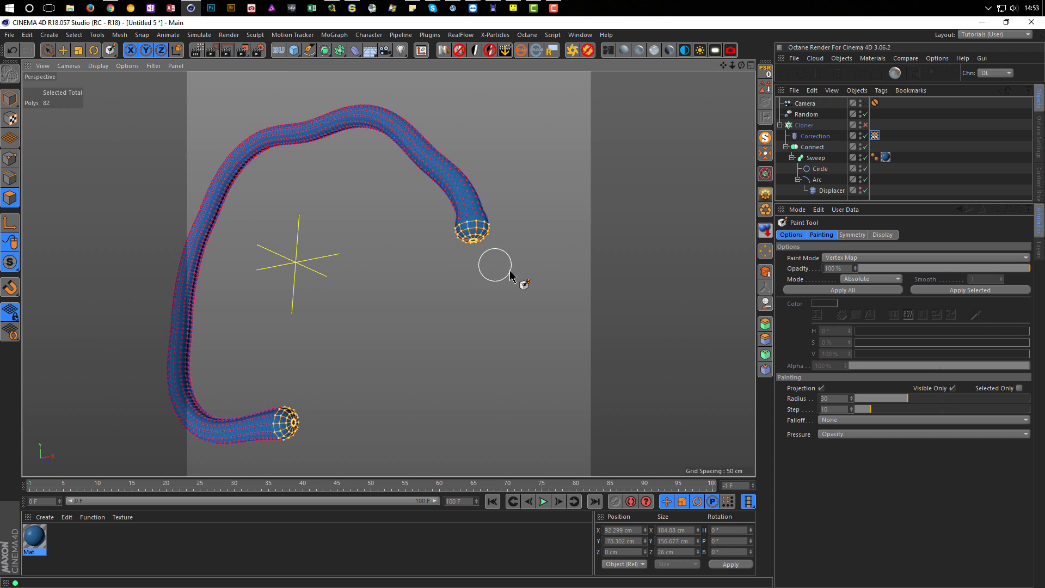
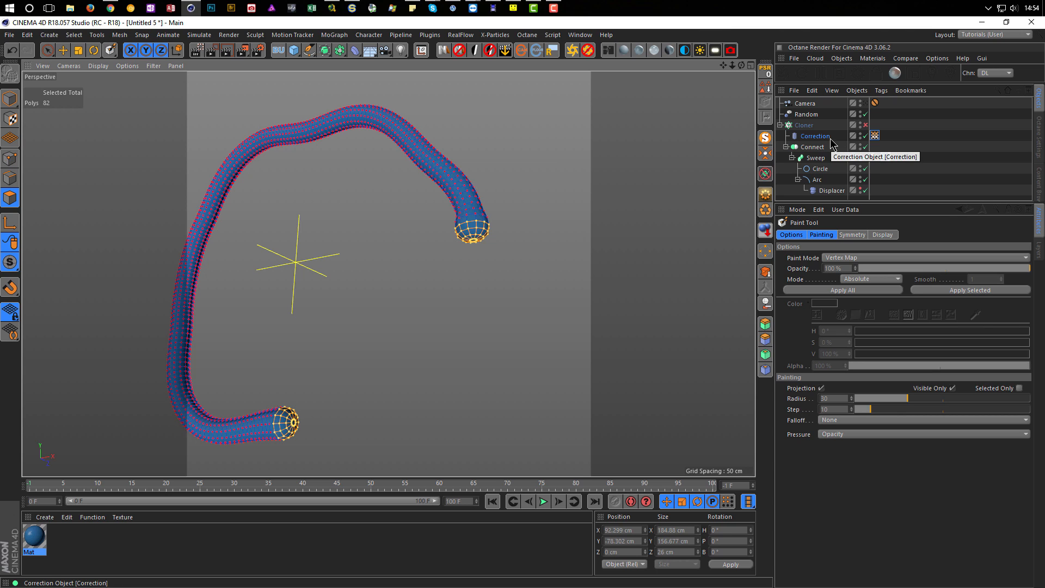
Disable the Correction deformer and frame the whole strand with its plain blue mesh
left_click(867, 136)
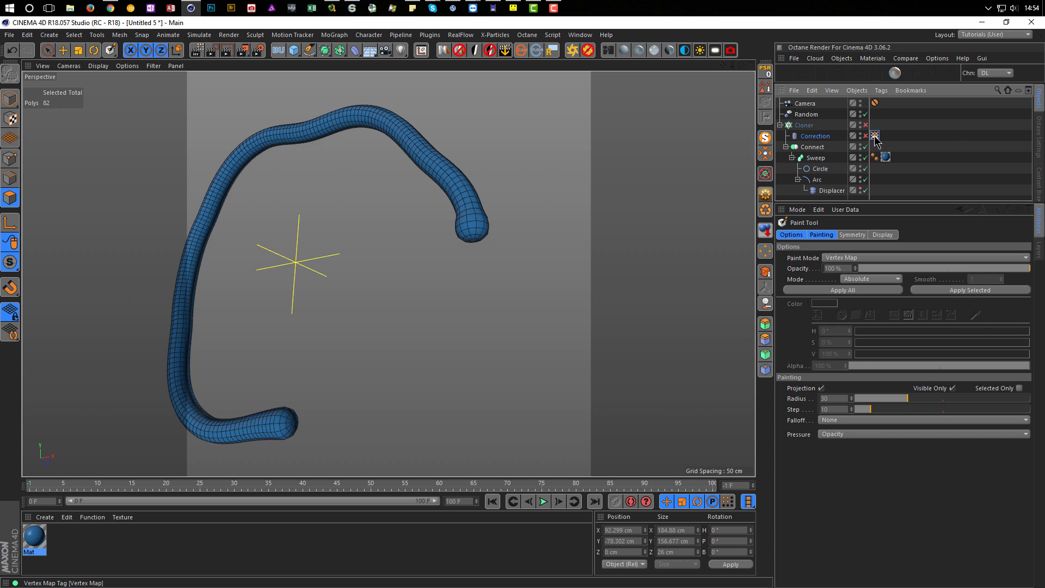
scroll(460, 187, "down", 2)
middle_click_drag(461, 181, 479, 177, "alt")
left_click_drag(471, 174, 465, 154, "alt")
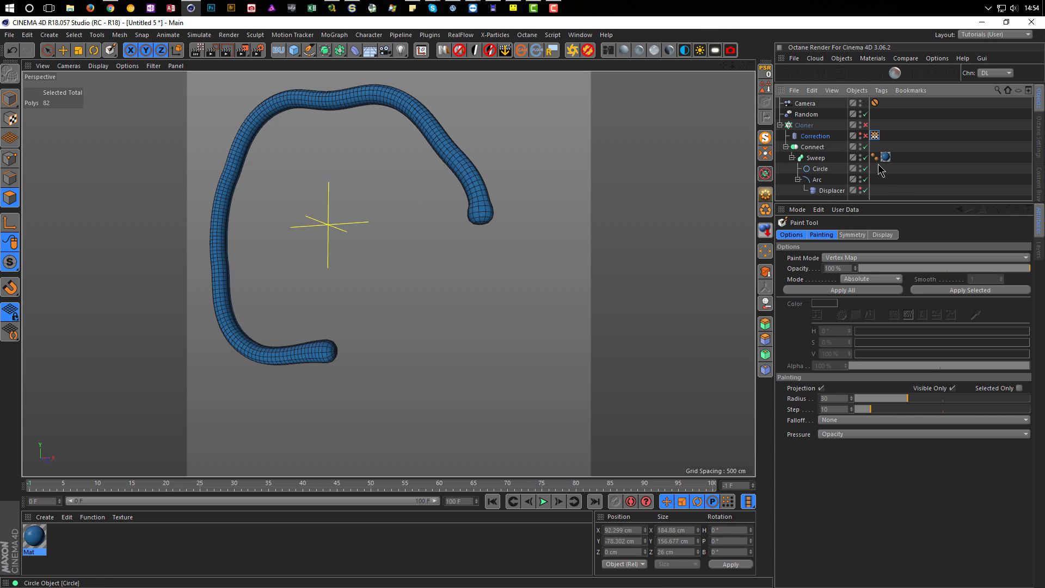
Enable the Luminance channel of the strand's material and clear the Gradient from its texture slot
double_click(35, 536)
left_click_drag(370, 80, 832, 247)
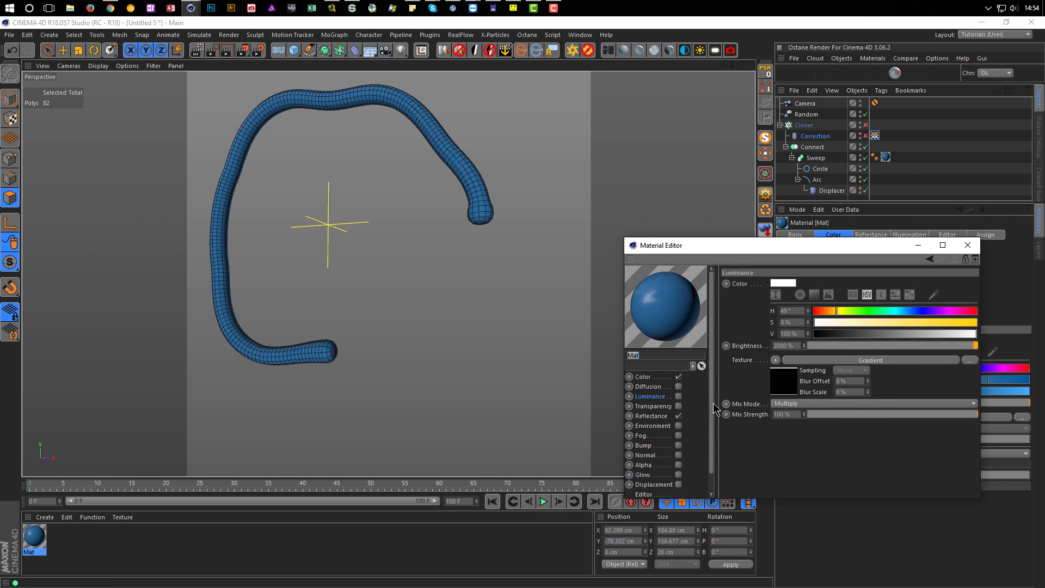
left_click(678, 397)
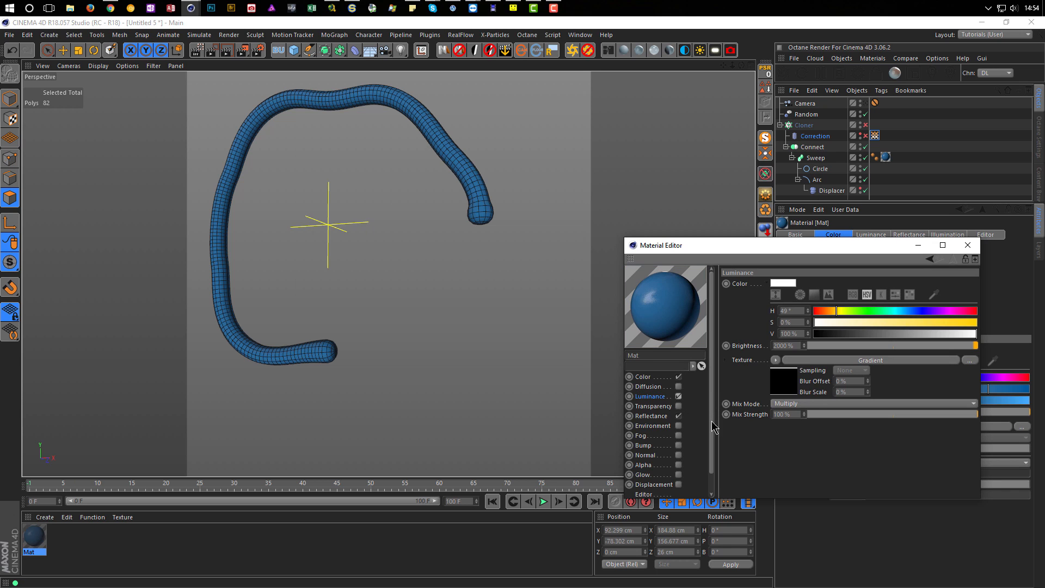
left_click(775, 360)
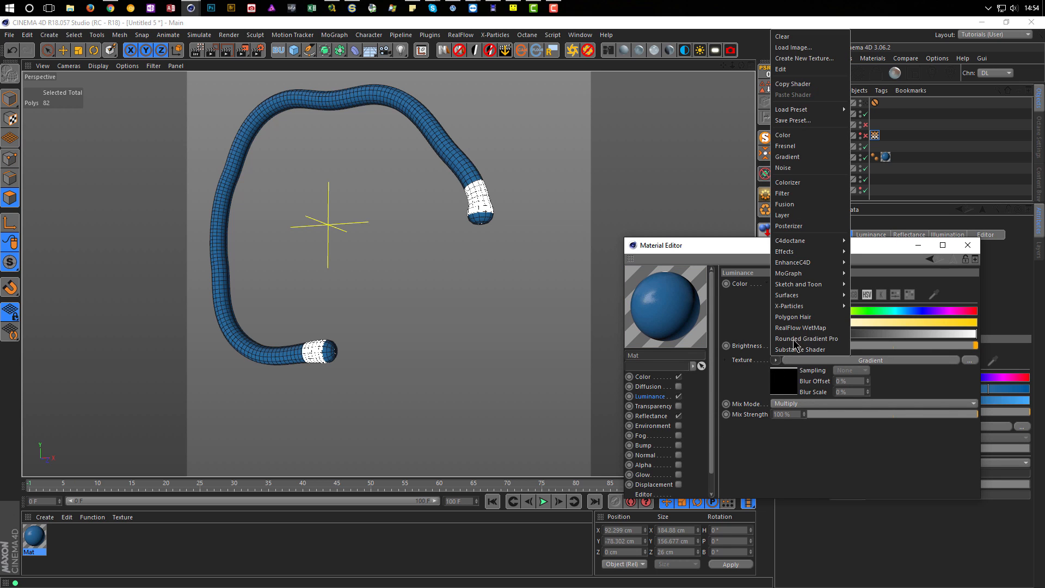
left_click(804, 45)
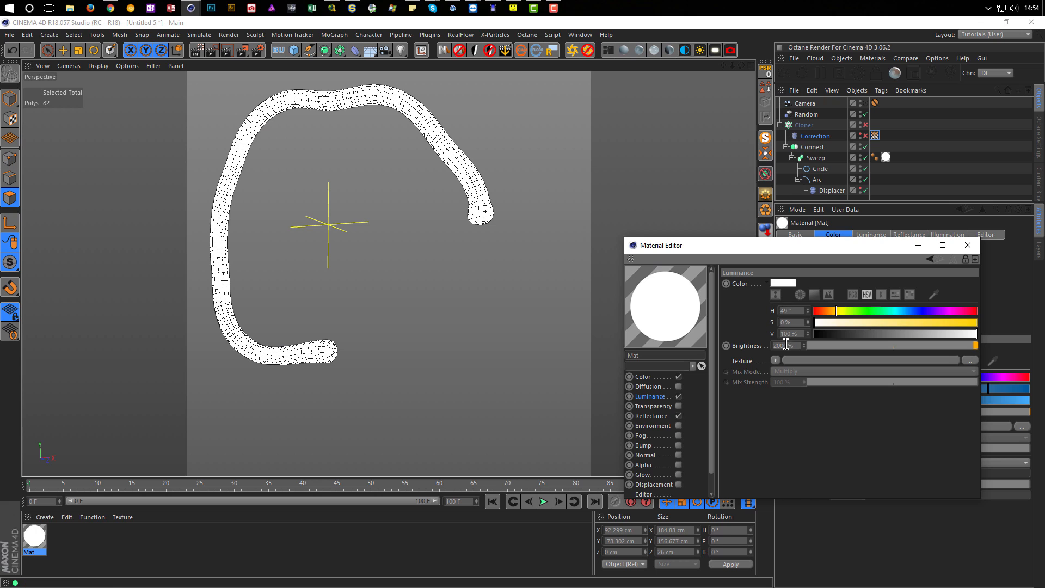
Load a Vertex Map shader as the Luminance texture and link it to the Correction deformer's vertex map
left_click_drag(810, 248, 805, 270)
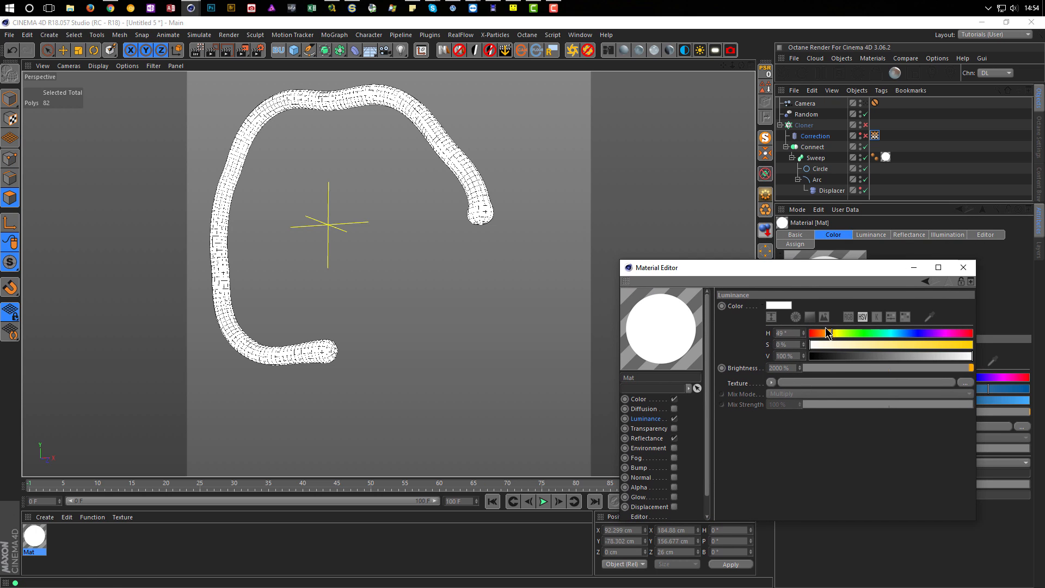
left_click(772, 383)
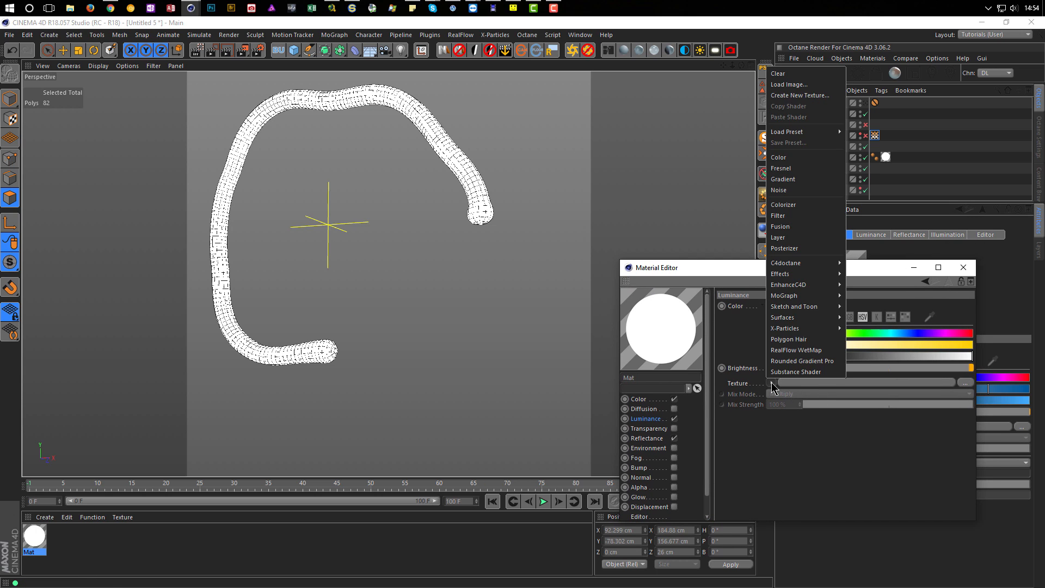
mouse_move(797, 274)
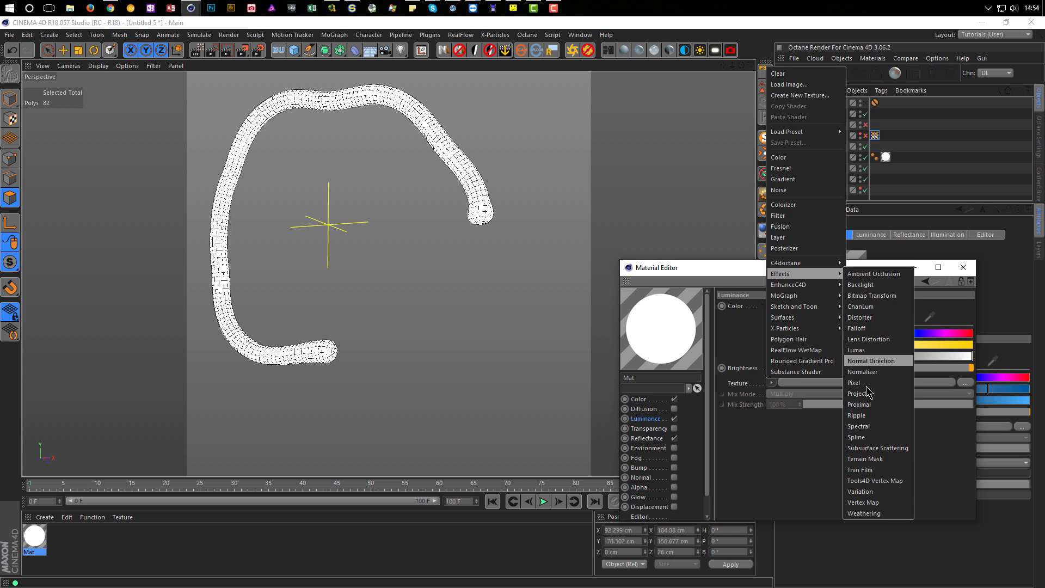
left_click(865, 502)
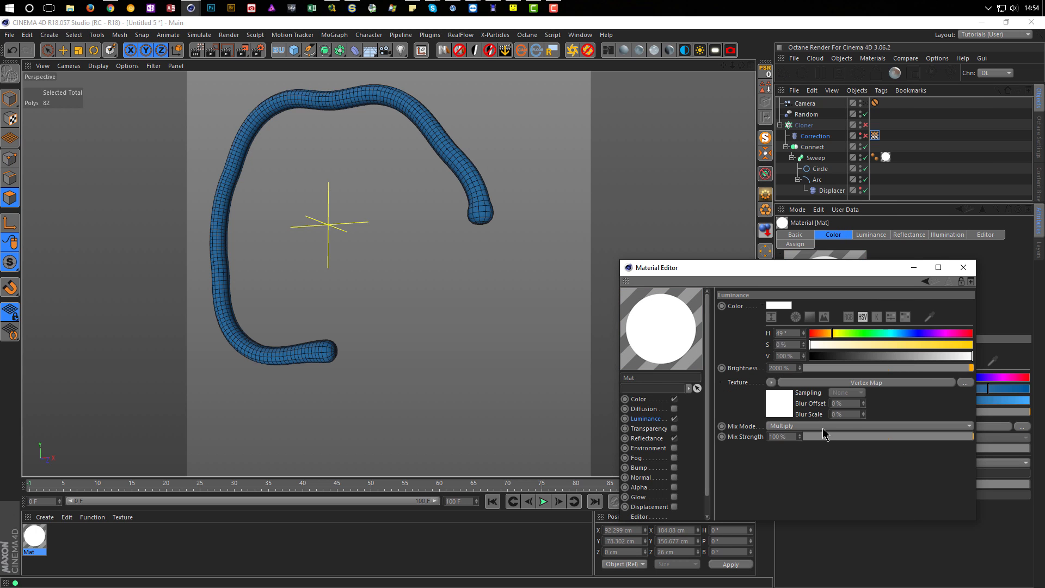
left_click(781, 404)
left_click_drag(874, 137, 795, 373)
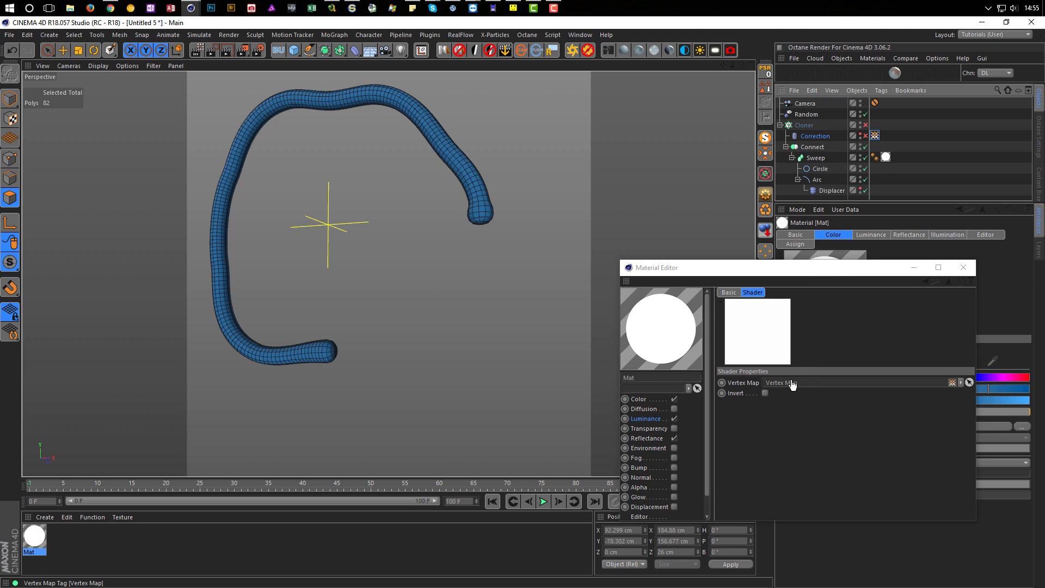
left_click_drag(792, 384, 792, 385)
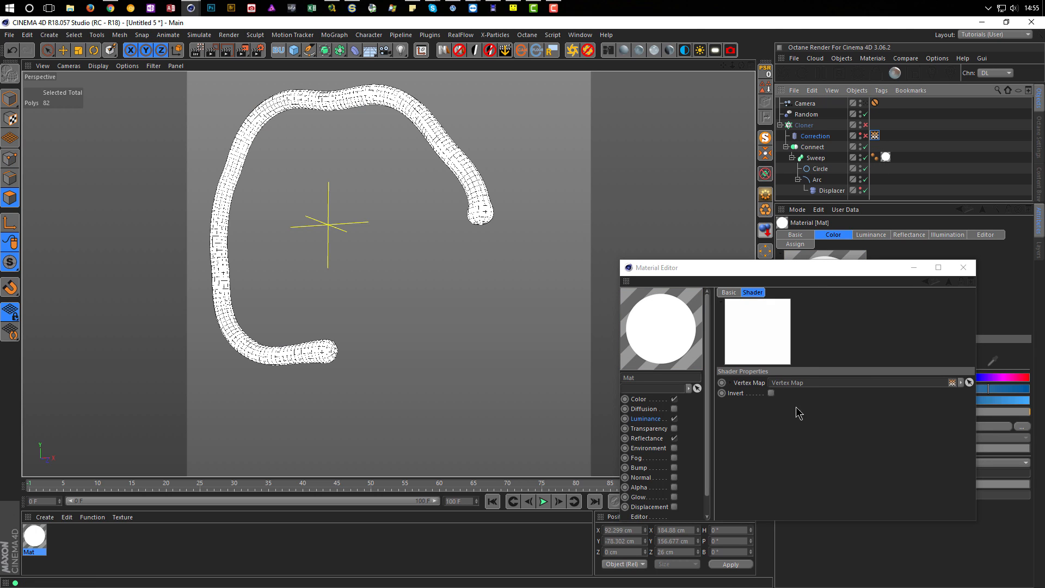
Preview the vertex-map-driven luminance at the strand's ends with an interactive render region
left_click(949, 282)
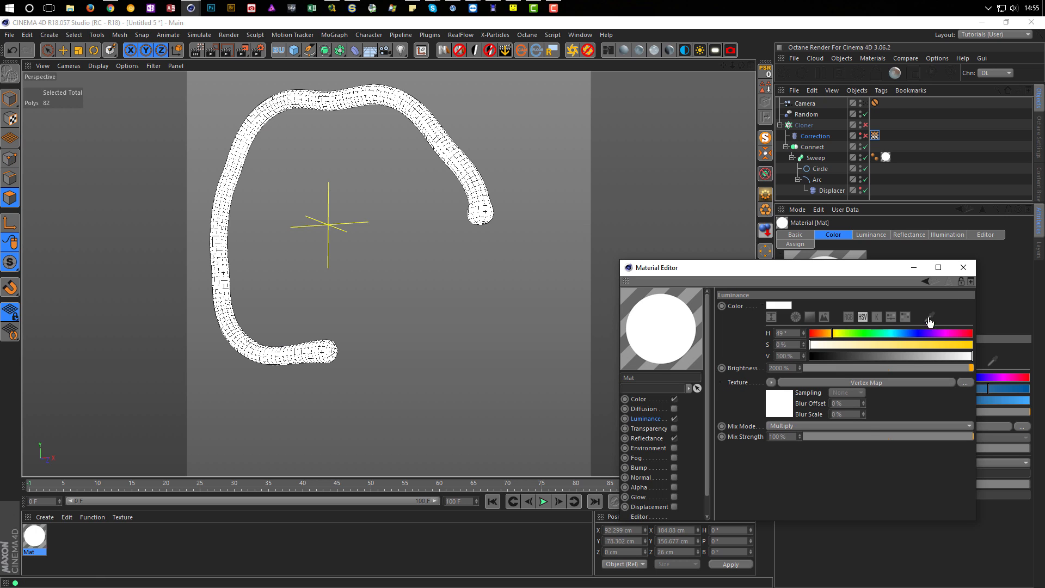
left_click(197, 50)
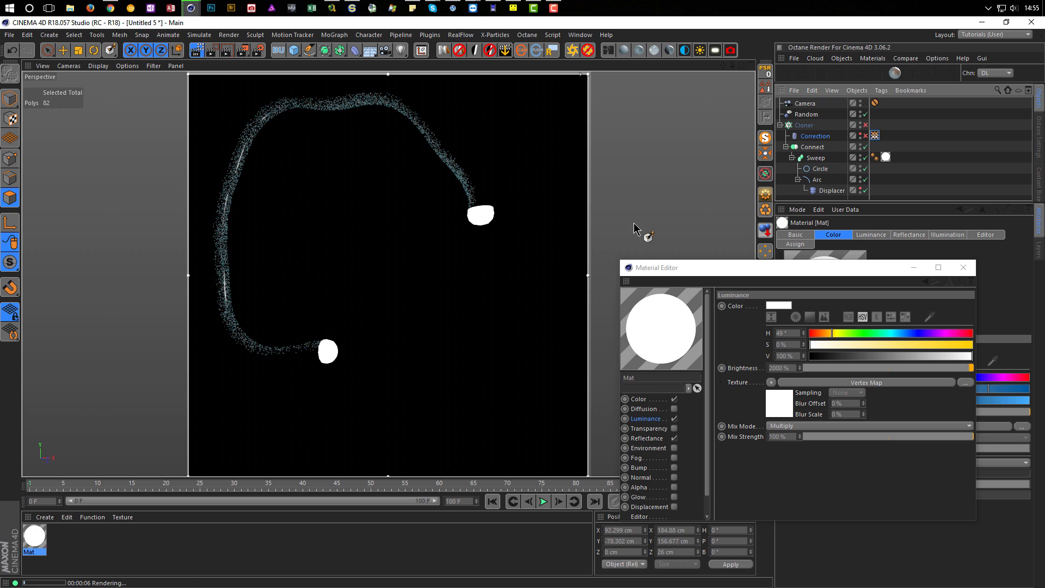
left_click(200, 51)
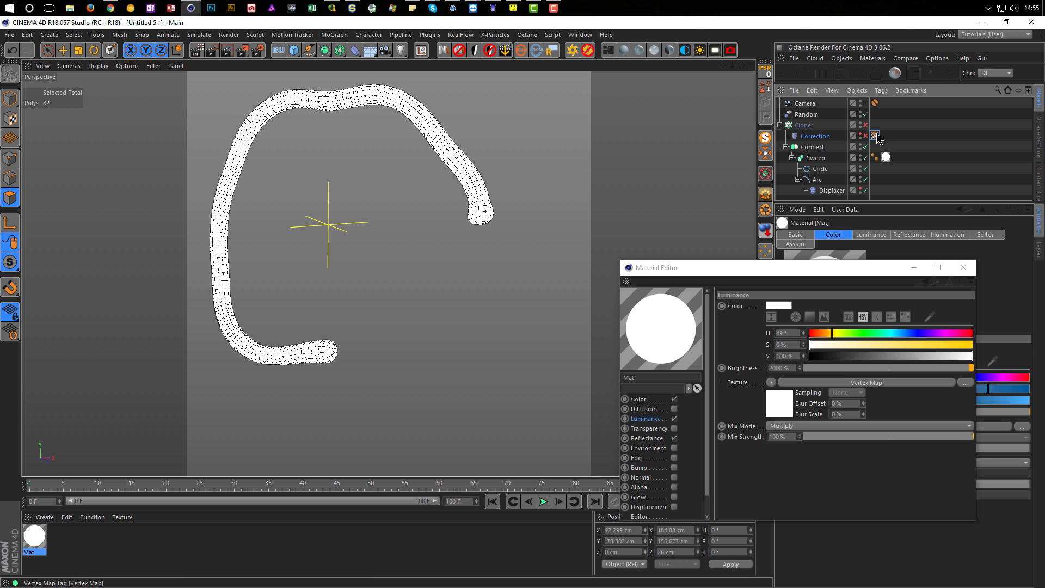
Activate the Paint Tool for the Correction deformer's vertex map and start a live render preview of the strand
double_click(875, 136)
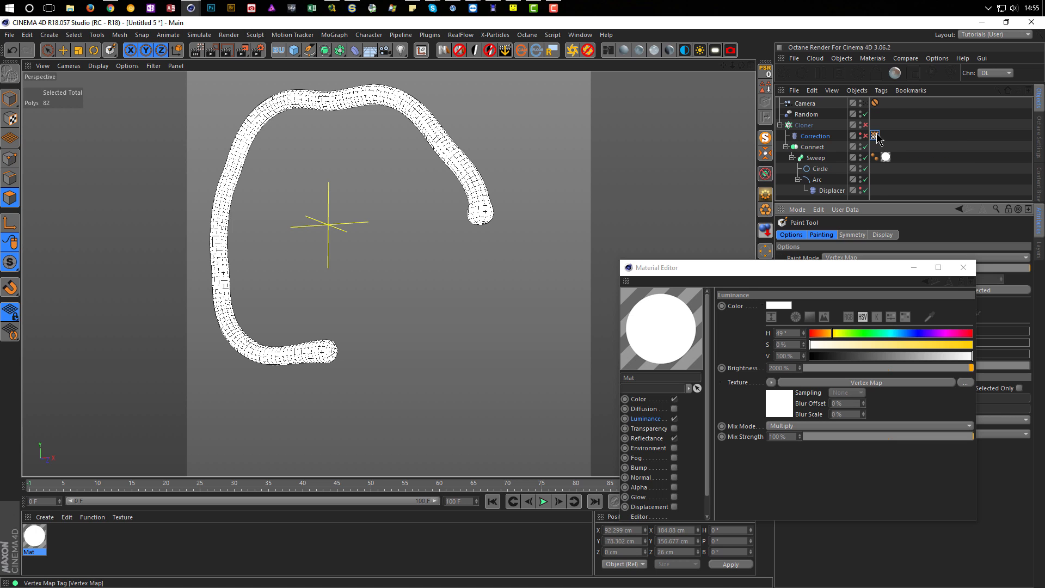
left_click_drag(846, 268, 630, 313)
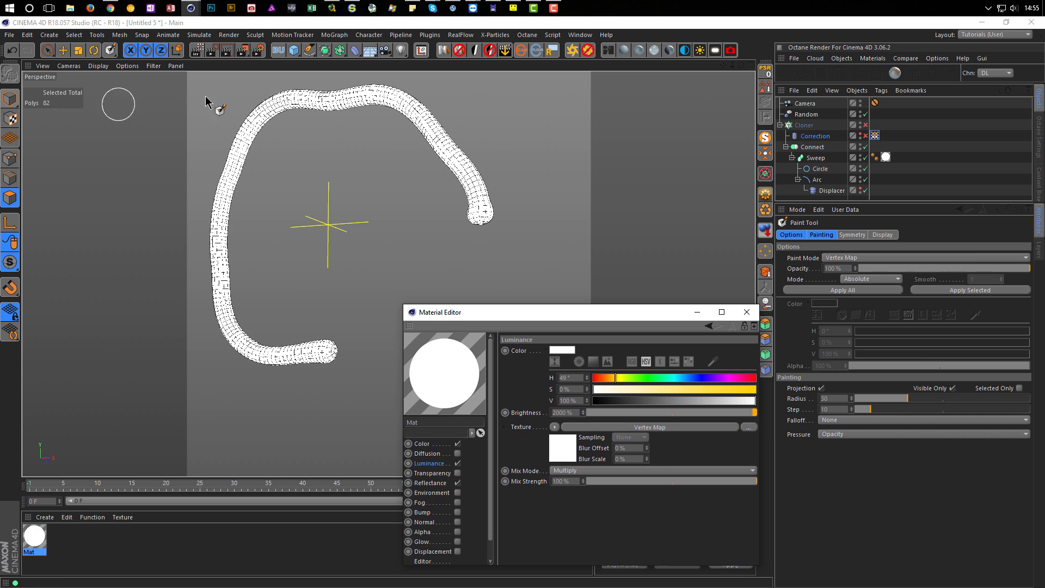
left_click(197, 50)
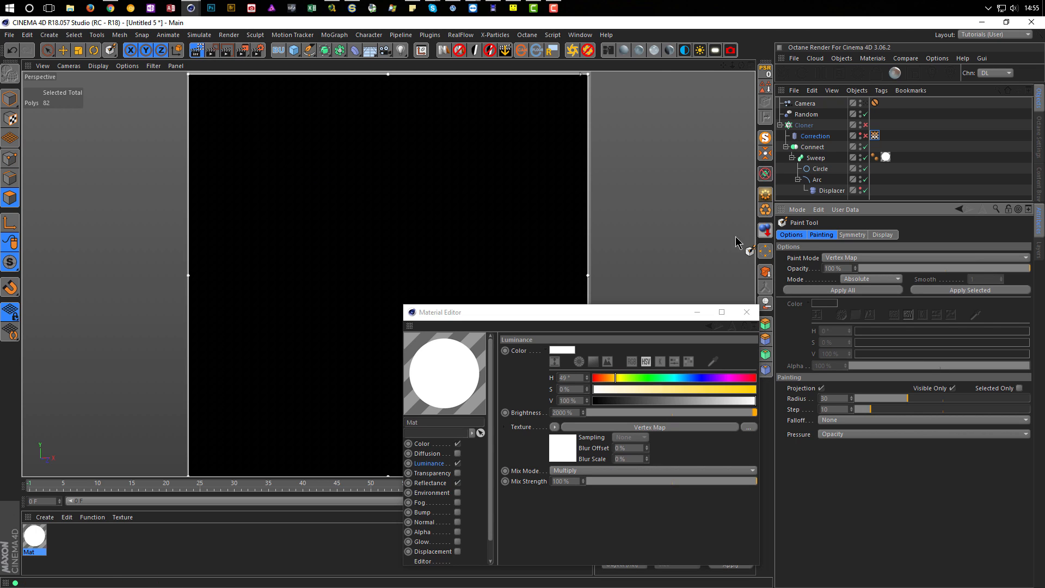
left_click(875, 136)
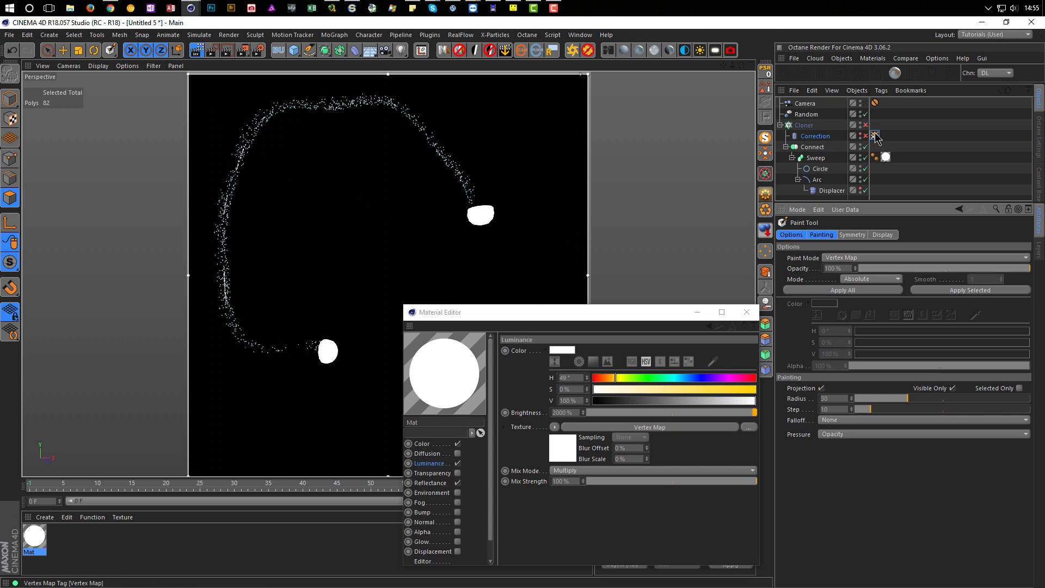
Set the Paint Tool to Smooth mode and apply it repeatedly to the whole vertex map to spread the glow
left_click(863, 279)
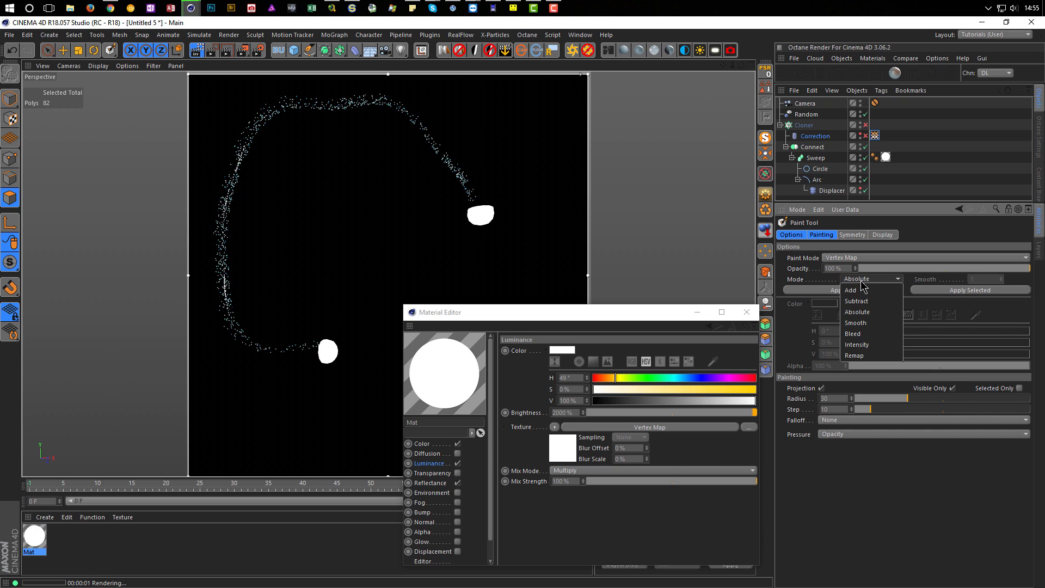
left_click(860, 323)
left_click(1002, 277)
left_click(849, 290)
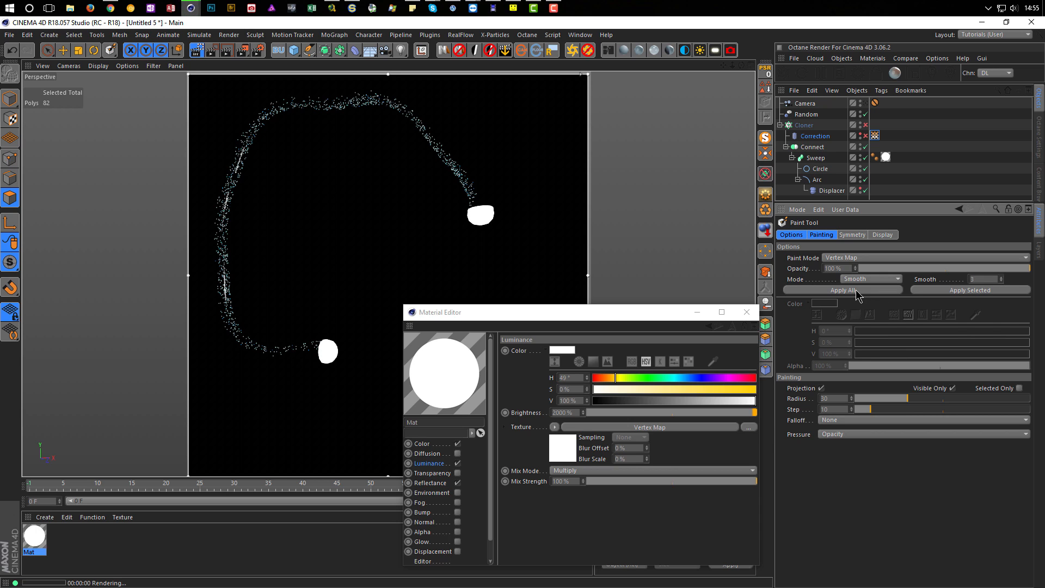
left_click(856, 291)
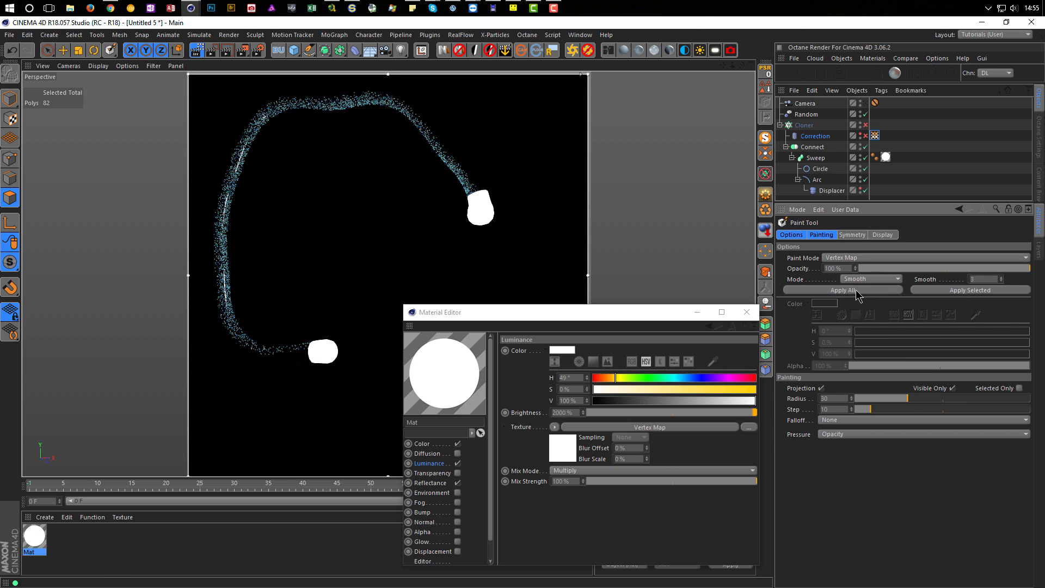
left_click(856, 291)
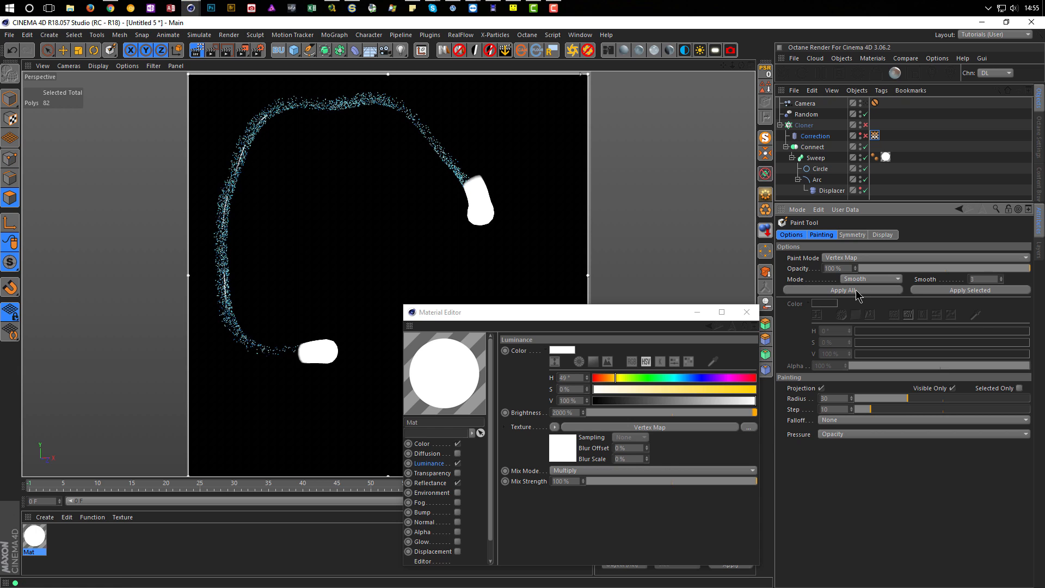
left_click(856, 291)
left_click(856, 291)
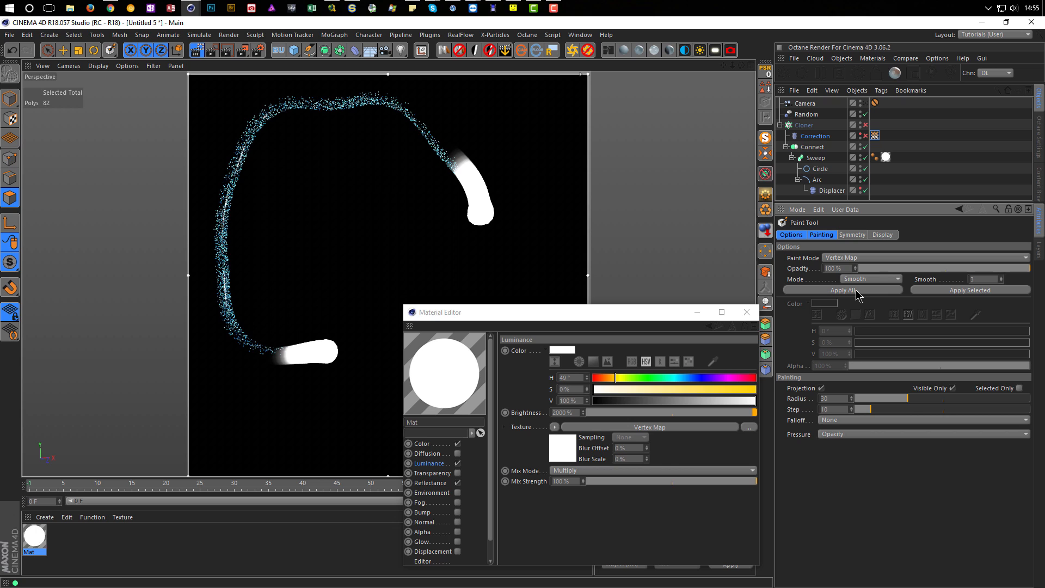
left_click(856, 291)
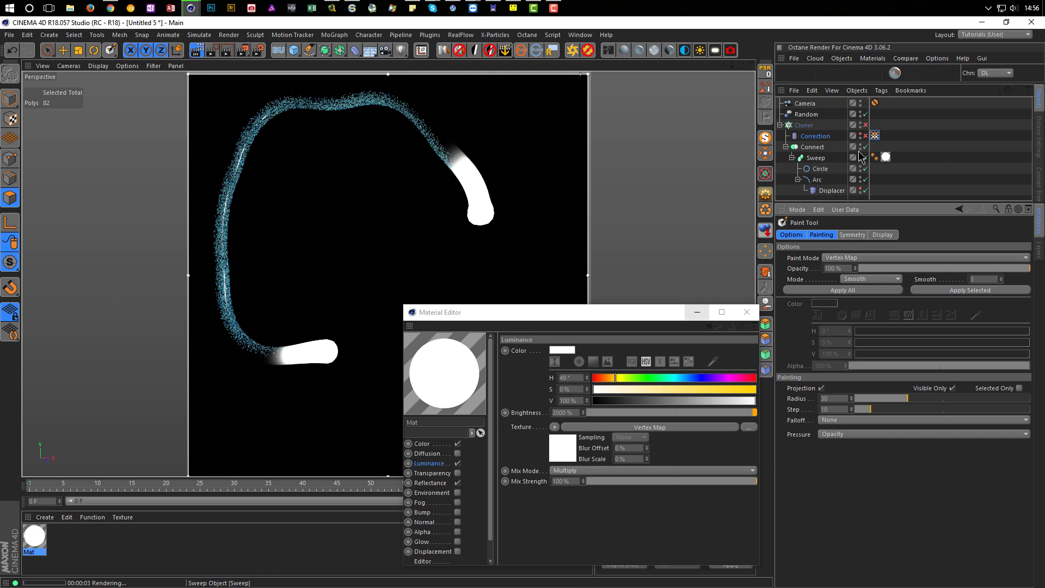
Delete the Correction deformer's vertex map tag and put away the render preview and Material Editor
key("Delete")
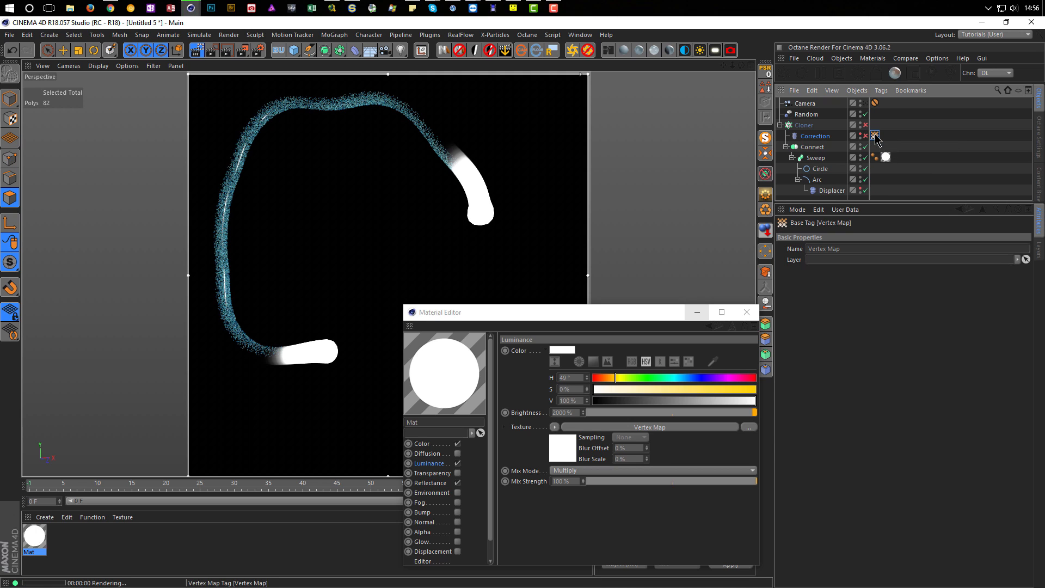
left_click(258, 50)
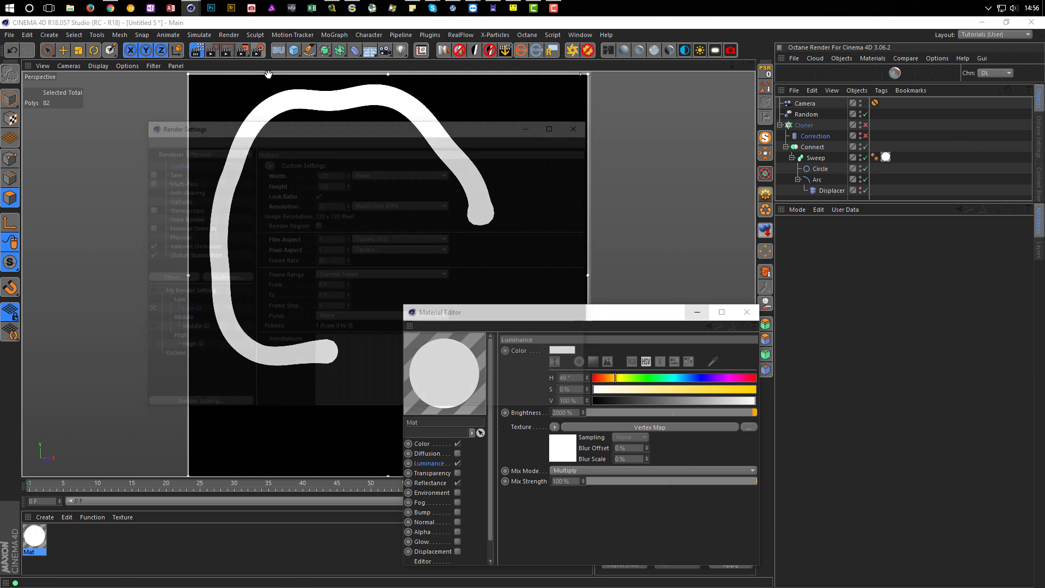
left_click(582, 124)
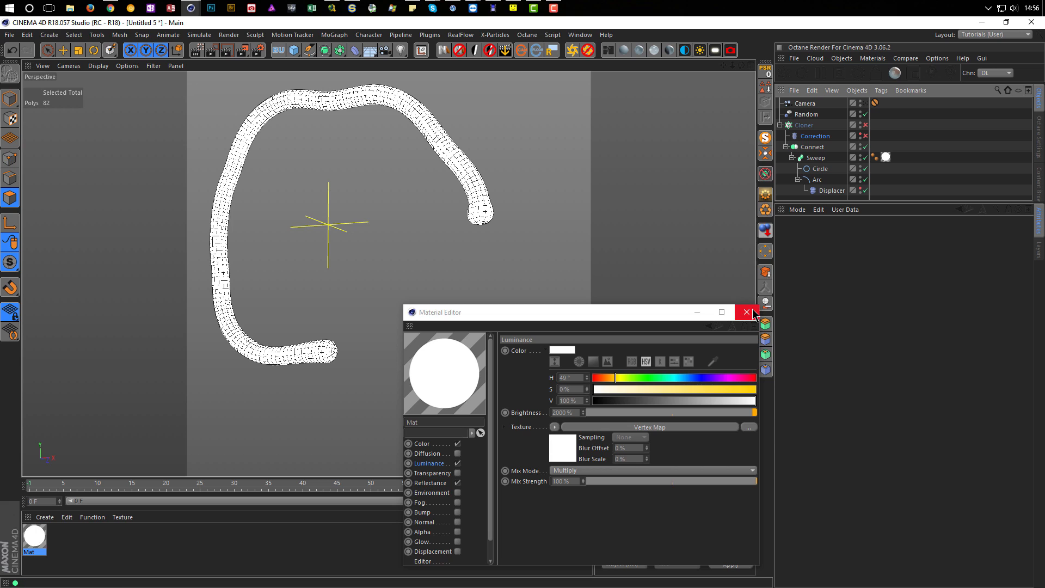
left_click(747, 312)
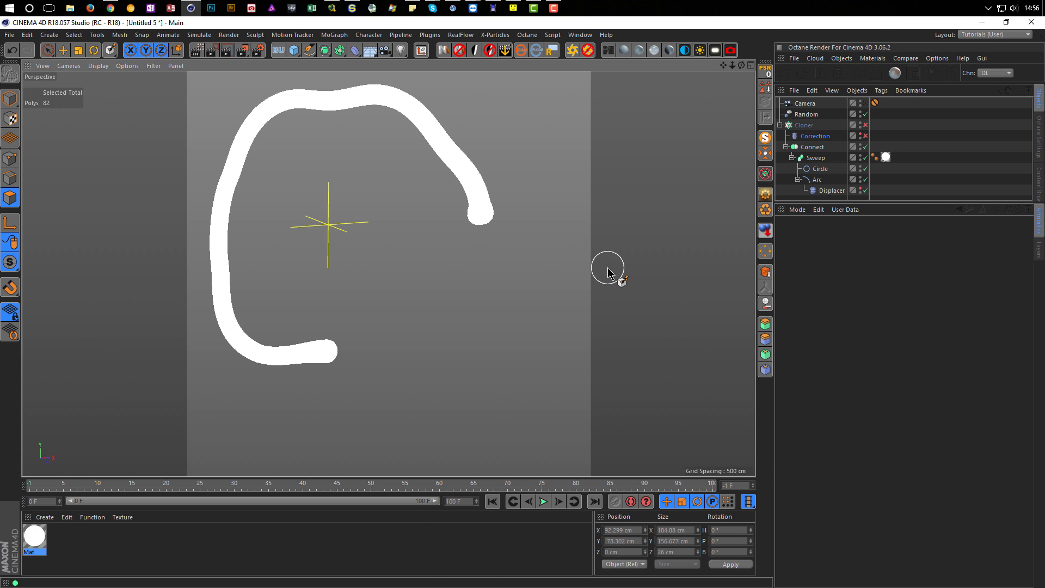
Change the viewport display to show the strand in plain grey shading with its mesh lines
key("n")
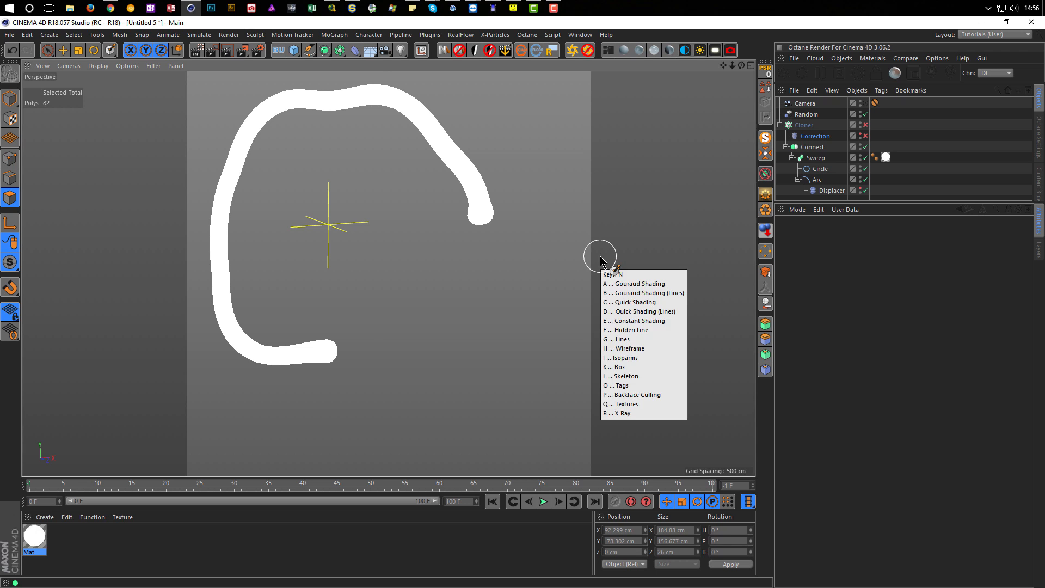
key("b")
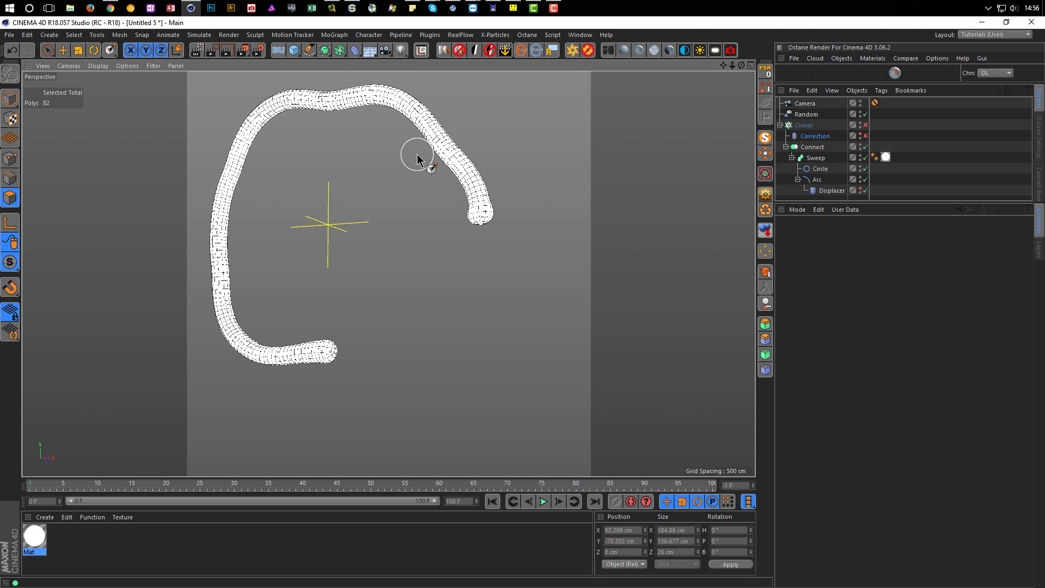
key("n")
key("b")
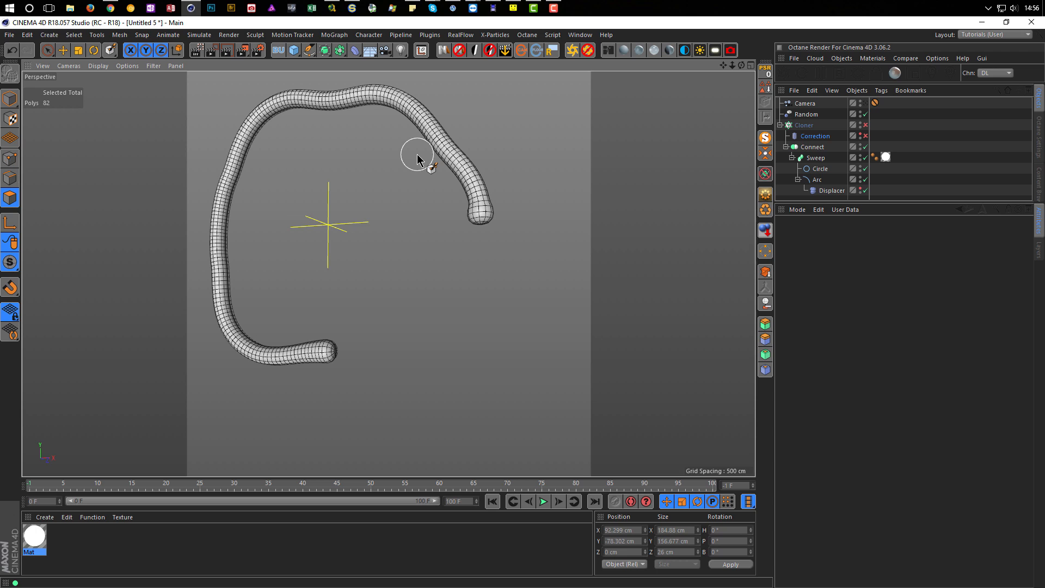
Set the Arc spline's number of intermediate points to 100
left_click_drag(438, 131, 490, 173, "alt")
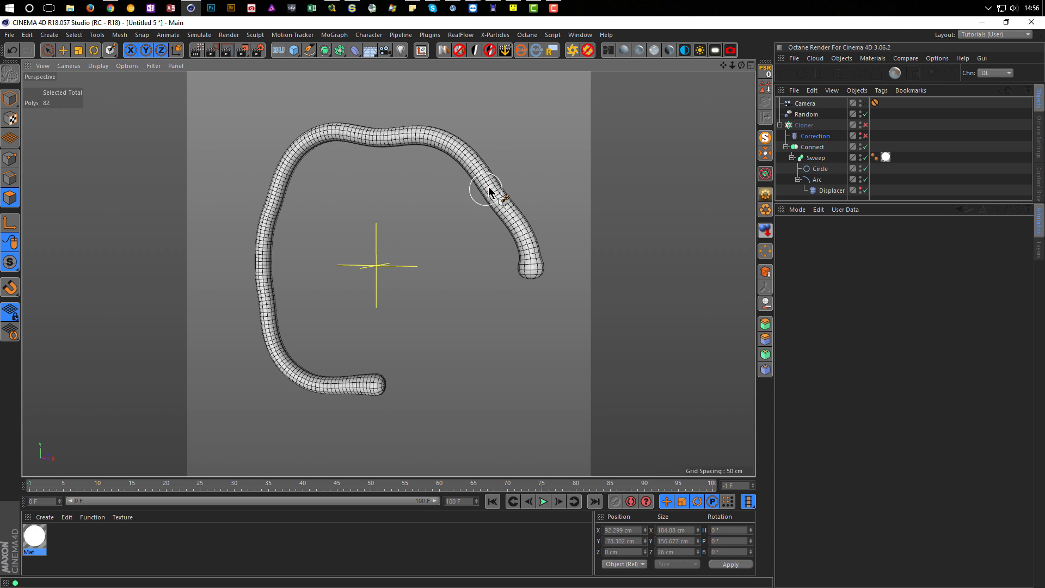
scroll(554, 265, "up", 4)
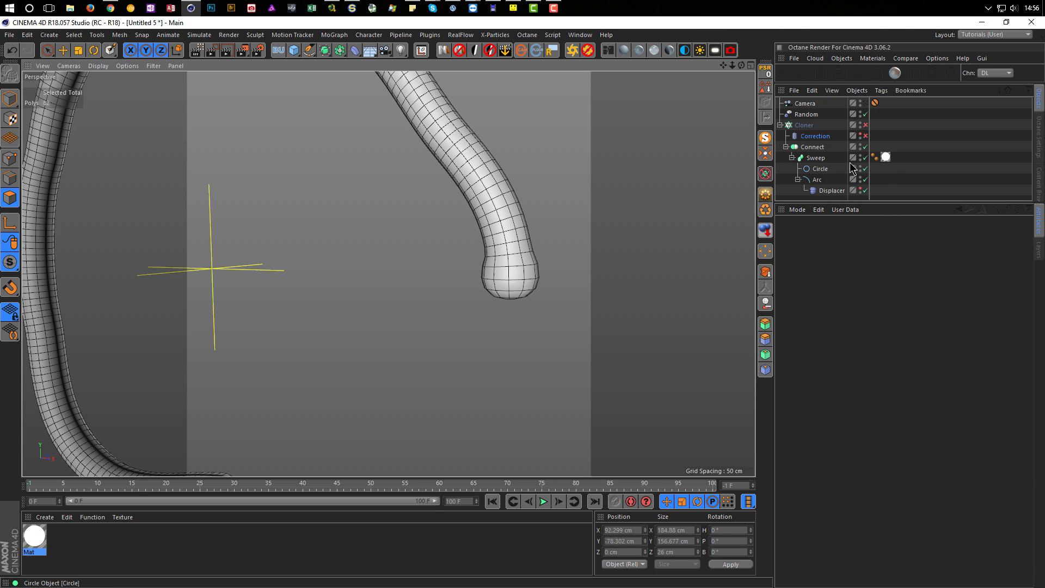
left_click(818, 181)
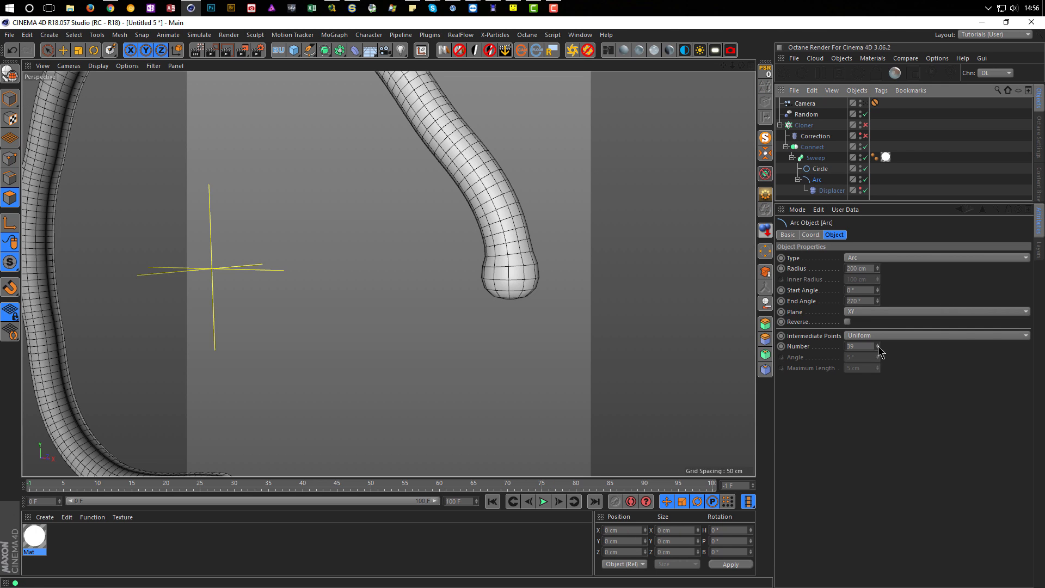
left_click_drag(878, 346, 924, 346)
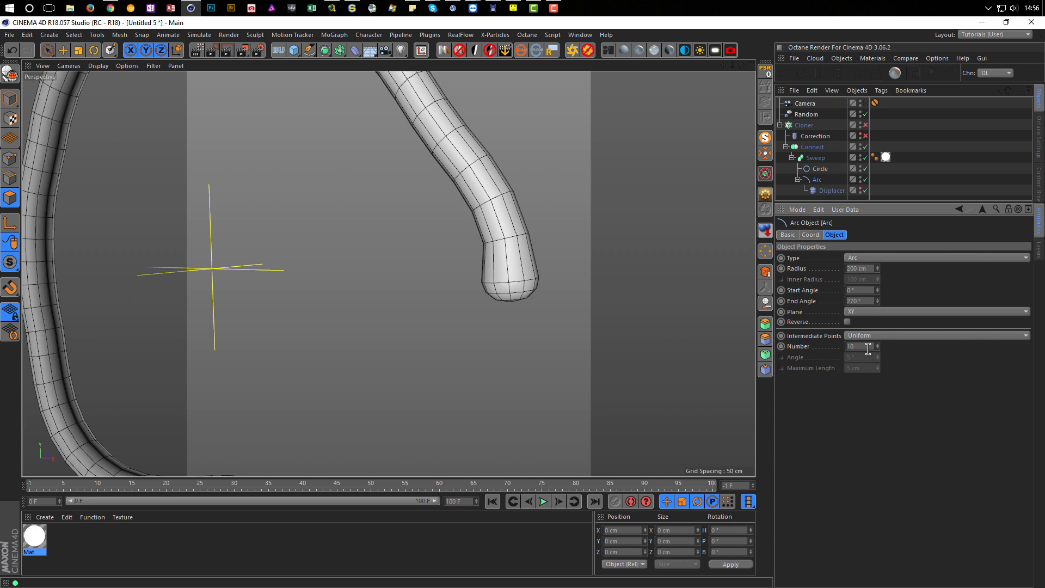
key("Return")
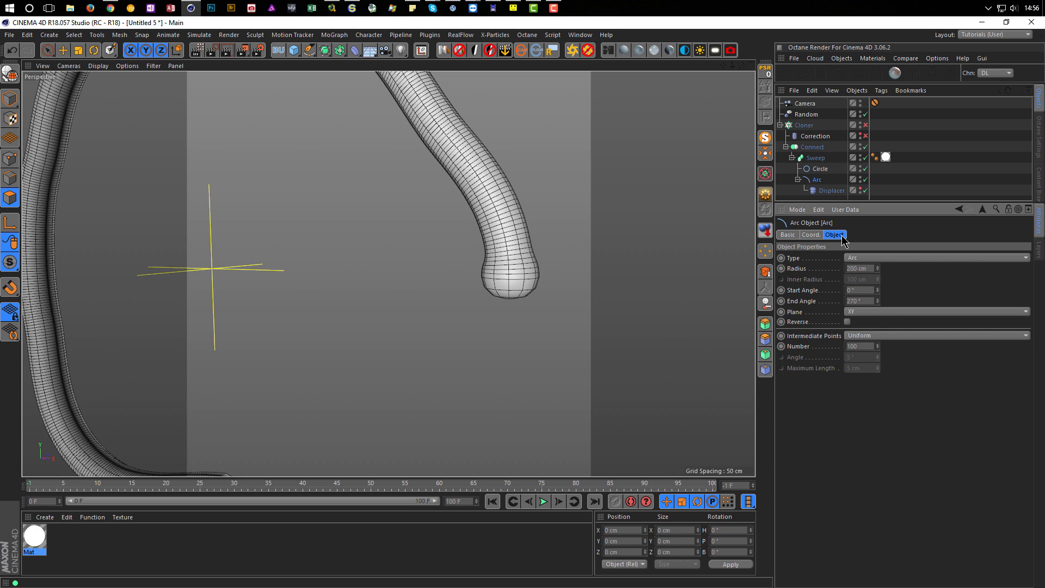
Raise the Sweep object's fillet cap steps to 8 at both the start and the end
left_click(819, 160)
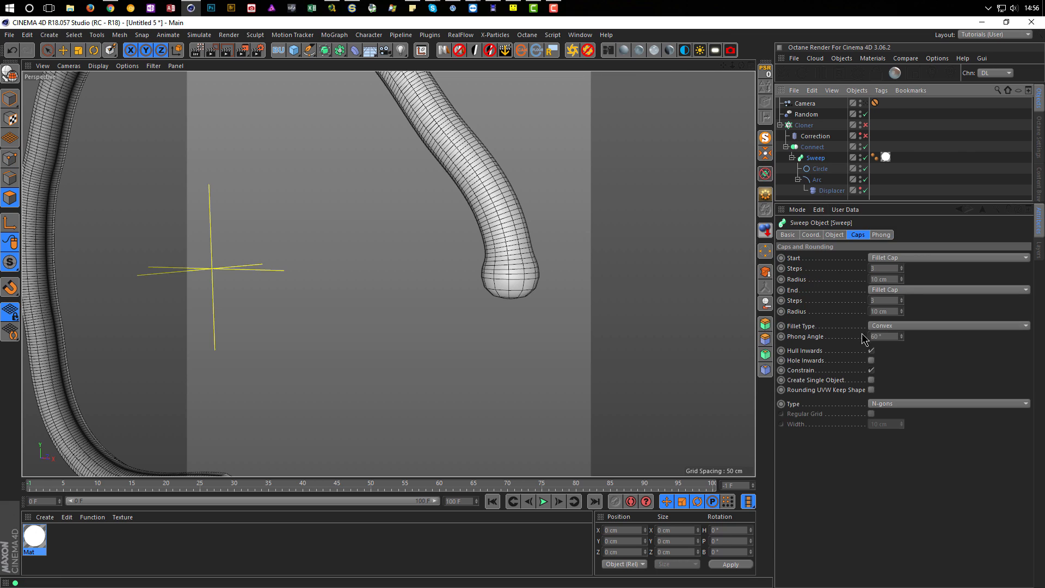
left_click(902, 267)
left_click(902, 266)
left_click(902, 267)
left_click(903, 267)
left_click(902, 267)
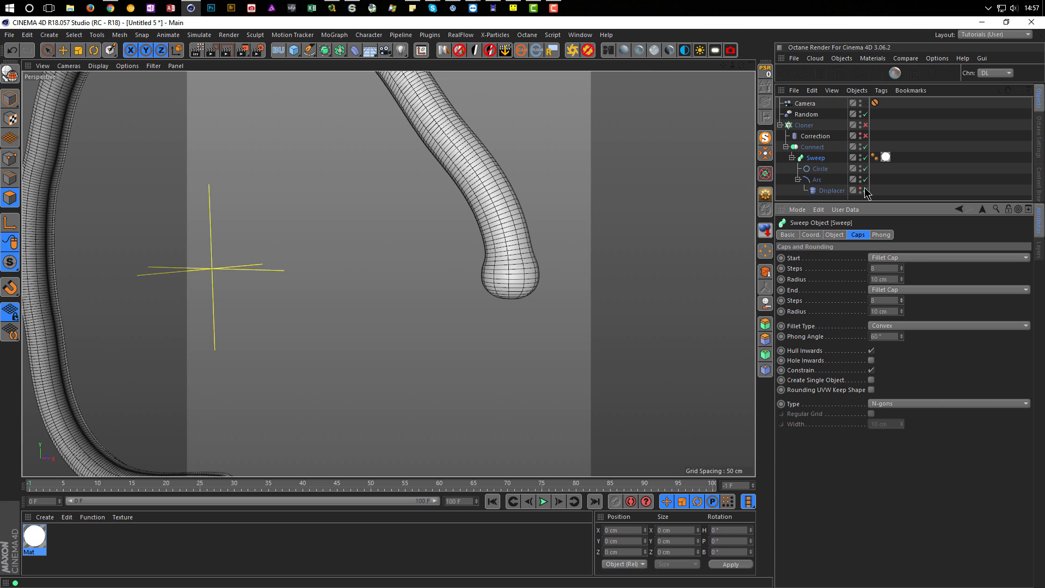
Set the Circle profile's number of intermediate points to 6
left_click(821, 168)
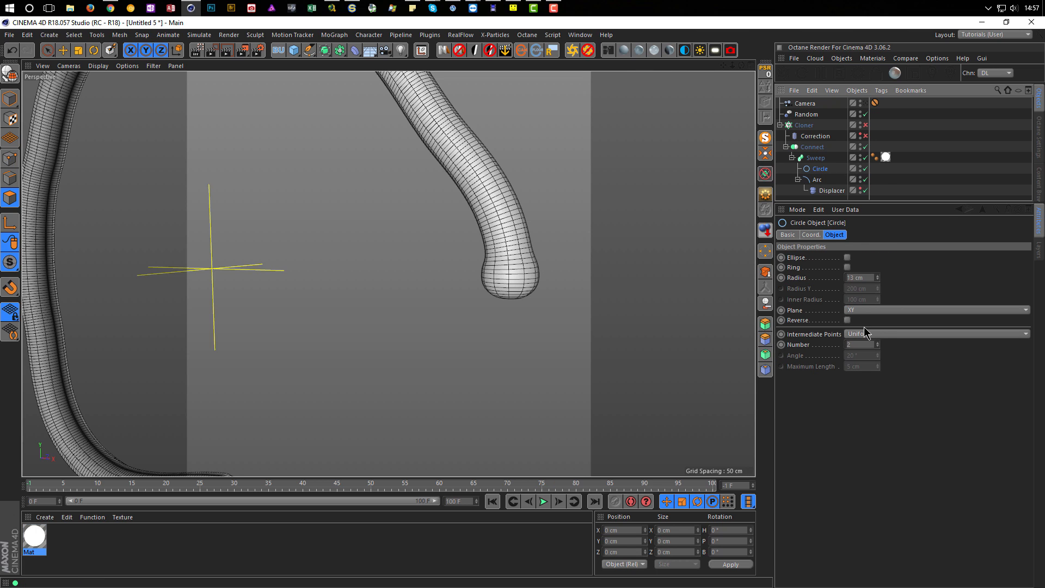
left_click(878, 343)
left_click(878, 343)
left_click(878, 343)
left_click(878, 343)
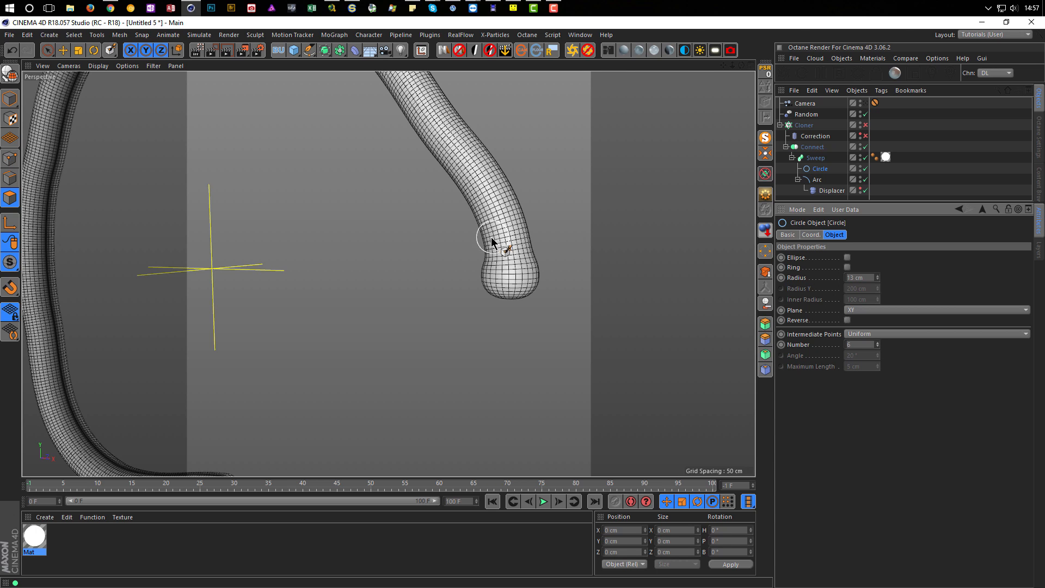
scroll(490, 233, "down", 5)
scroll(479, 233, "up", 4)
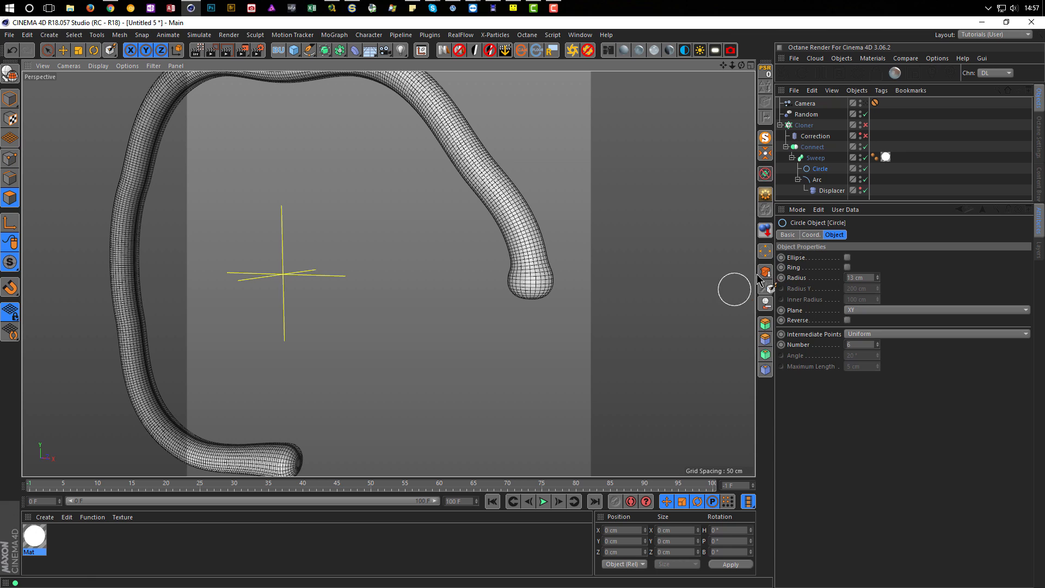
Enable the Correction deformer in the Cloner and select it for component editing
left_click(865, 136)
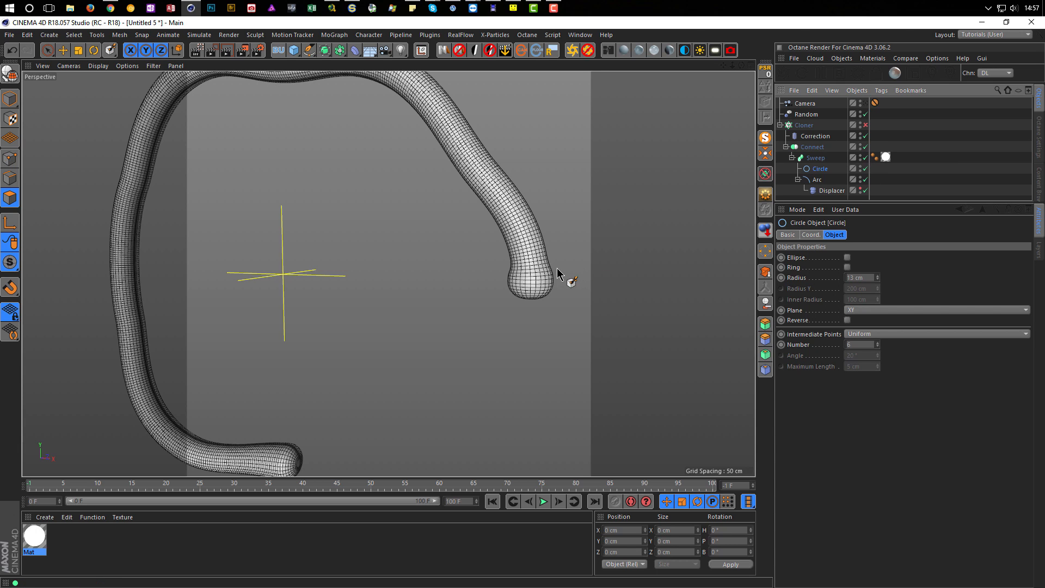
scroll(559, 260, "up", 2)
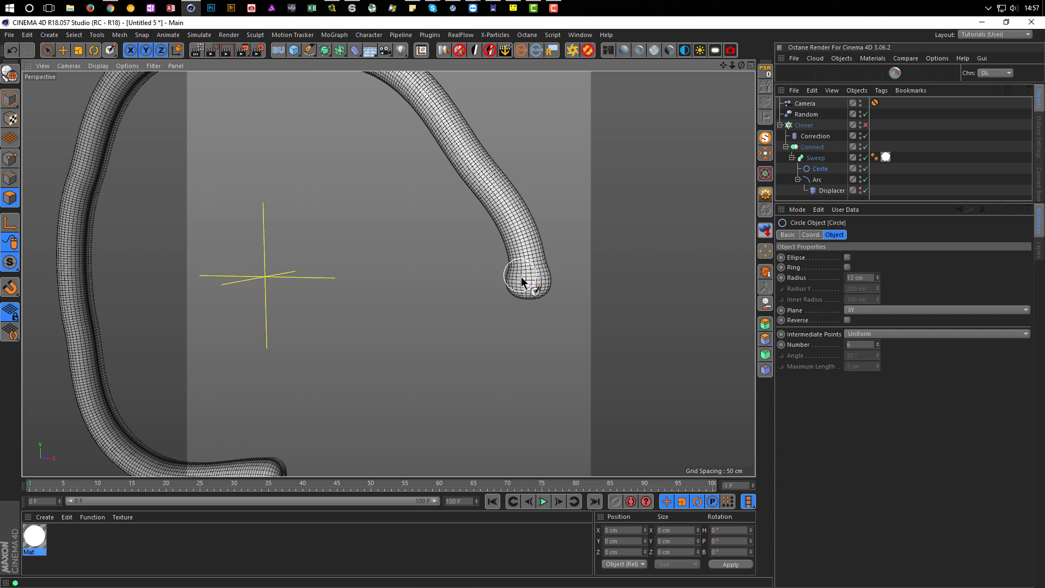
left_click(10, 158)
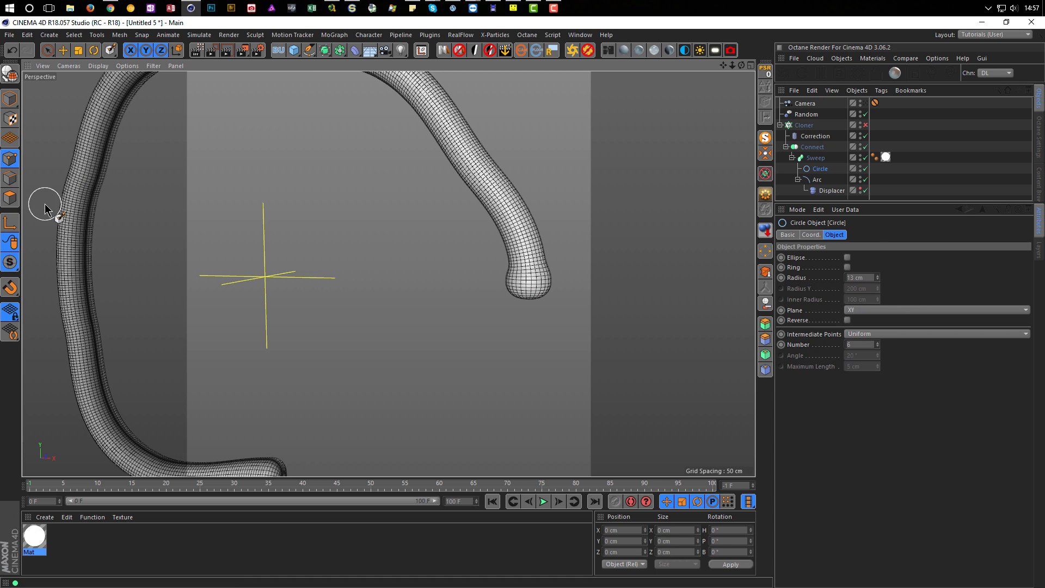
left_click(812, 147)
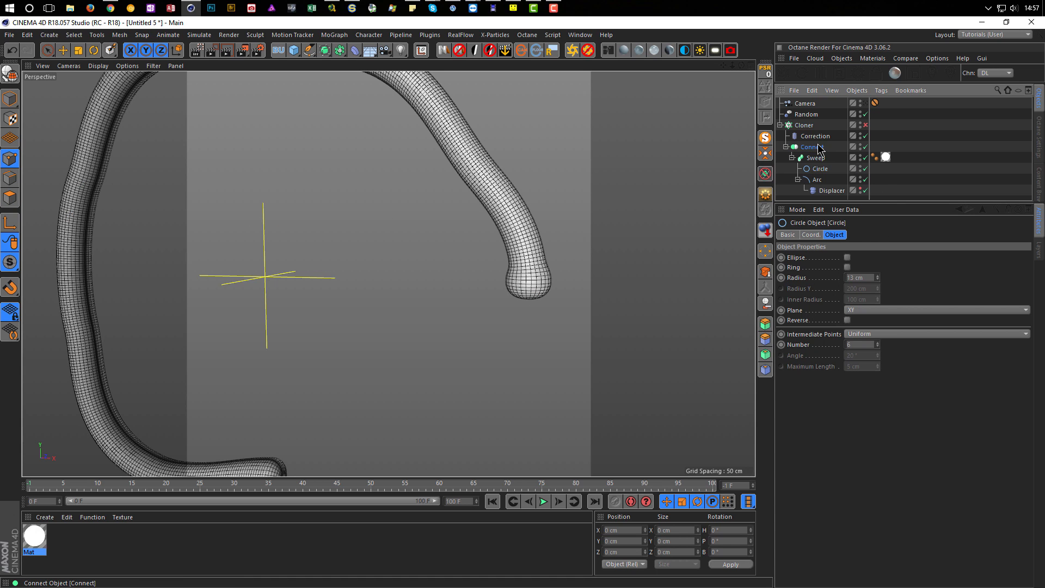
left_click(816, 137)
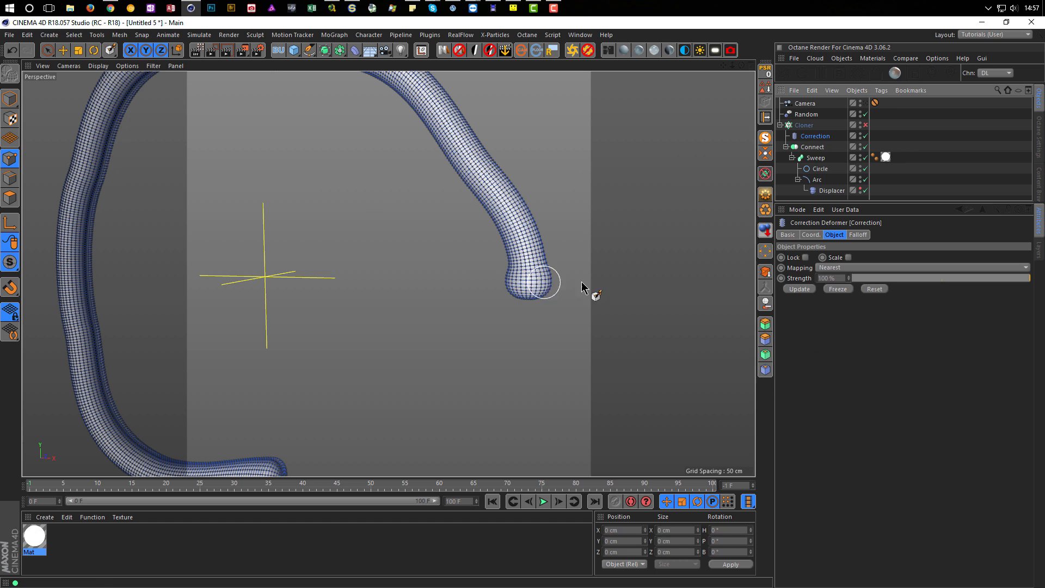
Loop-select one ring of polygons around the rounded cap at each end of the tube
scroll(574, 279, "up", 4)
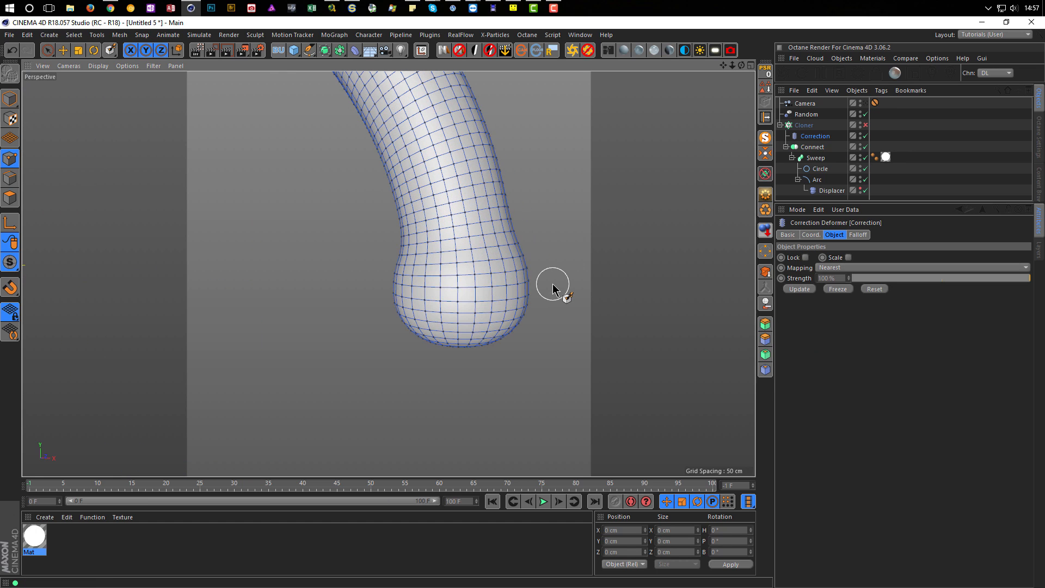
key("u")
key("l")
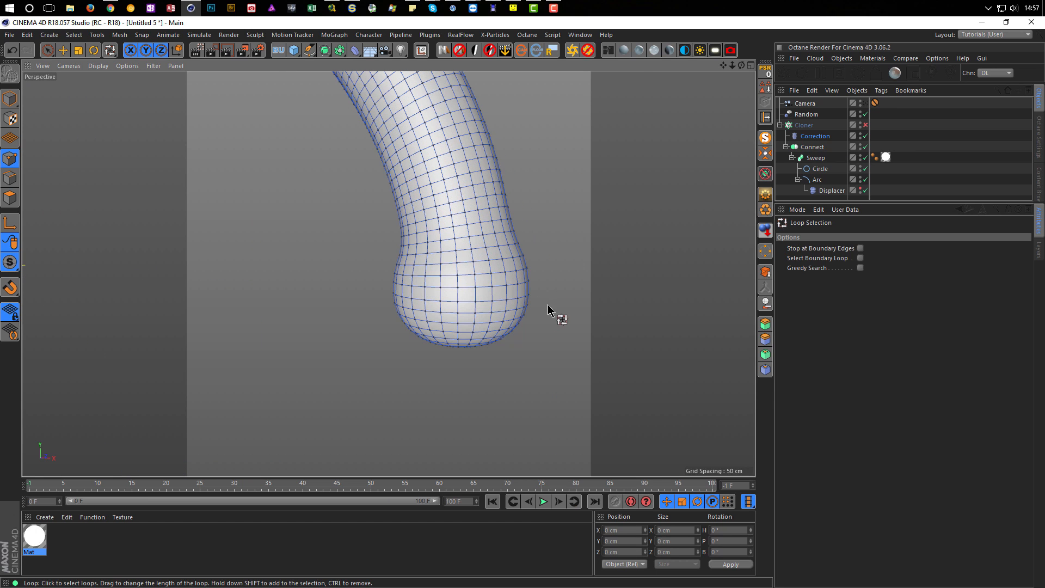
left_click(10, 198)
left_click(474, 324)
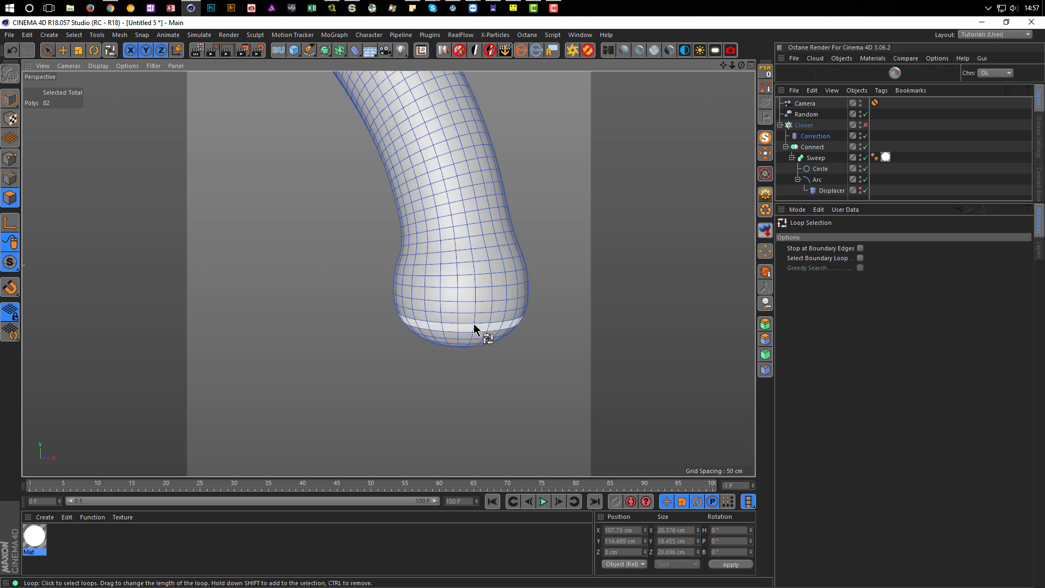
left_click(475, 317)
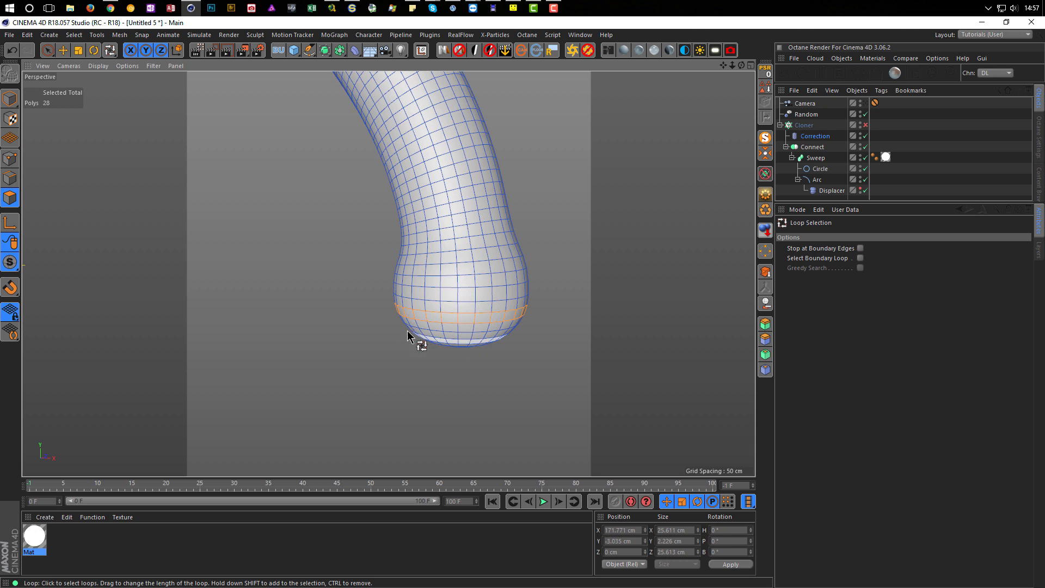
scroll(408, 339, "down", 5)
scroll(345, 368, "up", 8)
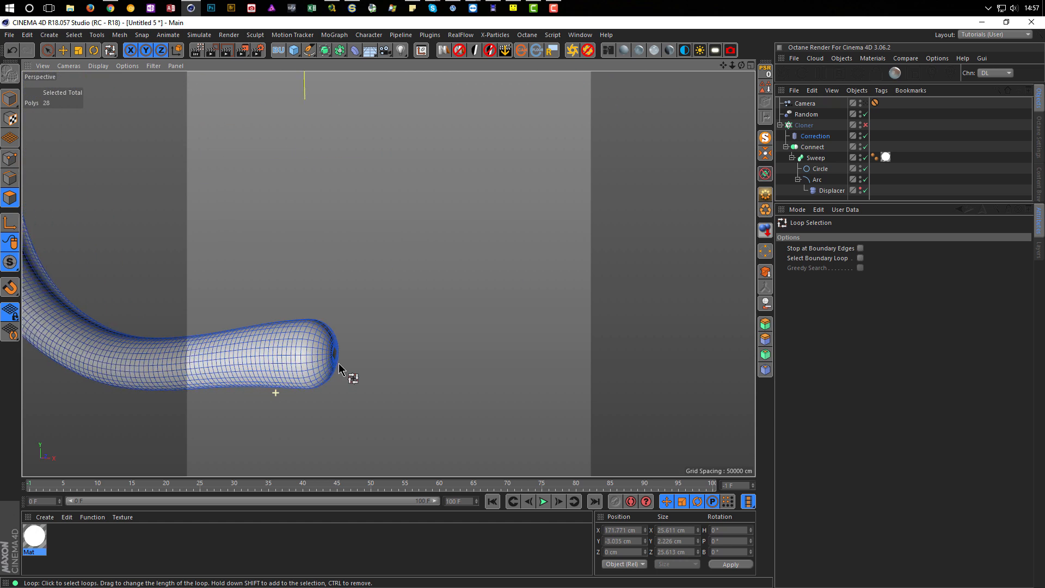
left_click(311, 344, "shift")
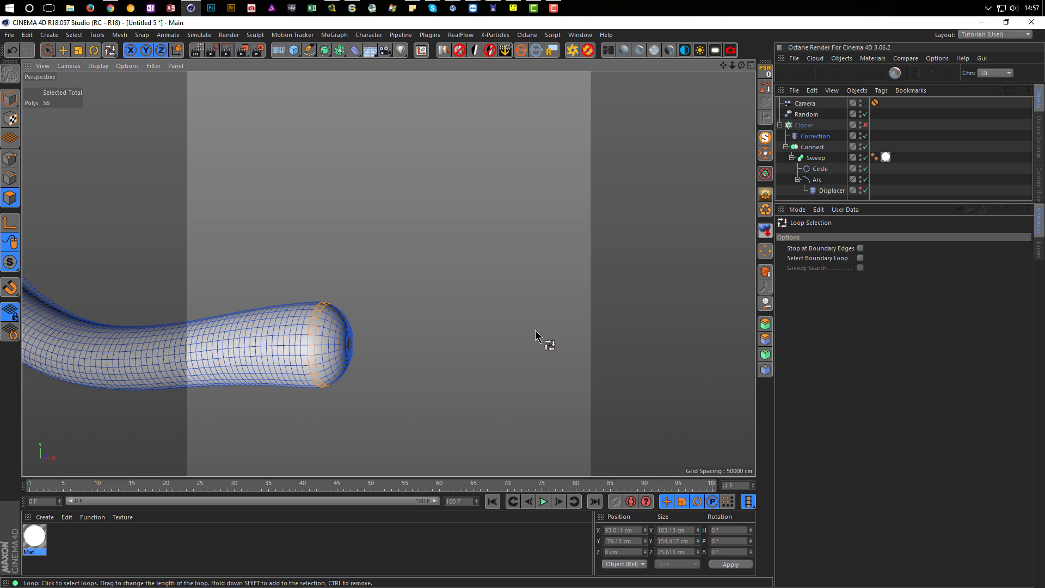
Fill the polygon selection across both rounded end caps of the tube, up to the selected rings
key("u")
key("f")
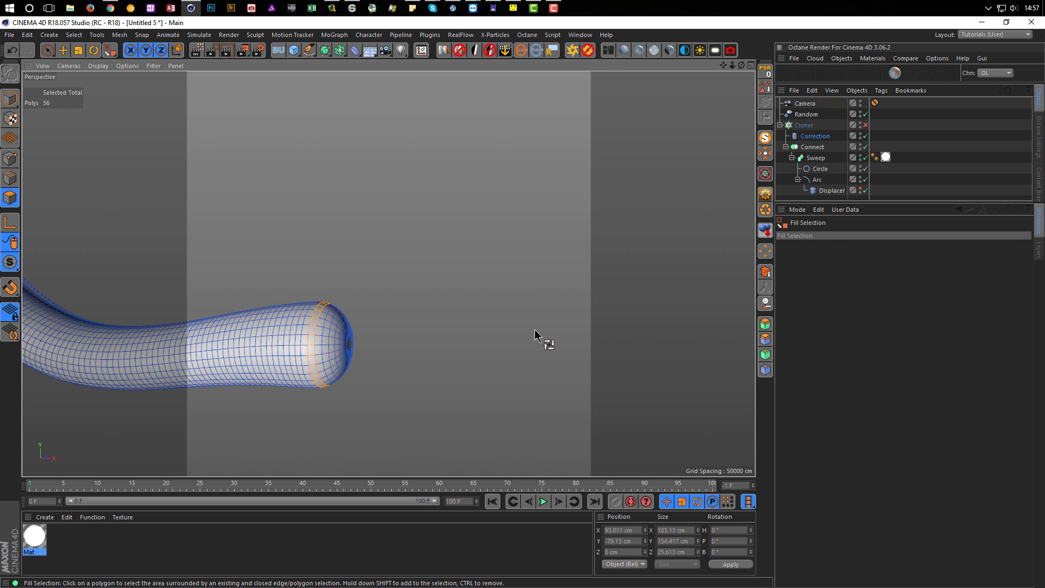
left_click(345, 351)
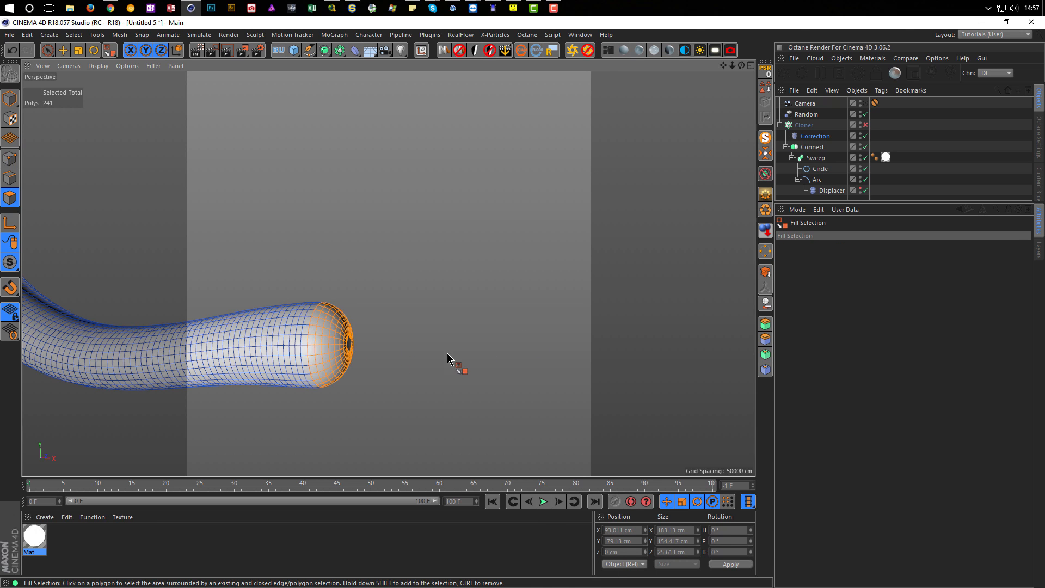
scroll(489, 326, "down", 6)
left_click_drag(623, 272, 603, 252, "alt")
left_click(615, 211, "shift")
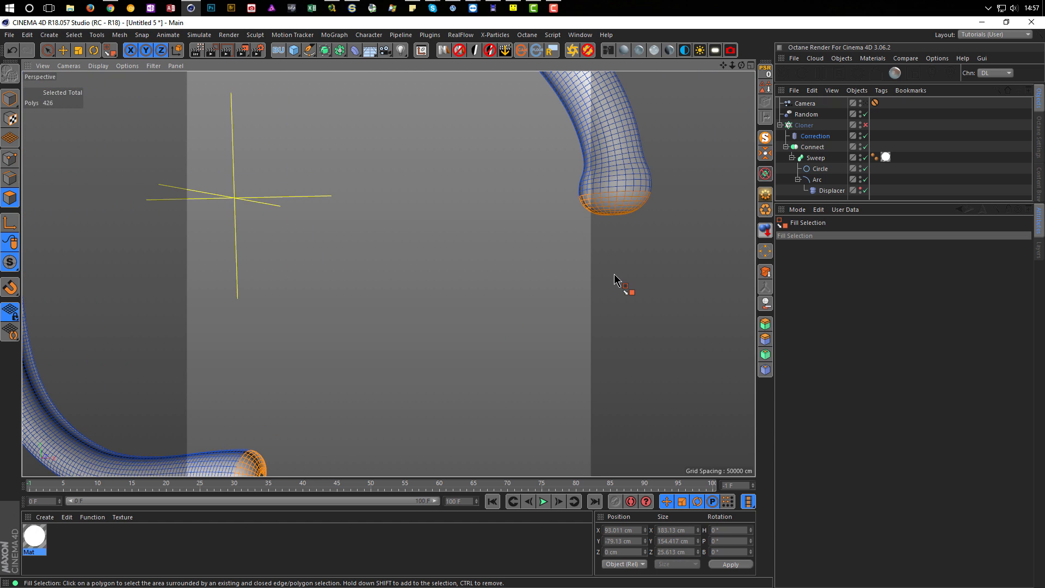
Set a vertex weight of 100% in Set mode on the selected end-cap polygons
left_click(74, 34)
left_click(105, 332)
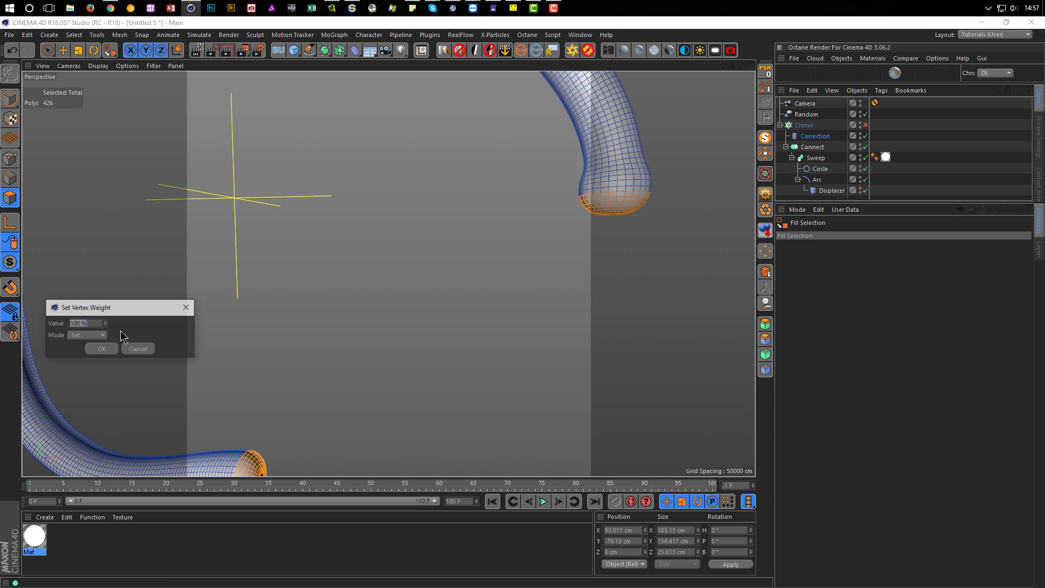
left_click(101, 350)
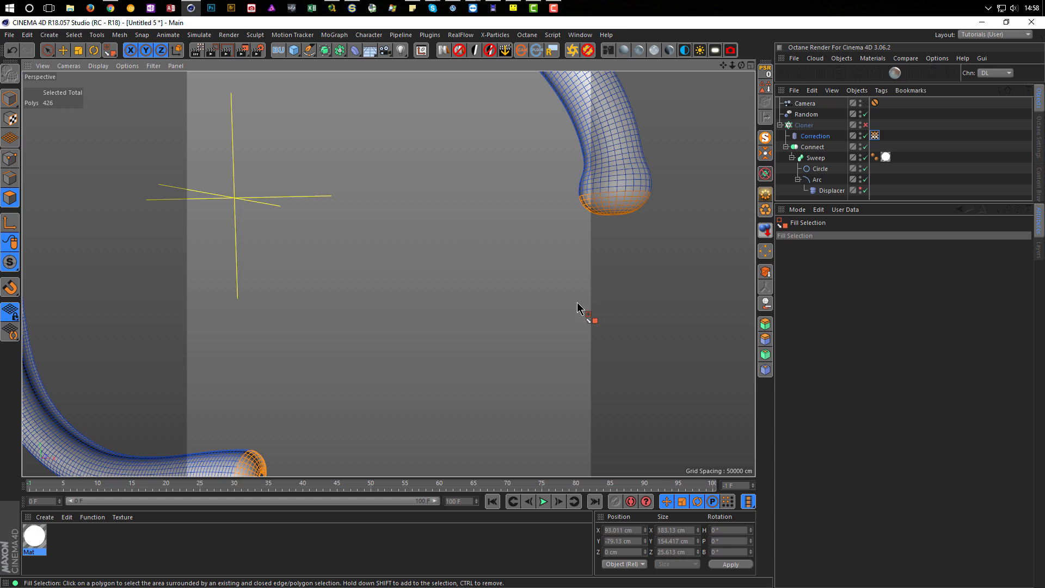
Assign the Correction deformer's vertex map to the Vertex Map shader in the Mat material's luminance texture
double_click(31, 539)
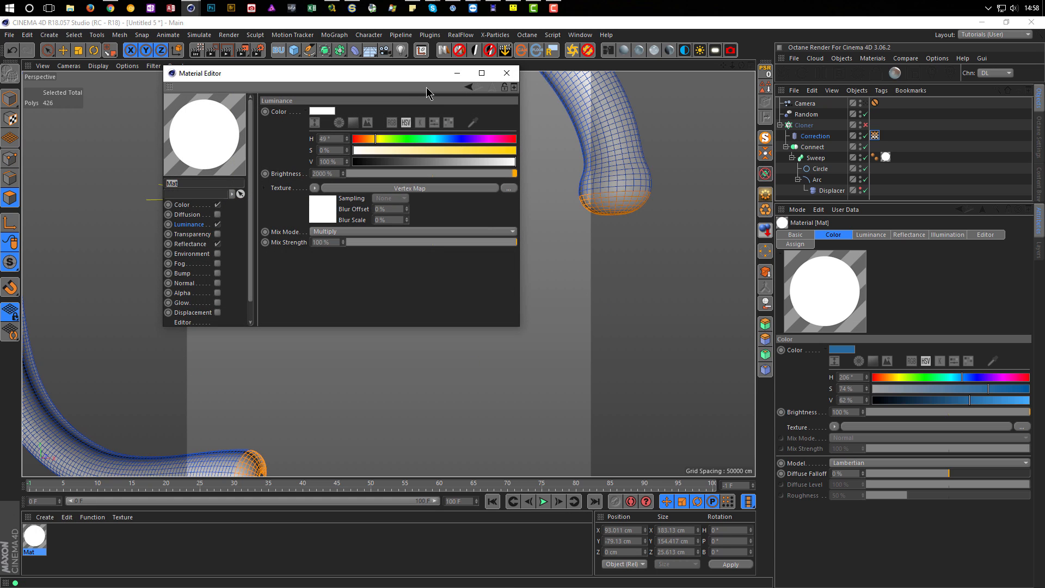
left_click_drag(413, 71, 872, 251)
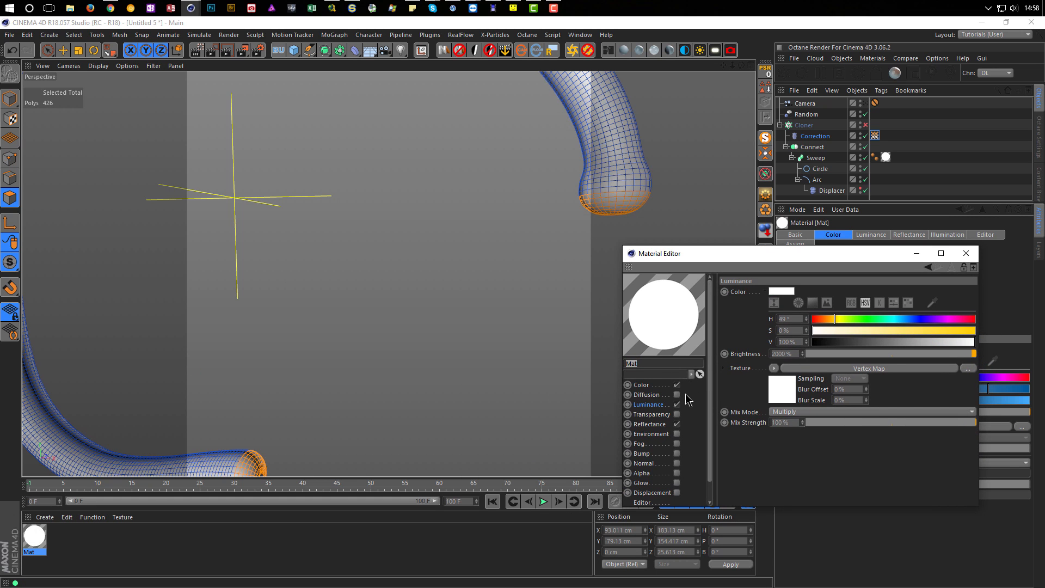
left_click(787, 401)
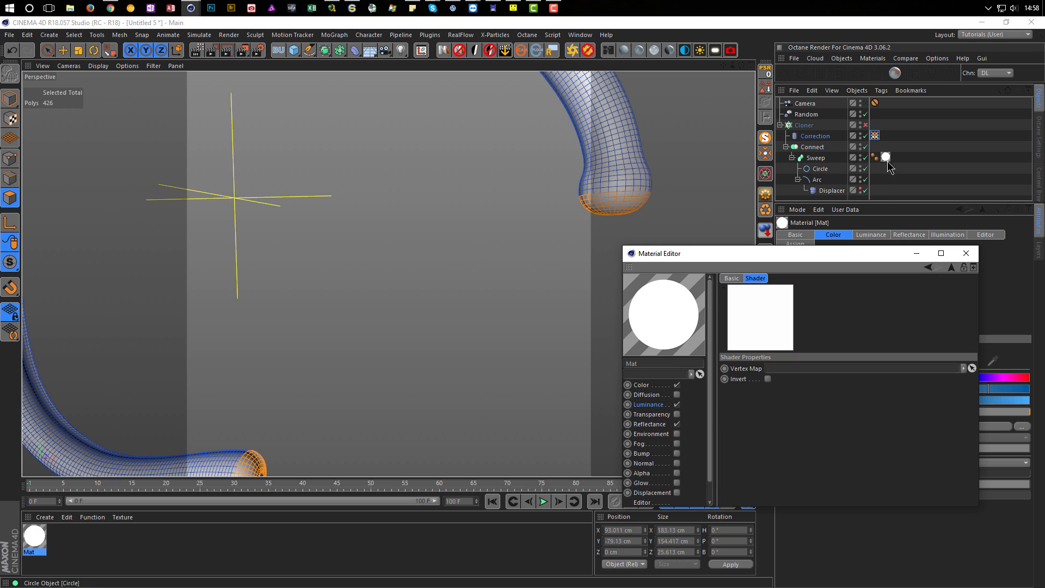
left_click_drag(875, 136, 835, 368)
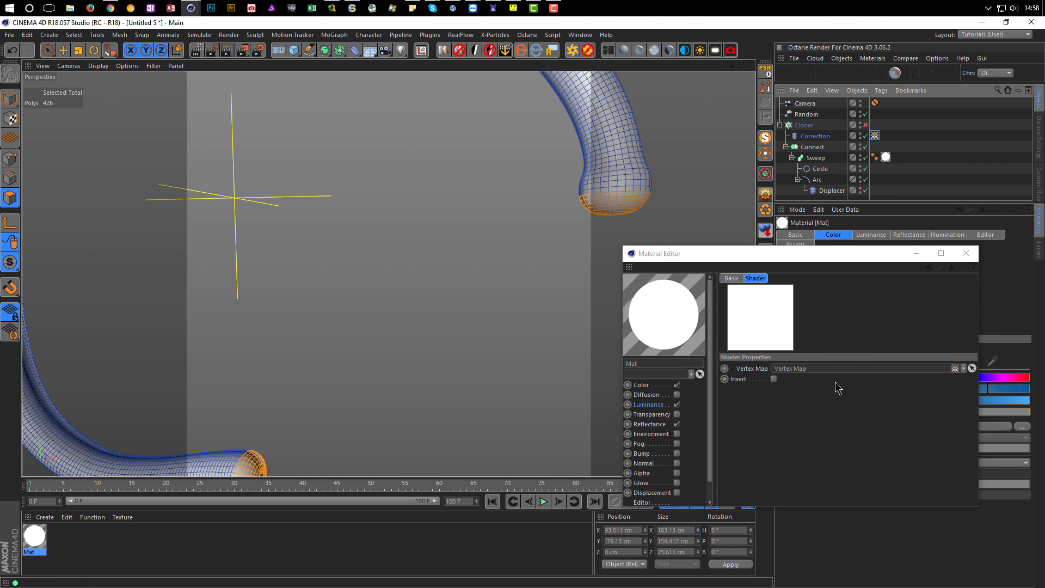
Frame the whole tube and start an interactive render region over it
scroll(414, 276, "down", 5)
left_click_drag(414, 277, 519, 250, "alt")
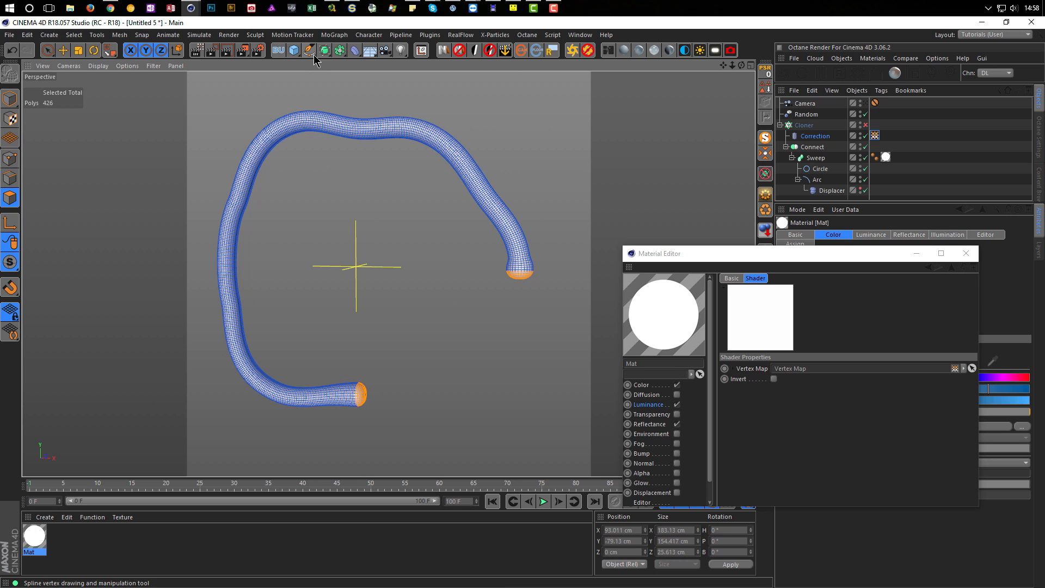
left_click(197, 50)
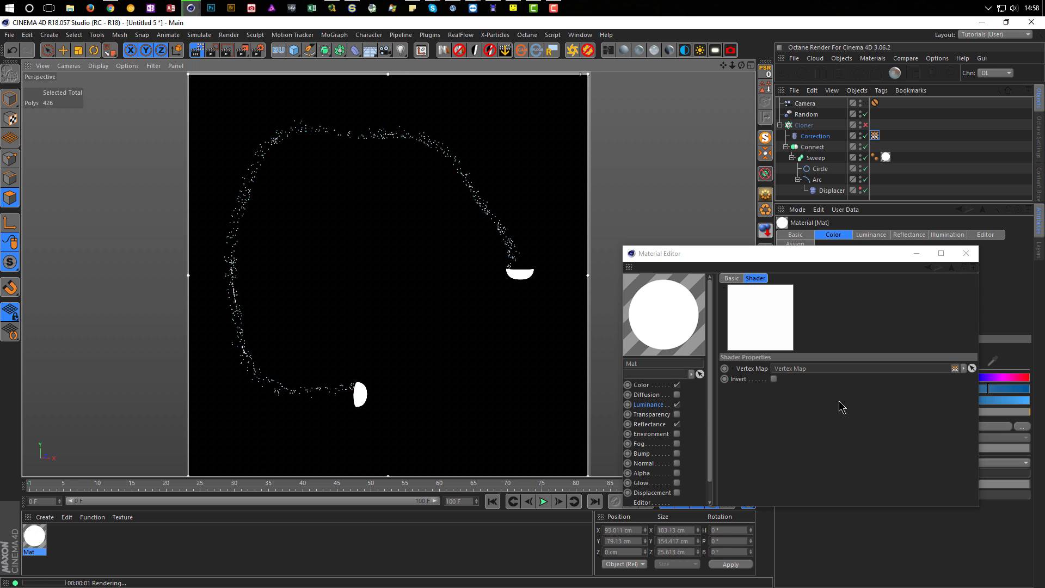
Open the vertex map in the Paint Tool and apply Smooth to the whole map three times
left_click_drag(869, 256, 698, 396)
double_click(875, 135)
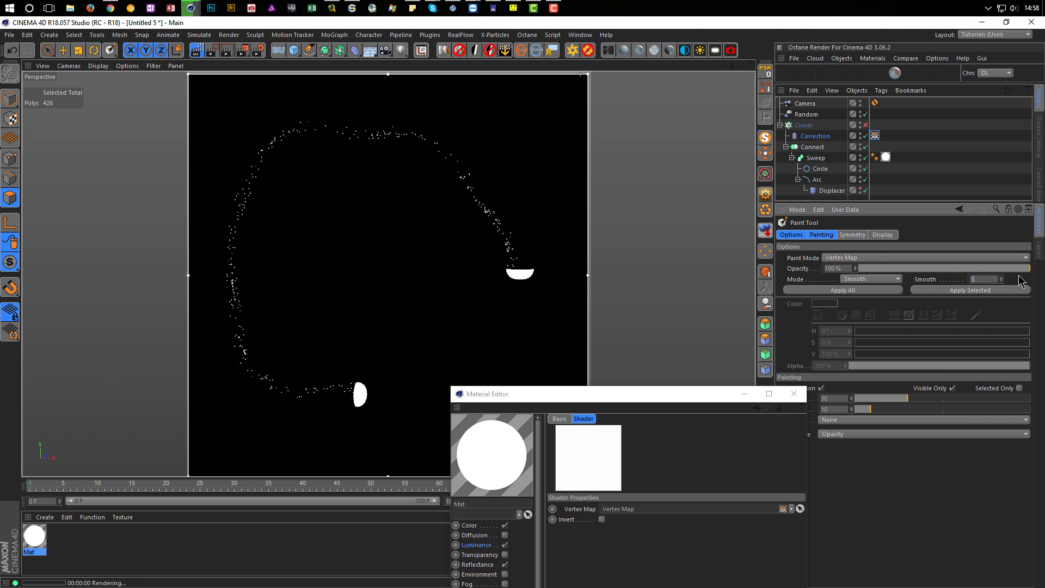
left_click(843, 290)
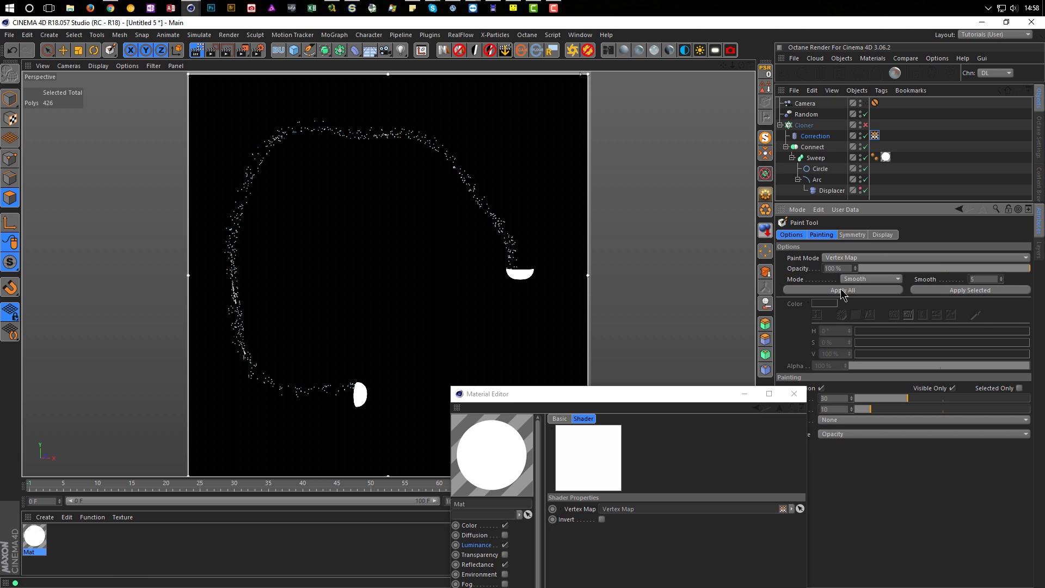
left_click(842, 290)
left_click(842, 290)
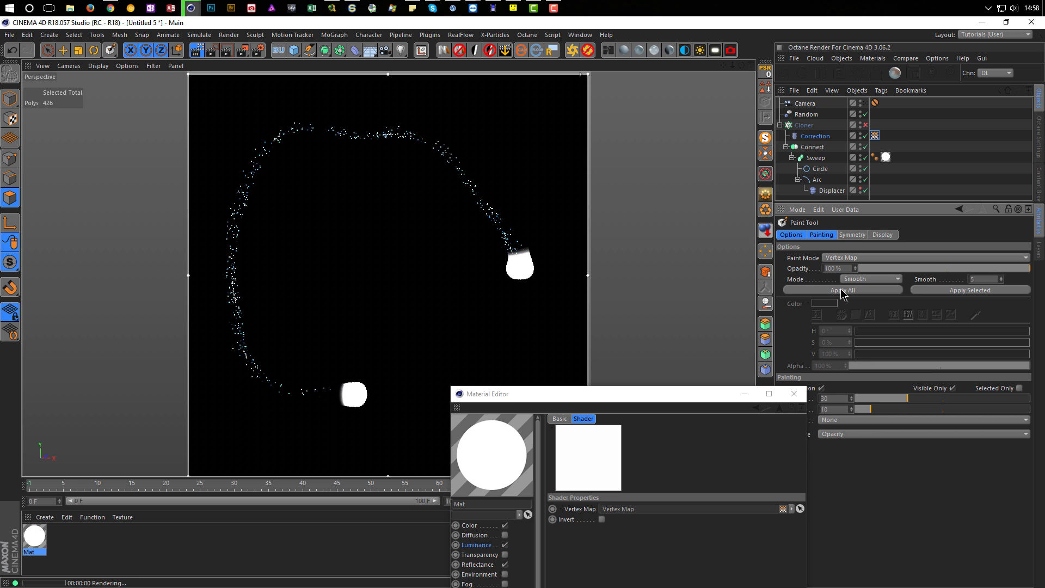
Smooth the whole vertex map four more times and once again with the Smooth value at 10
left_click(842, 290)
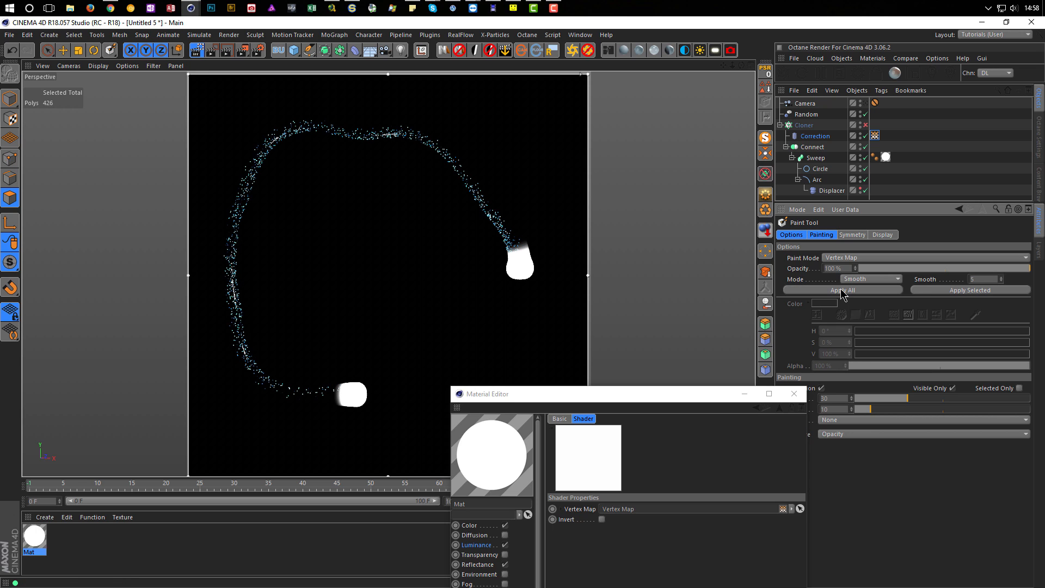
left_click(842, 290)
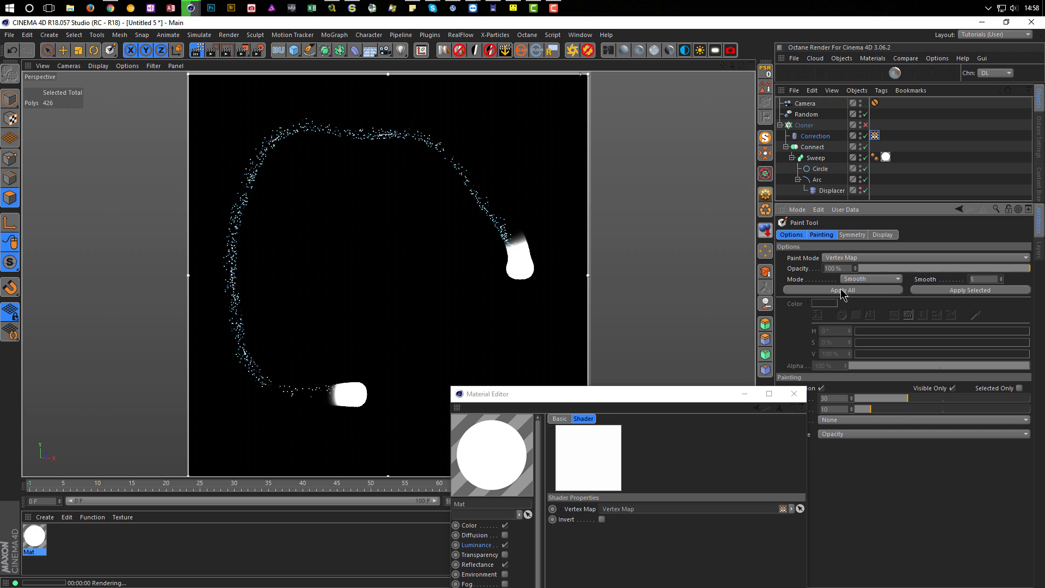
left_click(842, 290)
left_click(842, 291)
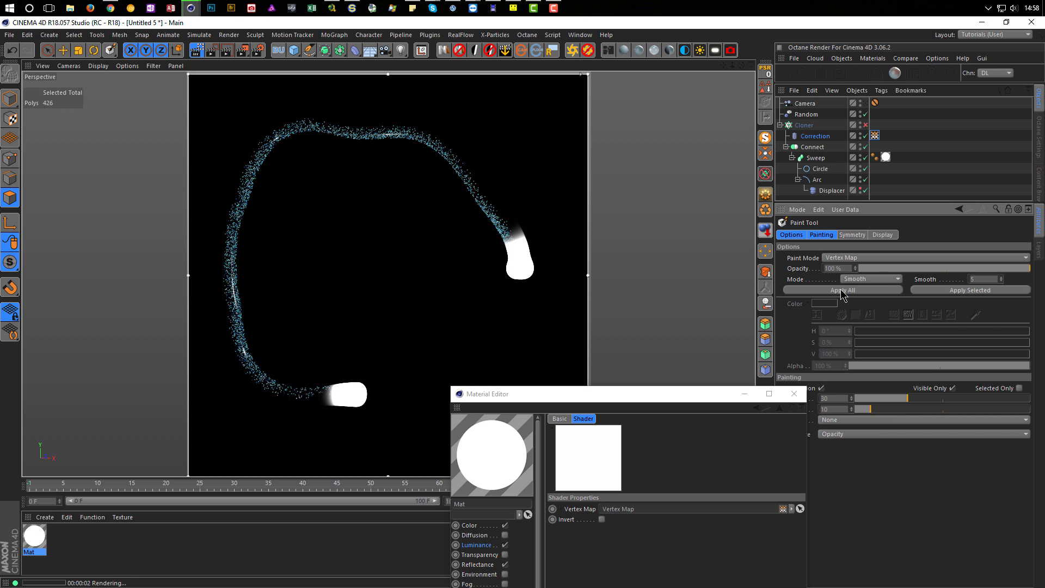
left_click(978, 279)
type("10")
left_click(837, 290)
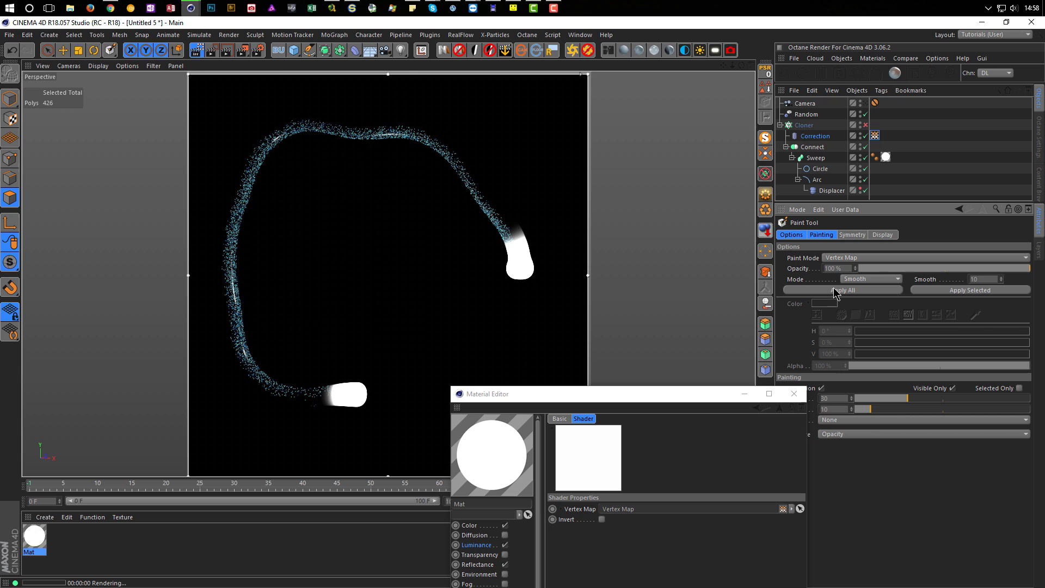
double_click(987, 278)
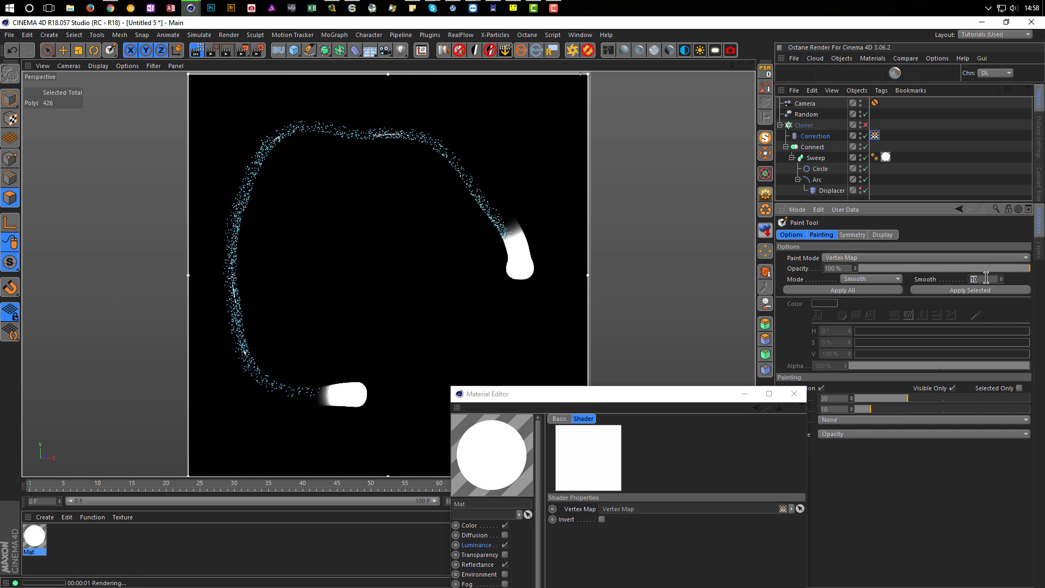
Try Intensity mode on the whole vertex map and undo back to the barely smoothed end caps
left_click(877, 279)
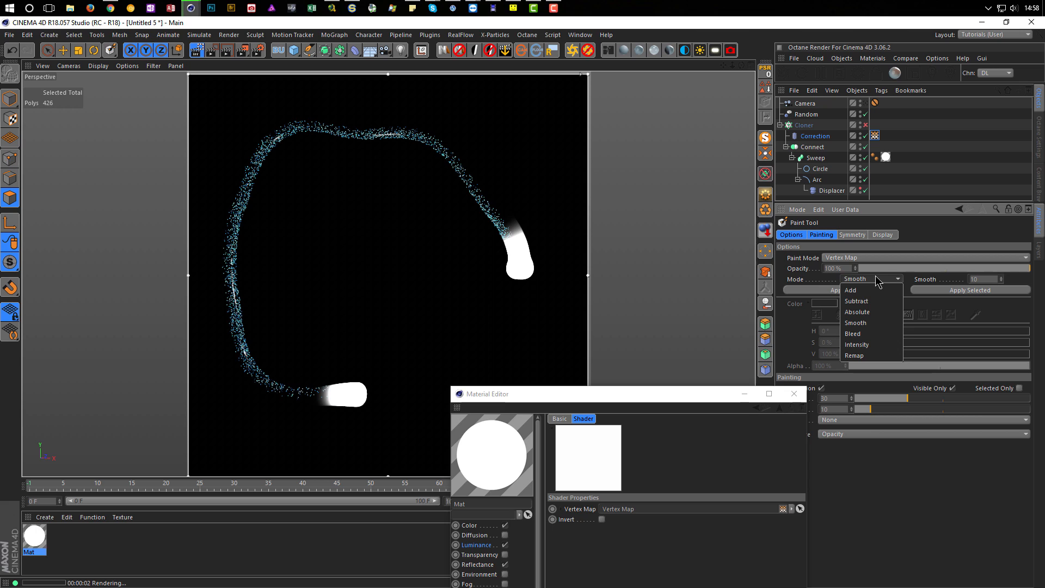
left_click(873, 342)
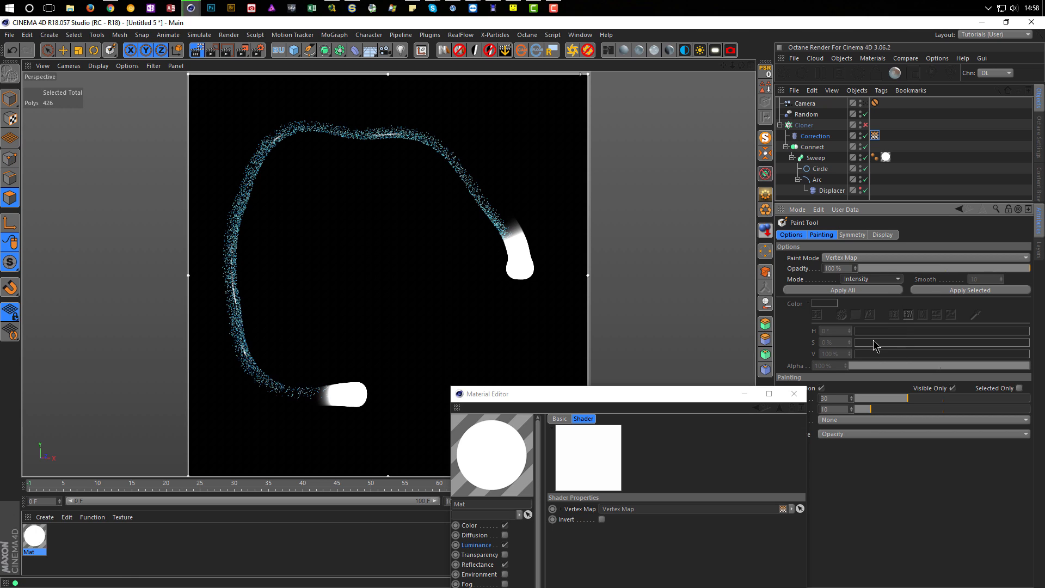
left_click(863, 291)
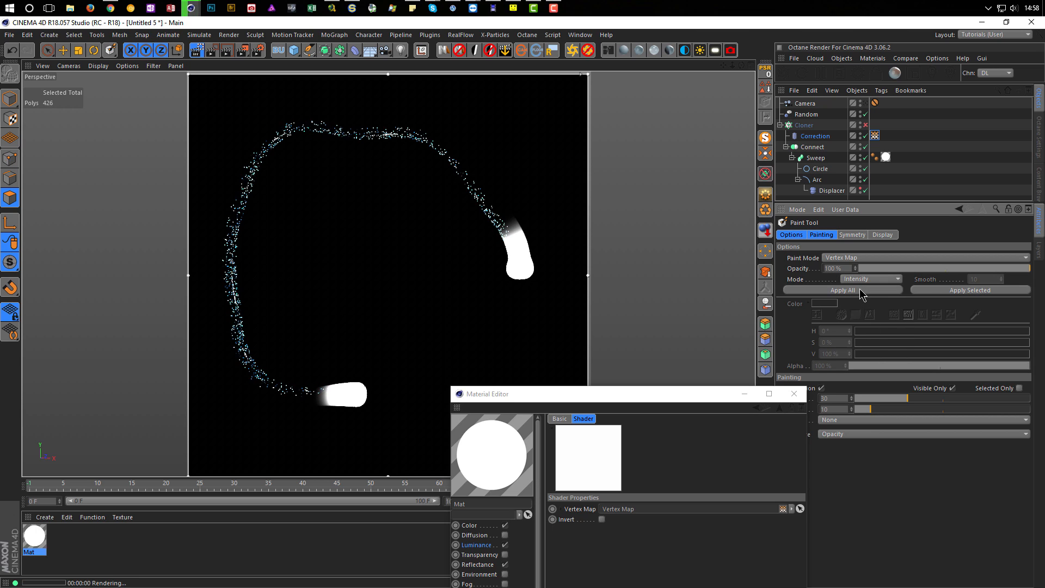
key("ctrl+z")
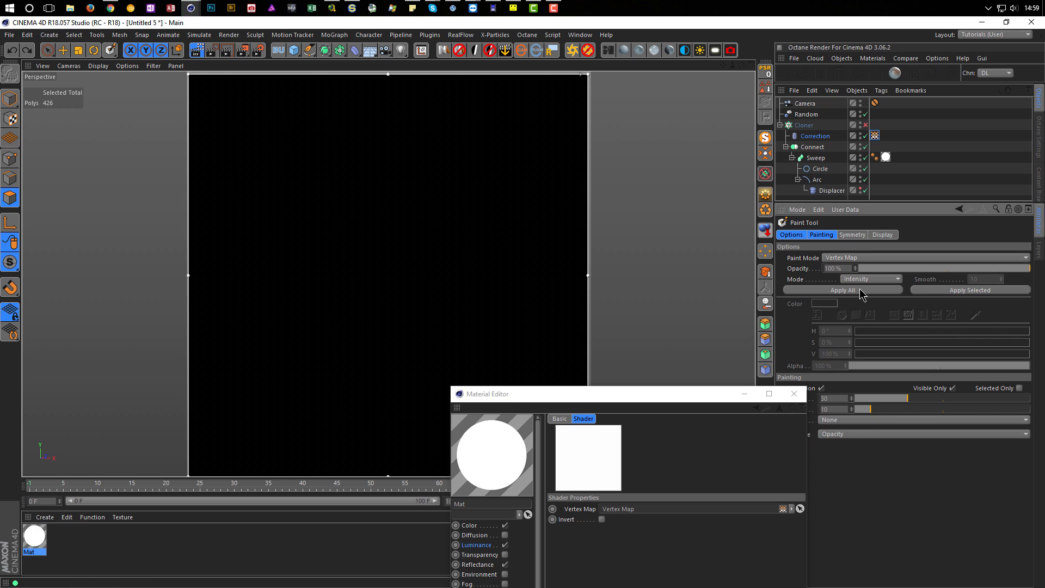
left_click(863, 291)
left_click(862, 291)
left_click(862, 291)
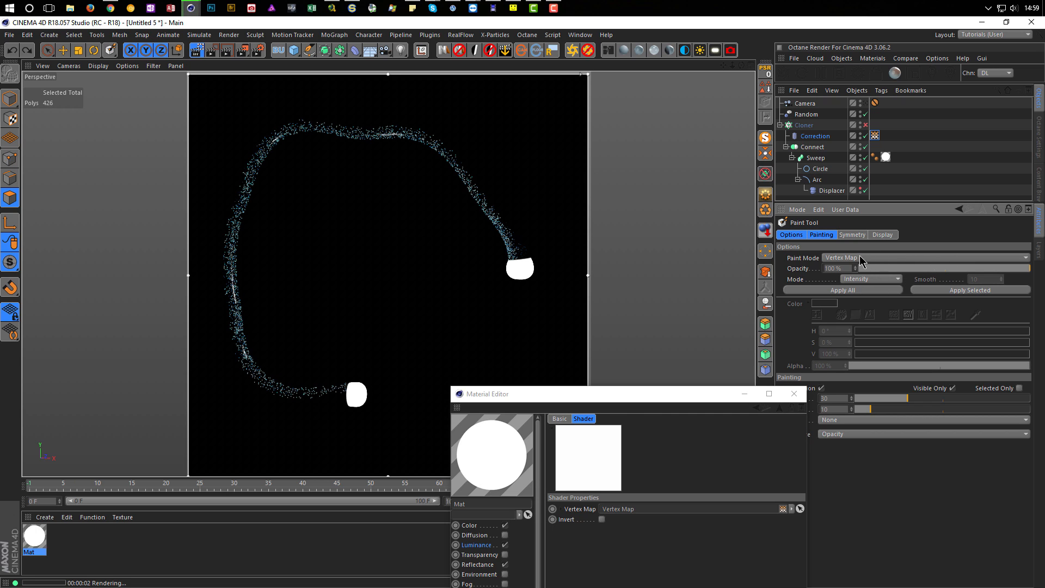
Switch the Paint Tool back to Smooth mode with a value of 1 and apply it to the whole vertex map eight times
left_click(857, 279)
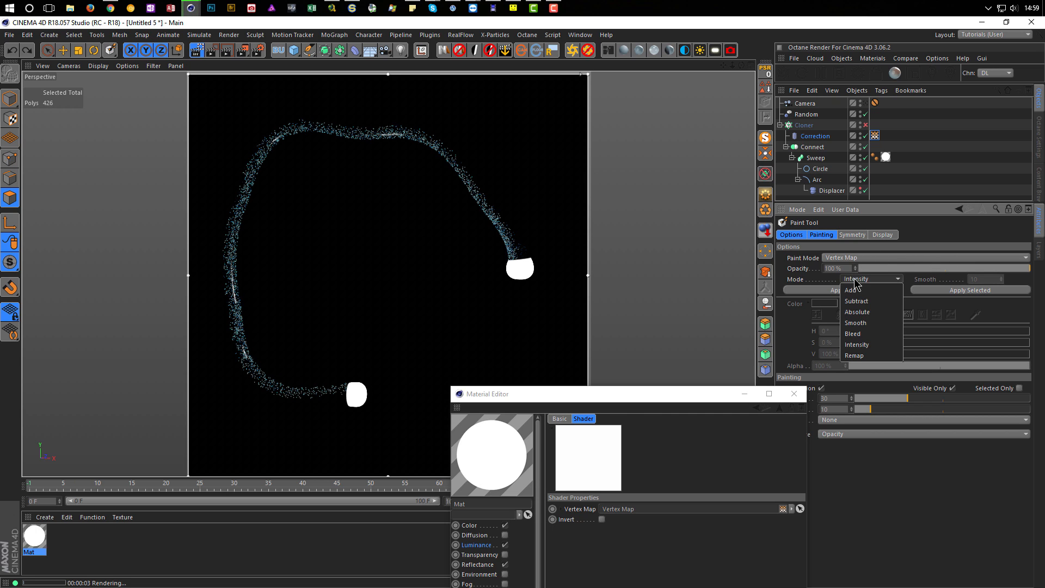
left_click(861, 324)
left_click(950, 292)
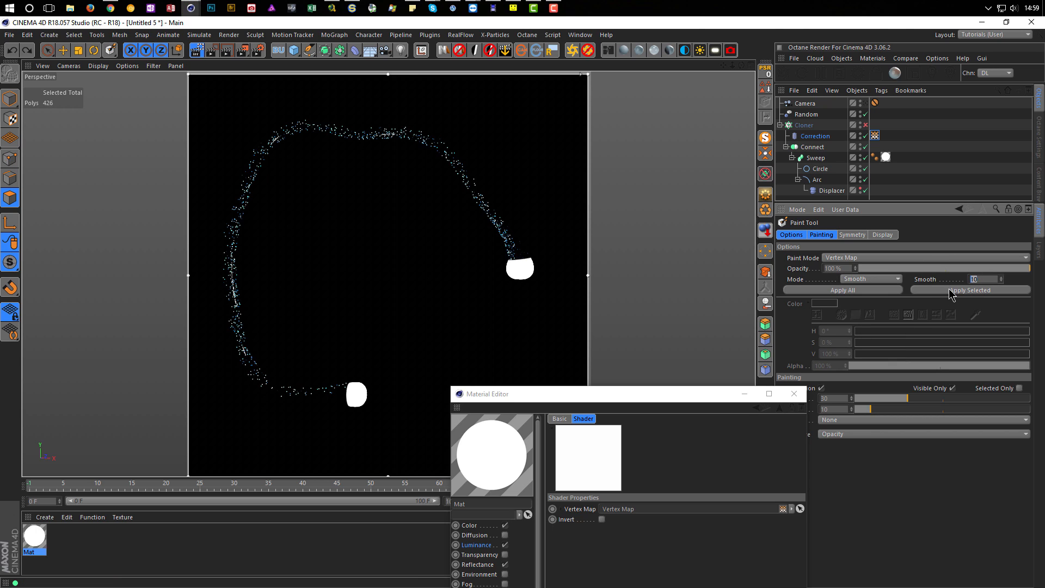
left_click(853, 294)
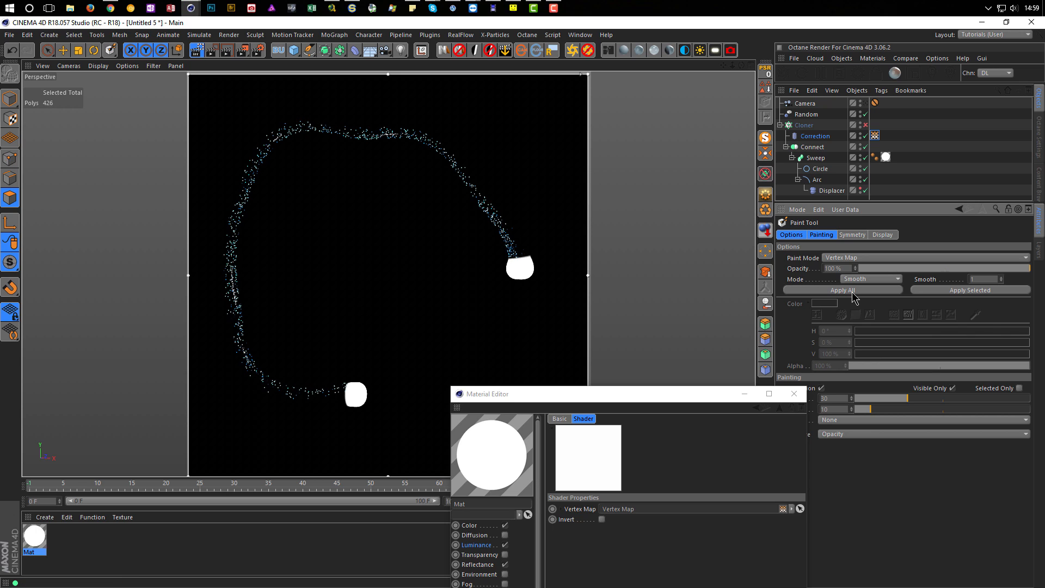
left_click(853, 294)
left_click(852, 294)
left_click(852, 294)
left_click(853, 294)
left_click(852, 294)
left_click(852, 294)
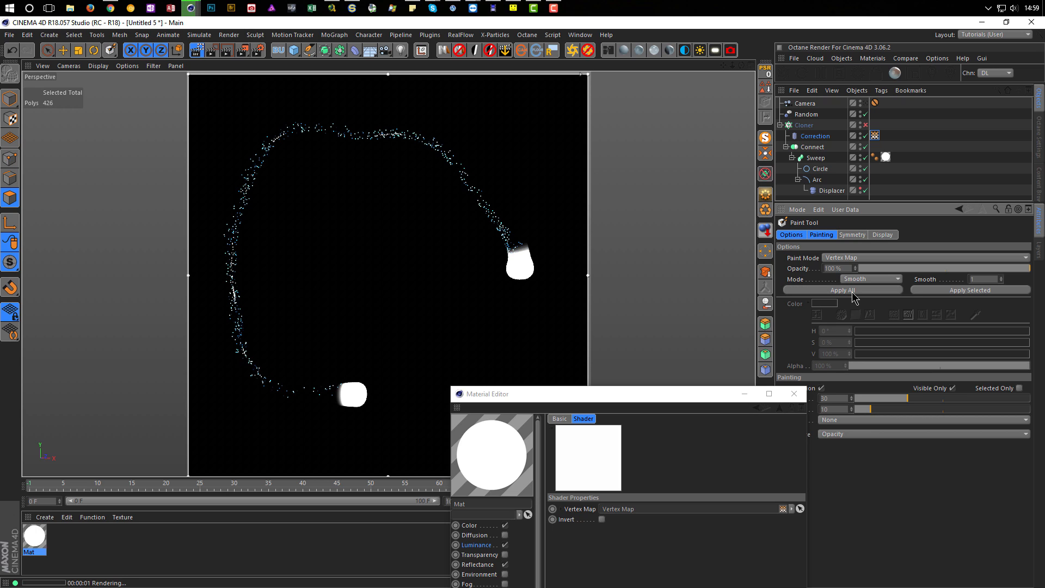
left_click(853, 294)
Set the Smooth value to 5 and apply it to the whole vertex map three times
double_click(985, 281)
type("5")
left_click(878, 291)
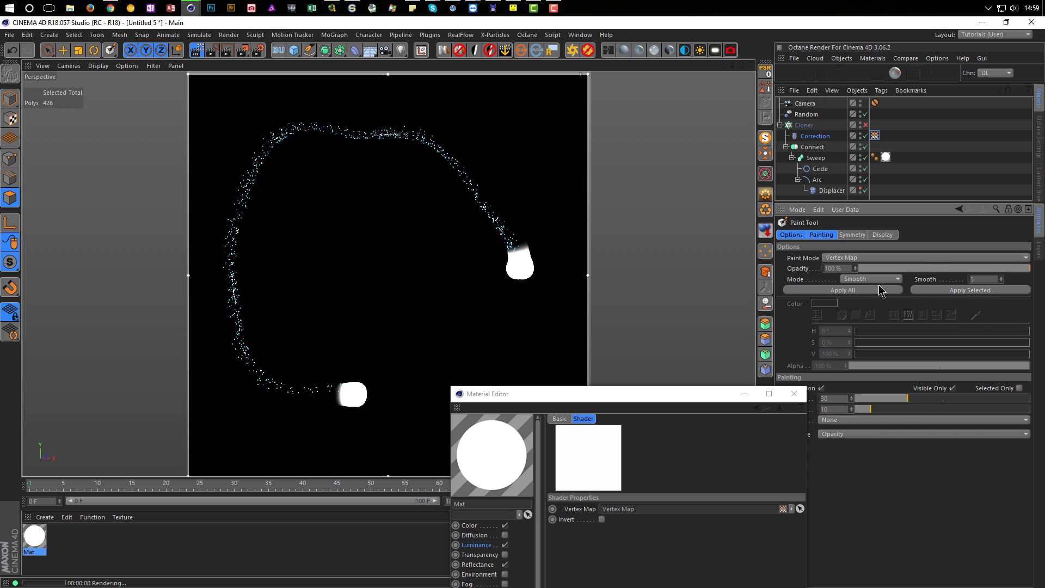
left_click(878, 291)
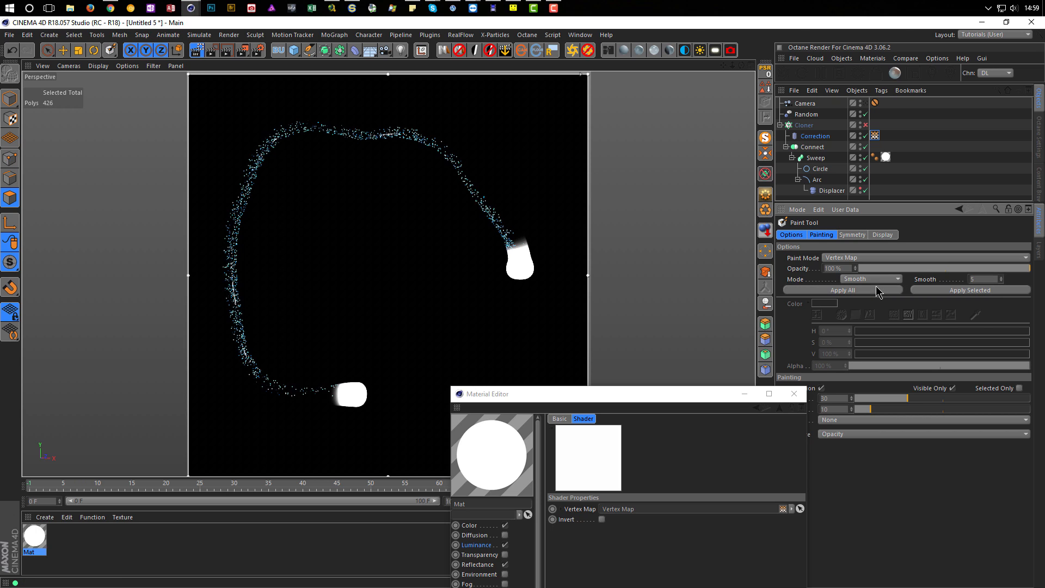
left_click(878, 291)
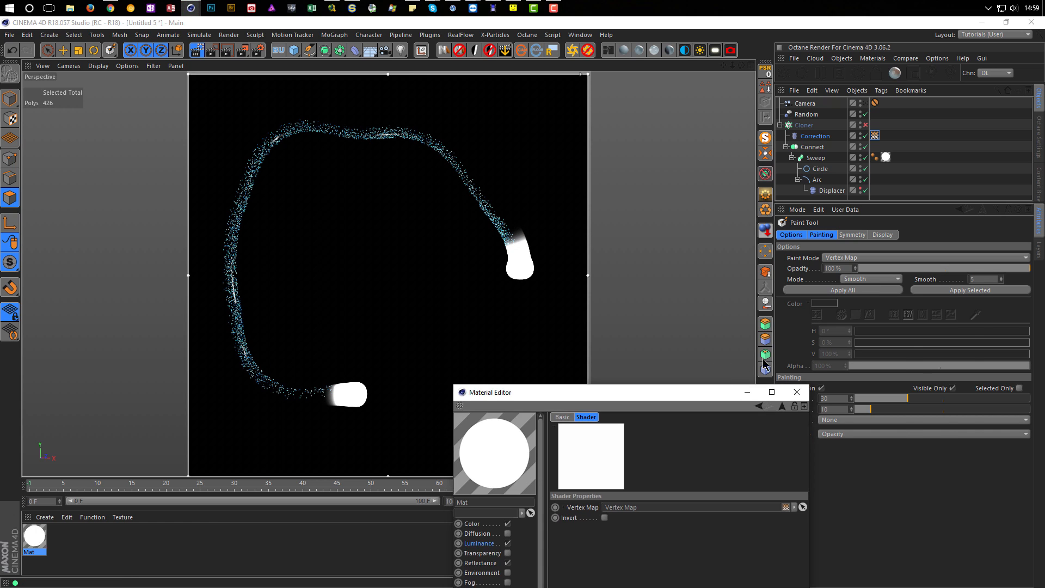
Lower the Mix Strength of the Mat material's luminance texture to 3%, keeping the Material Editor clear of the render
left_click_drag(639, 394, 808, 280)
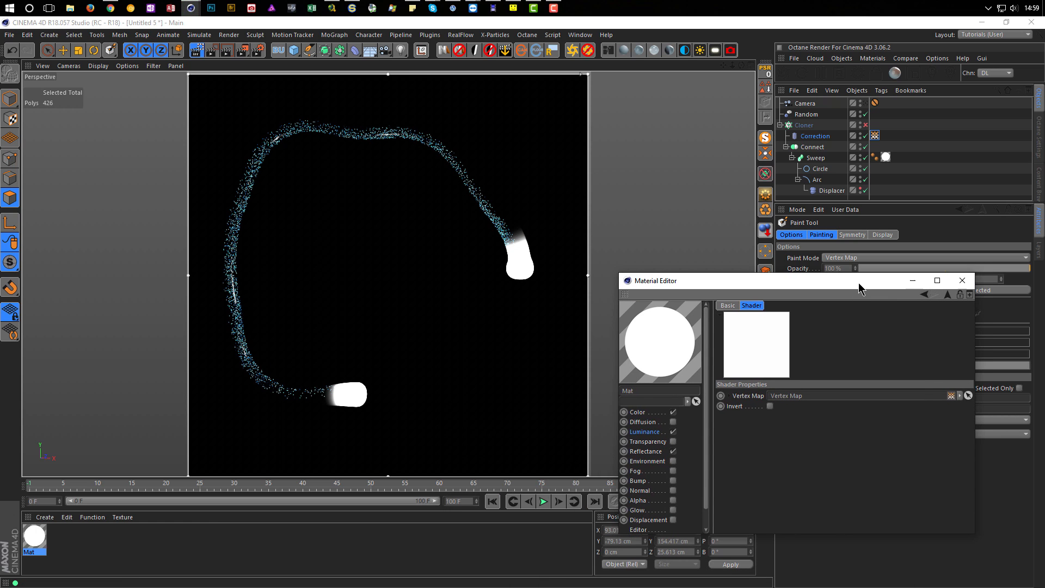
left_click(646, 431)
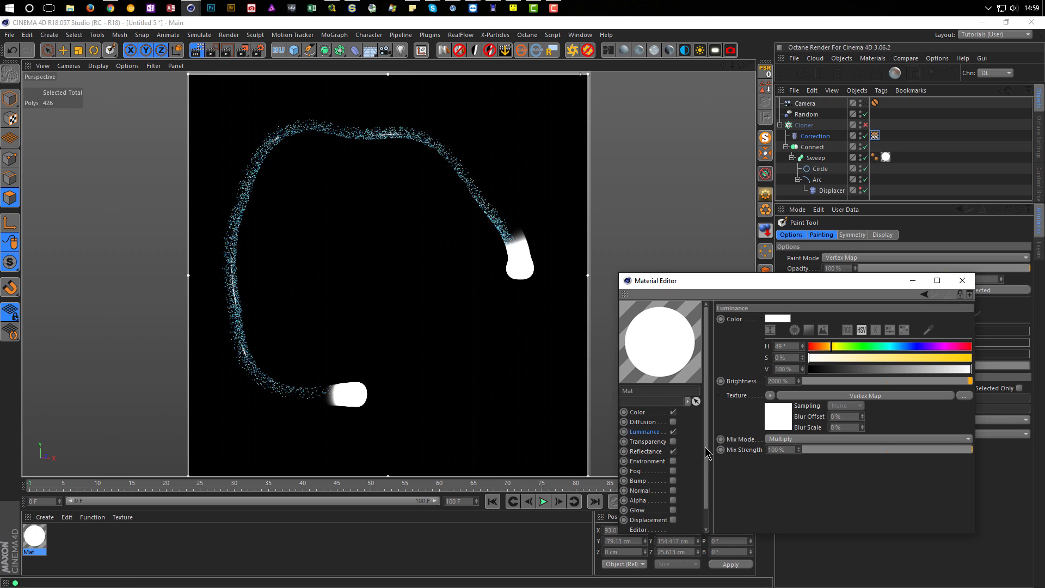
left_click(805, 451)
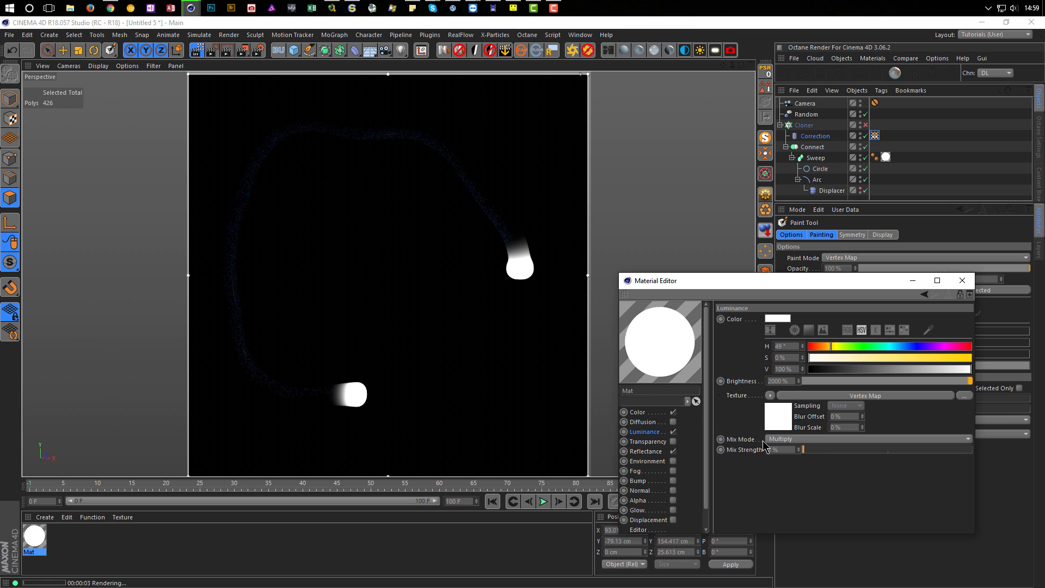
left_click(801, 451)
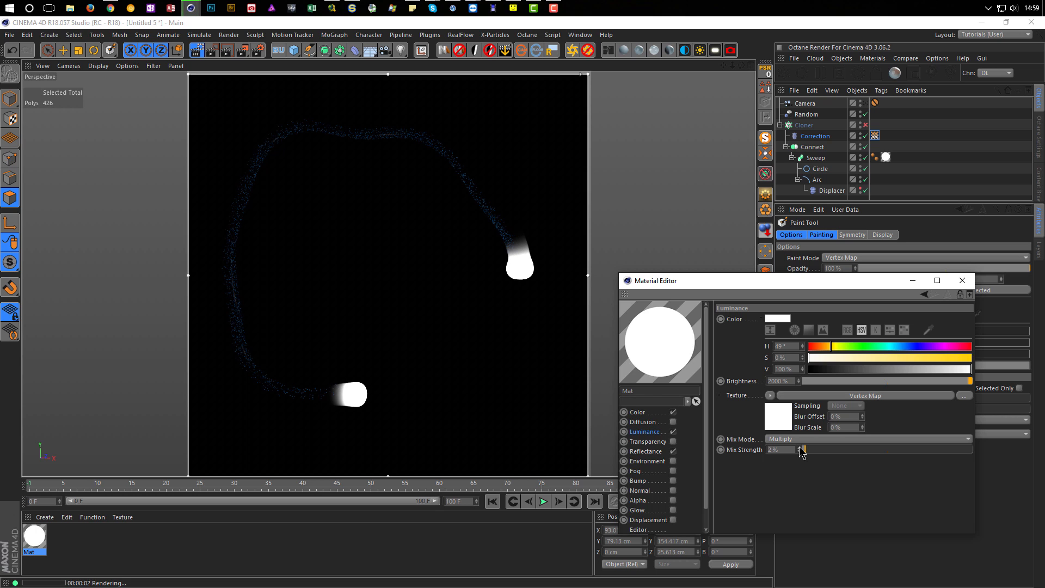
left_click(801, 451)
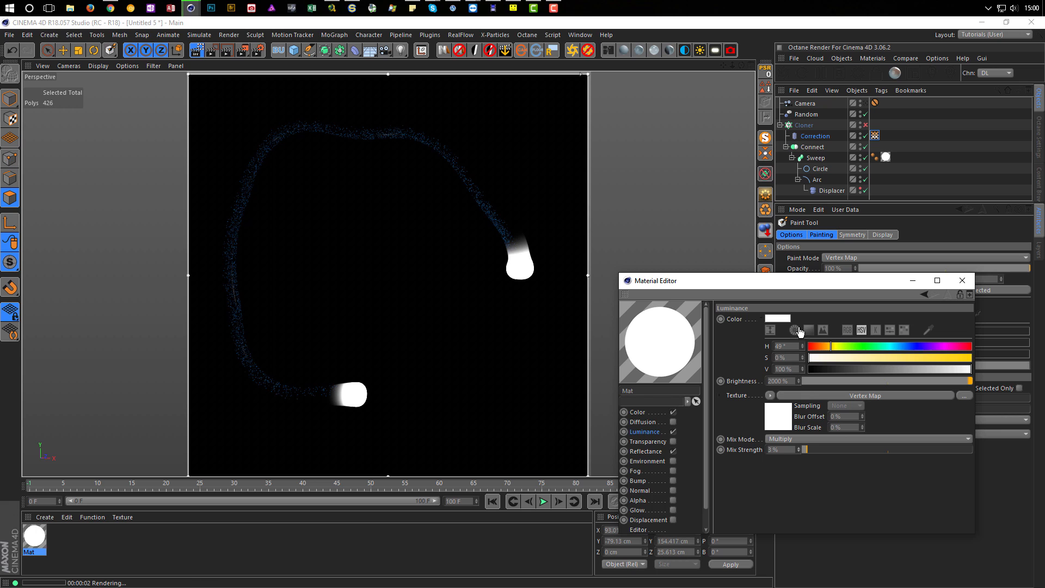
left_click_drag(805, 286, 820, 319)
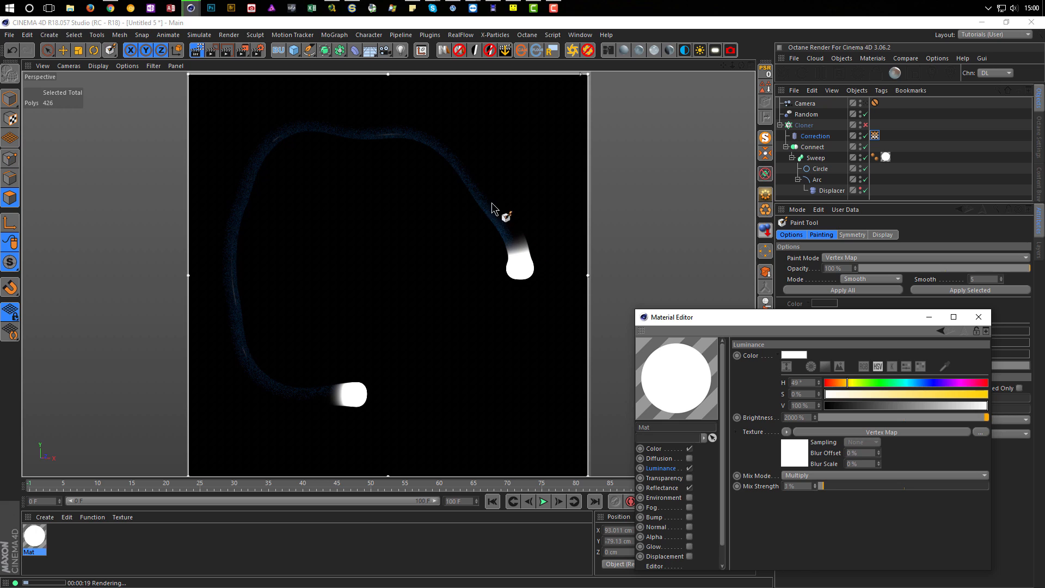
Set the Mat material's luminance brightness to 3000%
left_click(764, 234)
left_click_drag(732, 323, 705, 251)
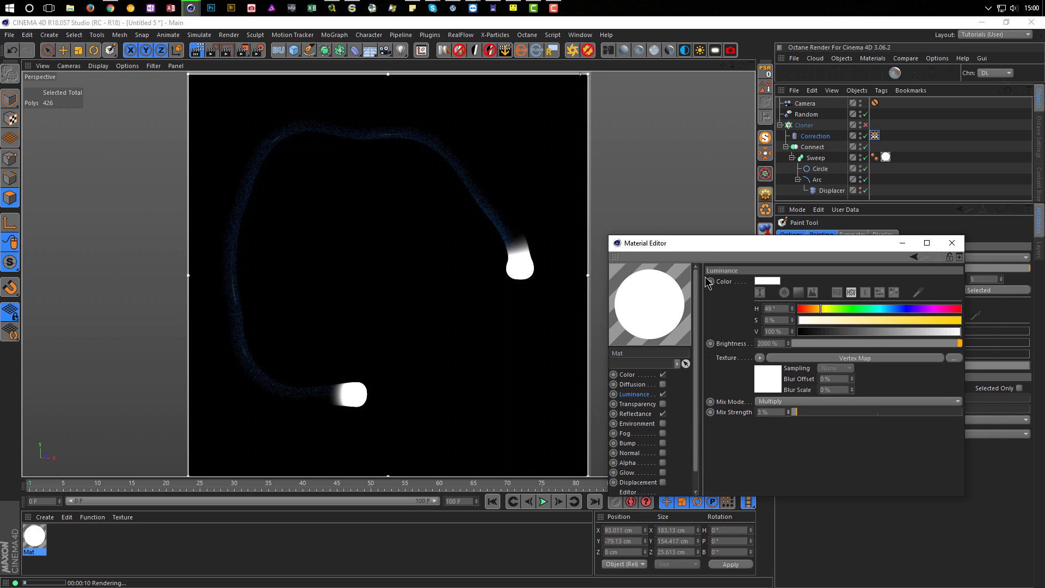
key("Tab")
key("Tab")
type("3000")
key("Return")
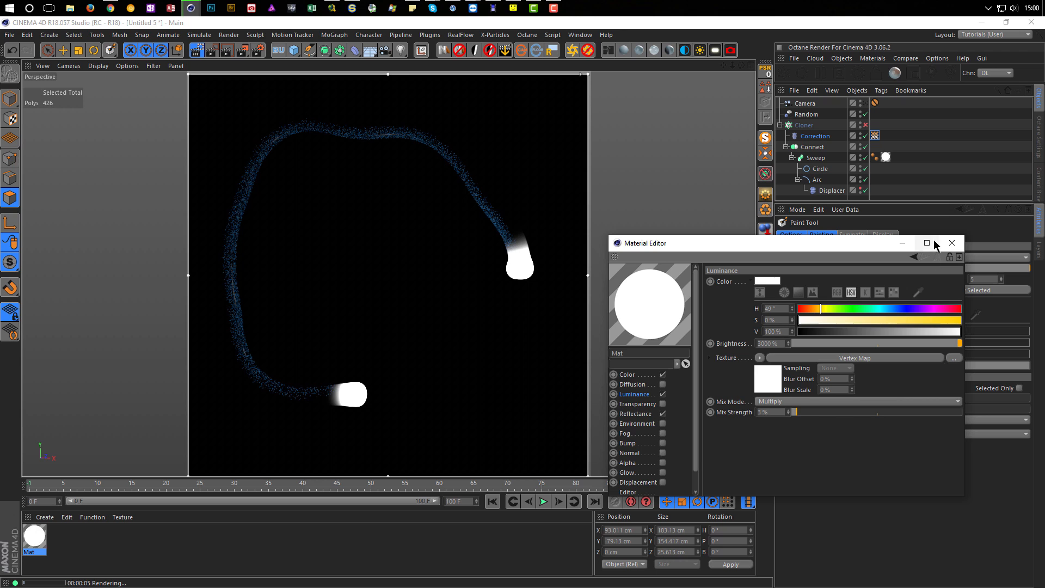
Close the Material Editor, disable the Correction deformer and enable the Cloner, looking through the scene camera
left_click(952, 242)
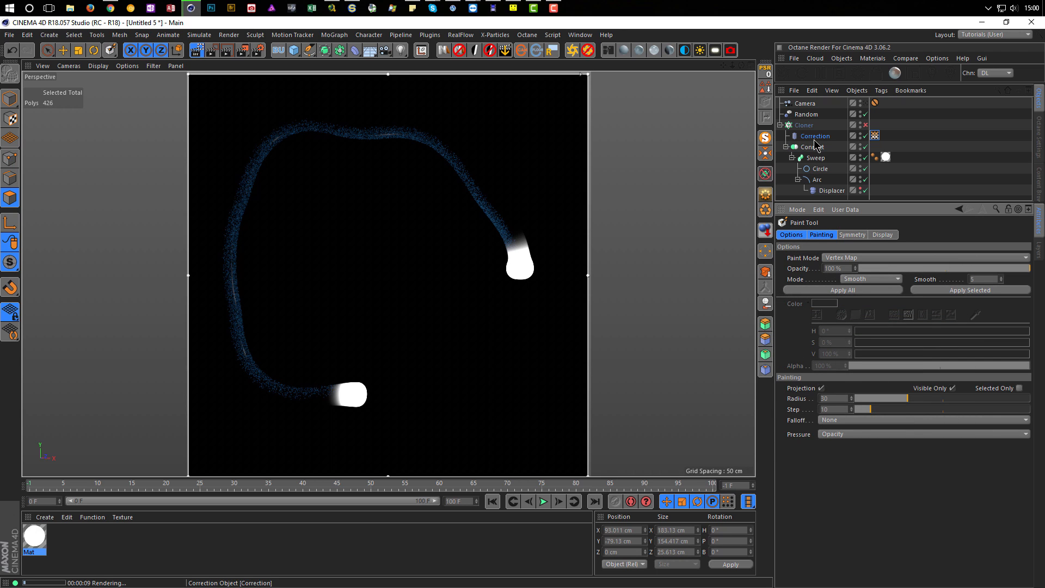
left_click(865, 135)
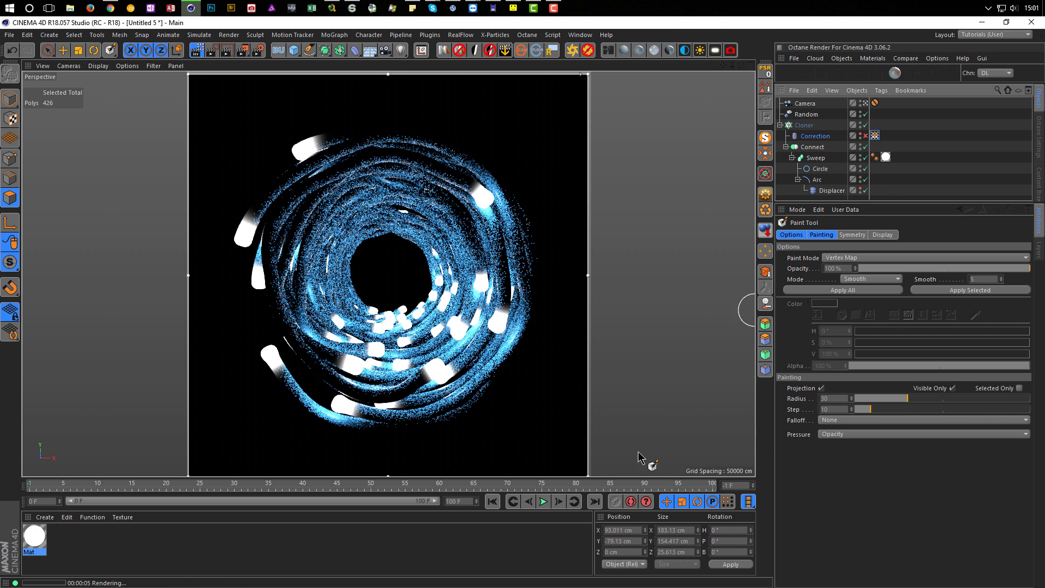
Set the Mat material's luminance Mix Strength to 1% and its luminance color saturation to 100%
double_click(36, 539)
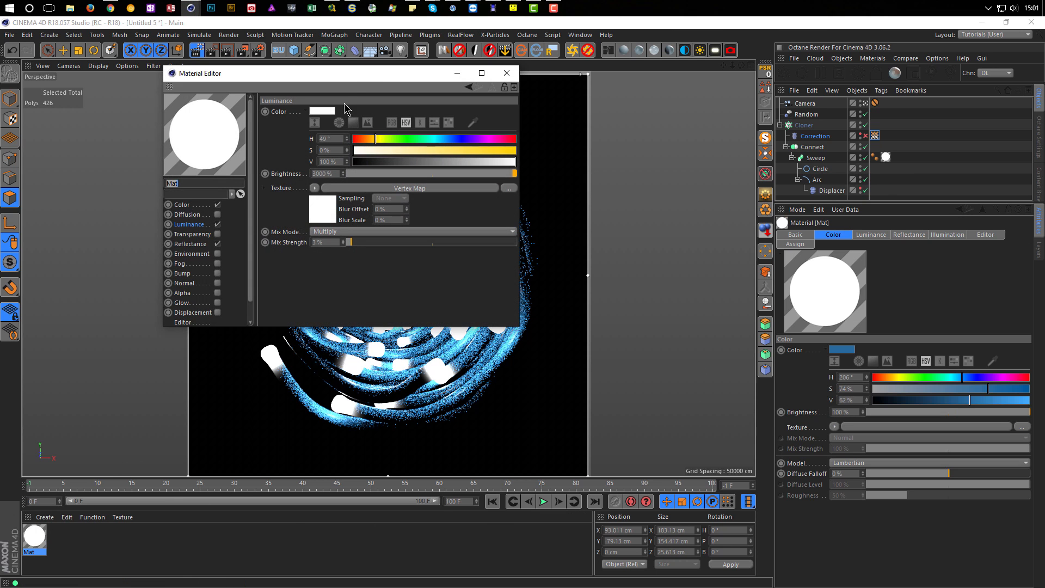
left_click_drag(414, 87, 854, 176)
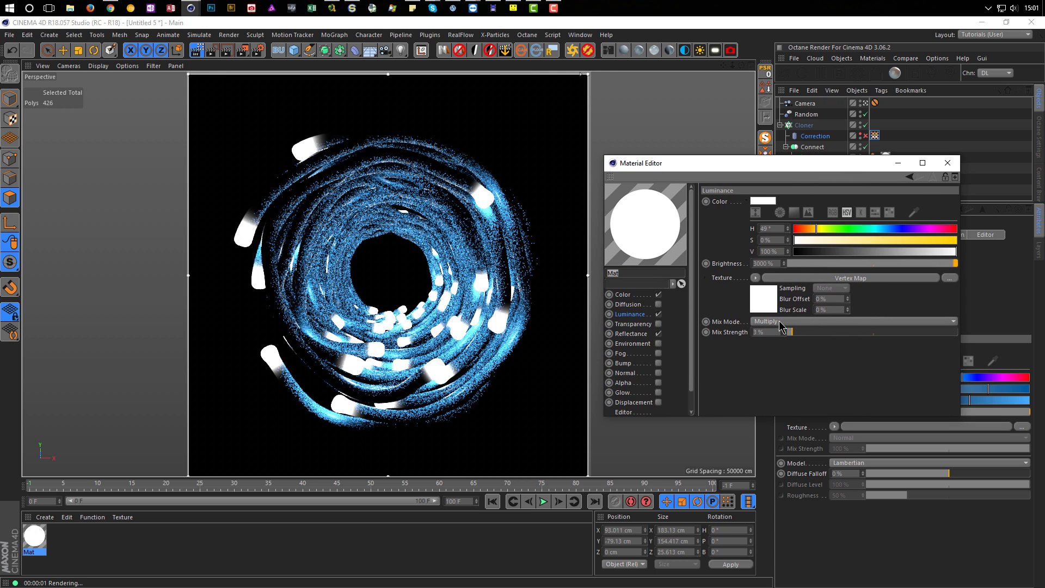
left_click(753, 335)
type("1")
key("Return")
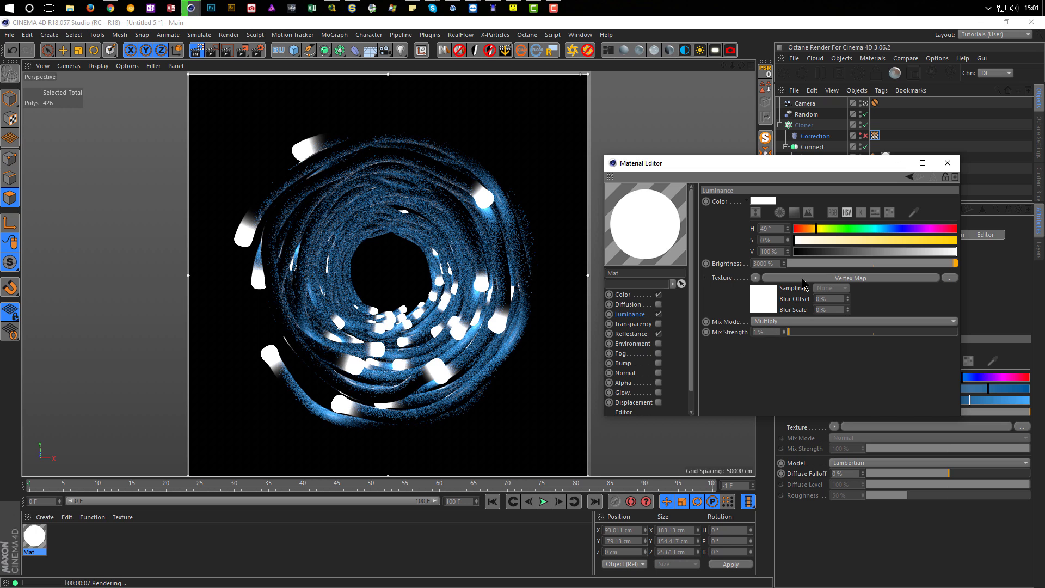
left_click_drag(871, 240, 957, 241)
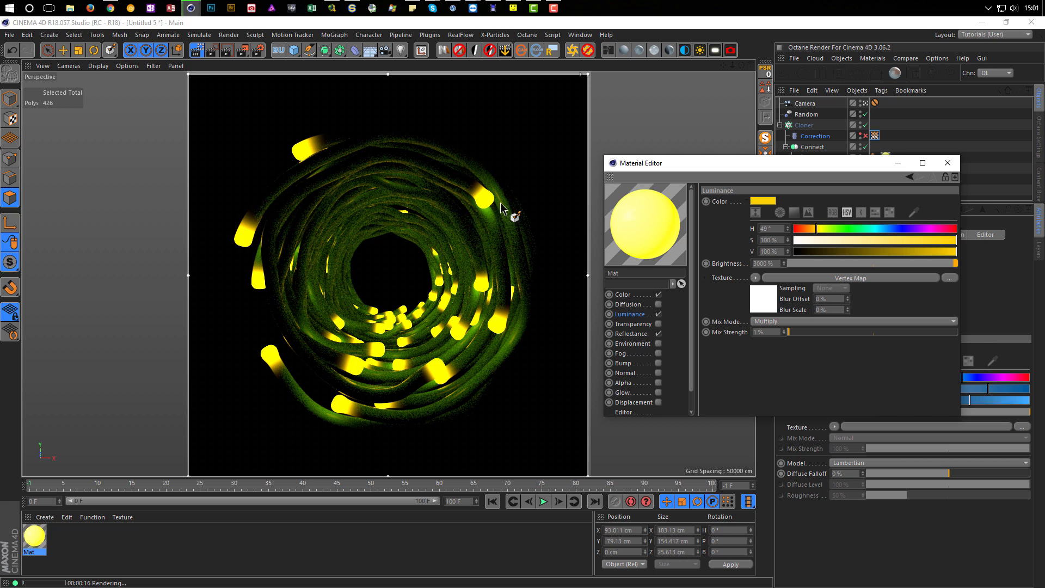
Add a Layer shader over the Vertex Map in the Mat material's luminance texture
left_click(764, 303)
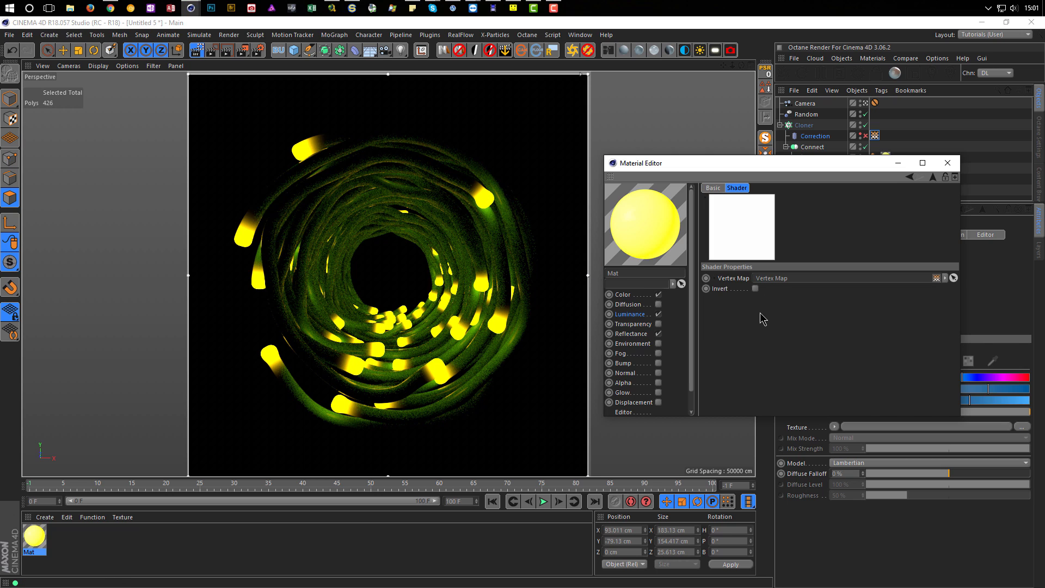
left_click(933, 177)
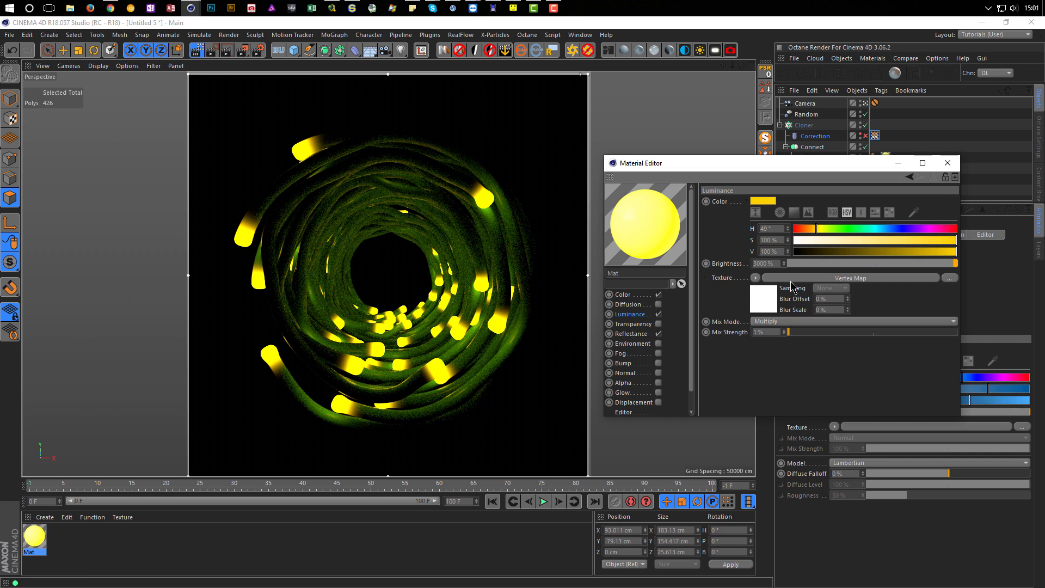
left_click(757, 279)
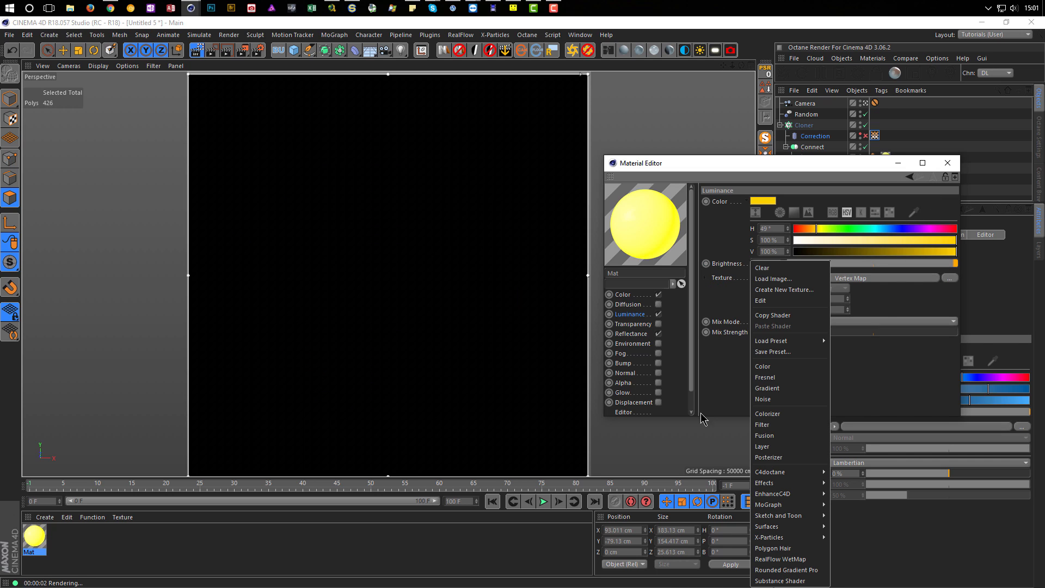
left_click(762, 446)
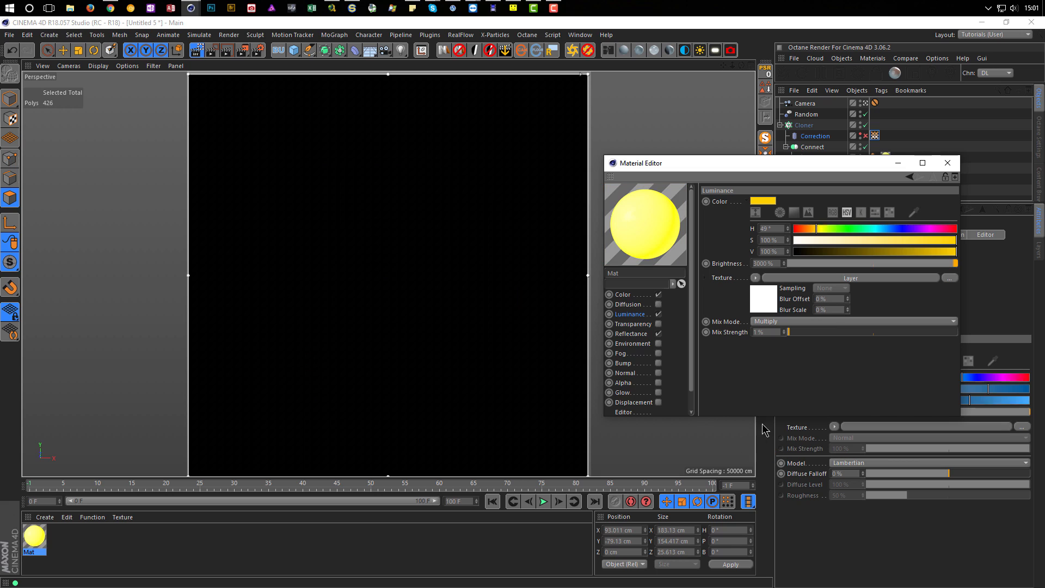
Add a Hue / Sat / Lightness effect above the Vertex Map in the Layer shader and set its saturation to 50%
left_click(773, 311)
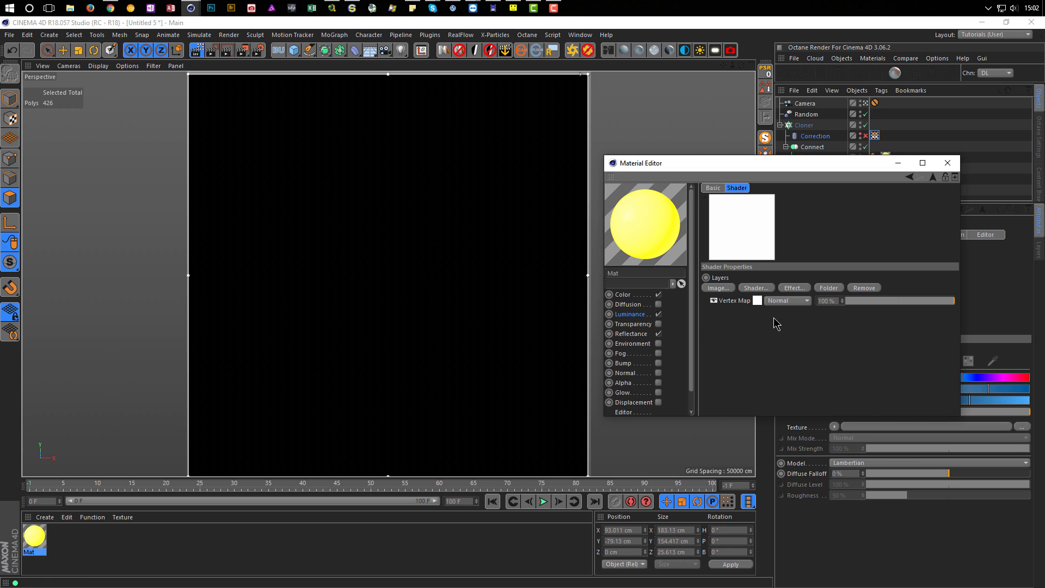
left_click(795, 289)
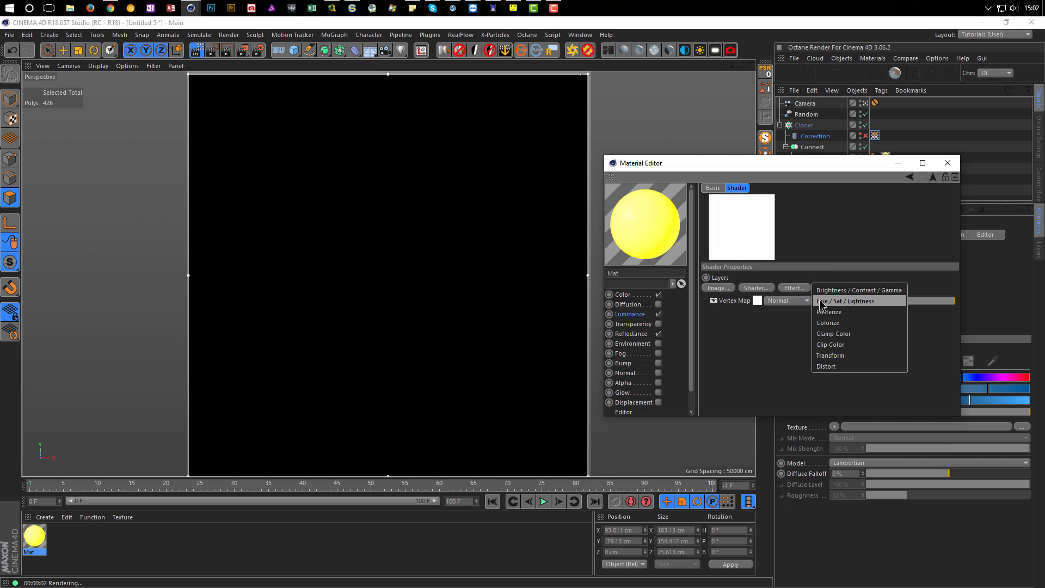
left_click(834, 301)
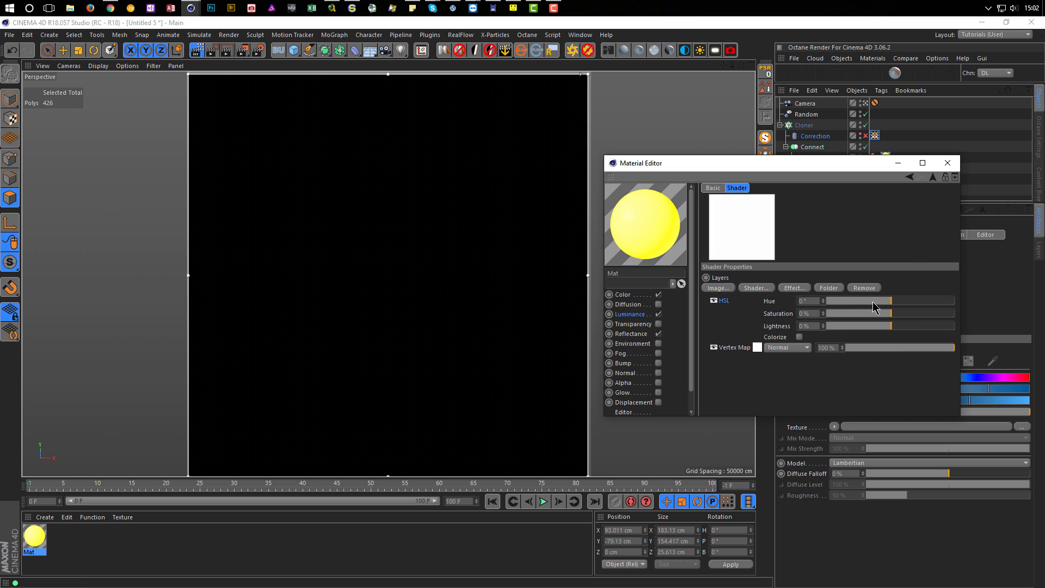
left_click_drag(941, 320, 929, 320)
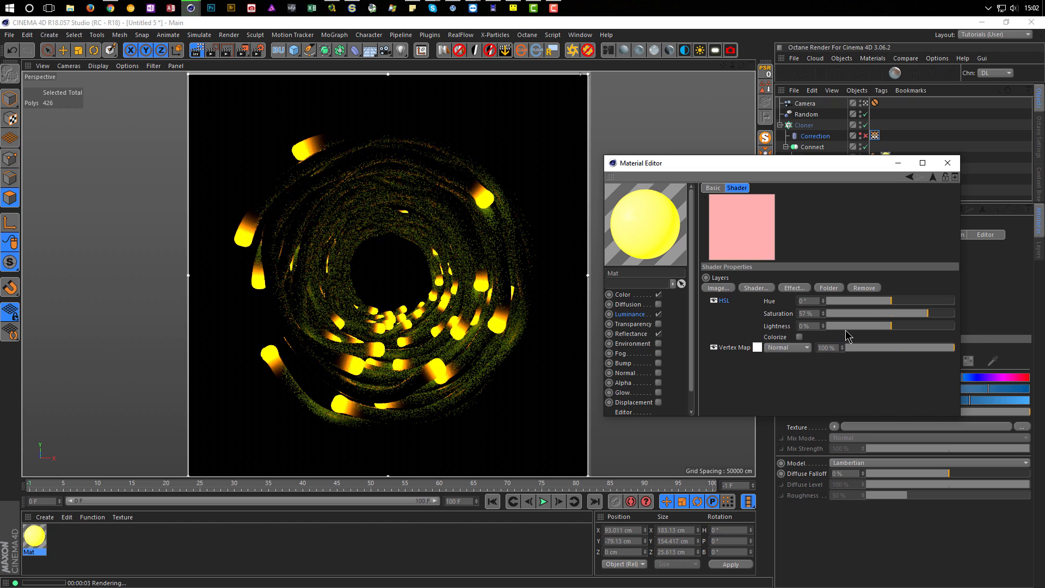
left_click(924, 313)
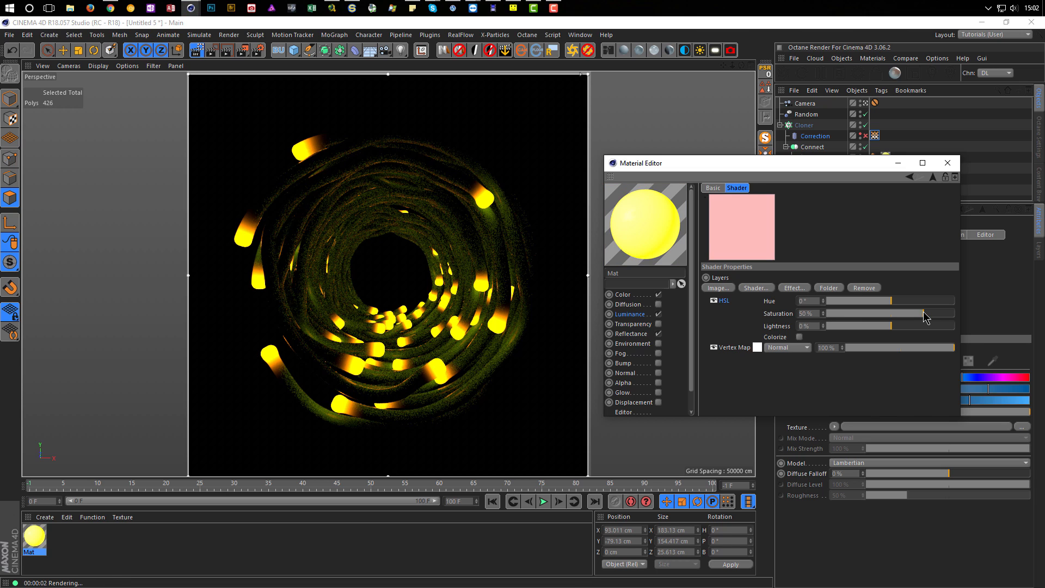
Try different HSL hue shifts, including -129°, 85° and 152°, with saturation raised to 79% and 100%
left_click(845, 301)
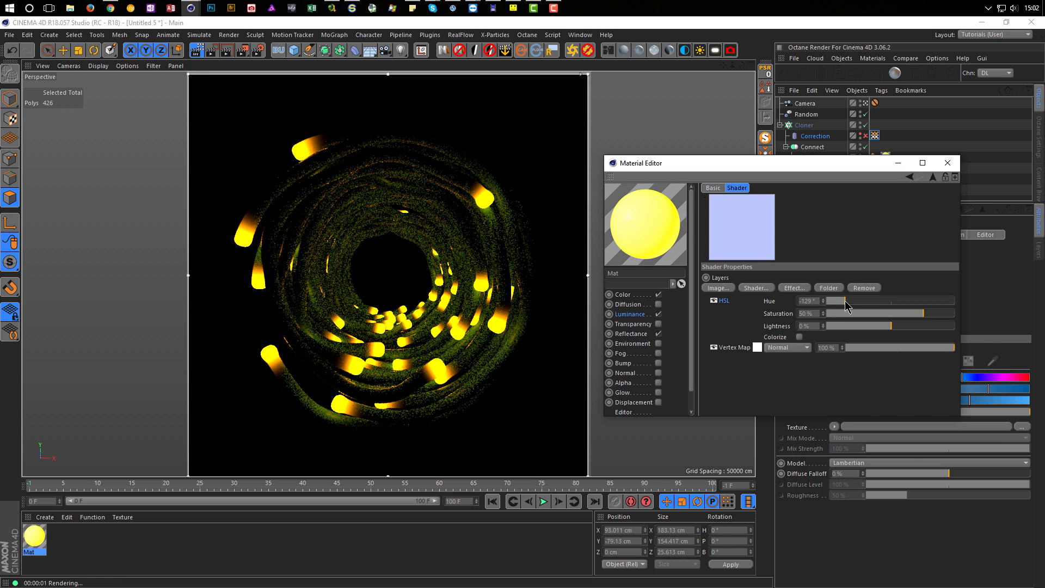
left_click_drag(846, 301, 922, 301)
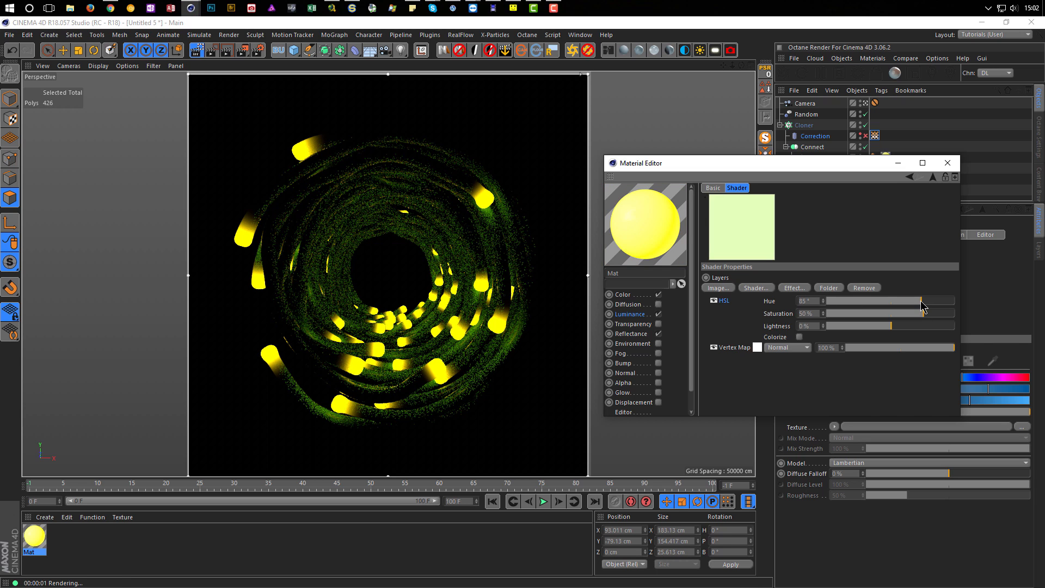
left_click_drag(923, 314, 942, 313)
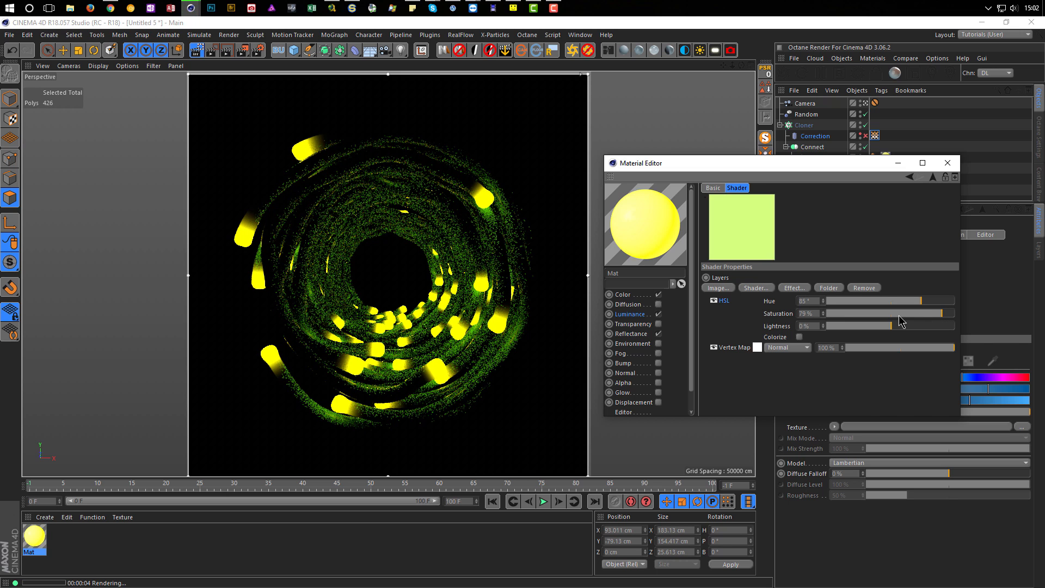
left_click(947, 301)
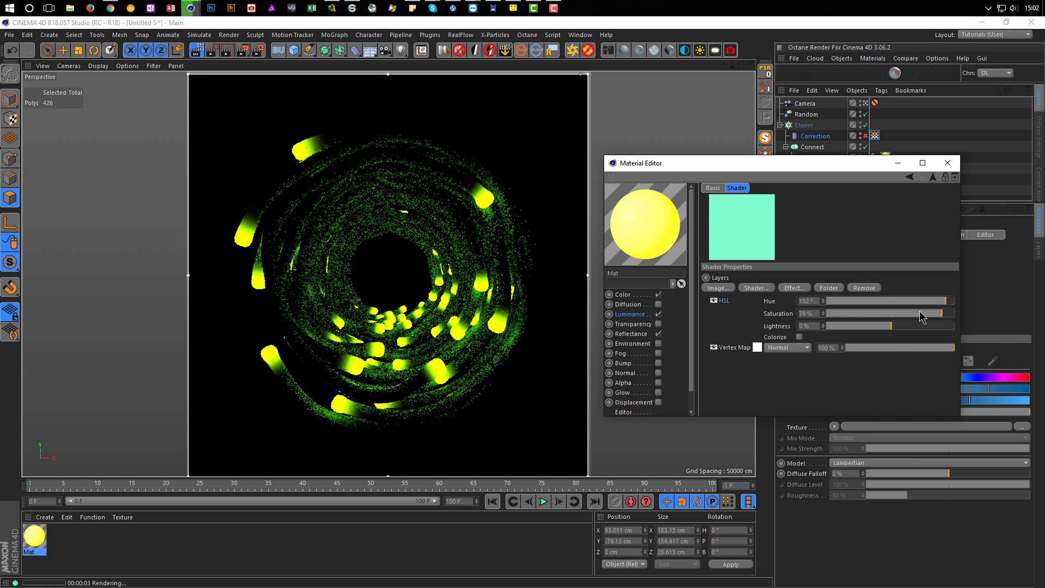
left_click_drag(940, 313, 962, 318)
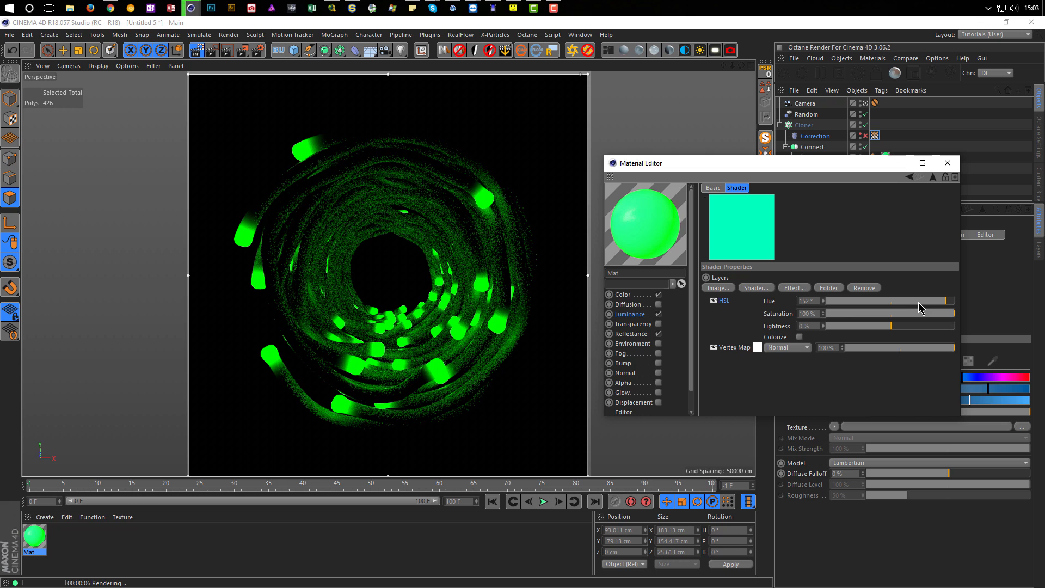
left_click_drag(916, 303, 892, 303)
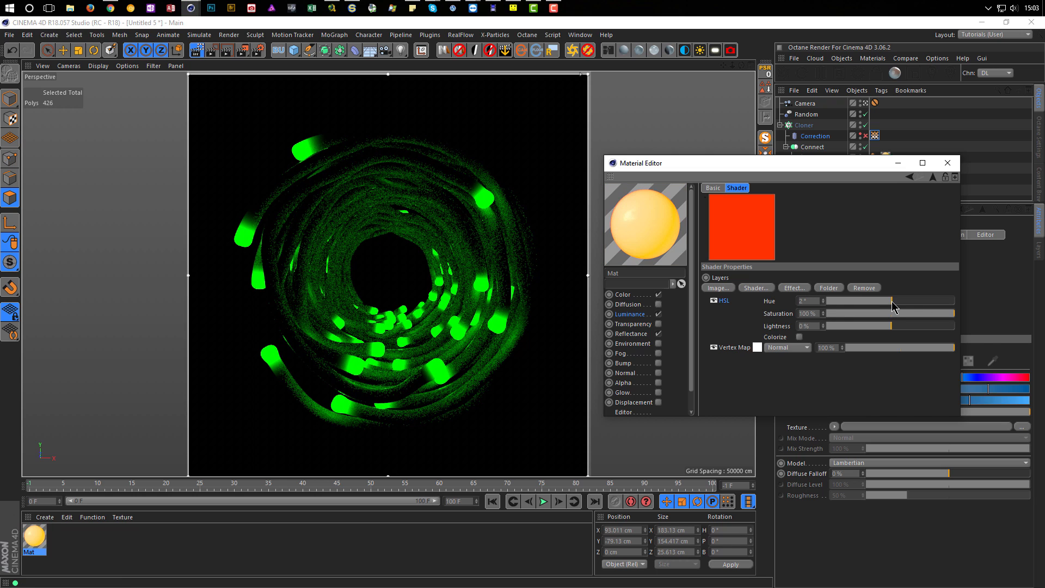
Set the HSL effect's hue to 0° and saturation to 50%, and close the Material Editor
type("0")
key("Return")
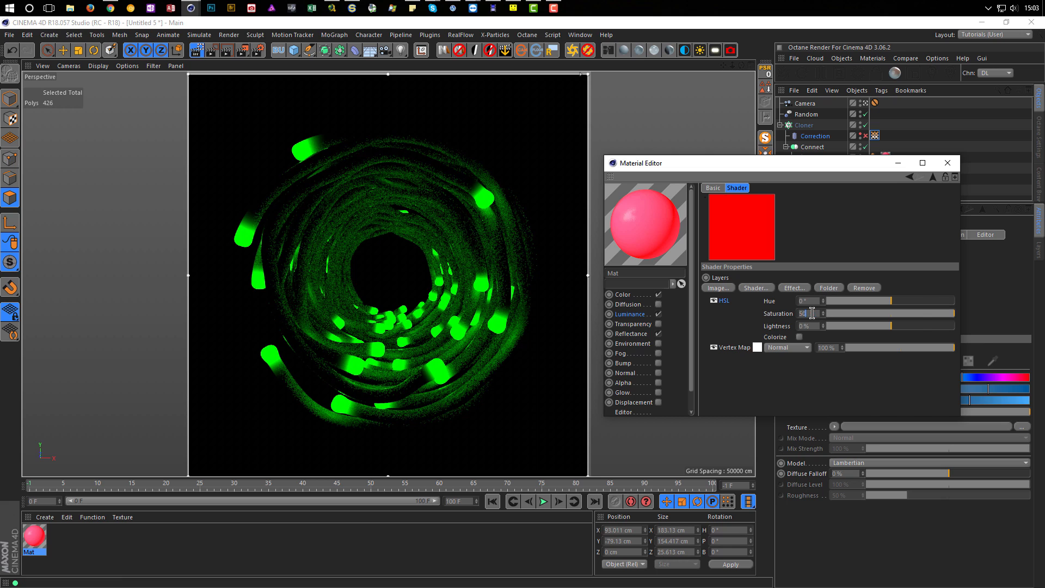
left_click(812, 314)
type("50")
key("Return")
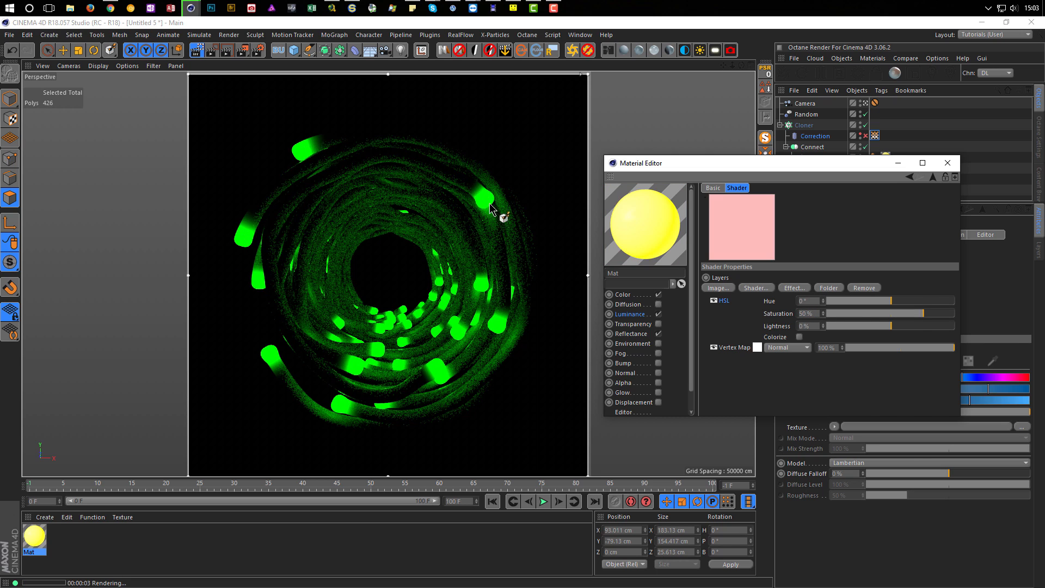
left_click(250, 239)
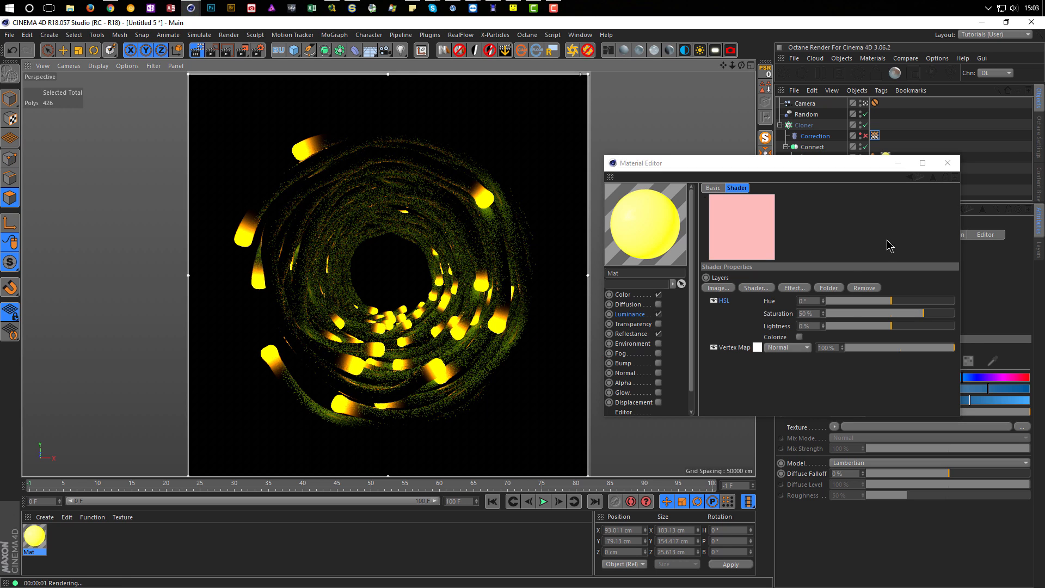
left_click(947, 163)
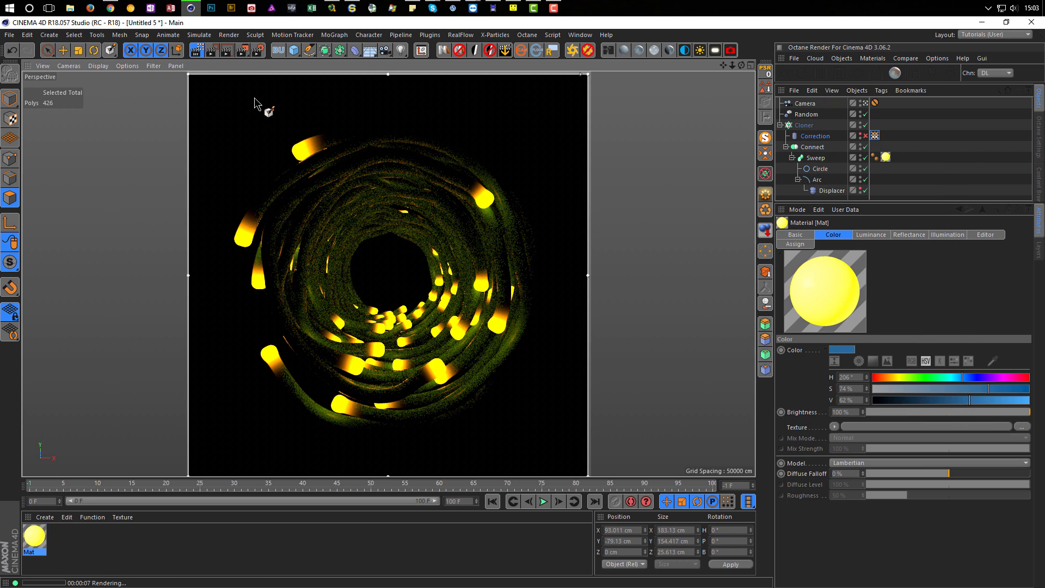
Add a light in Model mode and place it at the far end of the tube tunnel, about X 112, Y -128, Z 1027 cm
middle_click(349, 231)
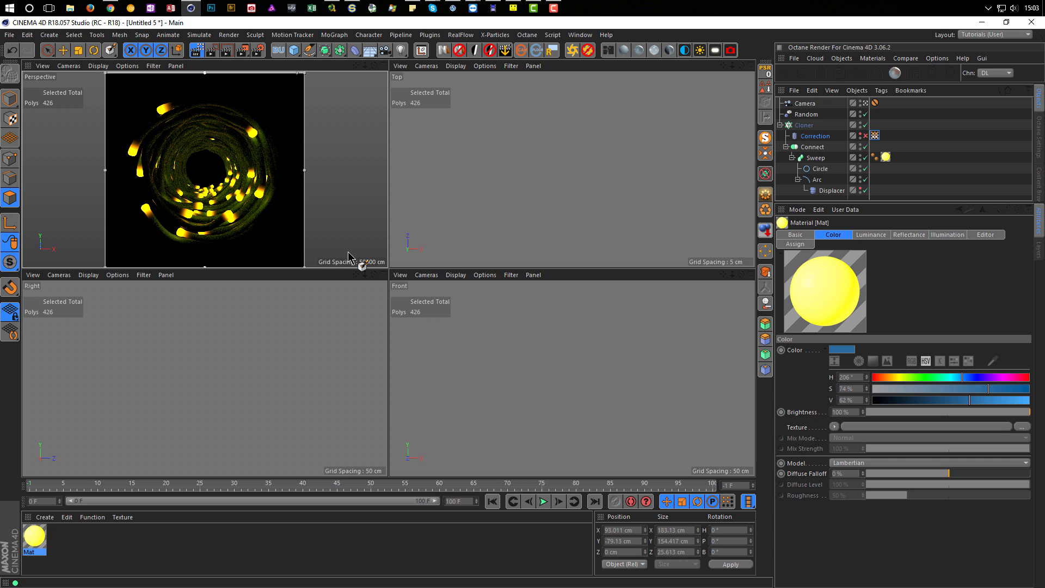
right_click_drag(549, 217, 397, 231, "alt")
middle_click_drag(677, 147, 663, 208, "alt")
right_click_drag(663, 207, 575, 201, "alt")
middle_click_drag(578, 207, 600, 233, "alt")
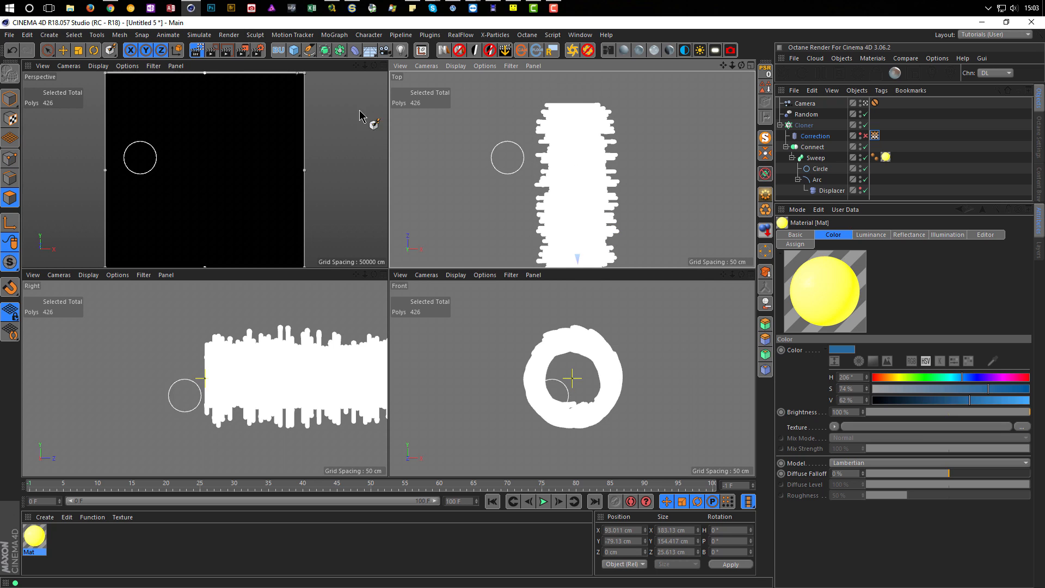
left_click(10, 98)
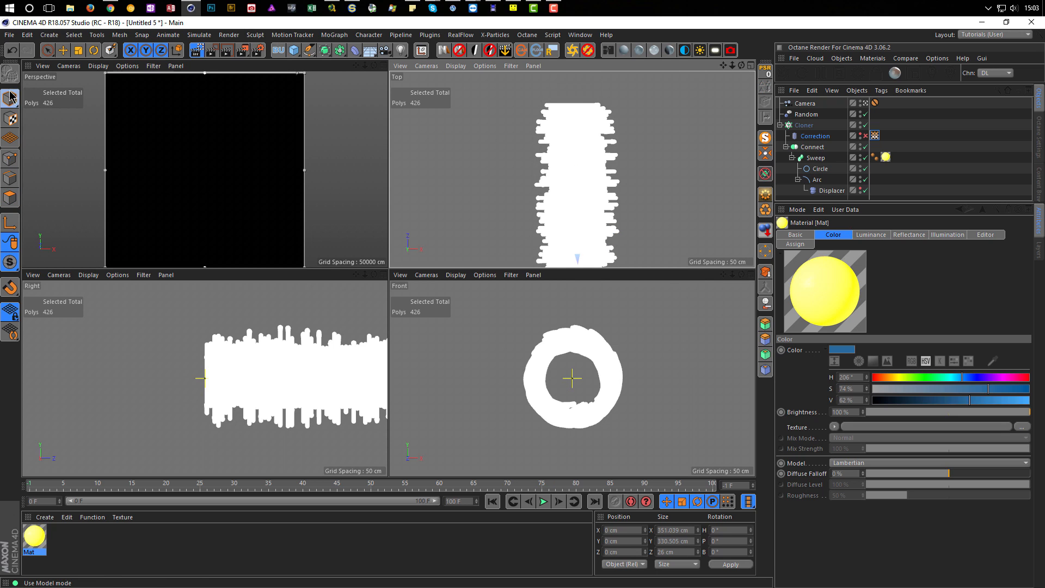
left_click(48, 50)
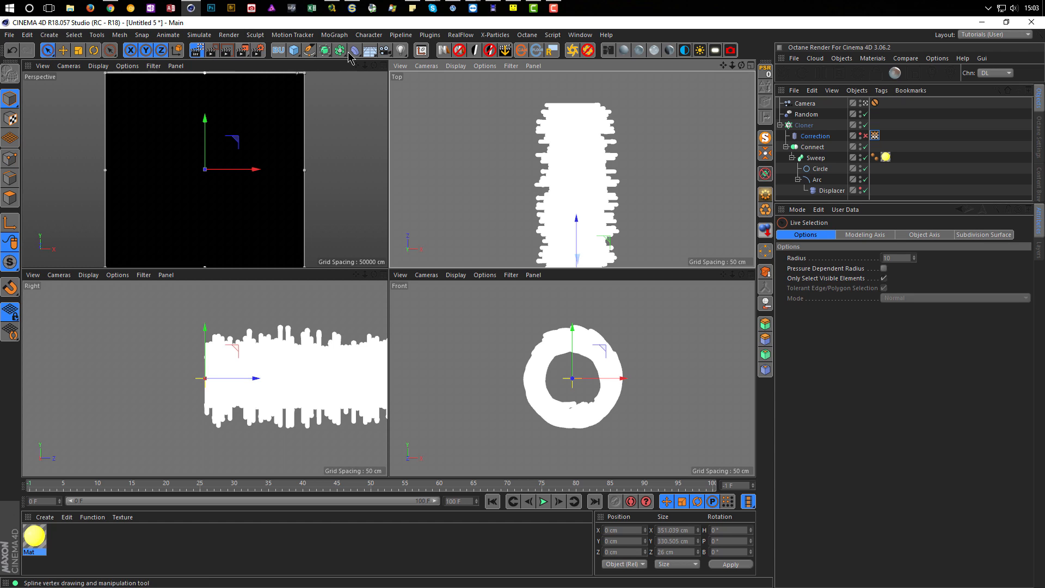
left_click(402, 50)
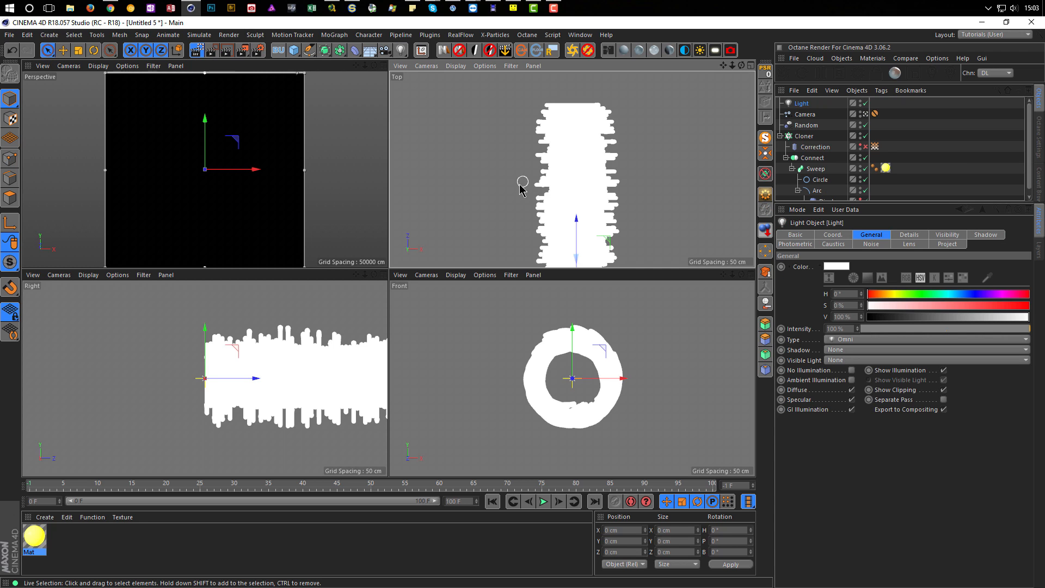
left_click_drag(572, 206, 656, 95)
left_click_drag(603, 330, 626, 371)
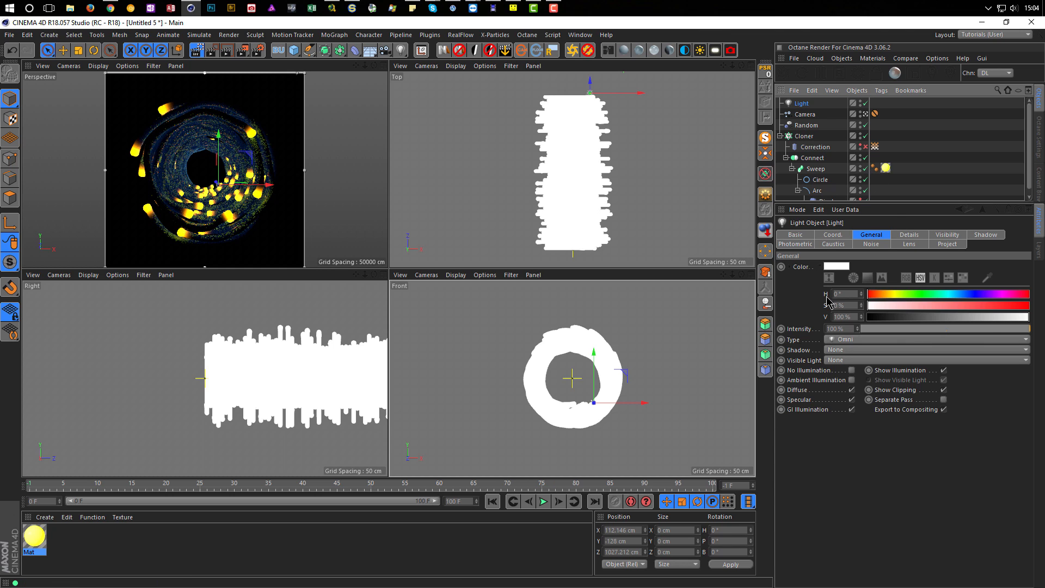
Set the light's visible light to Volumetric and its falloff to Inverse Square (Physically Accurate)
left_click(846, 361)
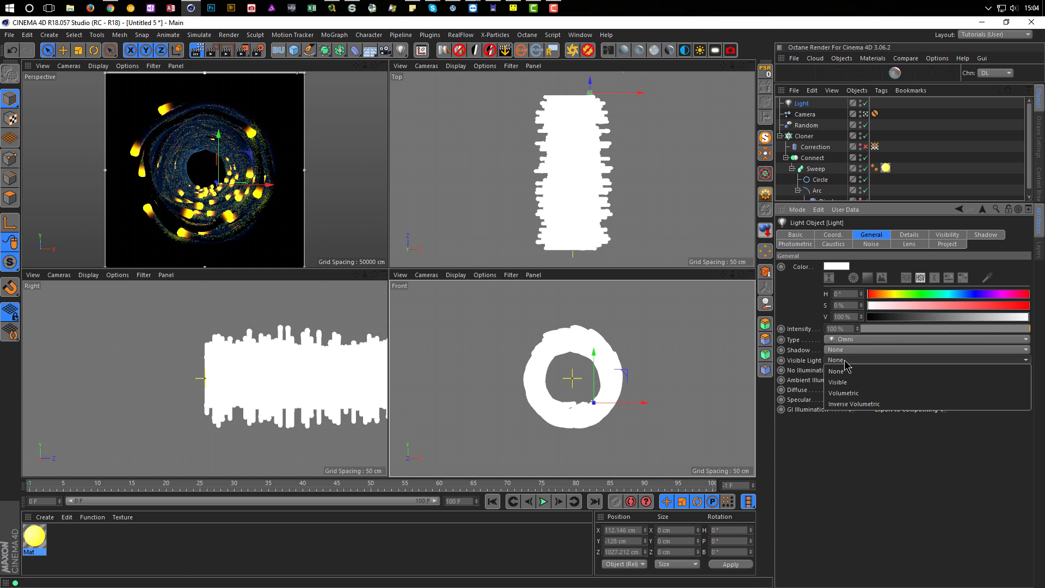
left_click(874, 394)
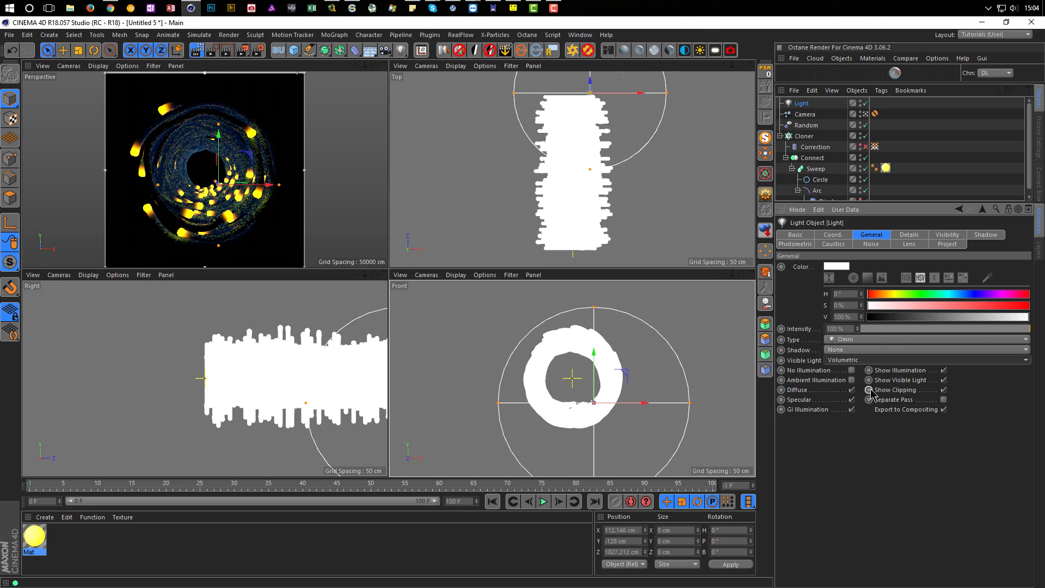
left_click(911, 237)
left_click(886, 334)
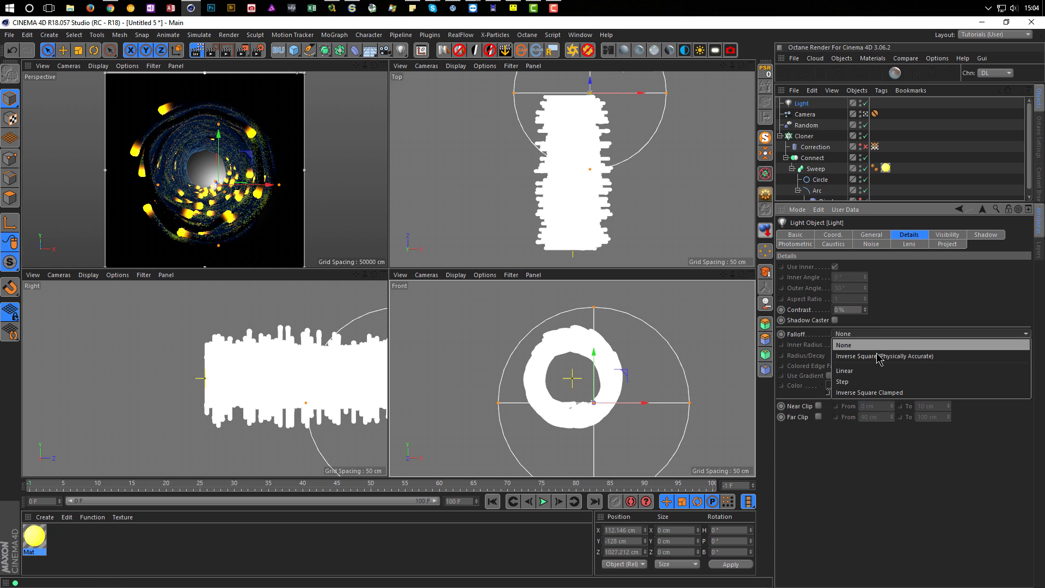
left_click(878, 357)
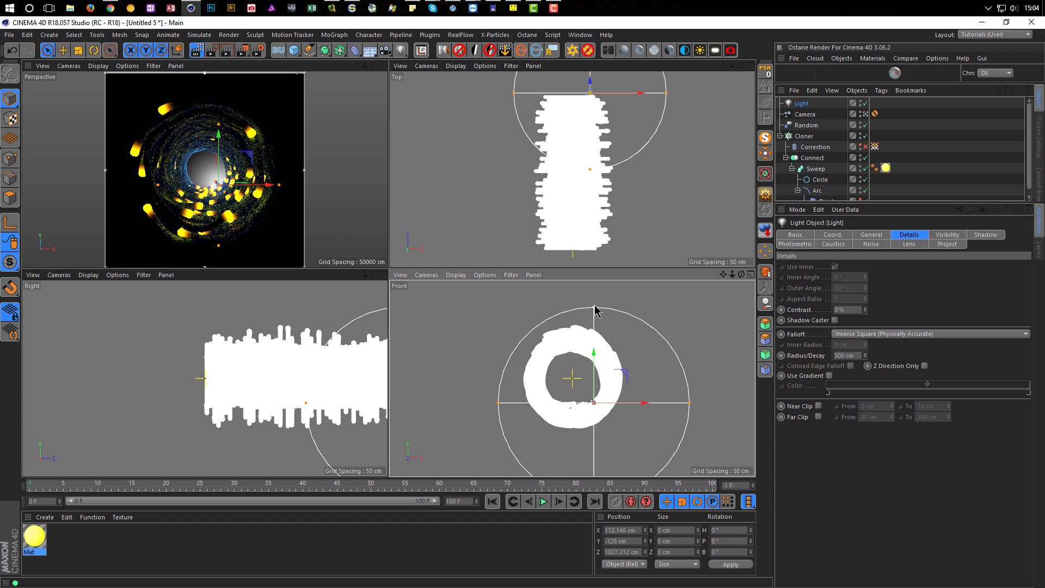
Shrink the light's visible range and reduce its falloff radius to about 222 cm
left_click_drag(598, 318, 604, 380)
left_click_drag(593, 309, 595, 381)
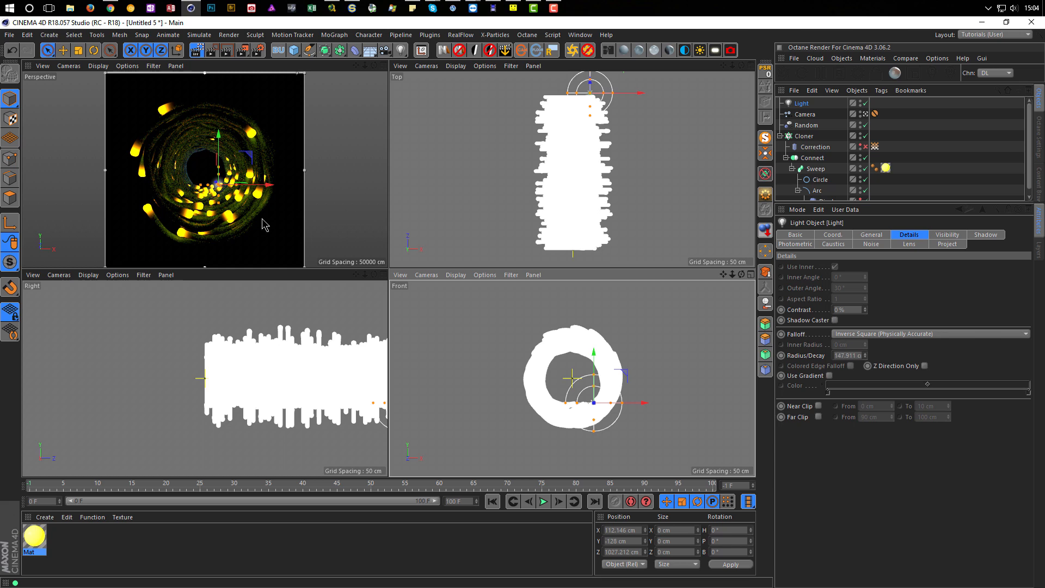
left_click_drag(595, 377, 598, 379)
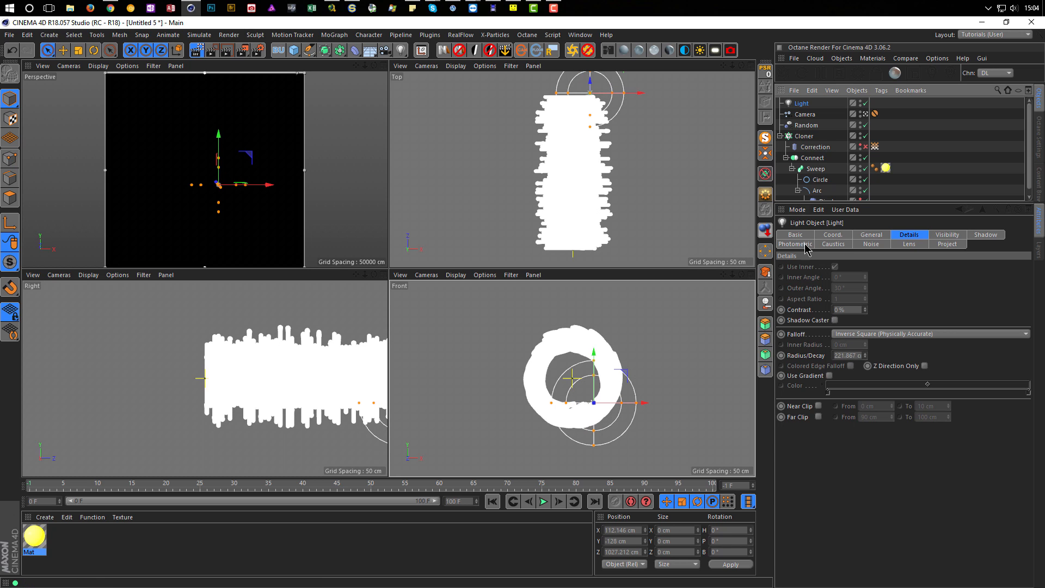
Set the light's intensity to 300%
left_click(871, 234)
left_click(842, 328)
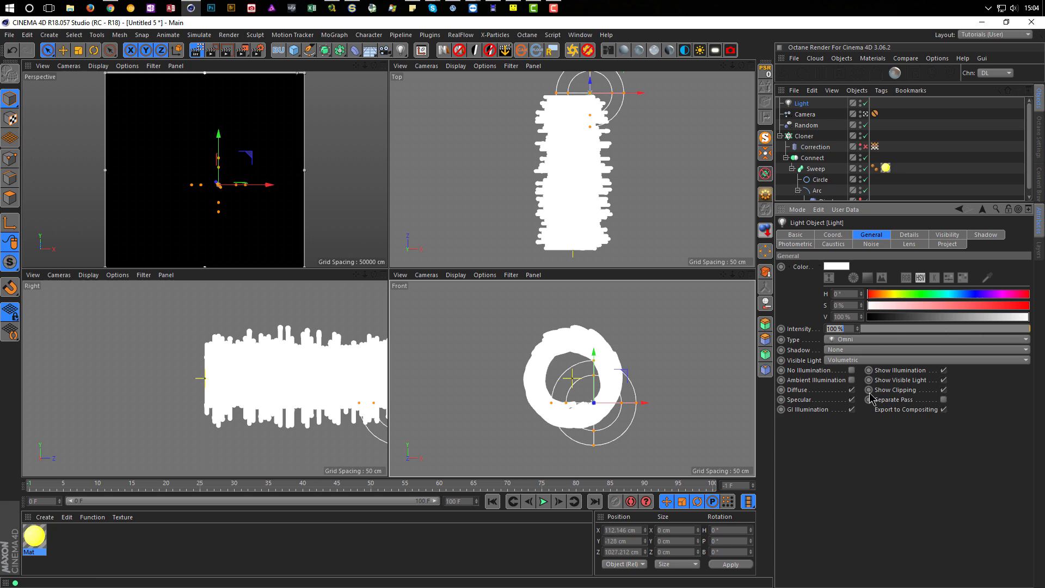
type("300")
Move the light within the enlarged camera view to about X 140 cm and Y -161 cm
middle_click(210, 206)
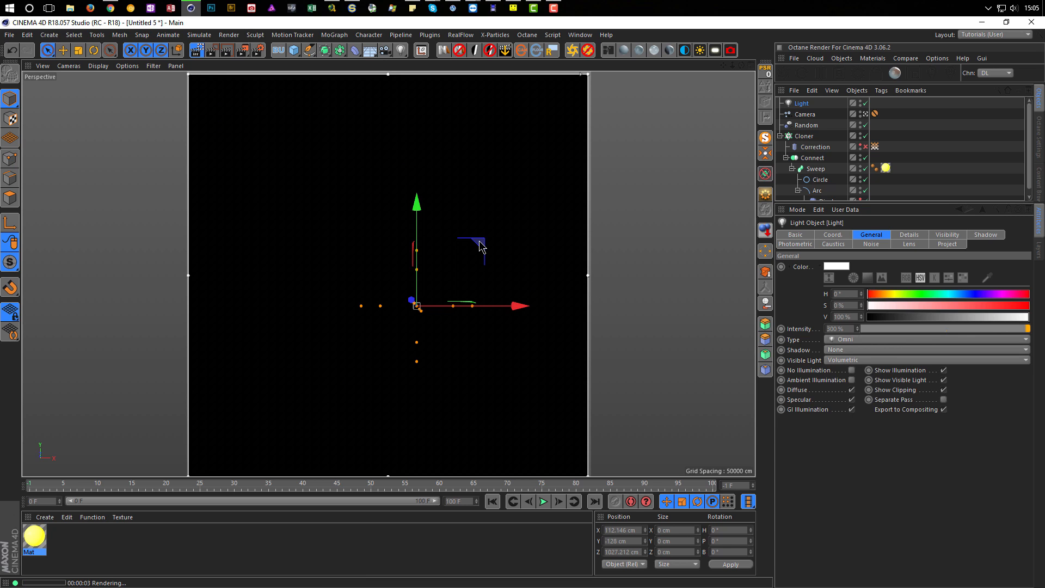
left_click_drag(482, 249, 487, 253)
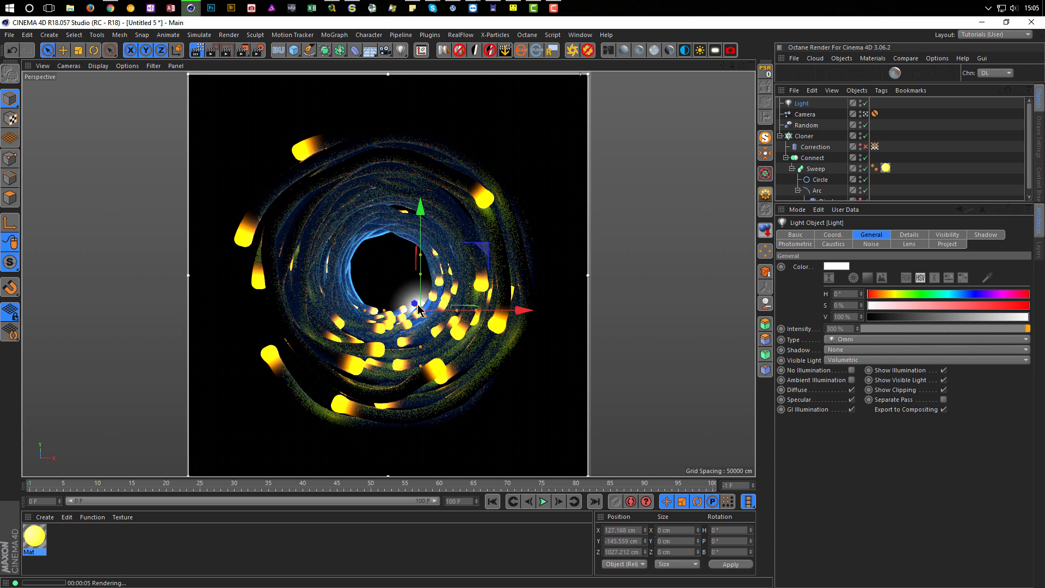
left_click_drag(484, 251, 490, 255)
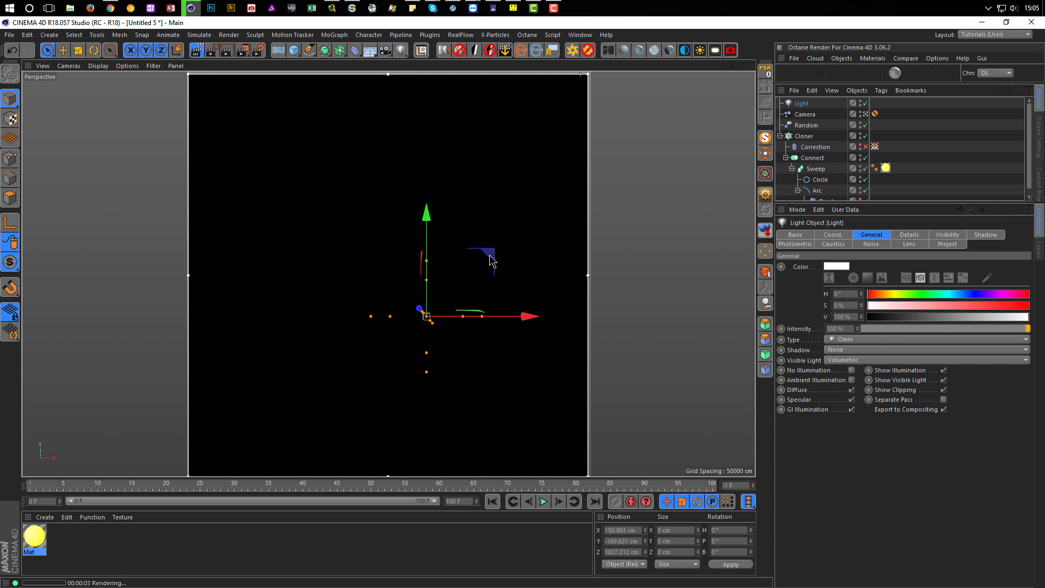
left_click_drag(490, 257, 488, 255)
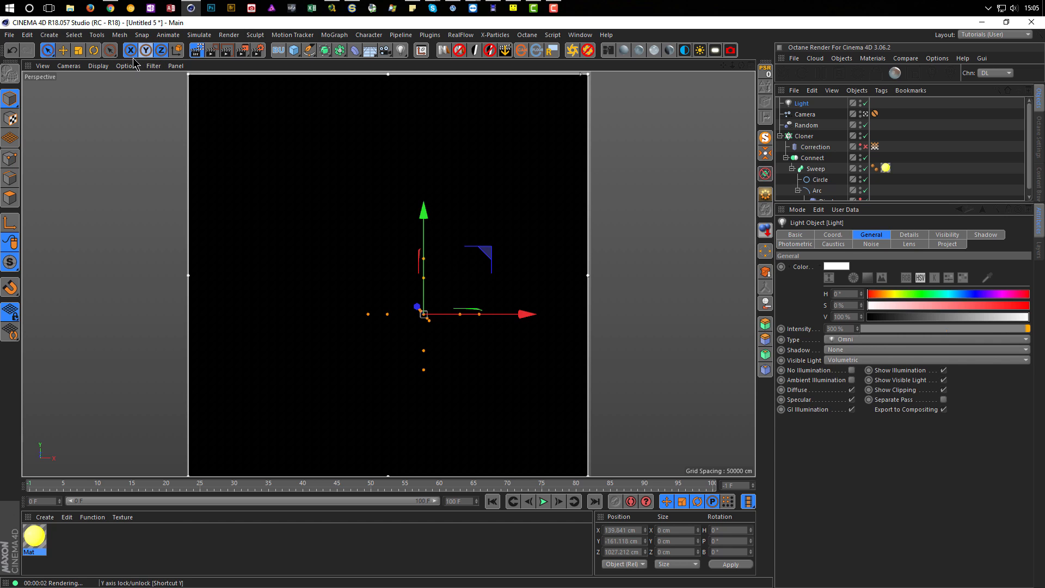
Enable Depth of Field in the Physical renderer's render settings
left_click(805, 114)
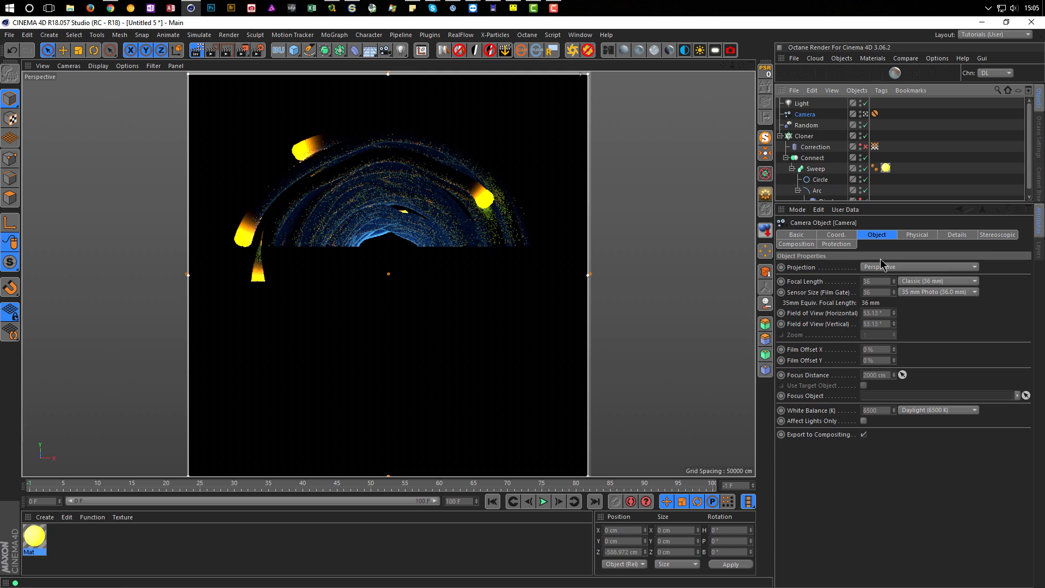
left_click(259, 52)
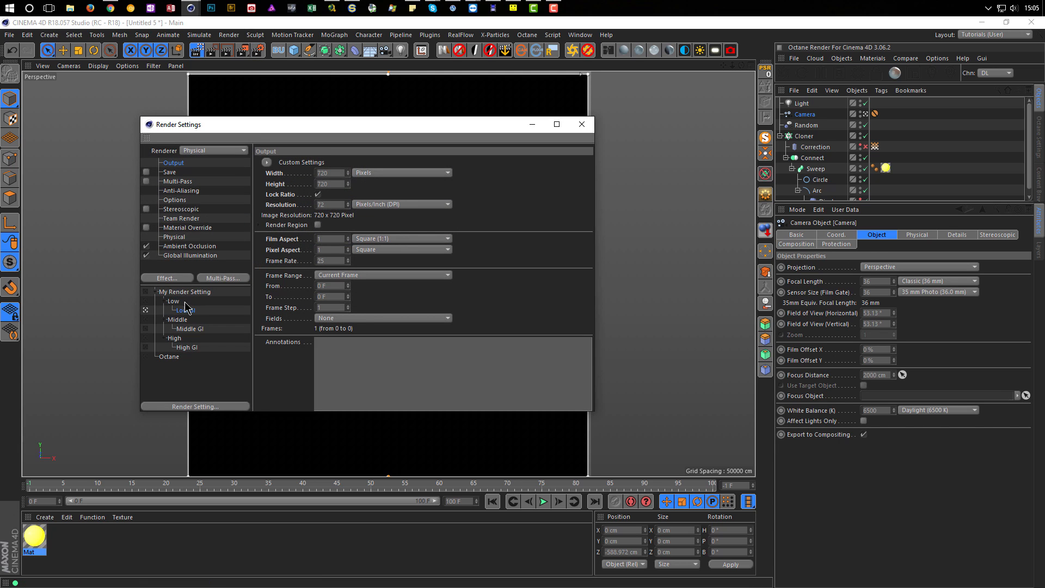
left_click(179, 239)
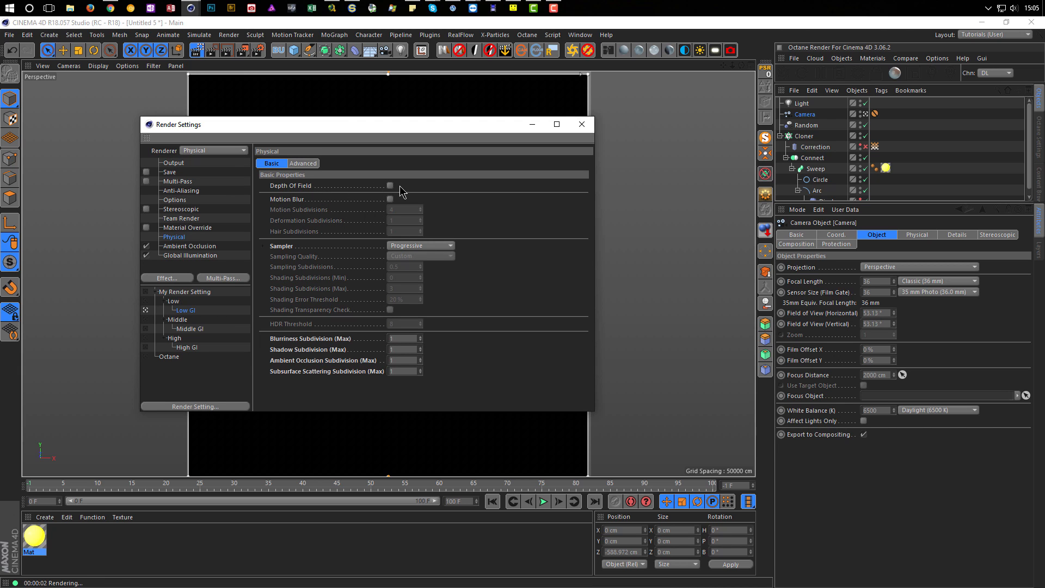
left_click(582, 124)
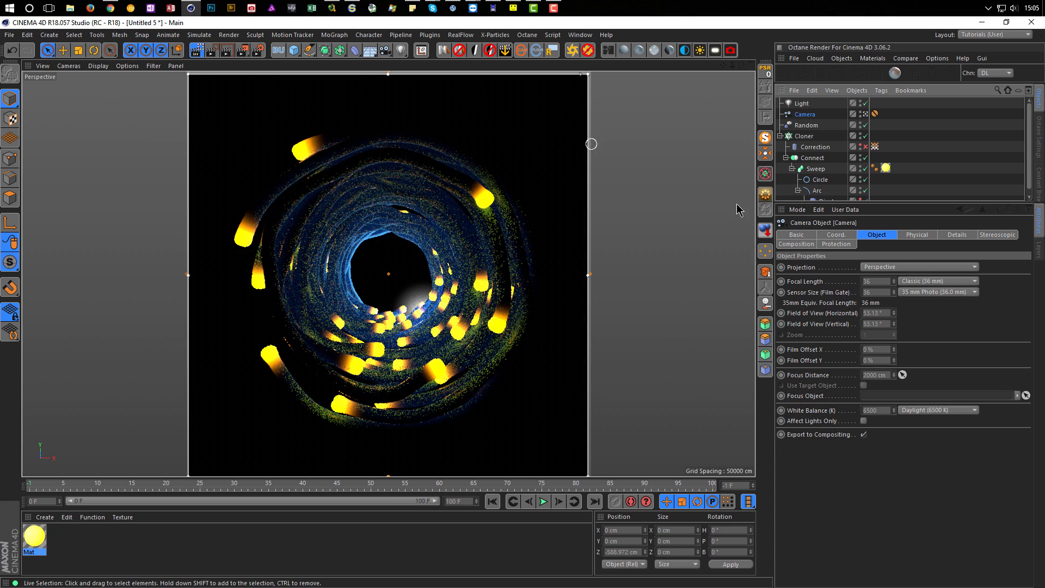
Set the camera's physical f-stop to 0.2
left_click(921, 240)
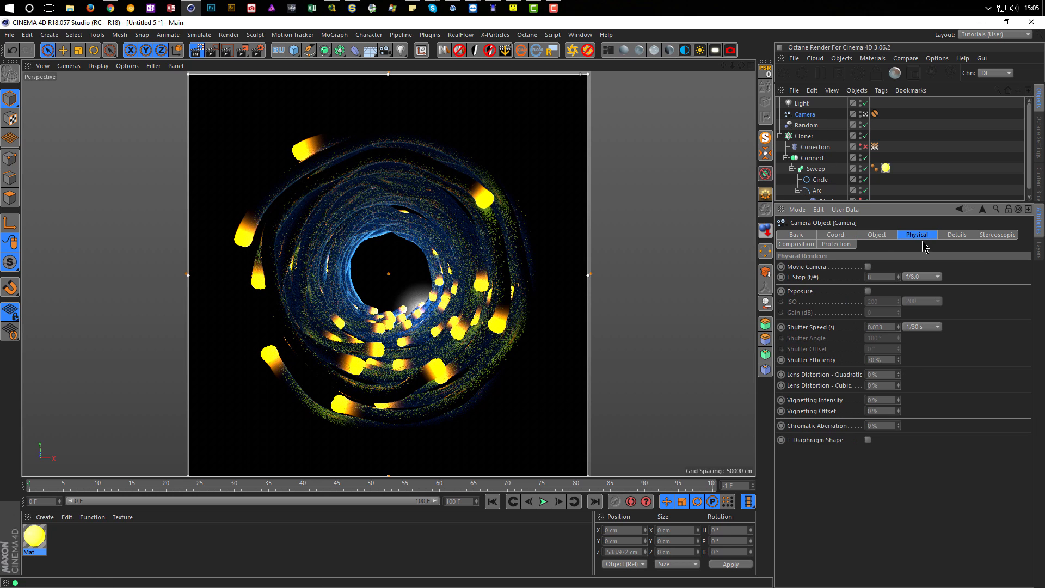
left_click(885, 279)
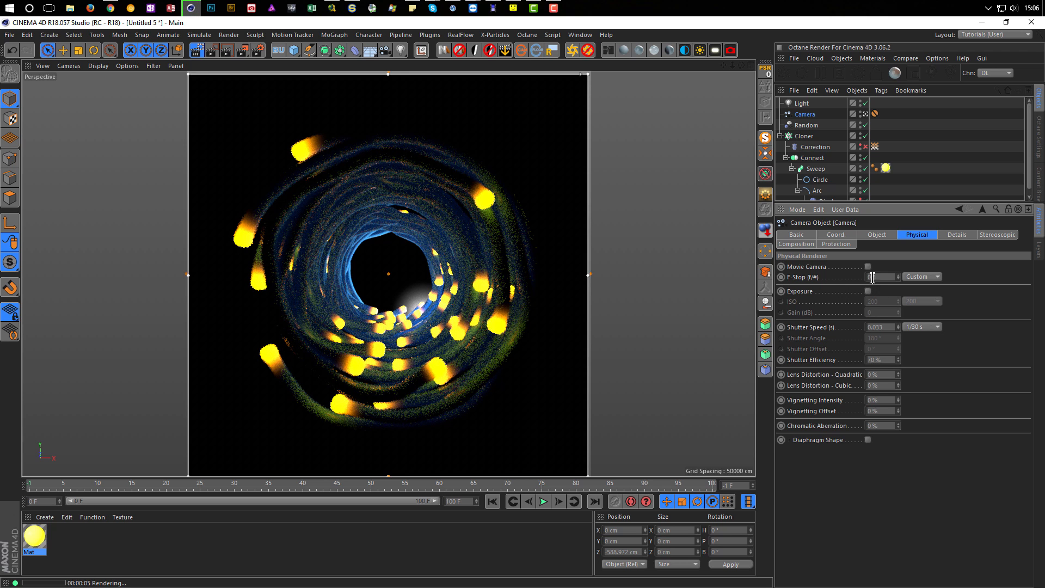
left_click_drag(875, 278, 891, 279)
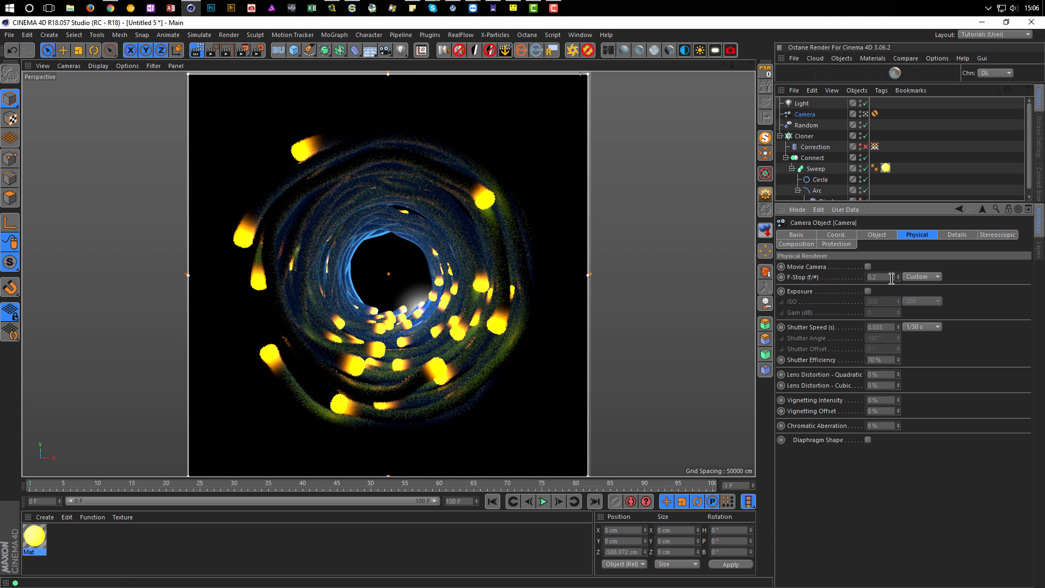
type("2")
key("Return")
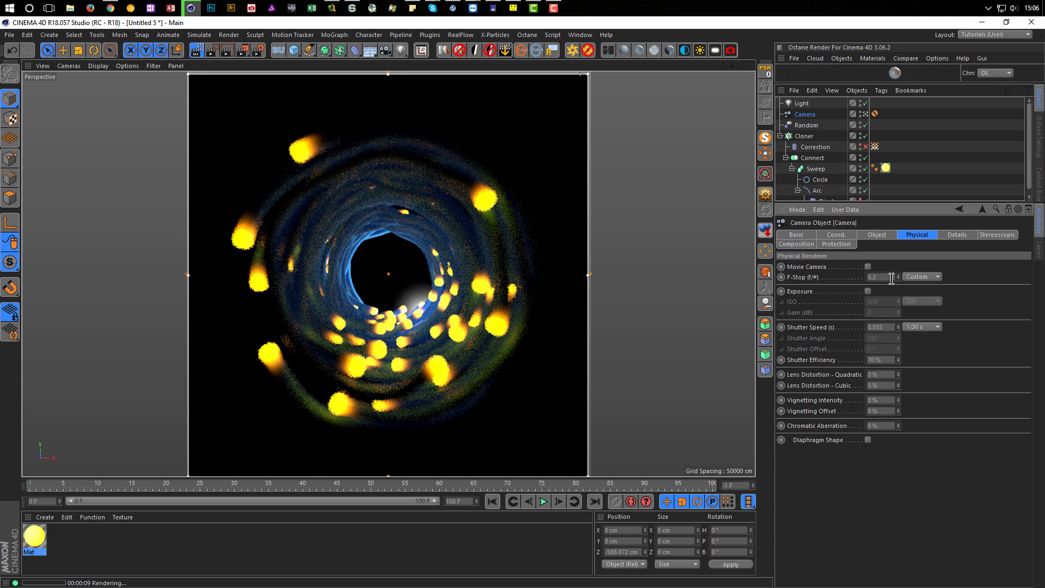
Set the camera's focal length to 50 mm, turn off the interactive render region, and pull the camera back to reframe the tunnel
left_click(877, 235)
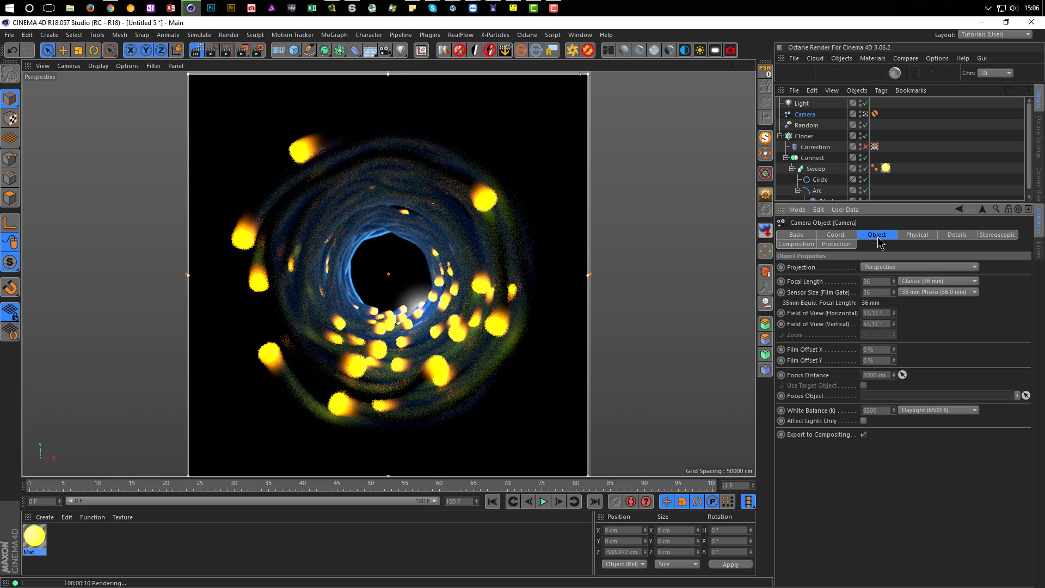
left_click(877, 282)
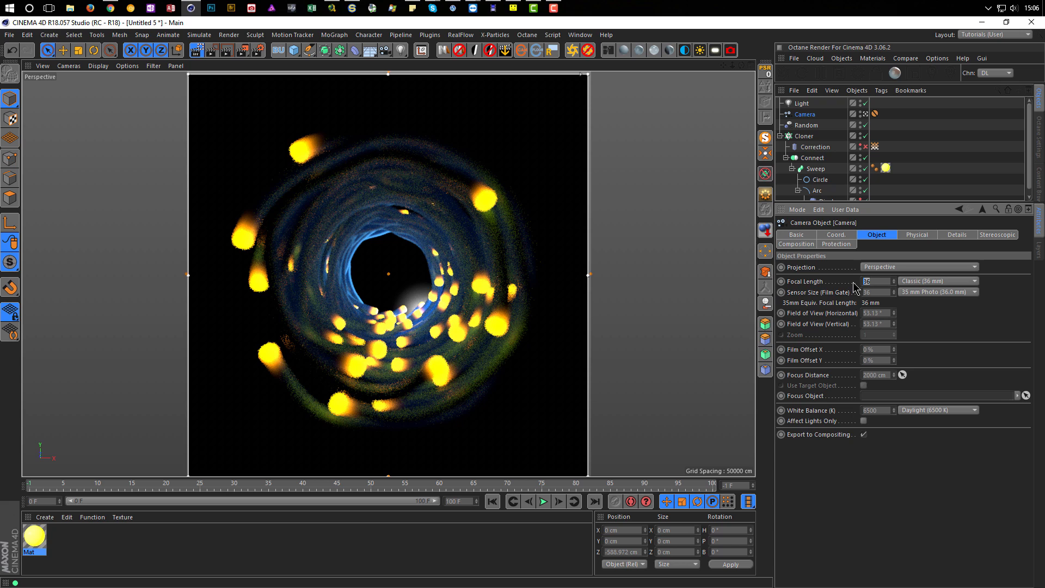
key("Return")
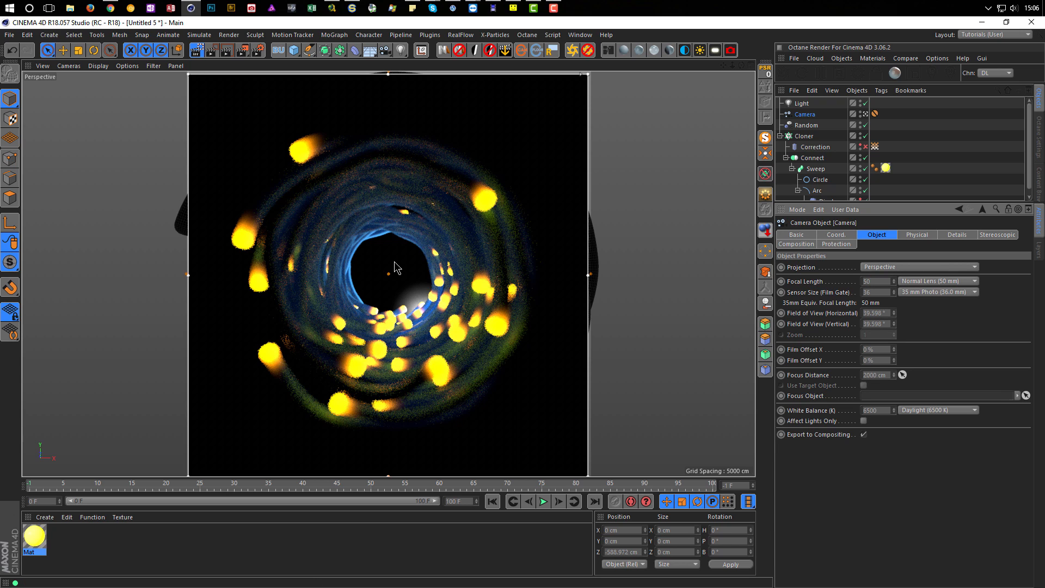
left_click(199, 50)
scroll(437, 265, "down", 5)
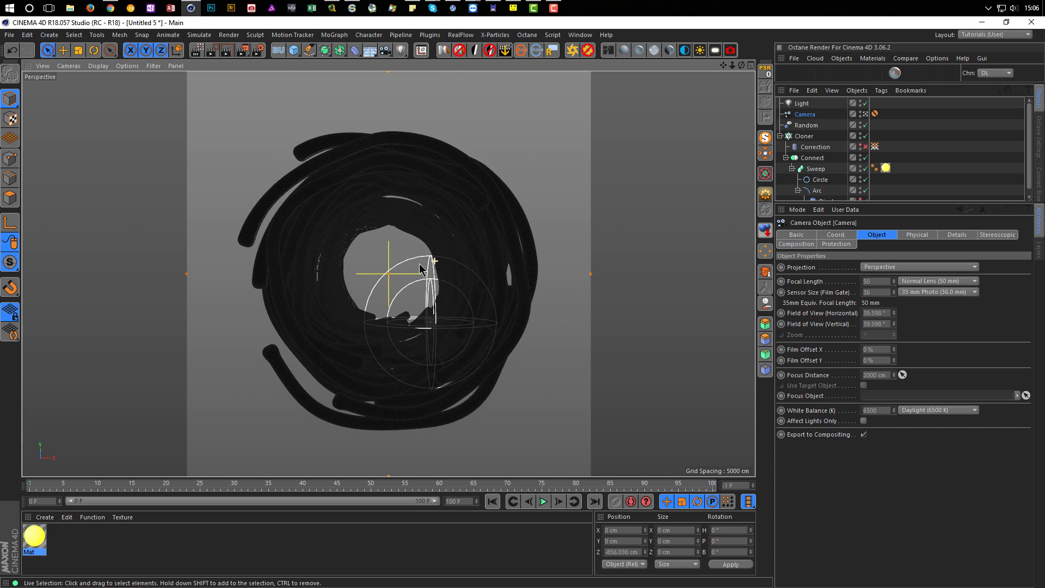
scroll(422, 269, "up", 2)
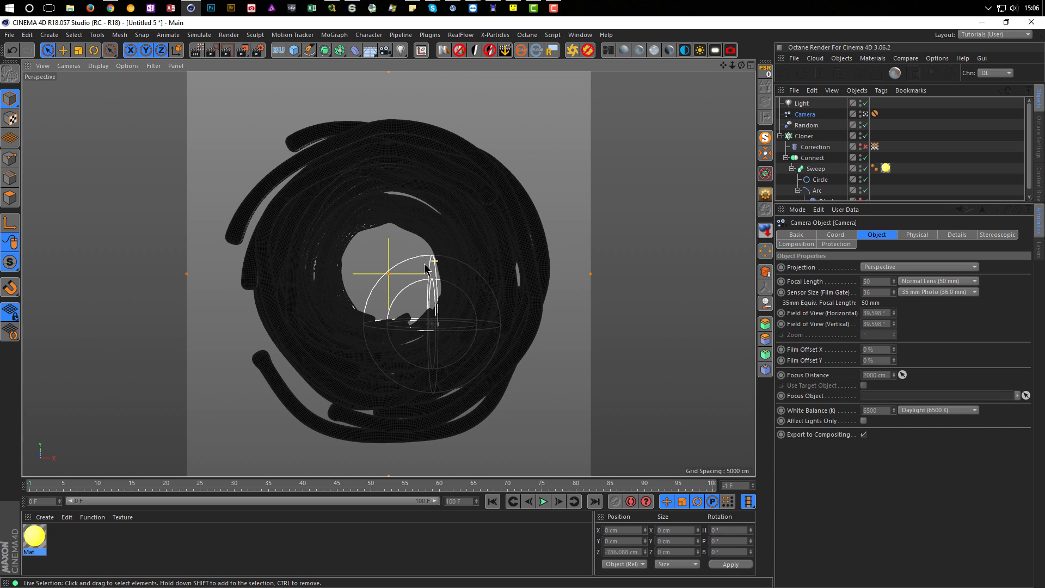
Set the camera's focal length to 80 mm and pull the camera back to about Z -1319 cm
left_click(878, 281)
type("80")
key("Return")
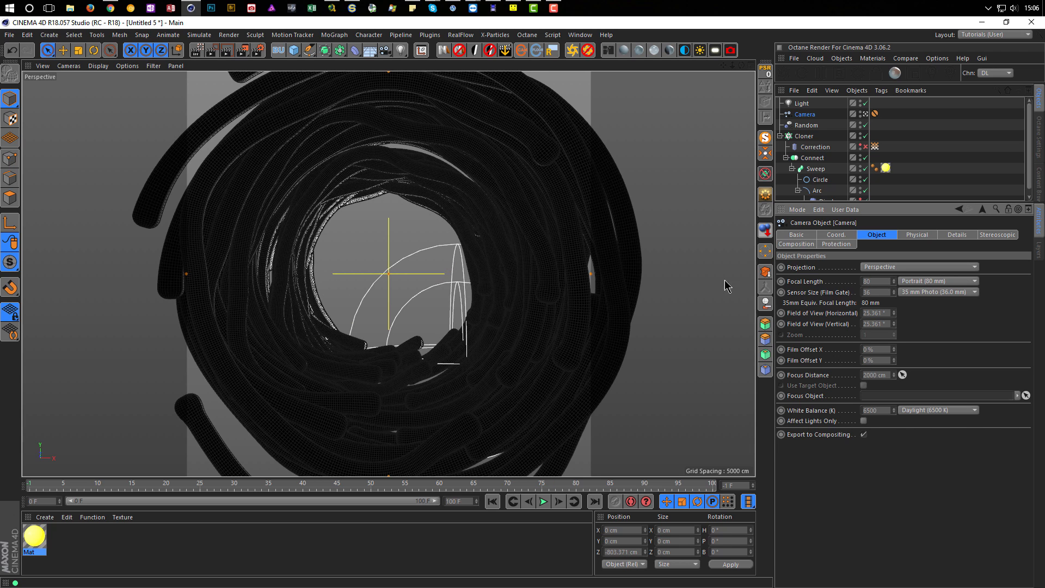
scroll(498, 305, "down", 3)
scroll(462, 313, "down", 4)
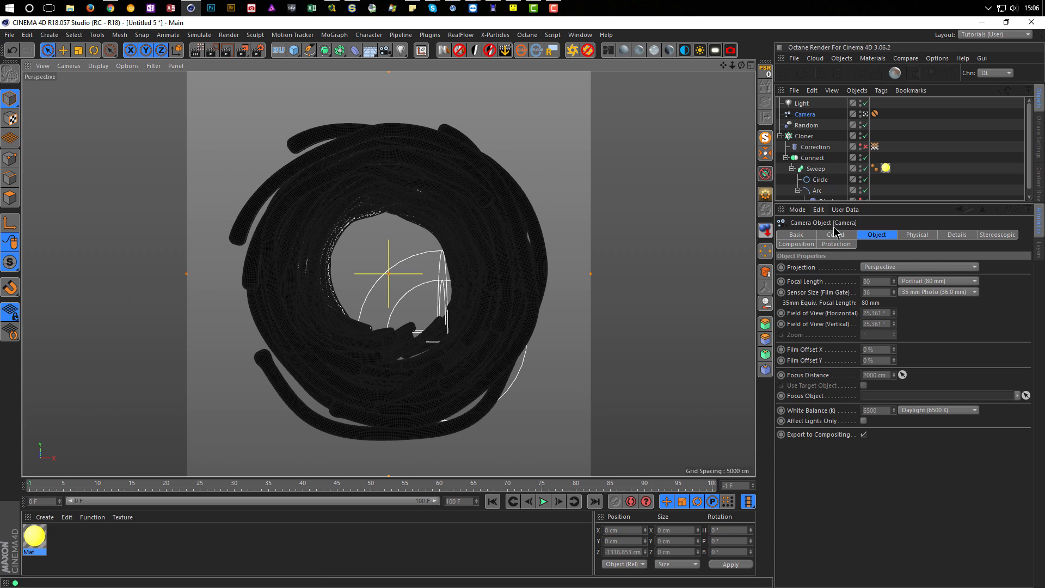
Create a null named Focus and assign it as the camera's focus object
left_click_drag(871, 203, 875, 327)
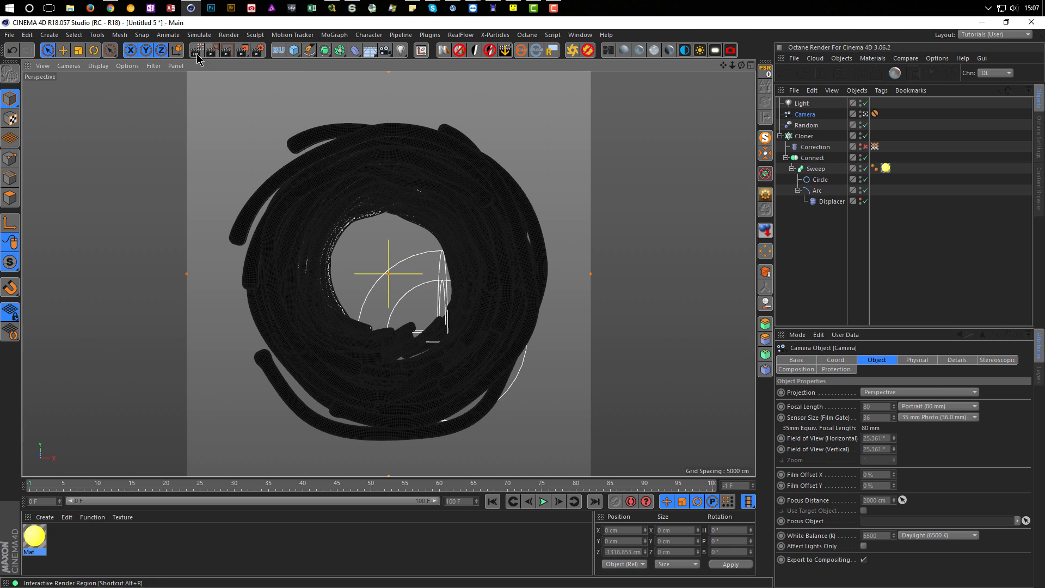
left_click(290, 53)
left_click(321, 68)
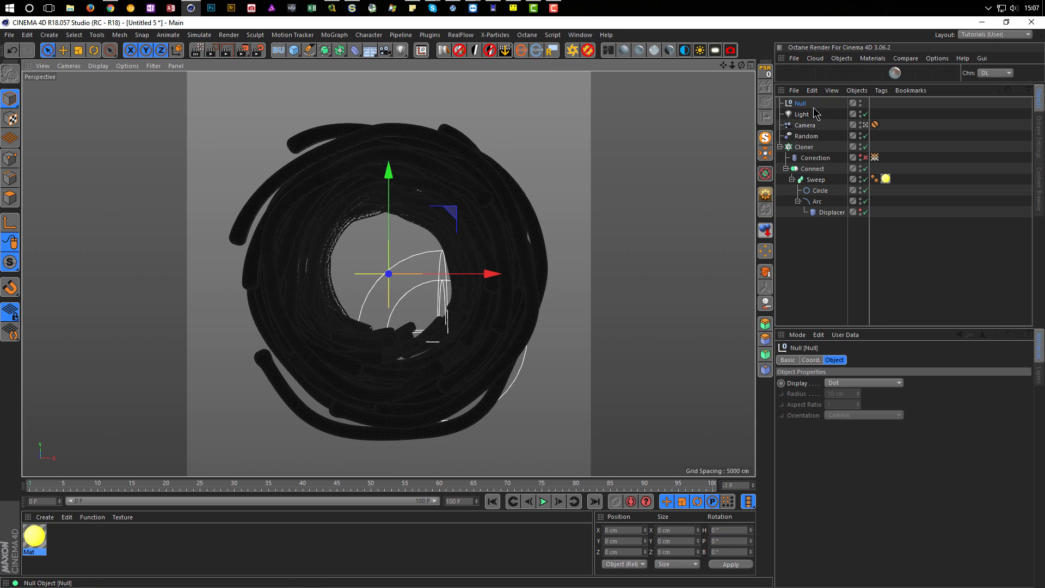
double_click(802, 103)
type("Focus")
key("Return")
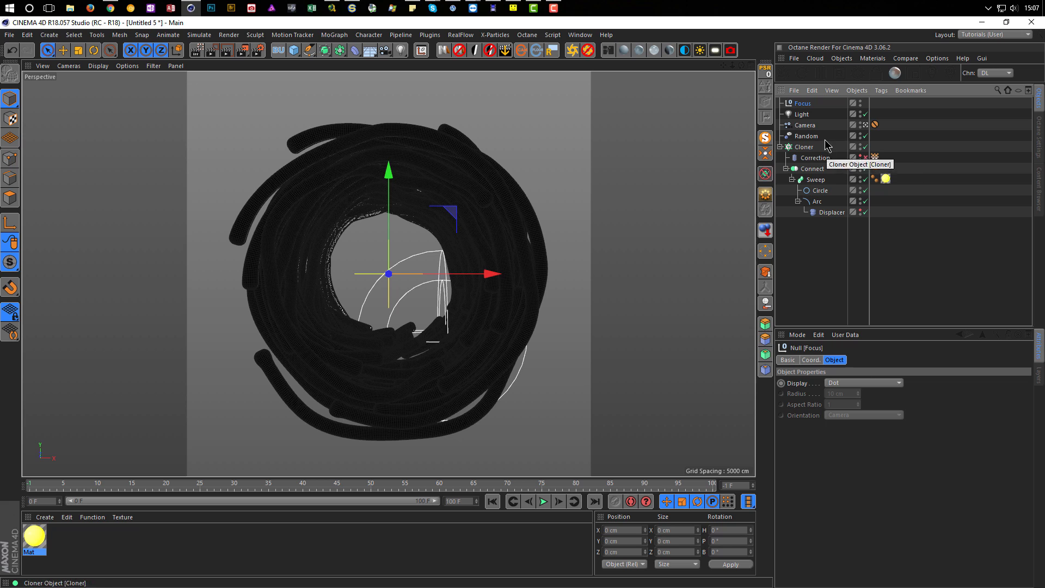
left_click(806, 125)
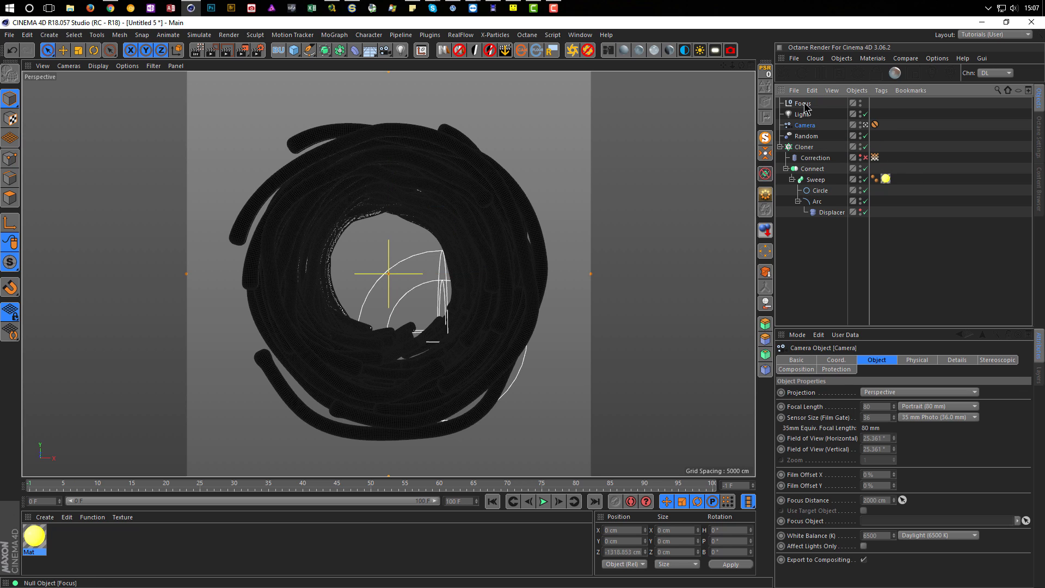
left_click_drag(804, 104, 929, 525)
Move the Focus null along the tunnel to about Z 218 cm and preview the camera view with the interactive render region
middle_click(622, 401)
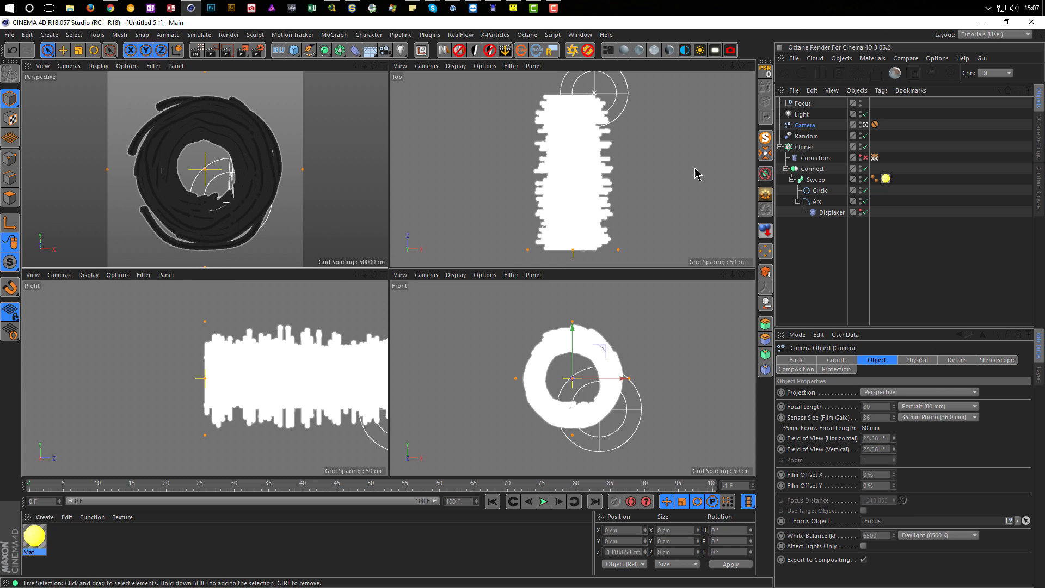
left_click(803, 104)
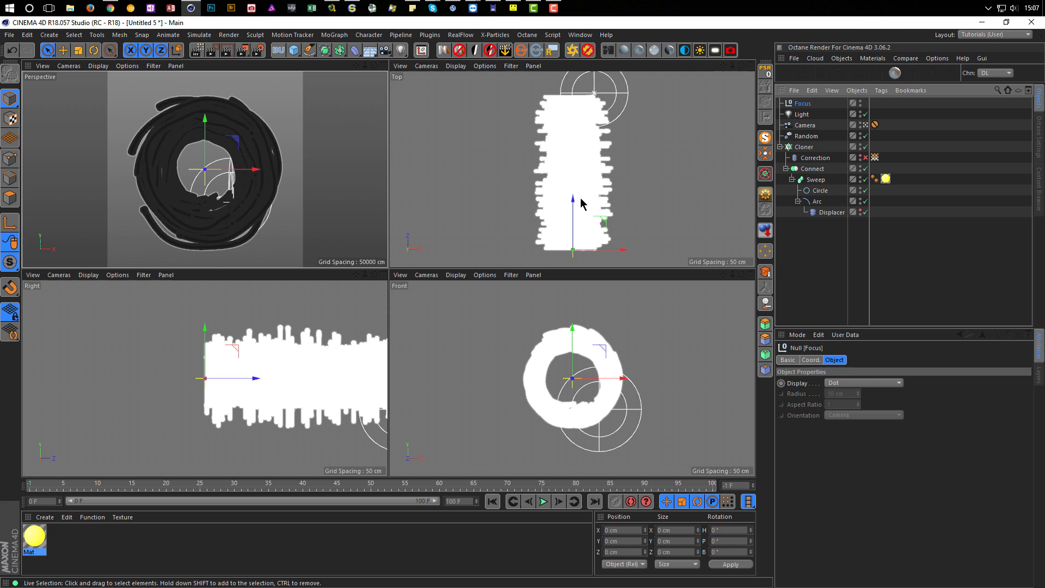
left_click_drag(572, 203, 573, 165)
middle_click(317, 166)
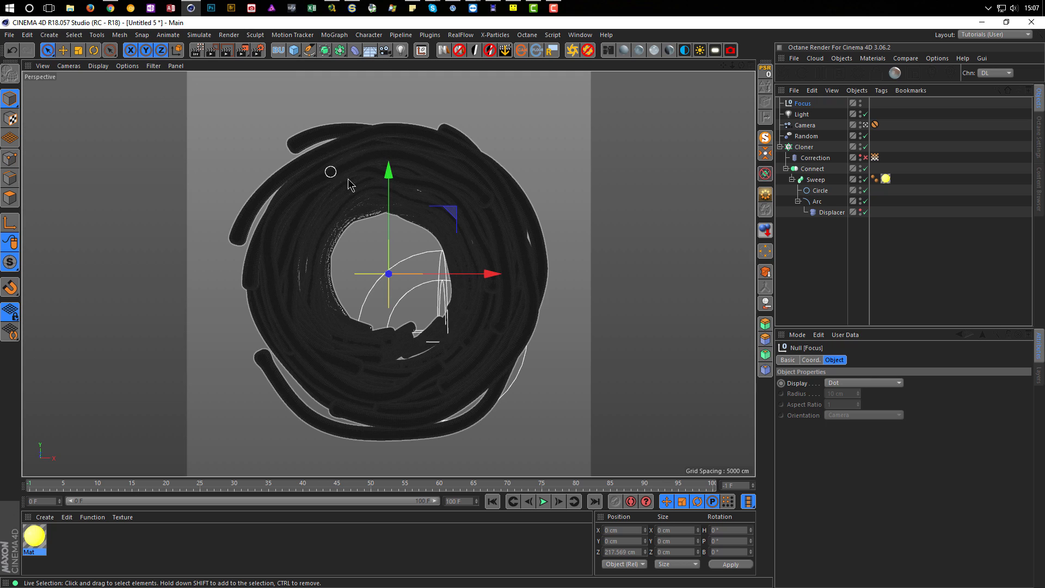
left_click(198, 51)
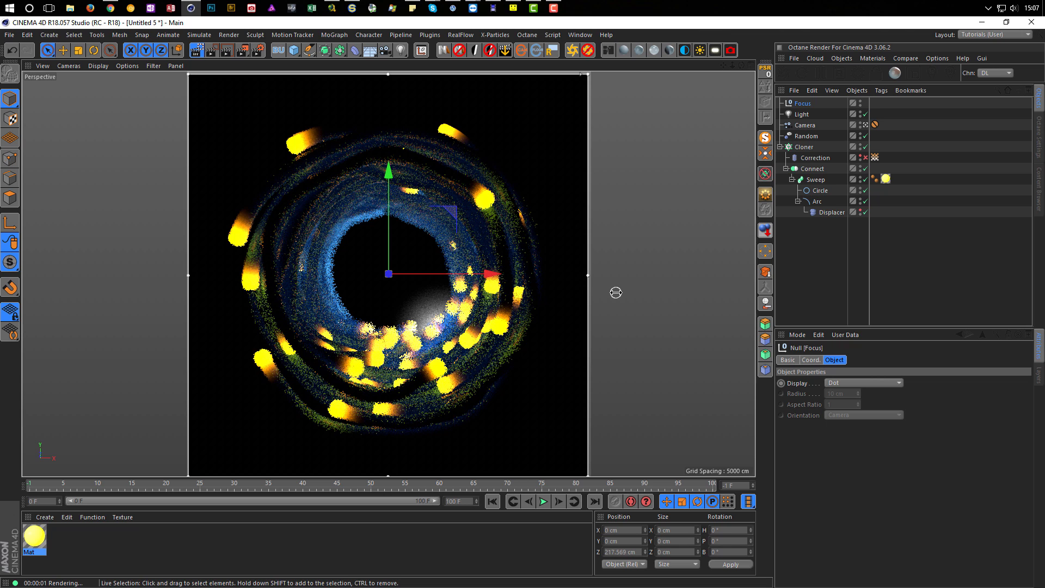
Enlarge the light's outer and inner radius spheres slightly in the front view and re-render the enlarged camera view
middle_click(628, 274)
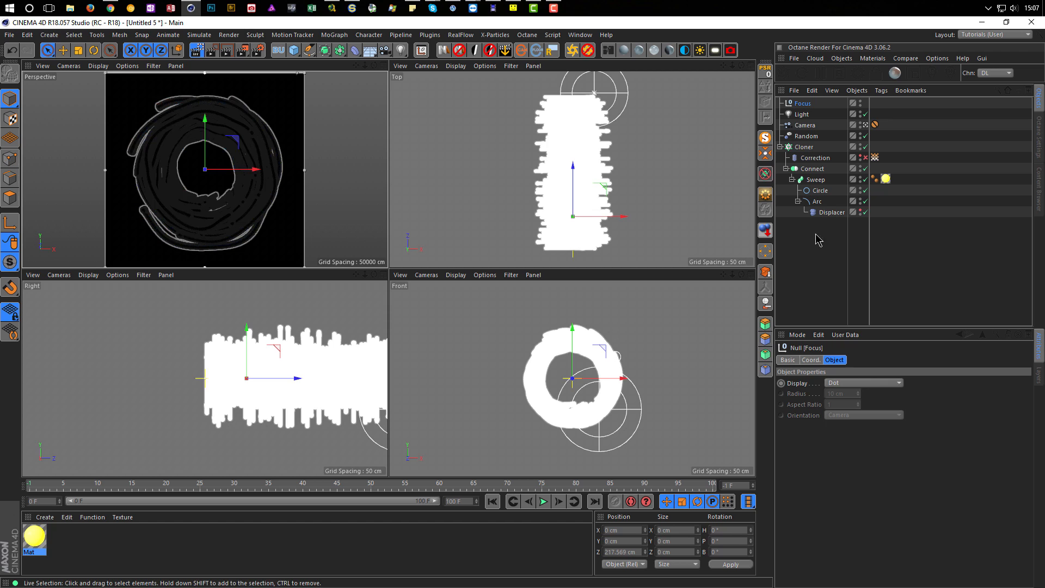
left_click(801, 116)
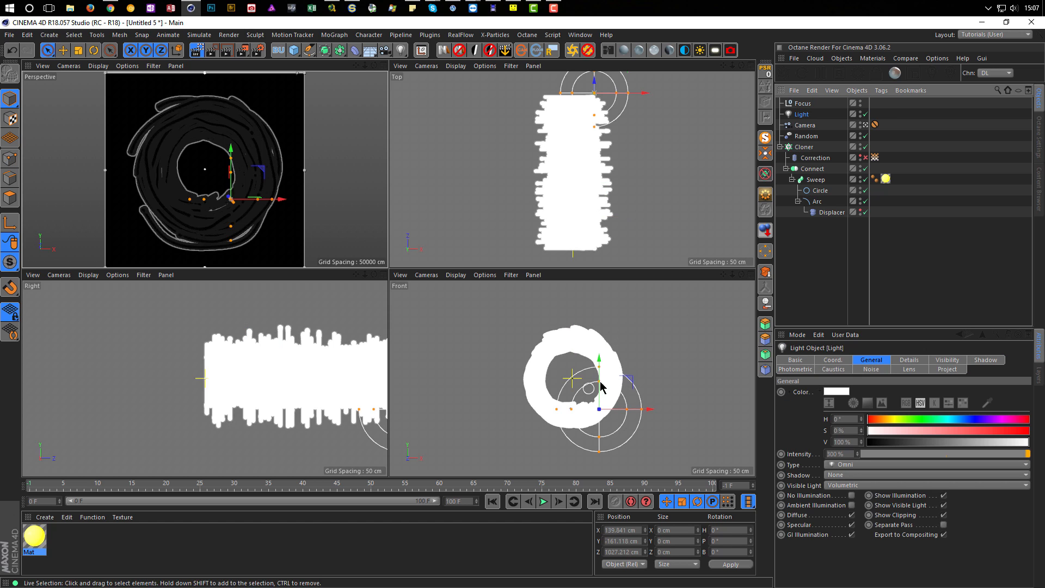
left_click_drag(599, 364, 599, 356)
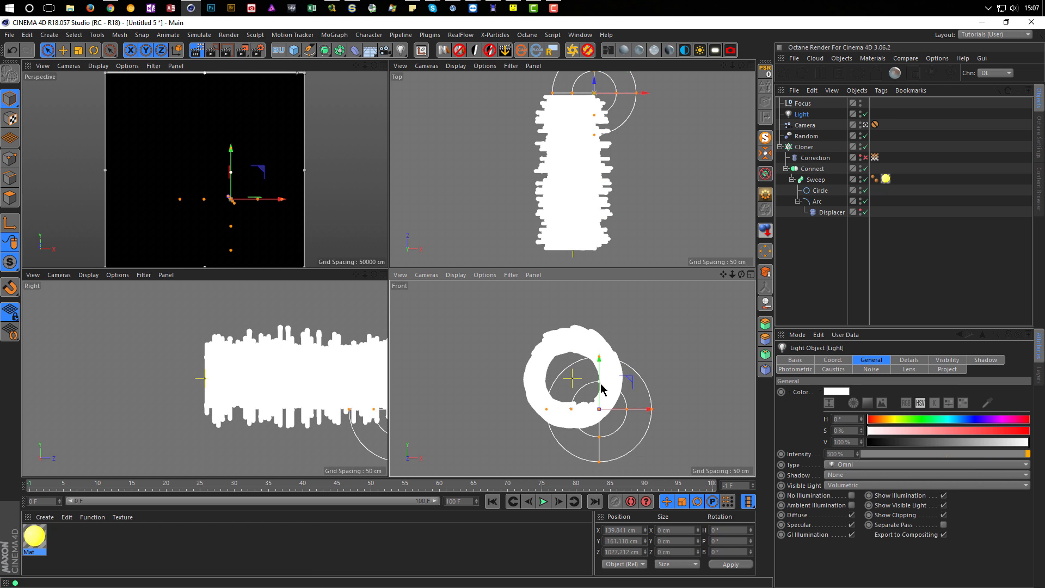
left_click_drag(627, 409, 636, 409)
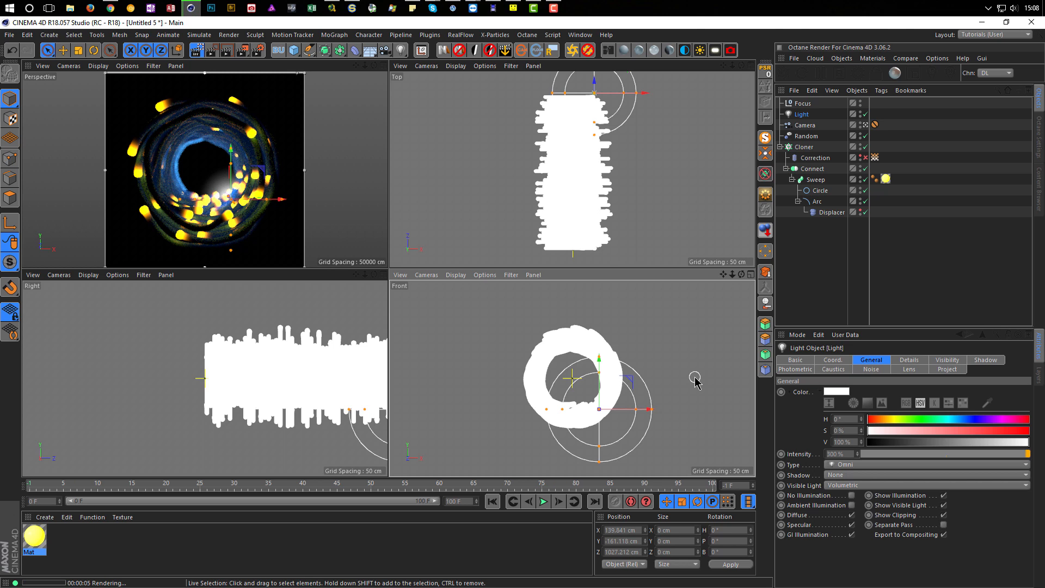
middle_click(233, 226)
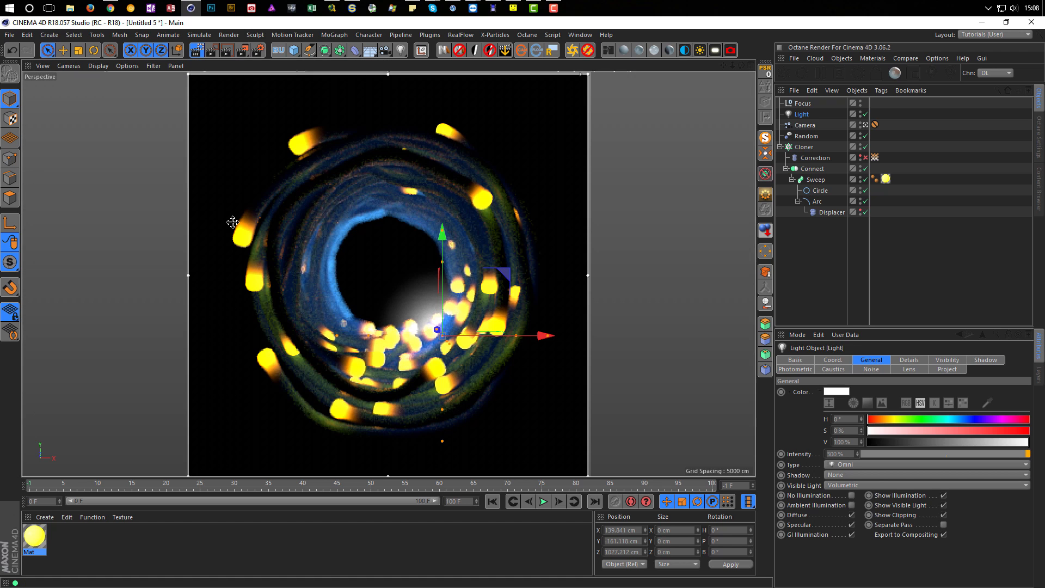
key("ctrl+r")
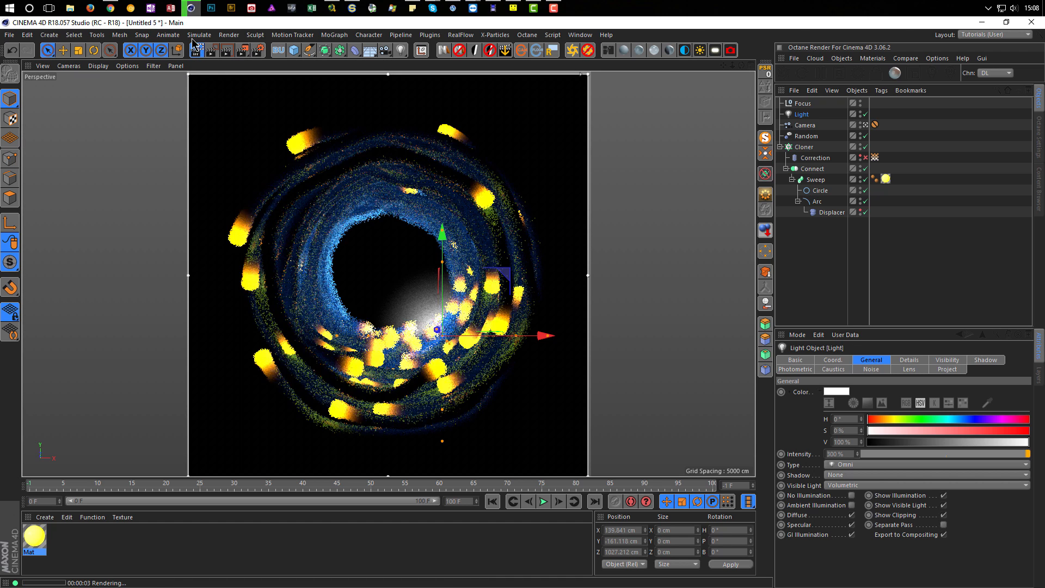
Compare the render with the Behance reference image in the web browser and return to Cinema 4D
left_click(111, 9)
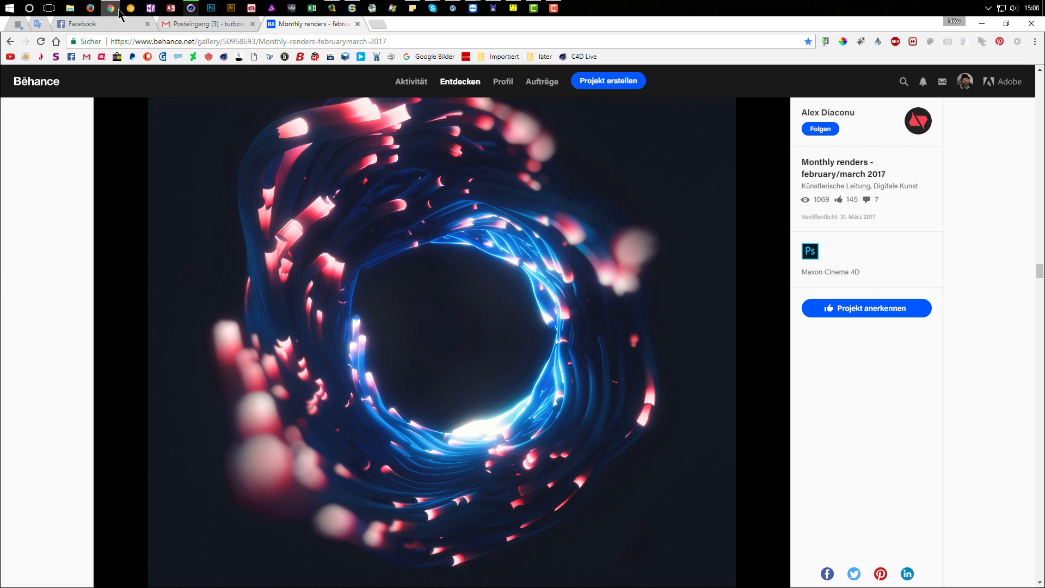
mouse_move(190, 8)
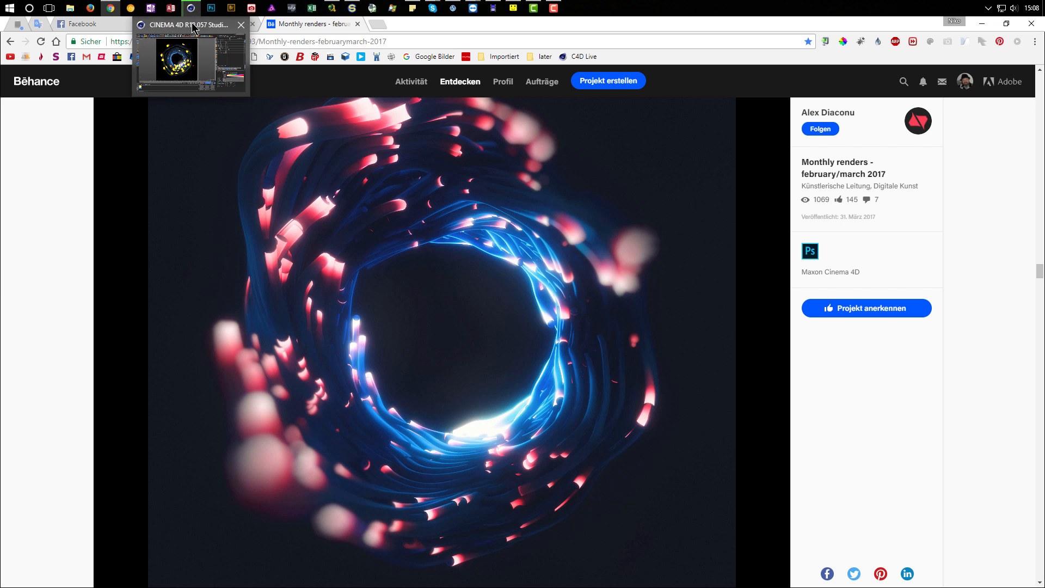
left_click(193, 11)
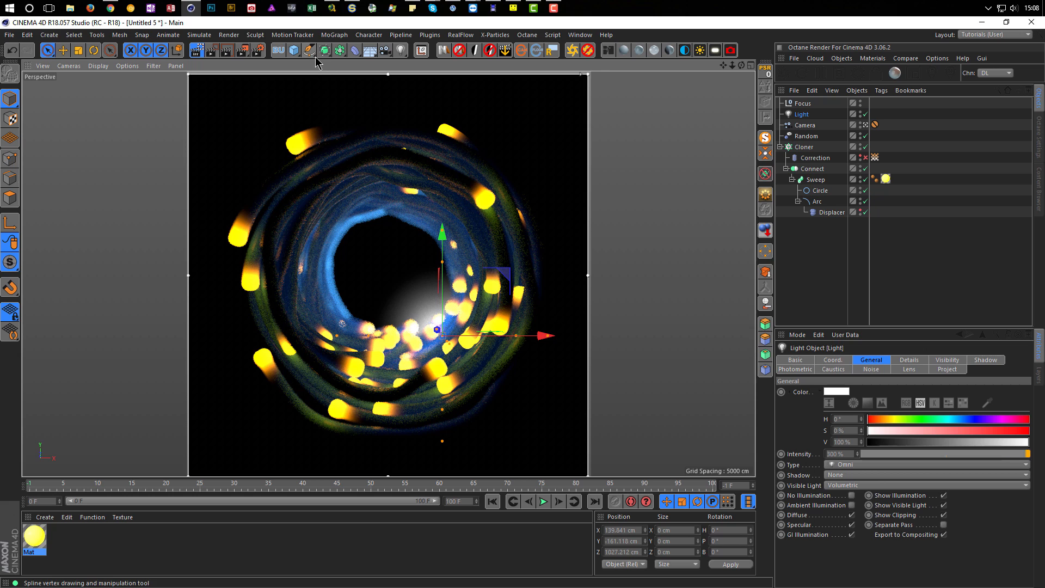
Add a second omni light with No Illumination enabled and its visible light set to Visible
left_click(401, 50)
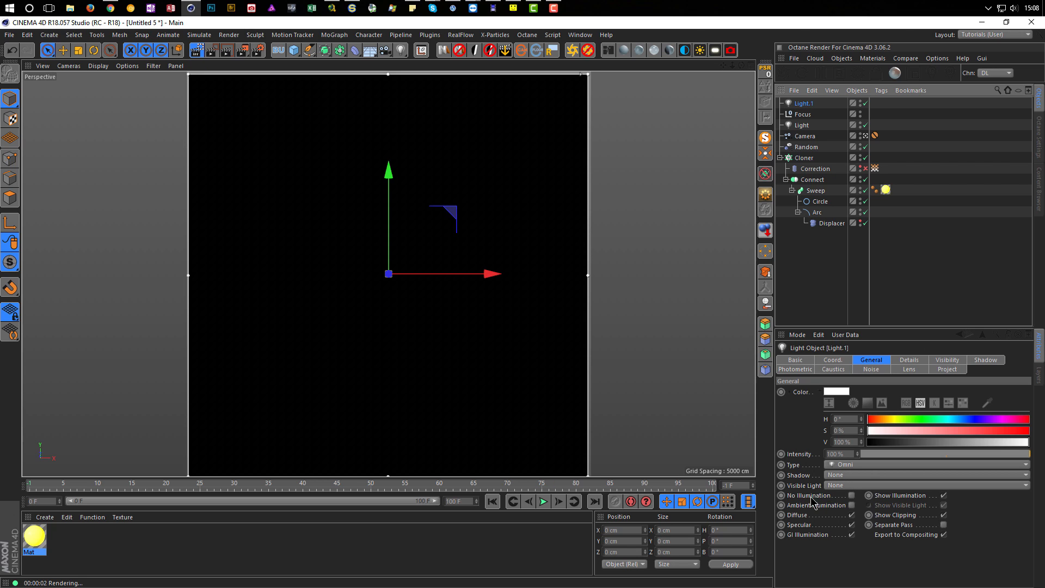
left_click(852, 496)
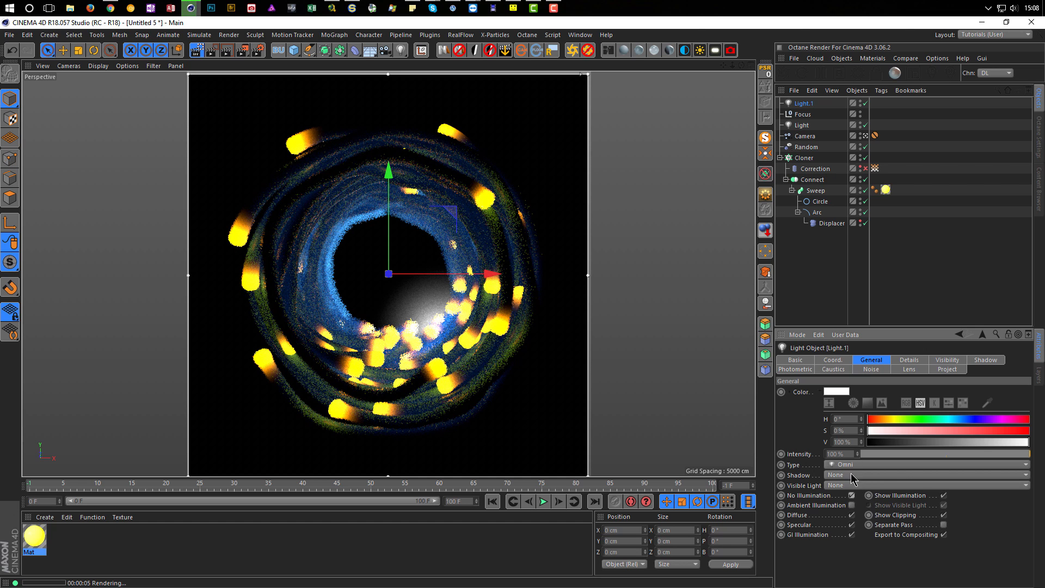
left_click(848, 485)
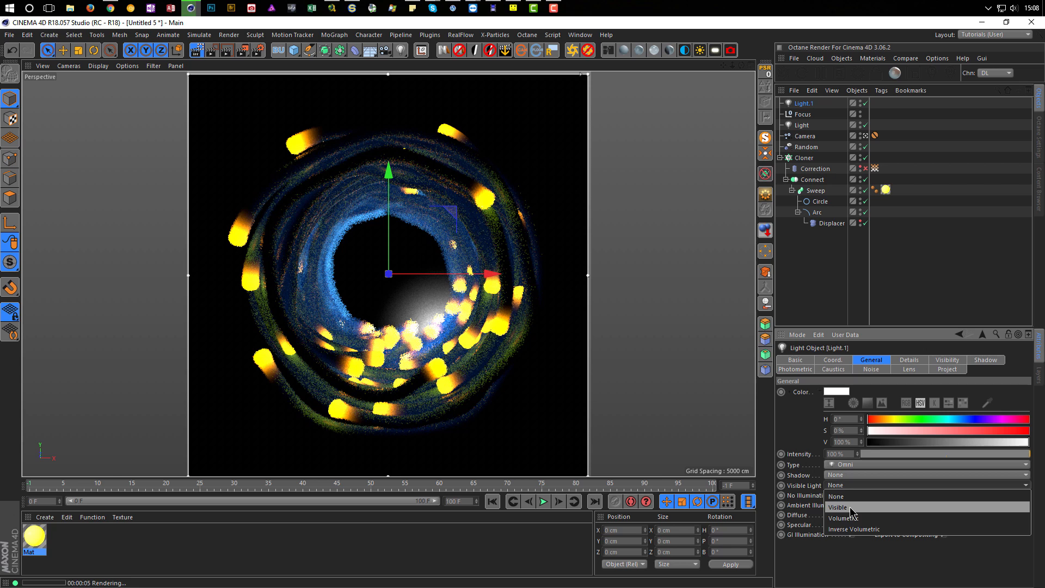
left_click(850, 509)
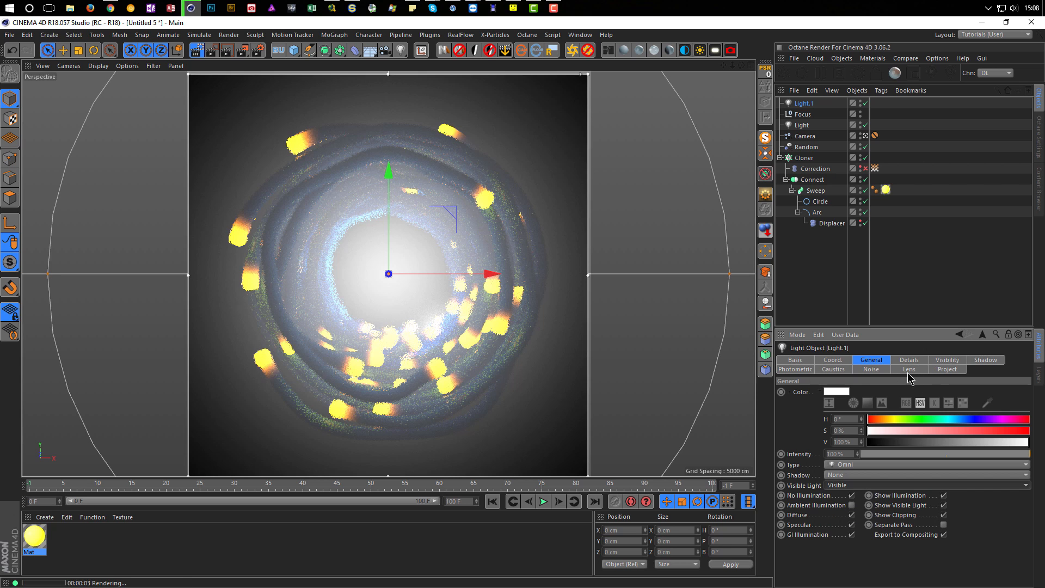
Apply noise to both the illumination and visibility of the new light
left_click(871, 369)
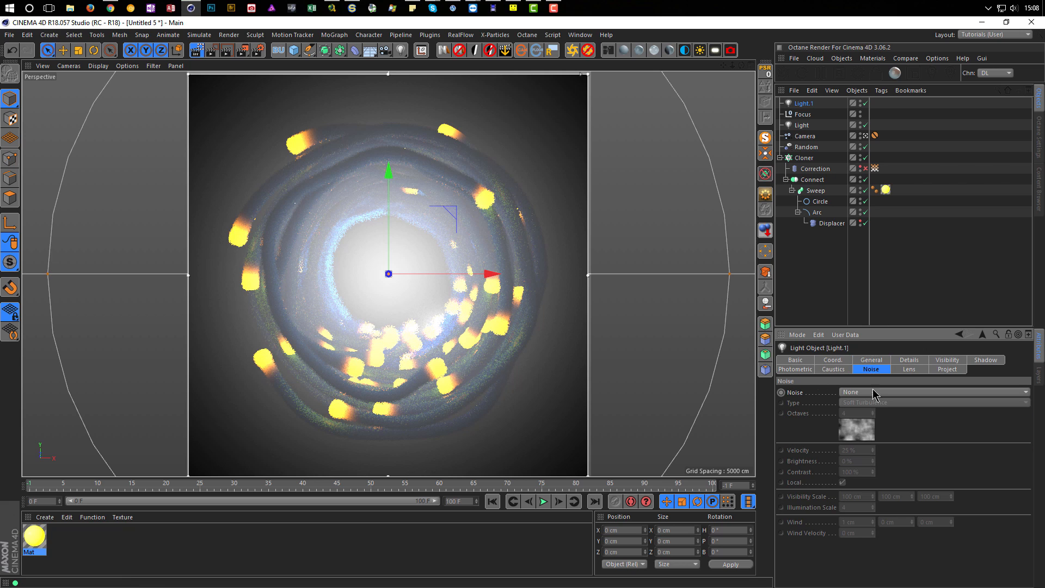
left_click(856, 392)
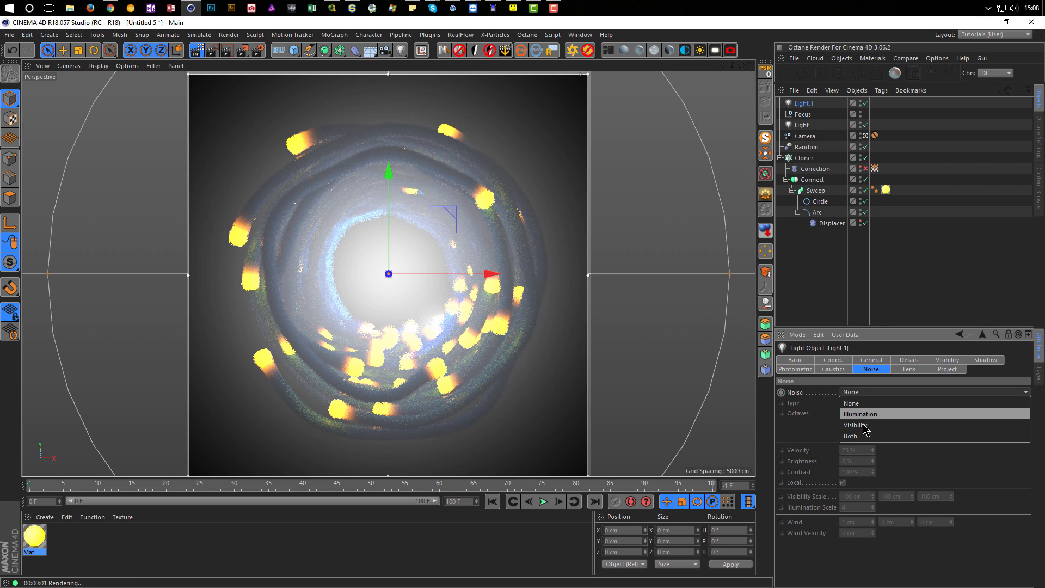
left_click(865, 437)
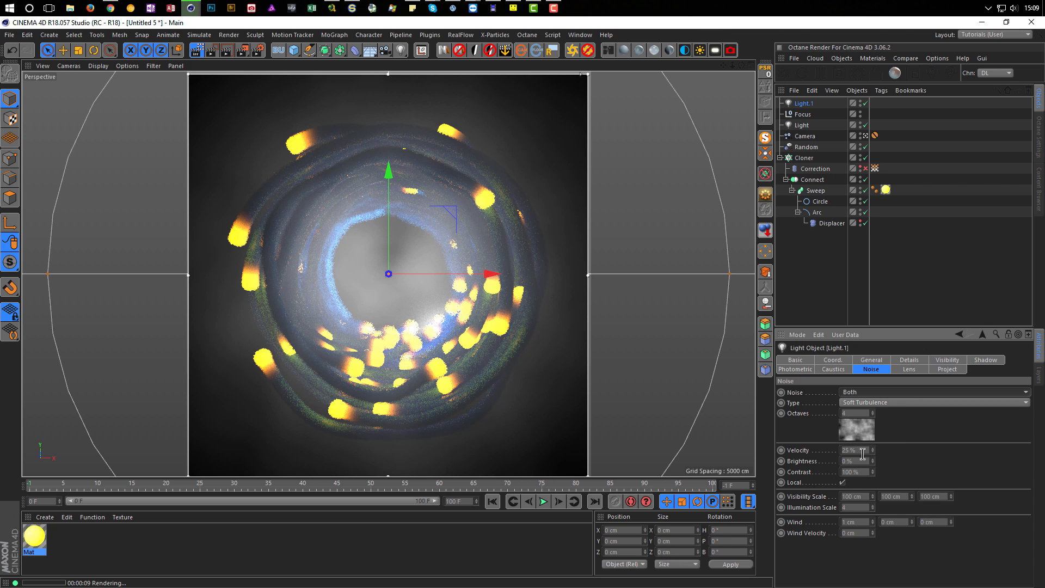
Try dimming the new light by setting its color's V value to 20%, 30% and finally 40%
left_click(871, 360)
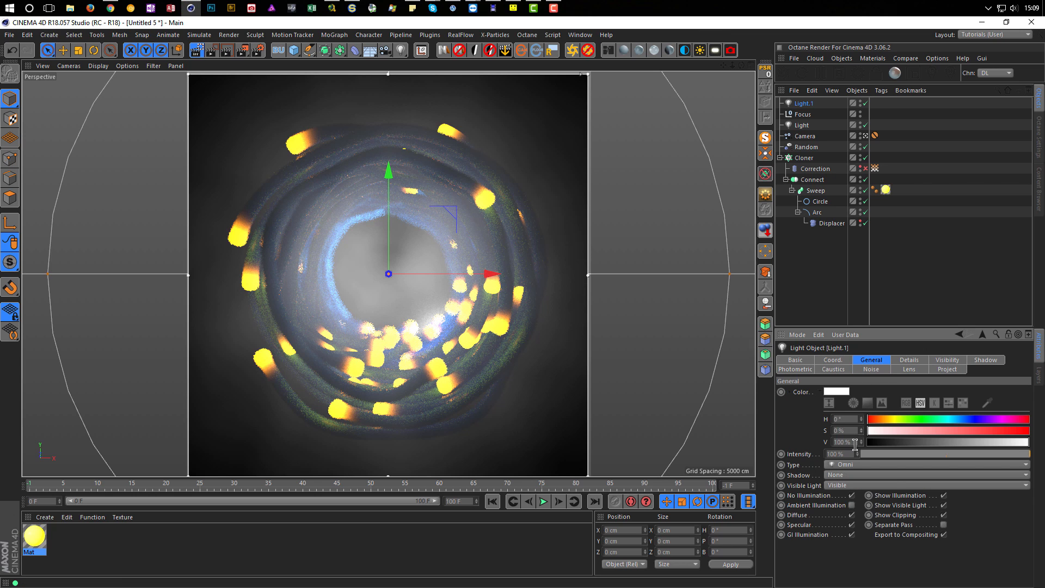
type("20")
key("Return")
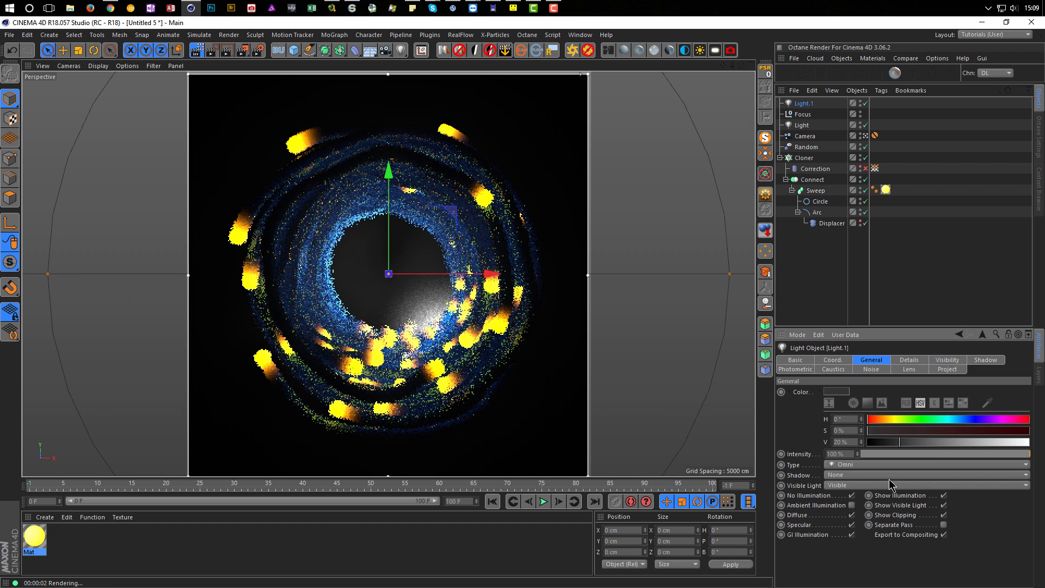
left_click(846, 442)
type("30")
key("Return")
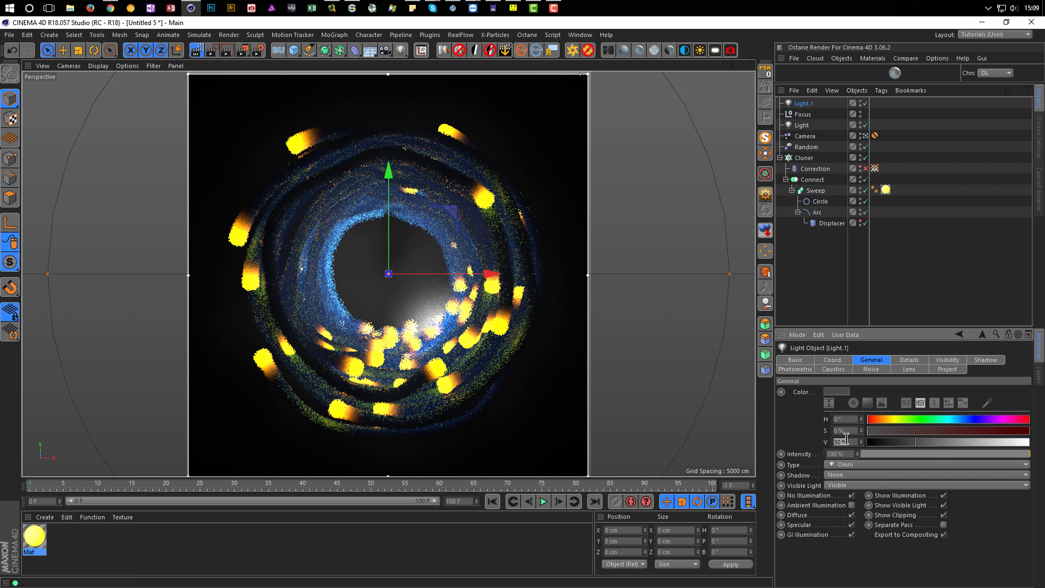
key("Return")
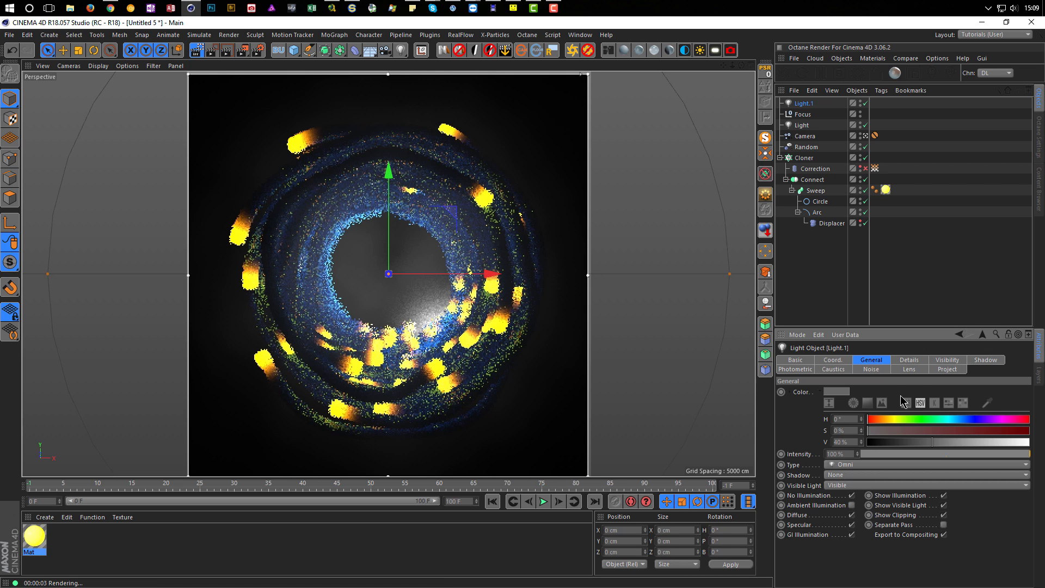
Set the new light's noise to 8 octaves and its type to Hard Turbulence
left_click(880, 370)
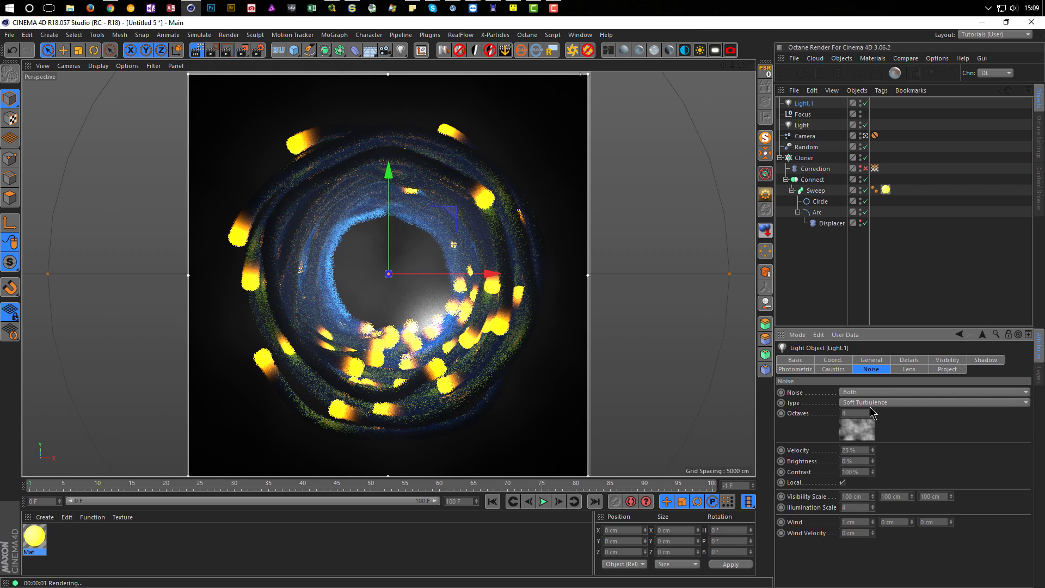
left_click(857, 414)
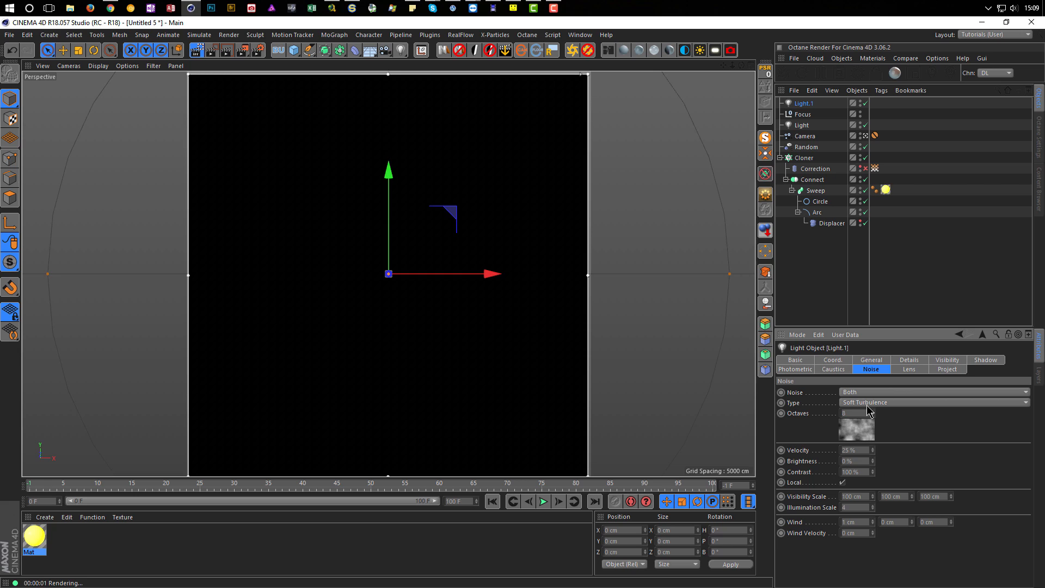
left_click(871, 402)
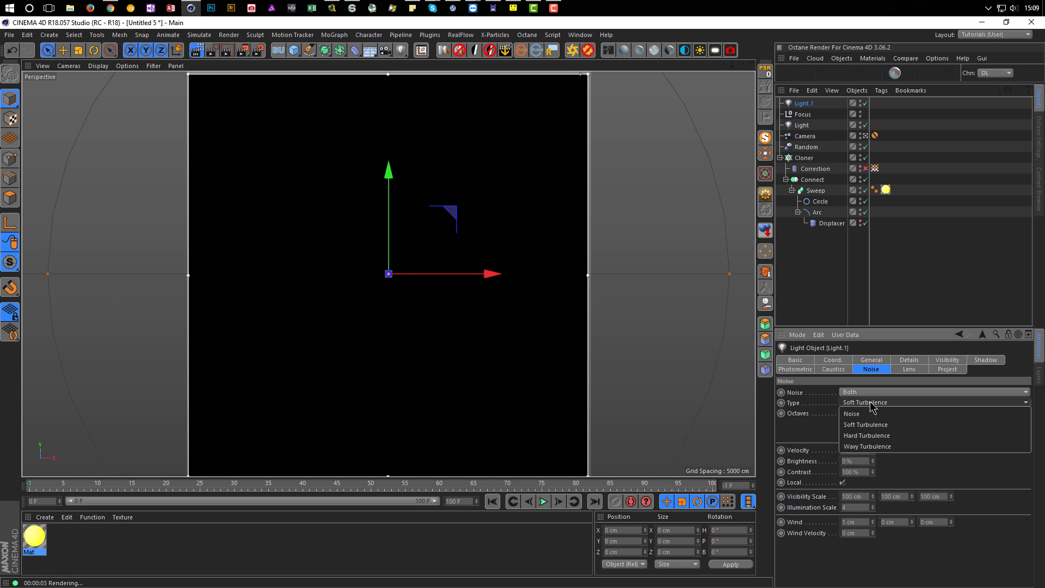
left_click(871, 435)
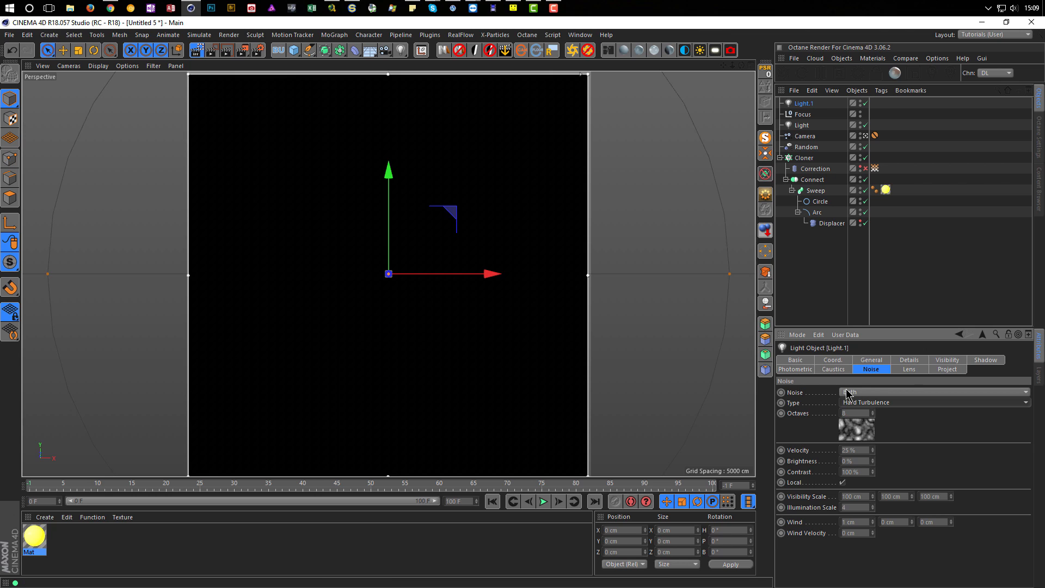
Set the new light's color V value to 50% and place the original light directly beneath it in the object hierarchy
left_click(871, 360)
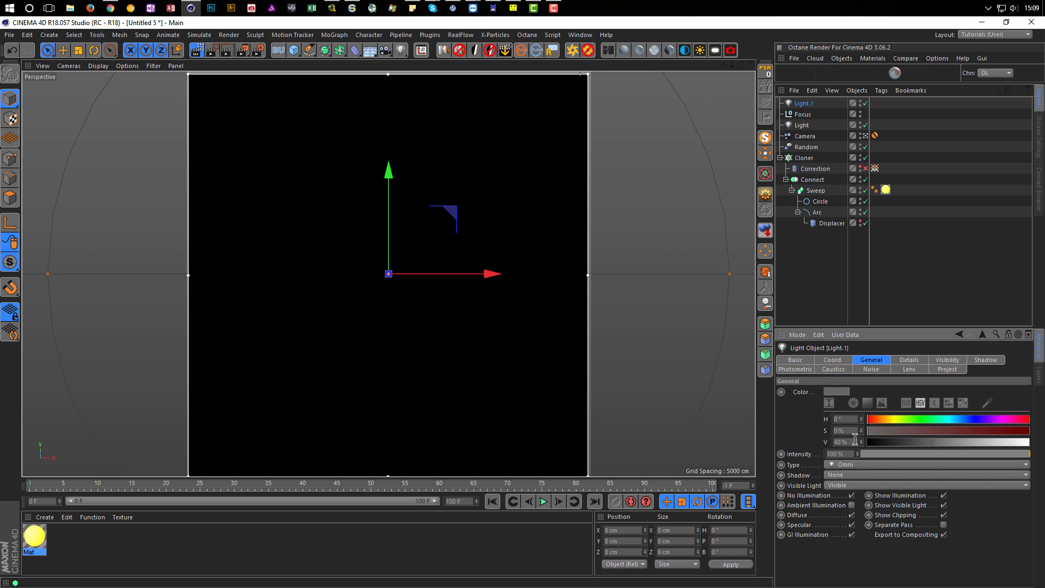
key("Return")
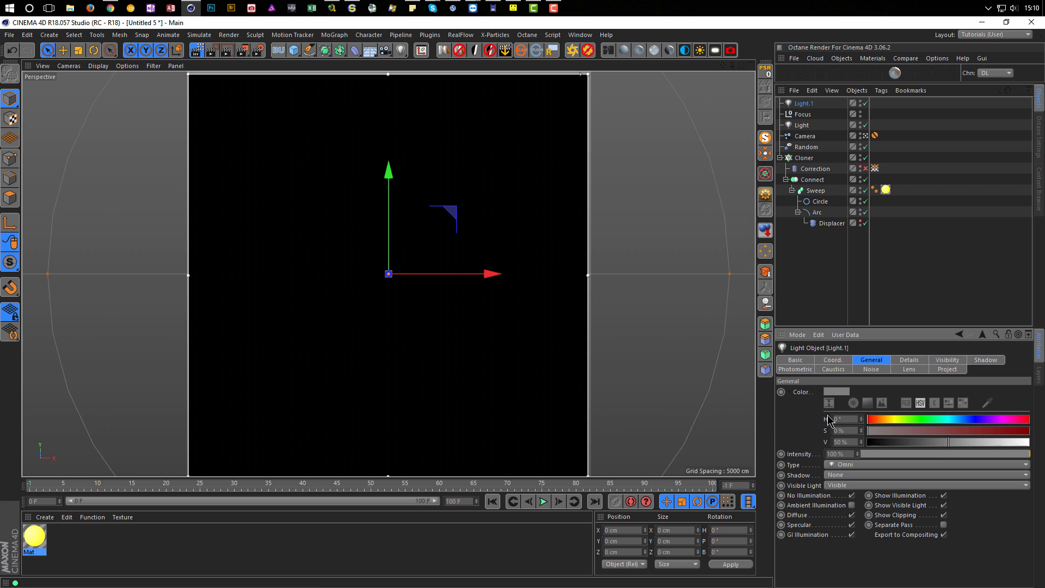
left_click(805, 115)
left_click_drag(806, 136, 808, 110)
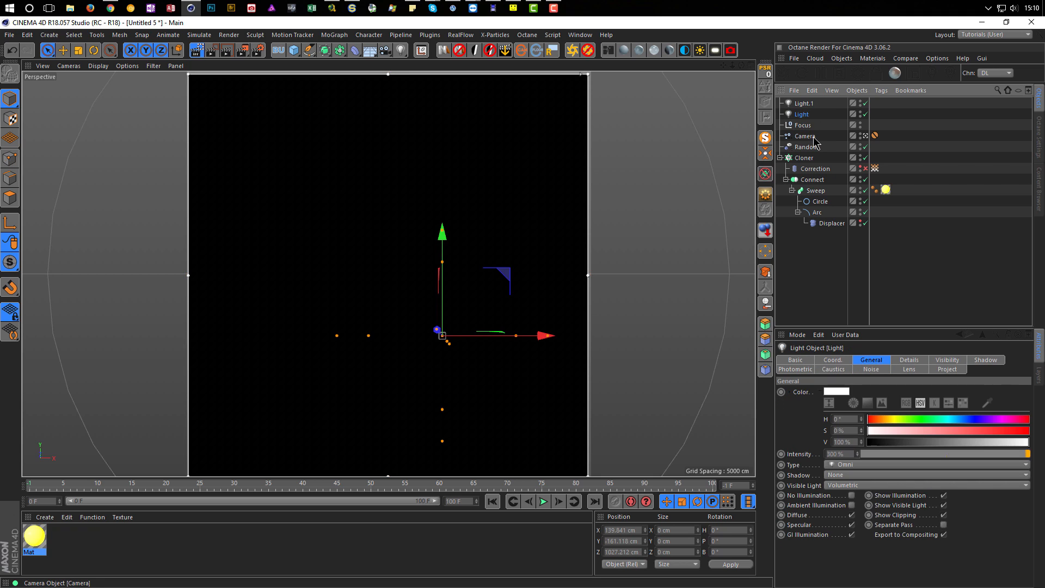
Set the camera's physical F-Stop to 0.2
left_click(810, 137)
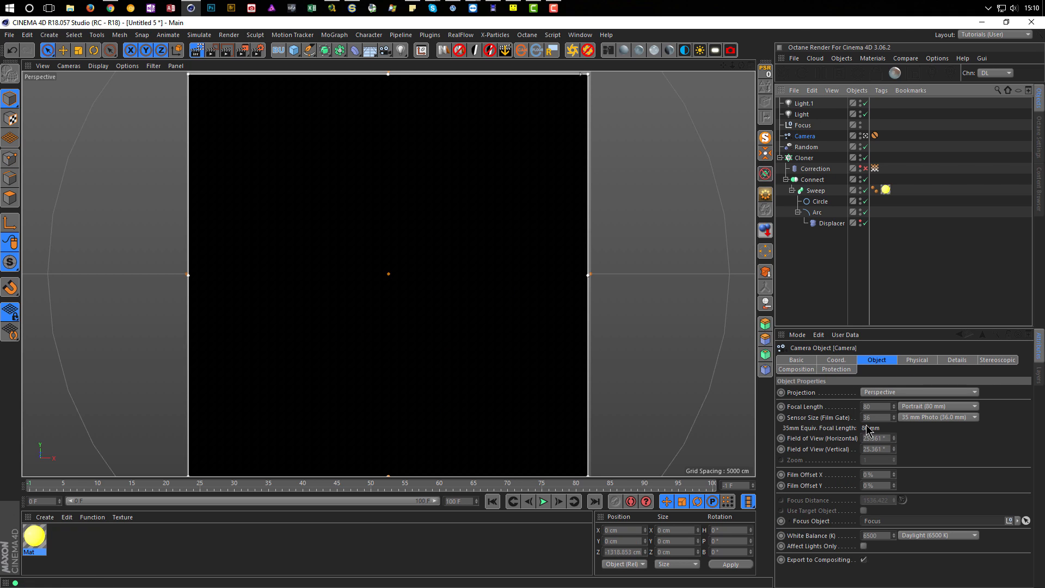
left_click(916, 360)
double_click(875, 402)
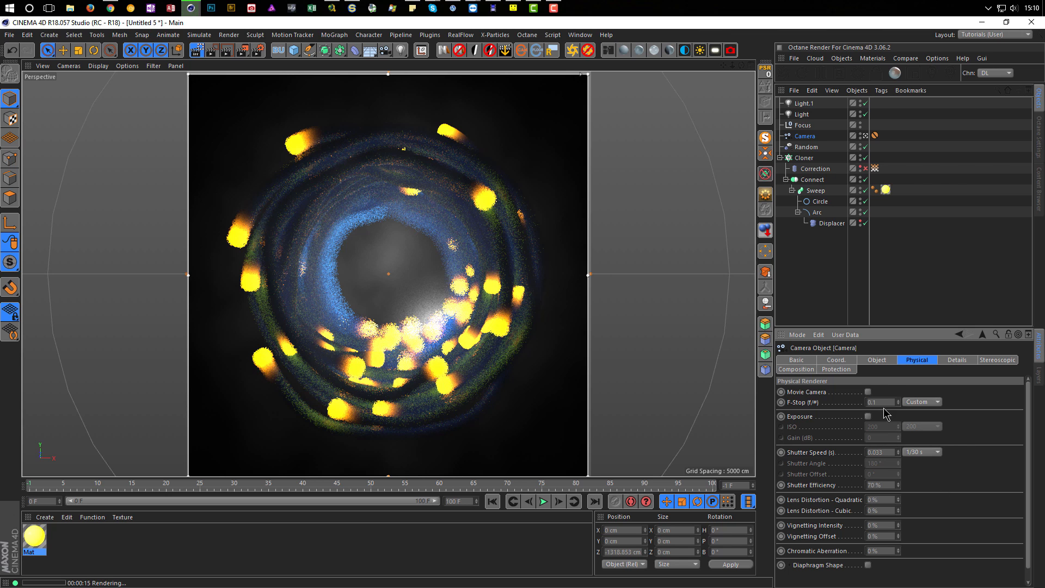
left_click(888, 404)
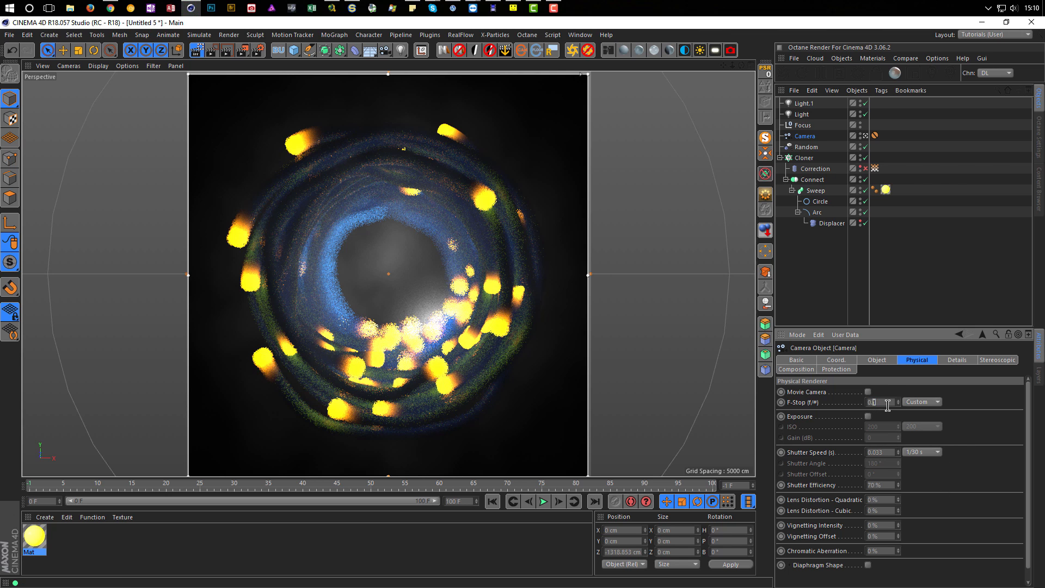
key("Return")
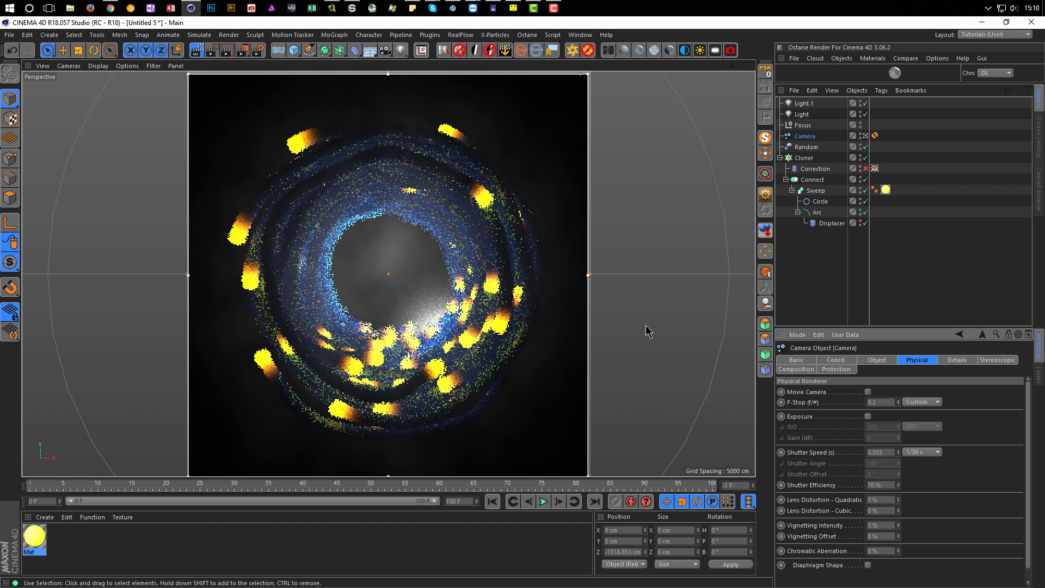
Move the Focus null deeper into the tunnel to about Z 371 cm and re-render the enlarged camera view
middle_click(637, 311)
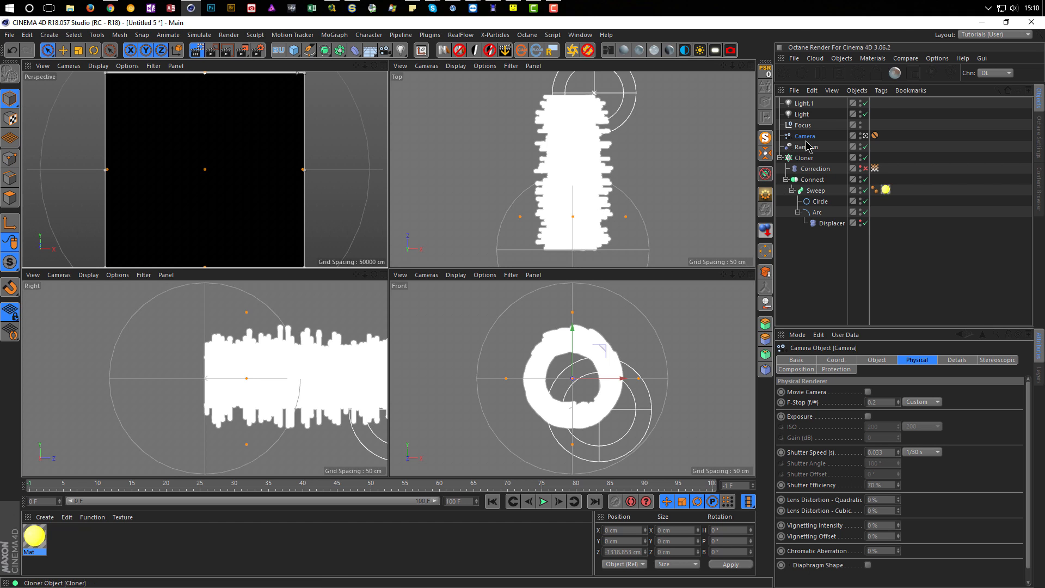
left_click(581, 167)
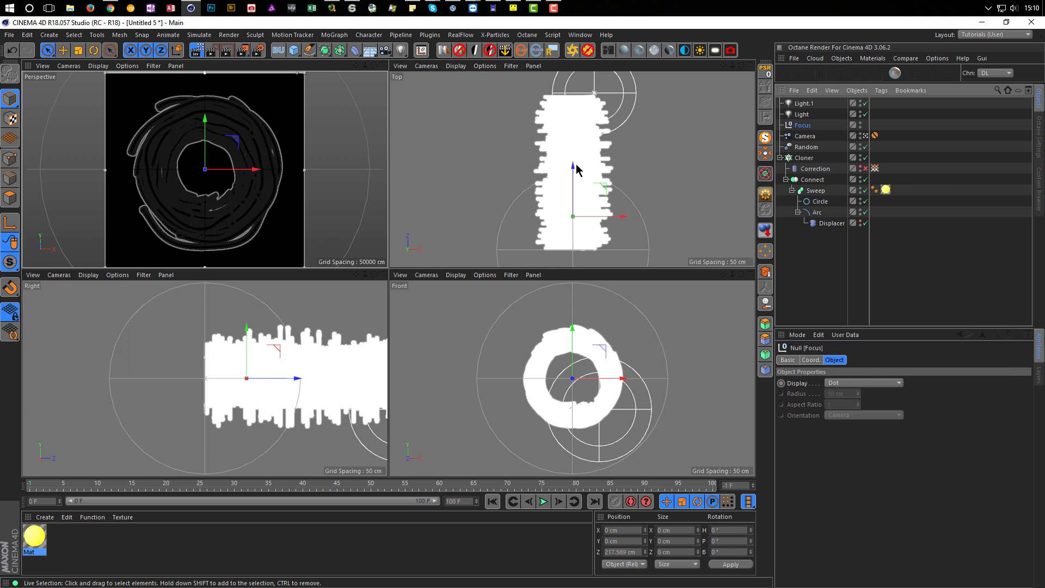
left_click_drag(575, 166, 574, 146)
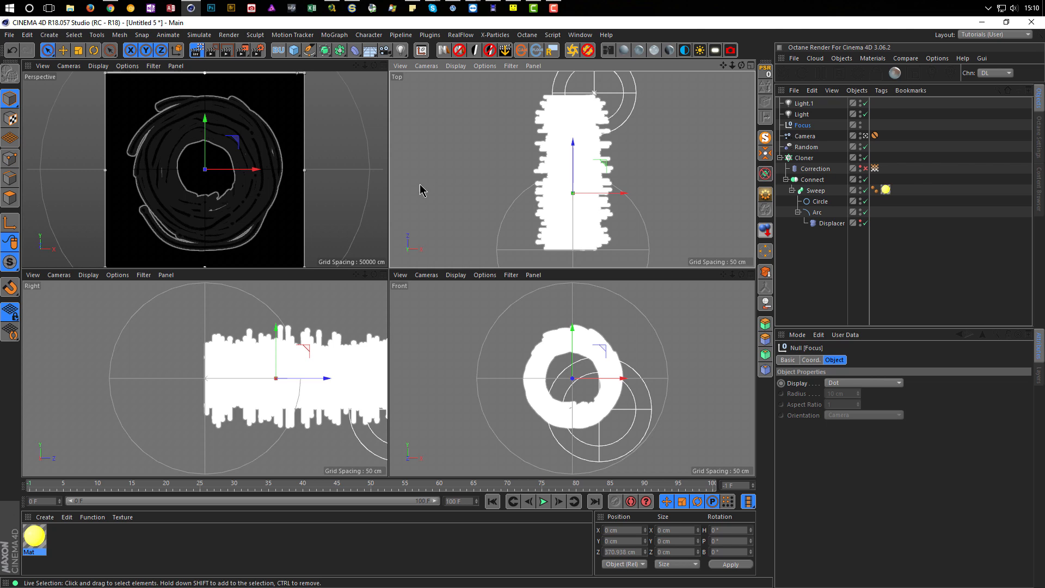
middle_click(275, 216)
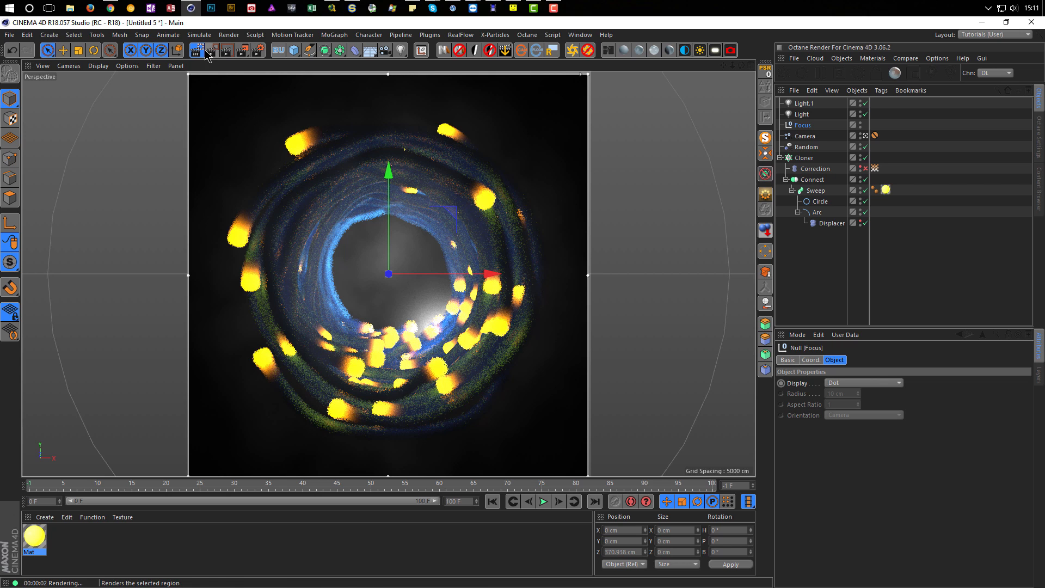
Turn off the interactive render region and make Middle GI the active render setting
left_click(209, 73)
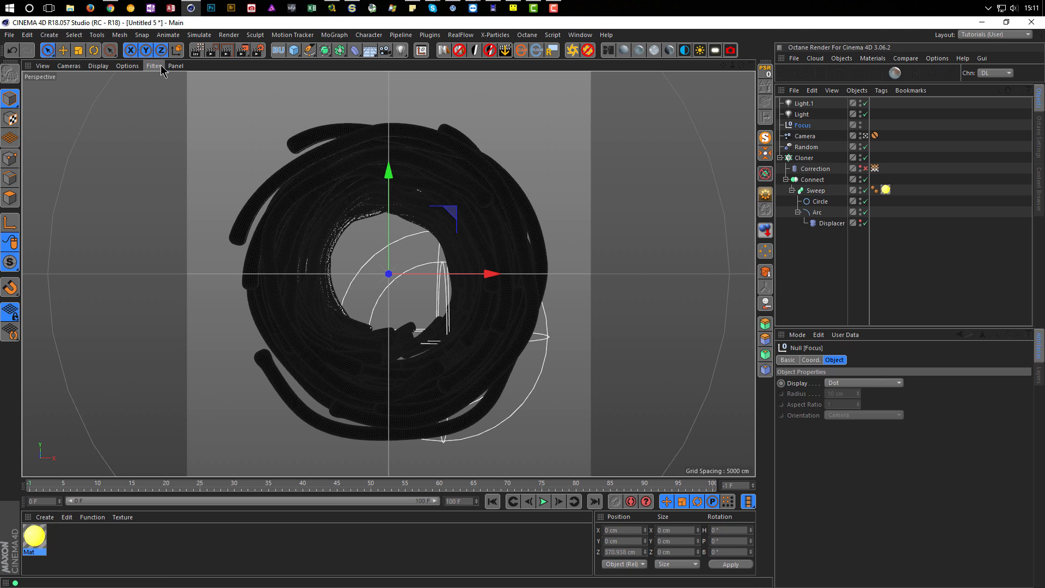
left_click(259, 50)
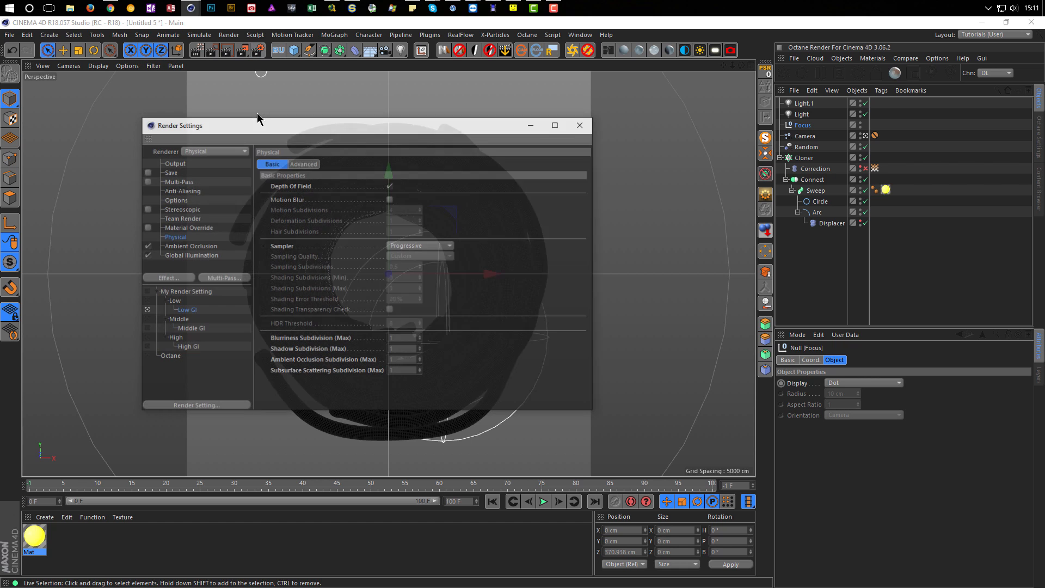
left_click(146, 330)
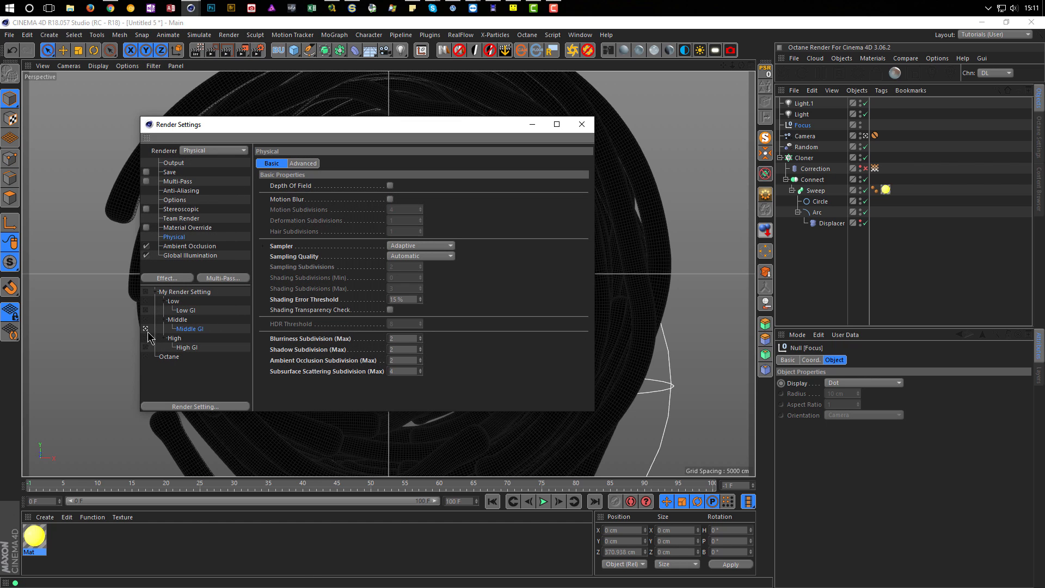
Set the render output to 720 x 720 pixels with Lock Ratio enabled
left_click(174, 164)
left_click(318, 194)
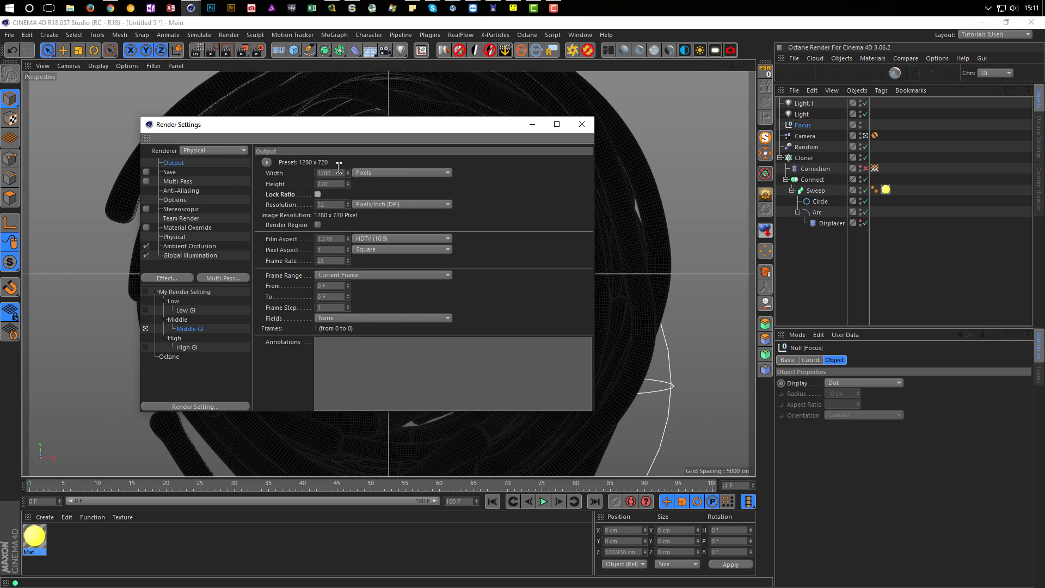
left_click(319, 173)
type("720")
key("Return")
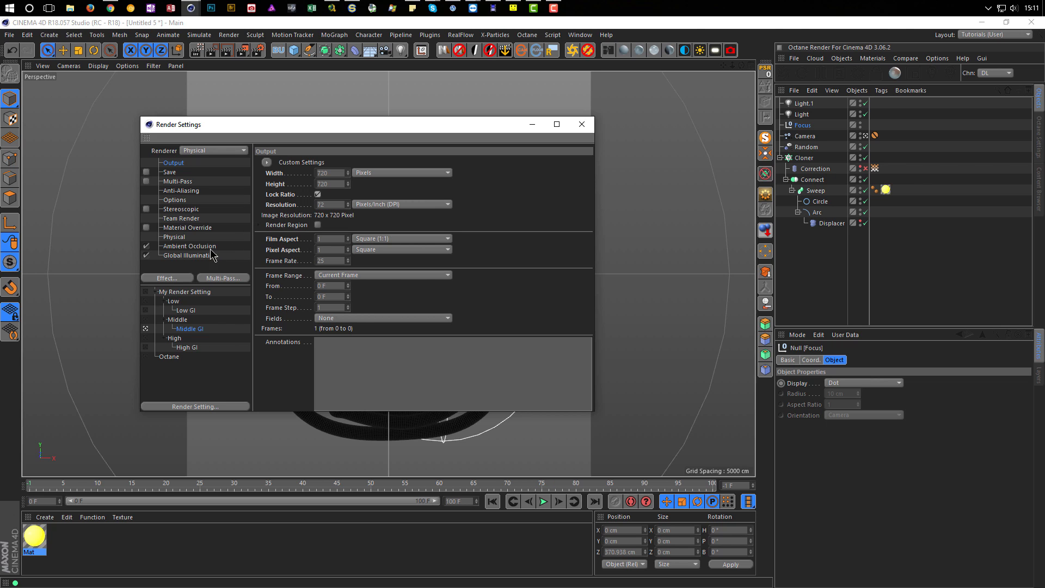
Enable Depth Of Field for the Physical renderer and render the scene to the Picture Viewer
left_click(174, 237)
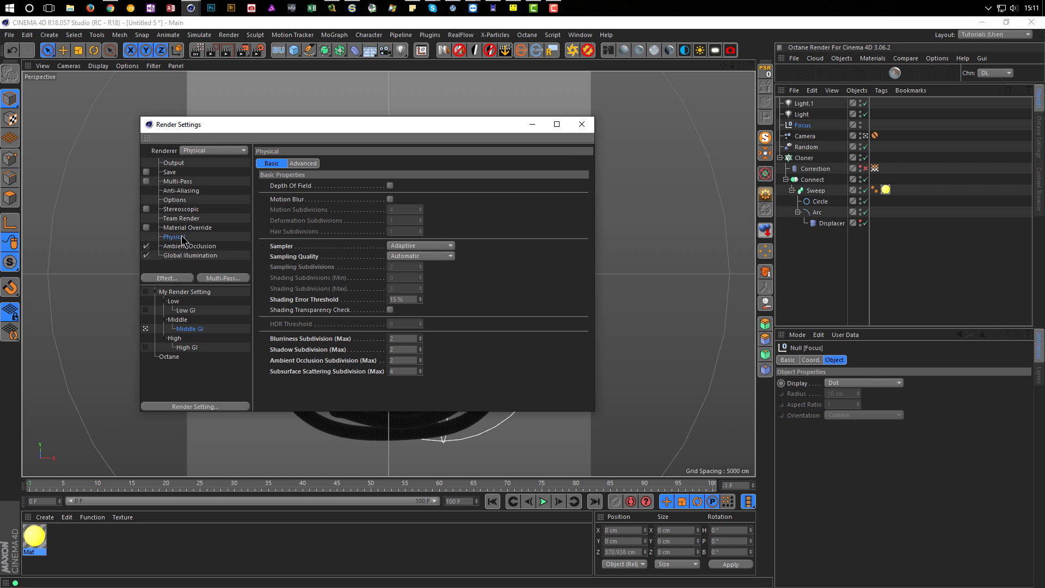
left_click(390, 186)
key("shift+r")
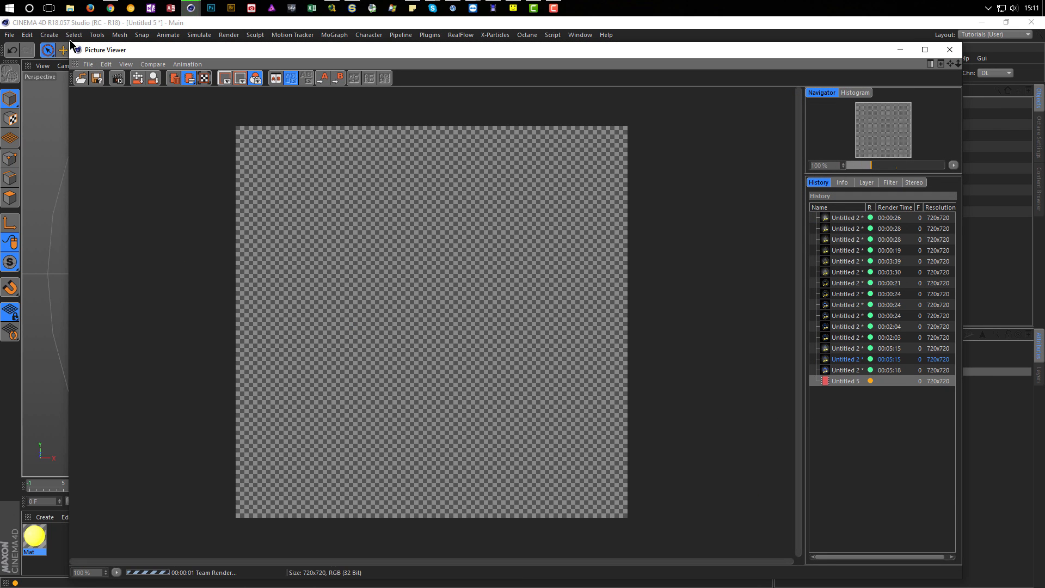
Delete all the finished Untitled 2 renders from the Picture Viewer history, then close the Picture Viewer and the render settings
left_click(850, 368)
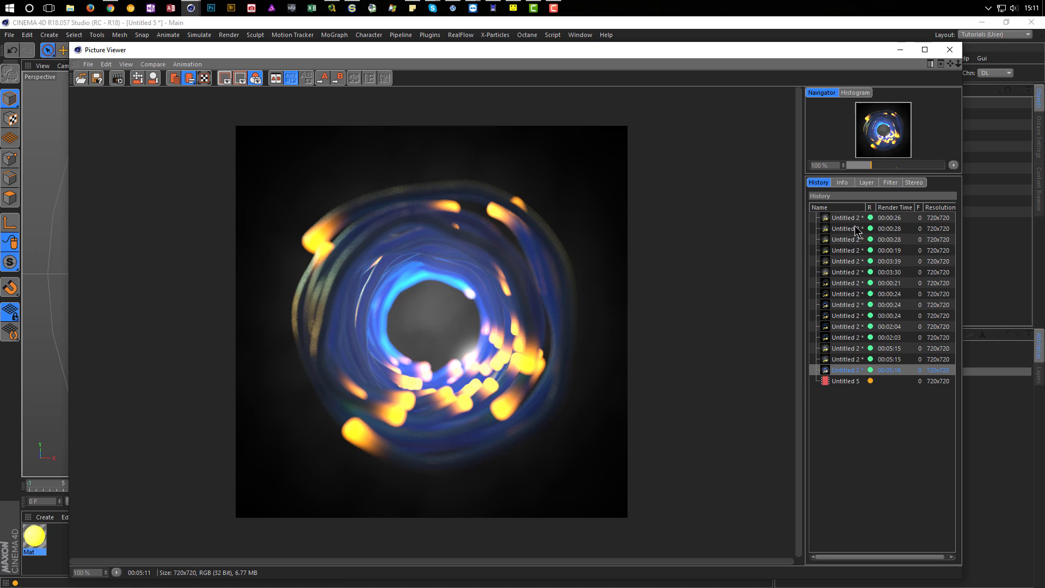
left_click(853, 219, "shift")
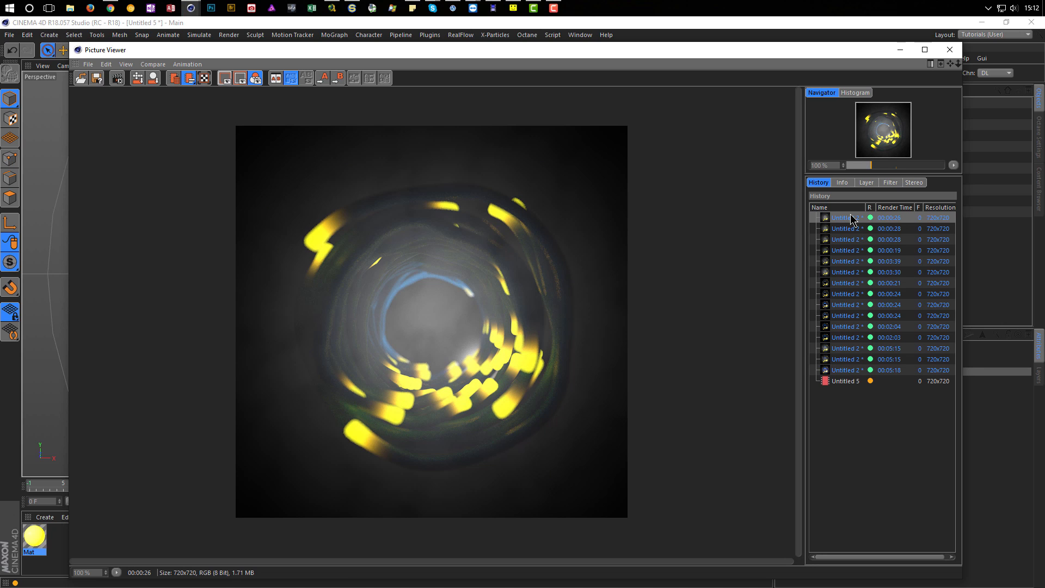
key("Delete")
key("Return")
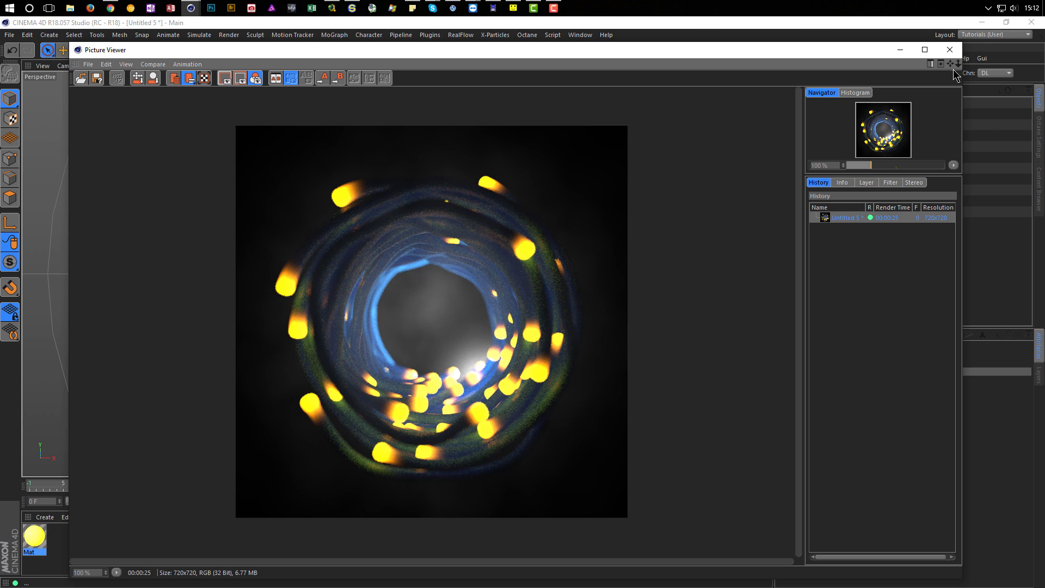
left_click(950, 50)
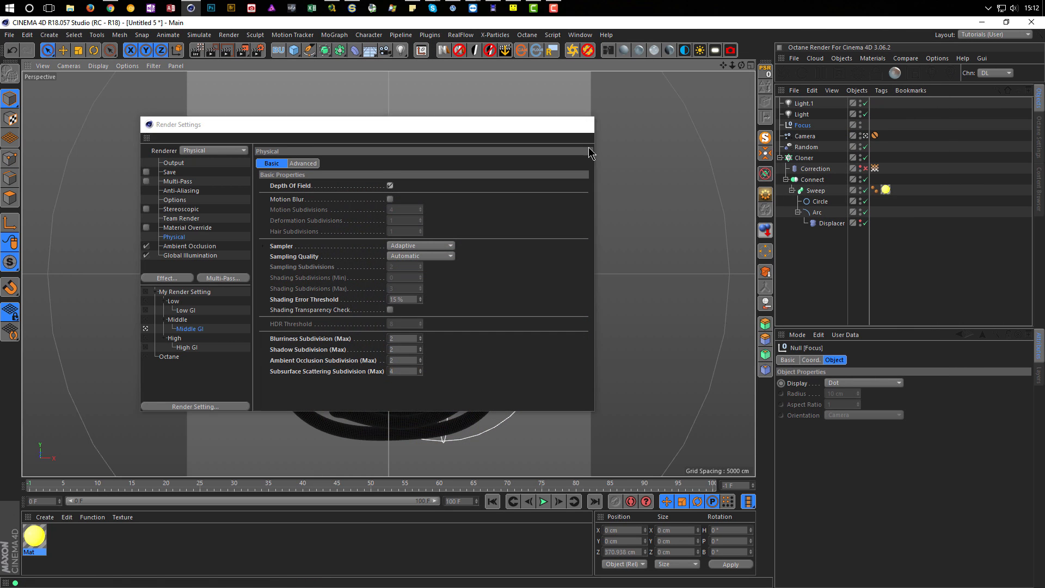
left_click(588, 121)
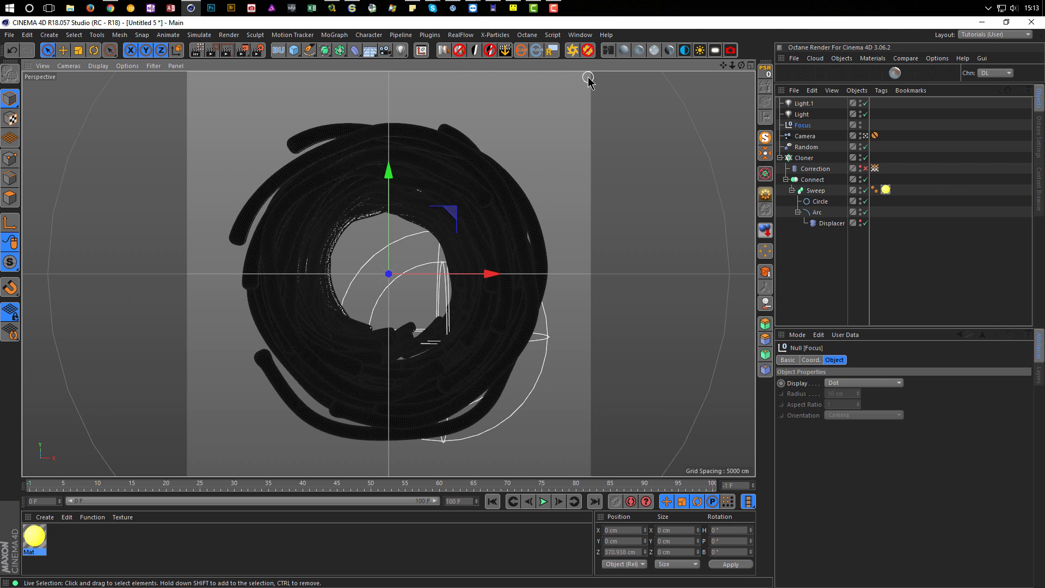
Add the Nikomedias Scene Rig Pro to the scene and switch off its floor and background
left_click(446, 52)
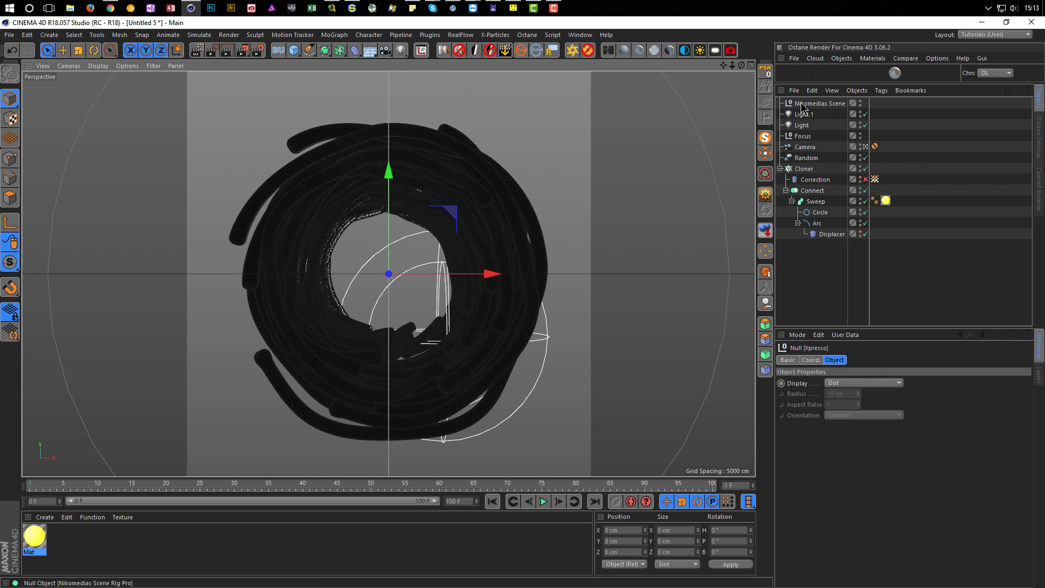
left_click(819, 103)
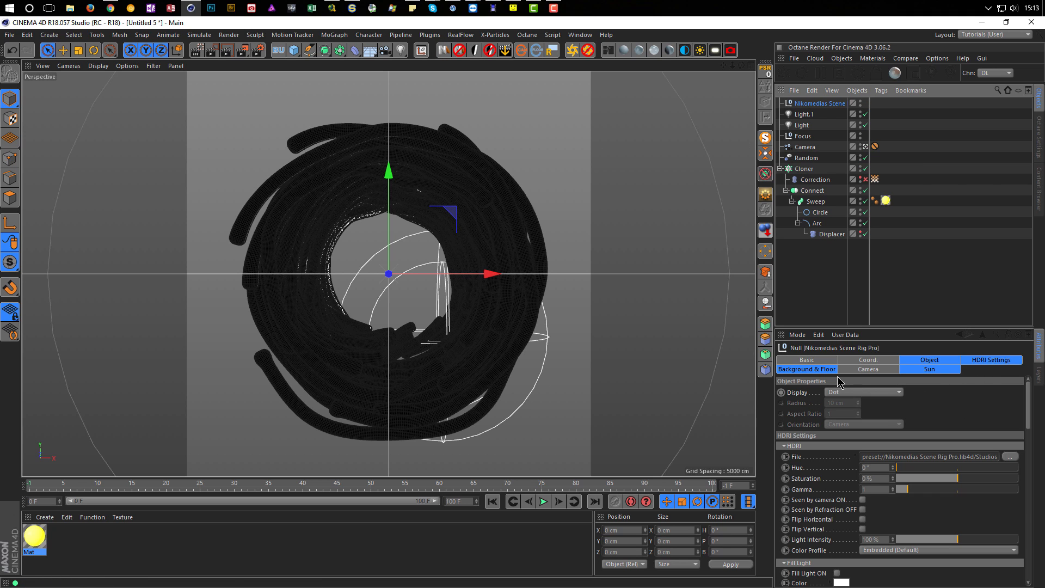
left_click(807, 369)
left_click_drag(1033, 421, 1031, 497)
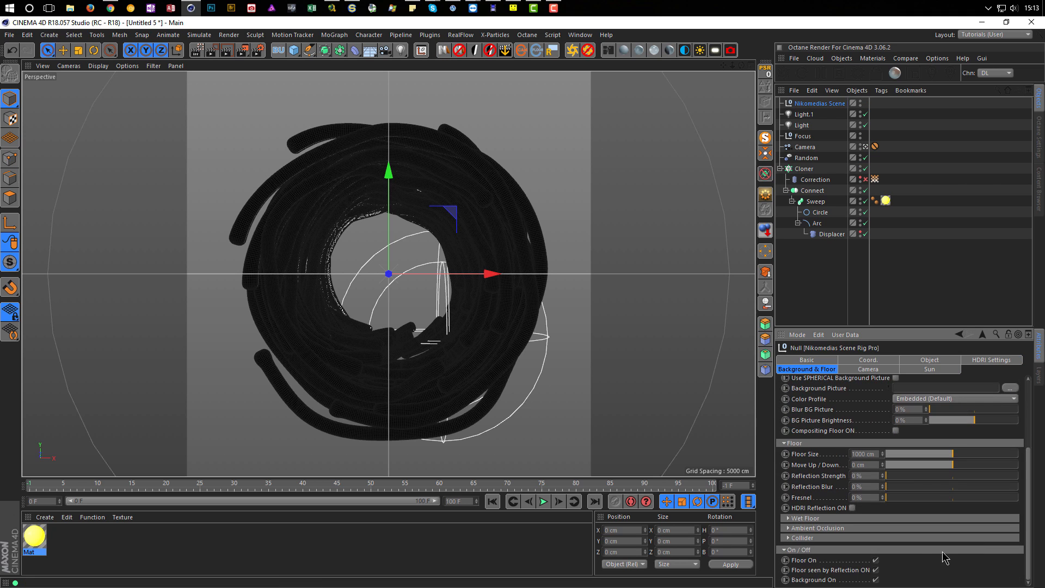
left_click(875, 560)
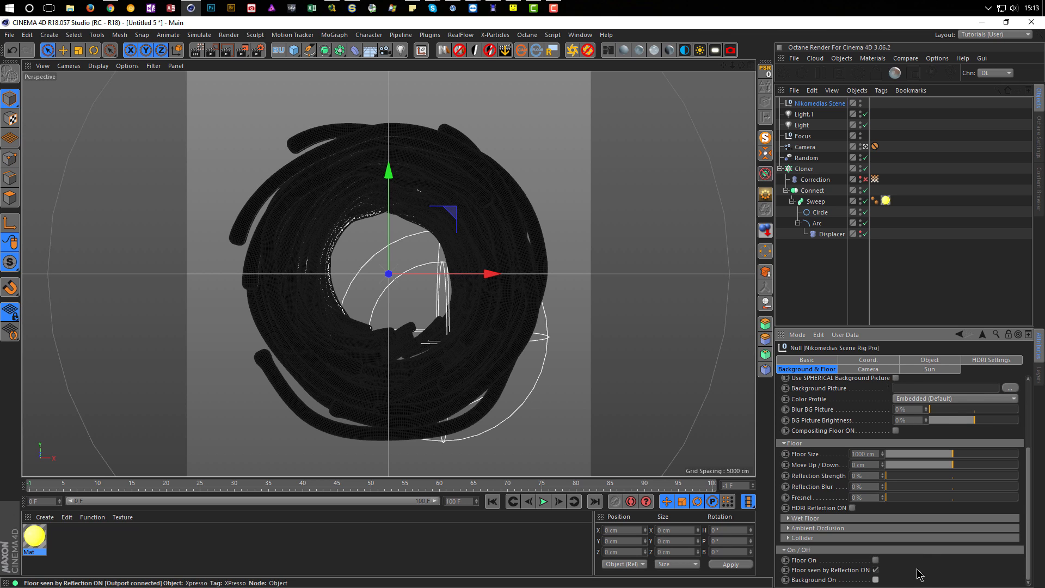
left_click_drag(1029, 460, 1029, 381)
Show the rig's HDRI settings, make Low GI the active render setting and turn on the interactive render region
left_click(943, 360)
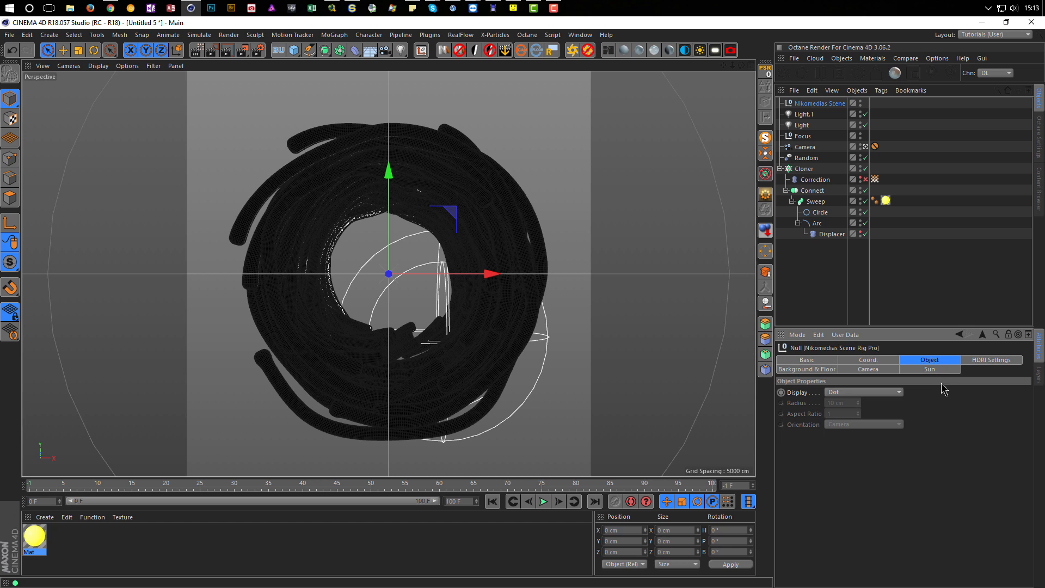
left_click(983, 361)
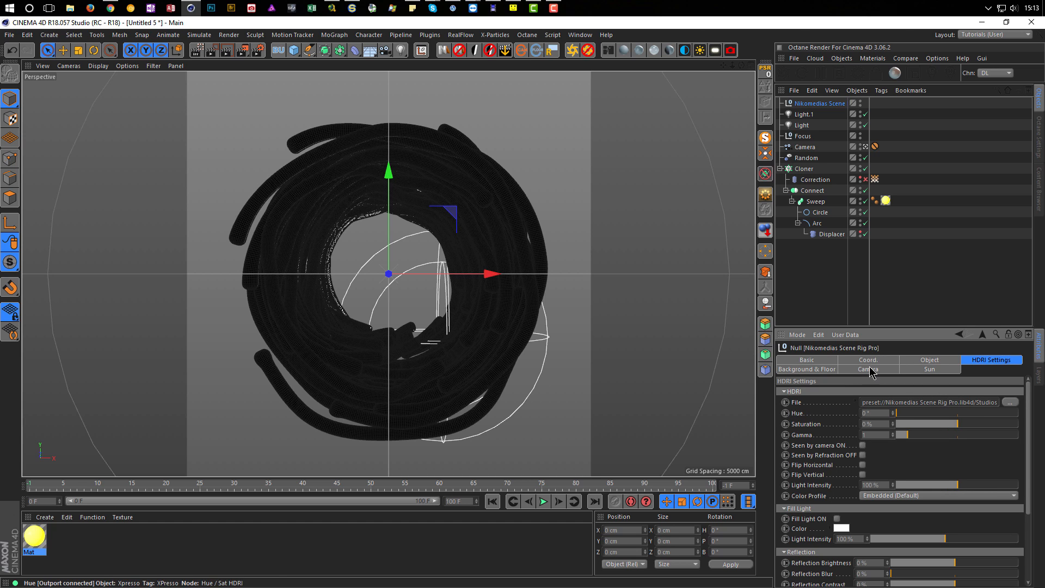
left_click(257, 50)
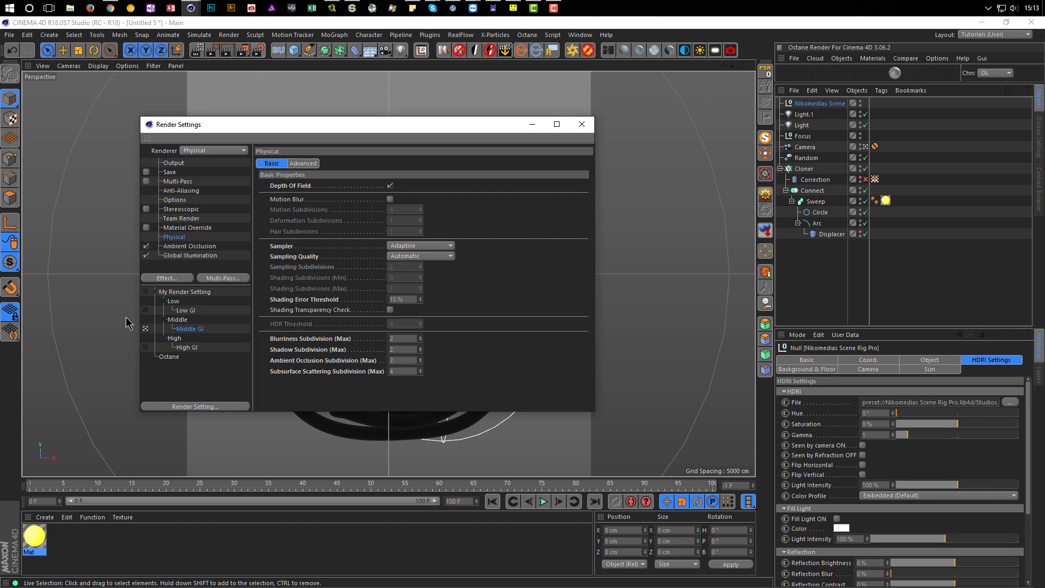
left_click(174, 310)
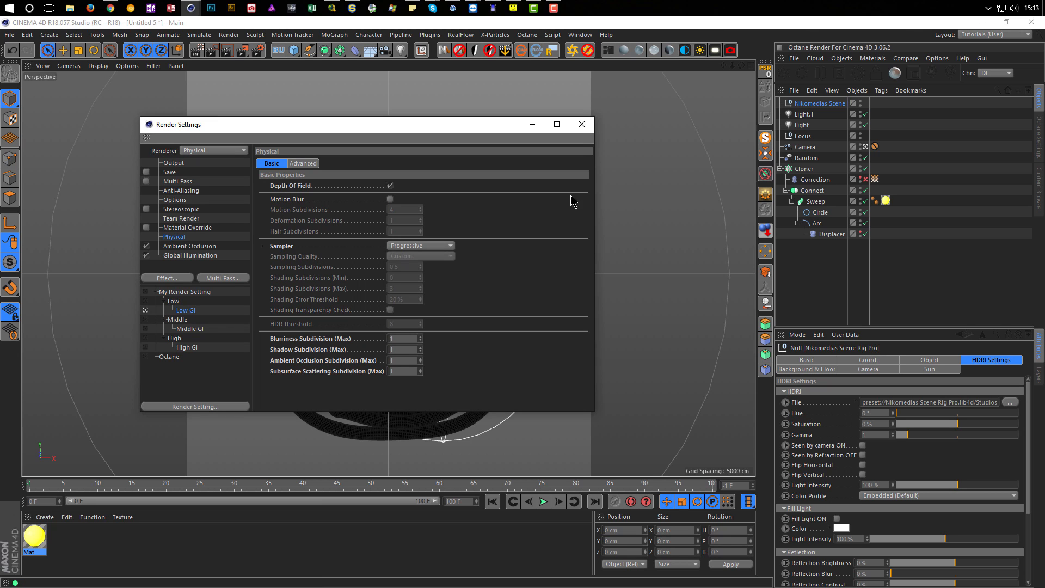
left_click(582, 124)
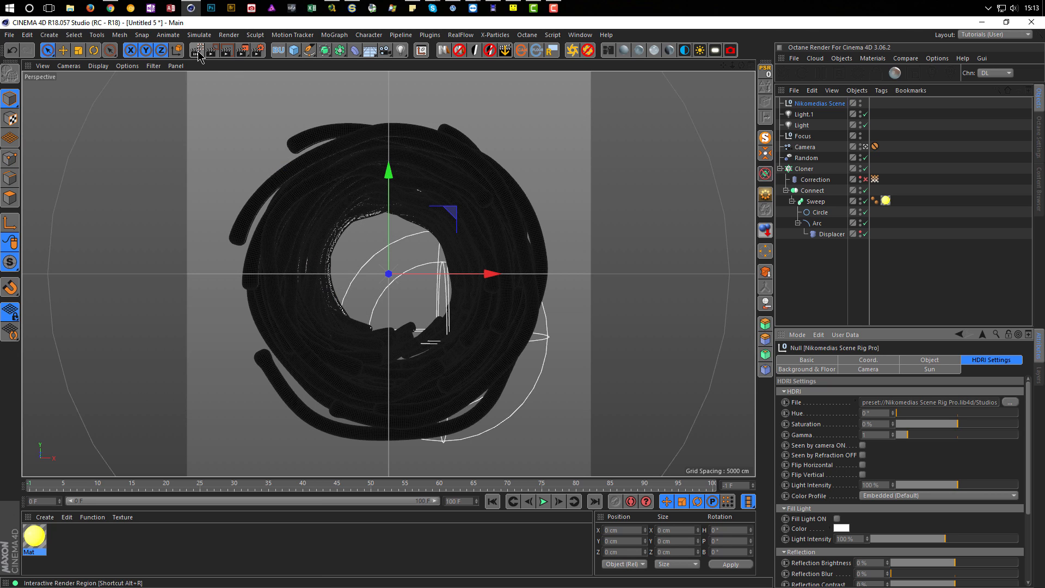
left_click(197, 51)
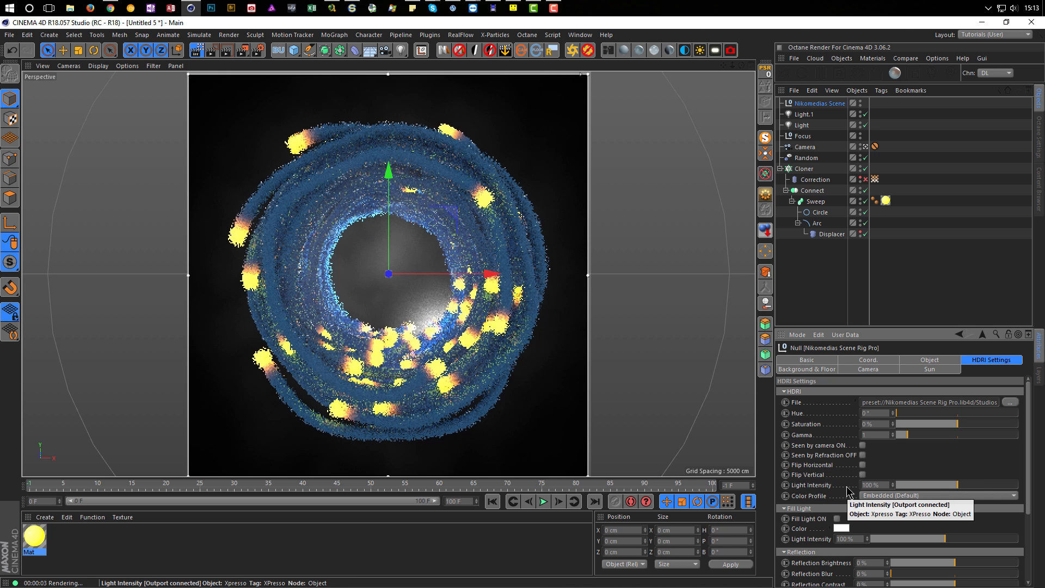
Set the HDRI light intensity of the scene rig to 10%
double_click(882, 484)
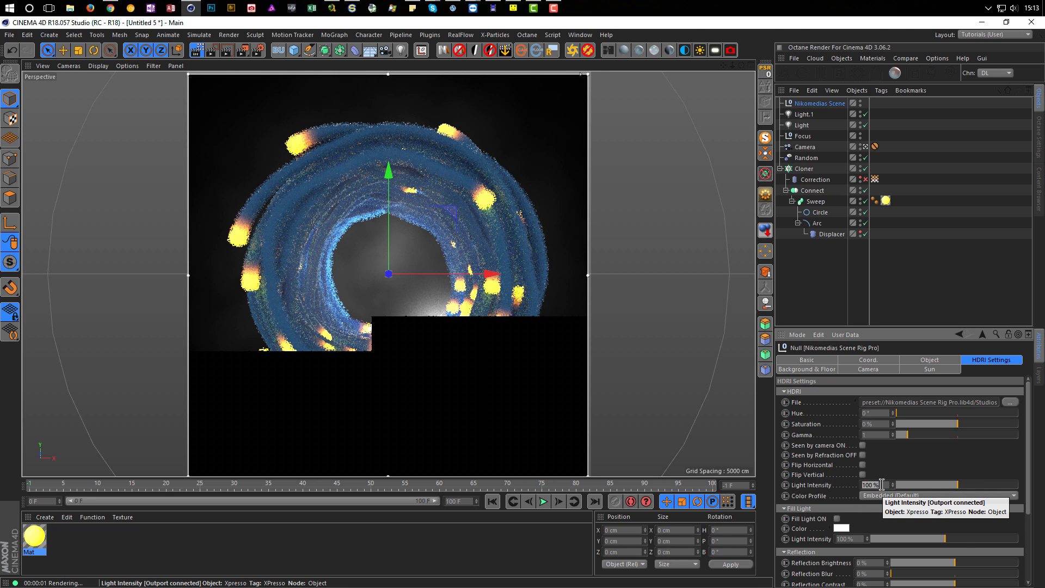
type("10")
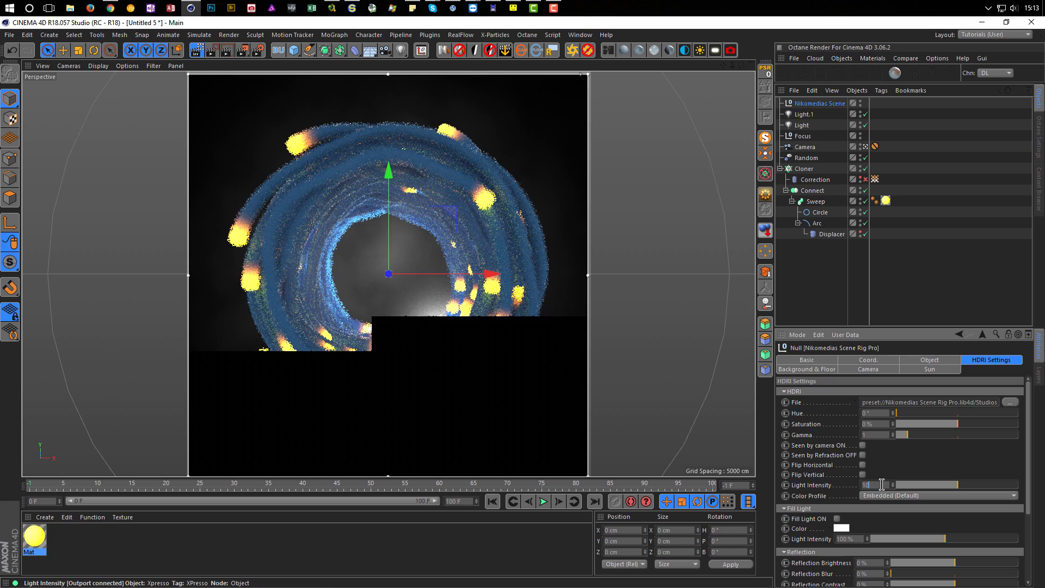
key("Return")
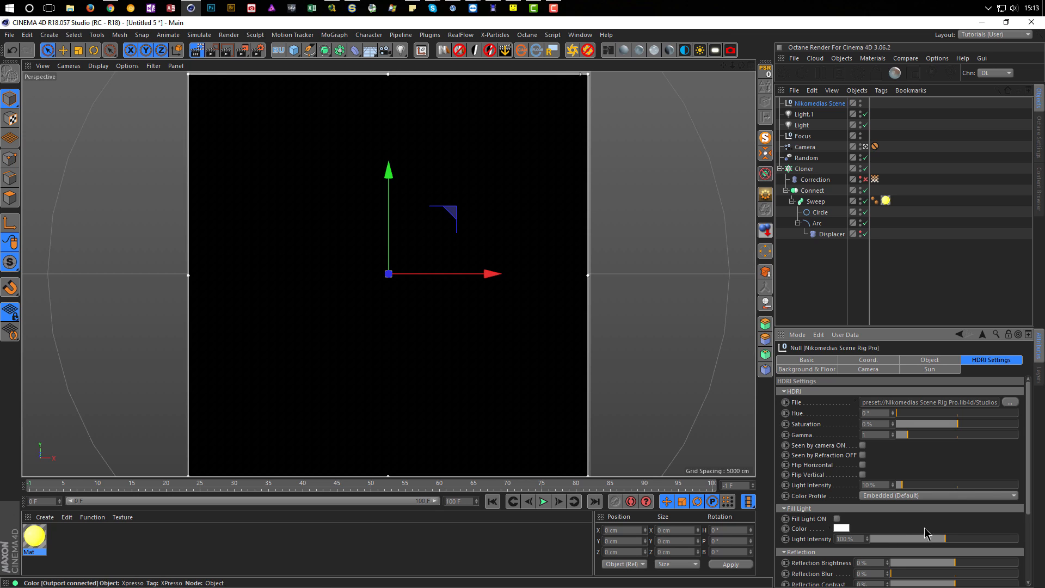
Try an HDRI reflection brightness of 30% on the scene rig, then reduce it to 10%
left_click_drag(939, 330, 936, 246)
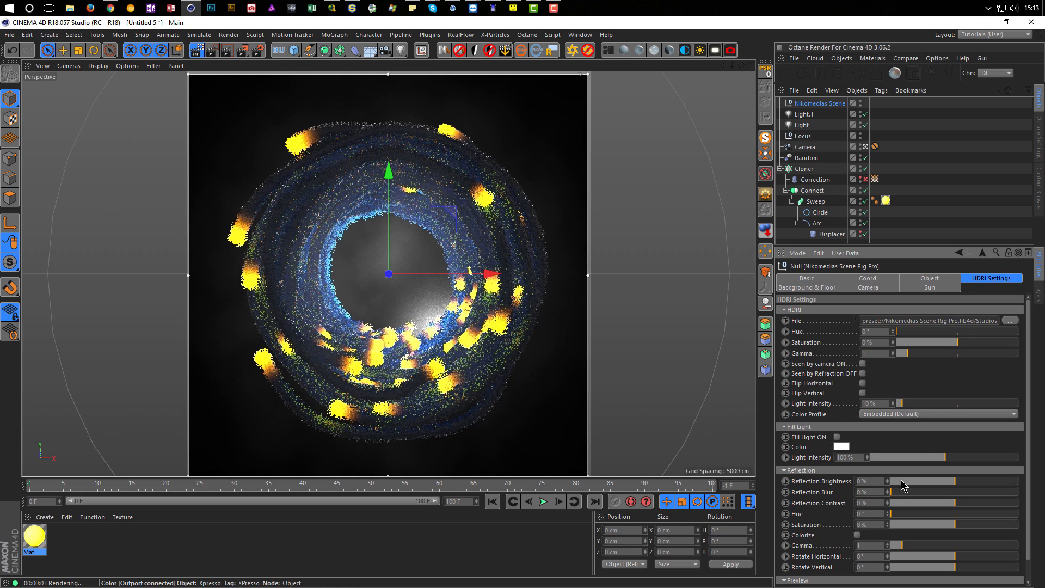
left_click(874, 482)
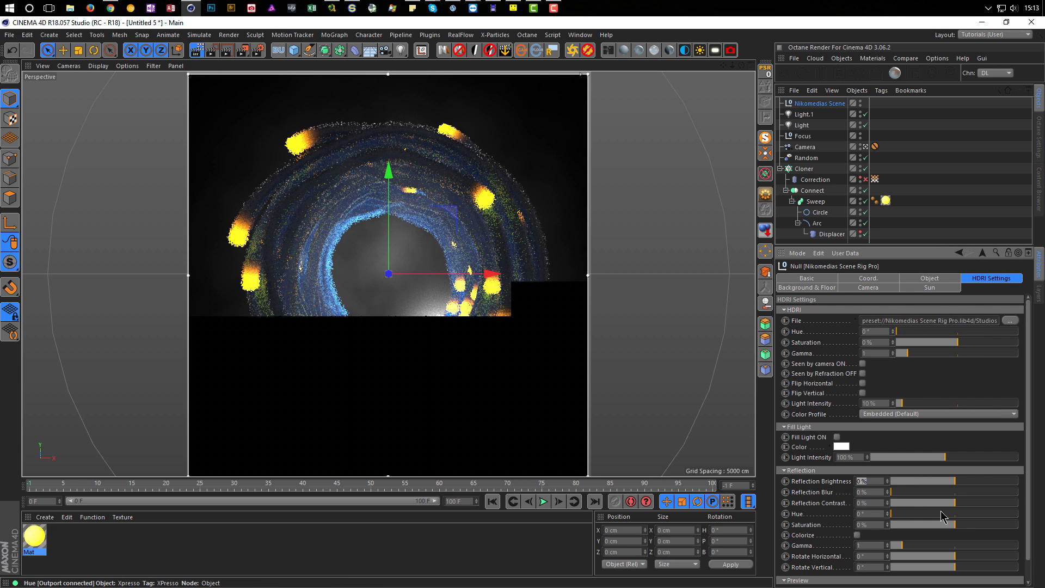
type("30")
key("Return")
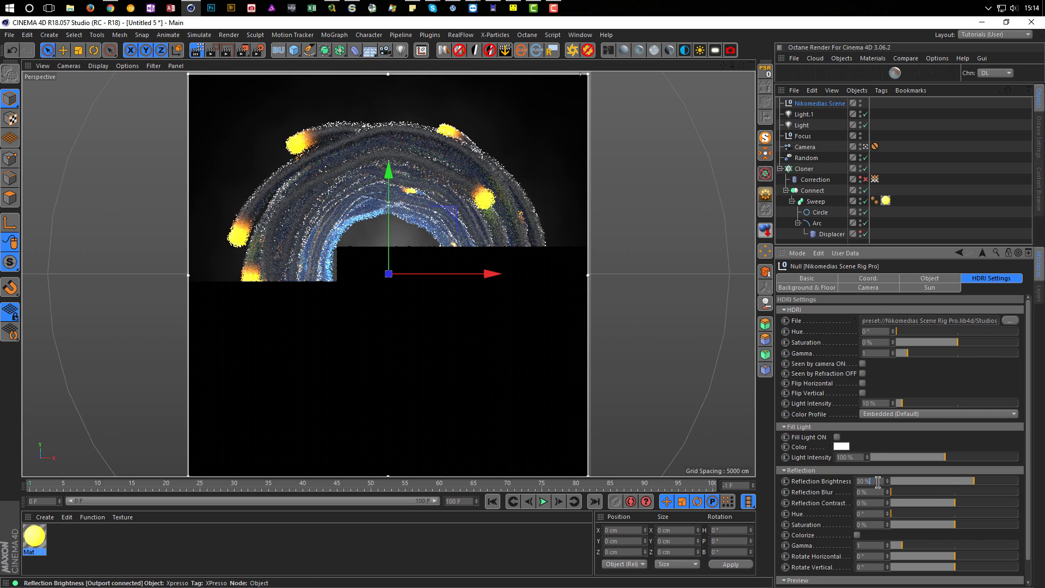
type("10")
key("Return")
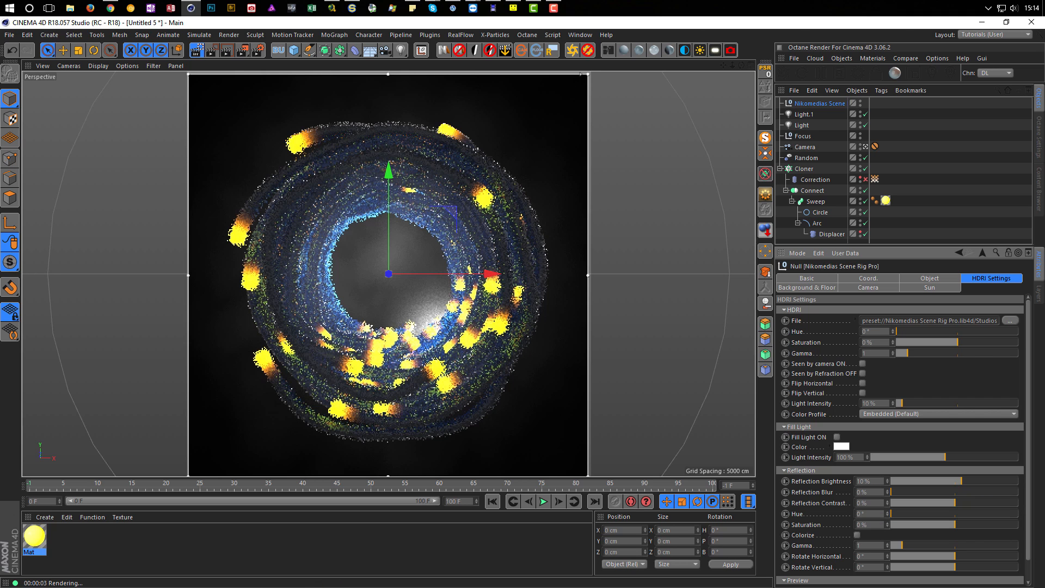
Tint the reflectance Layer 1 color of the Mat material pale yellow with a saturation of 35%
double_click(40, 536)
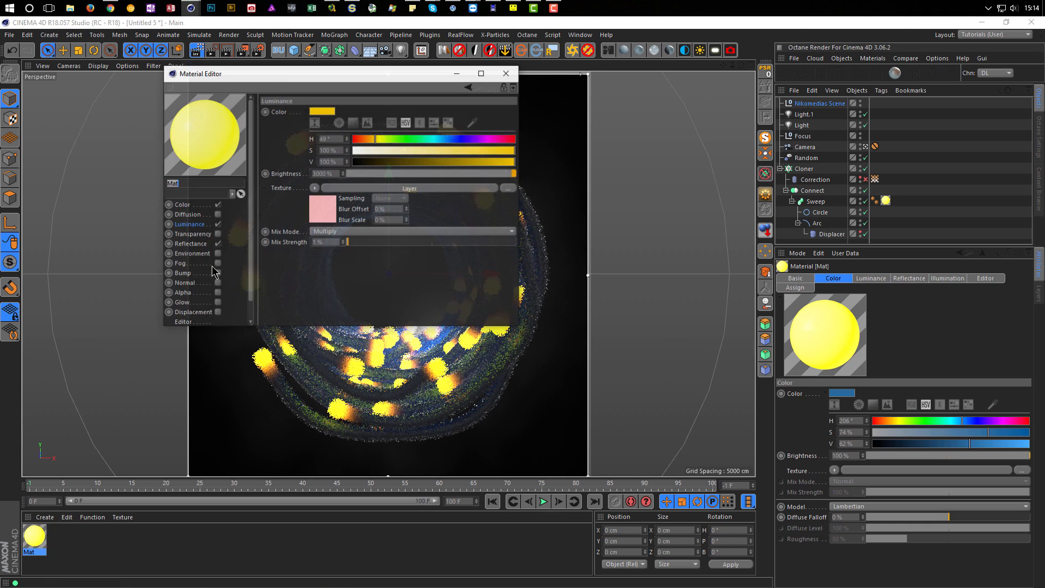
left_click_drag(317, 80, 786, 179)
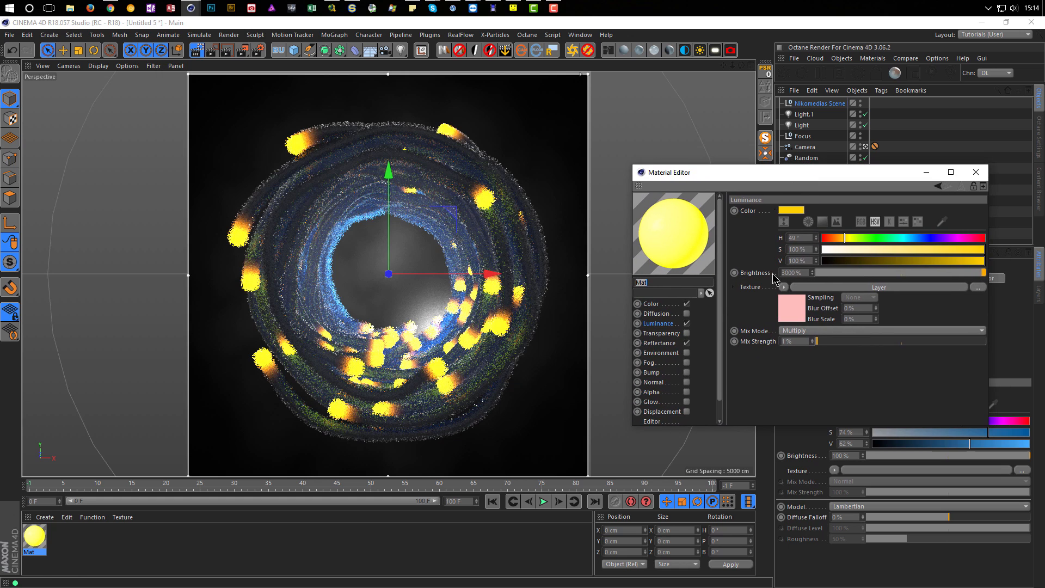
left_click(670, 345)
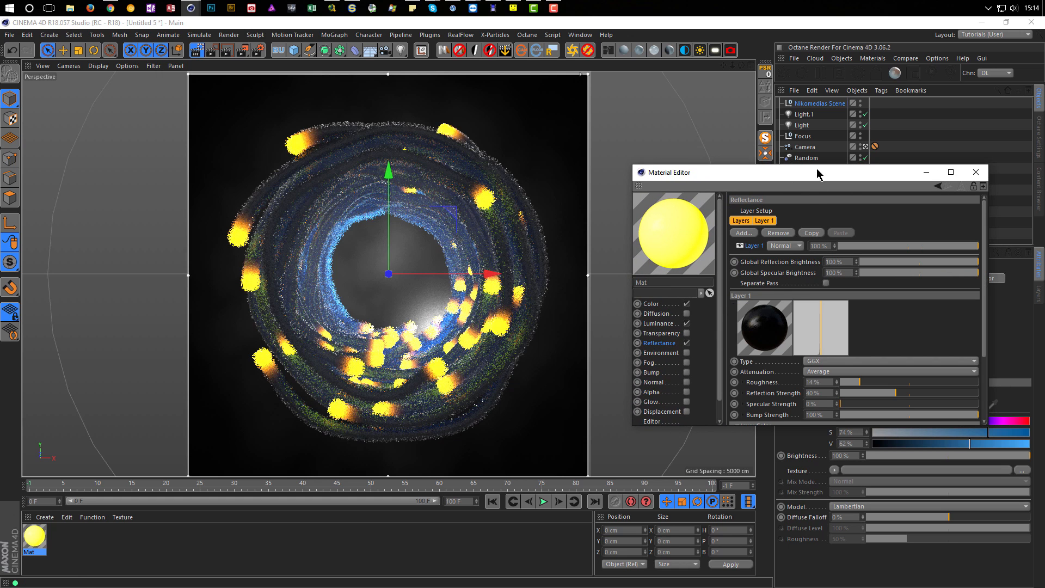
left_click_drag(821, 114, 821, 64)
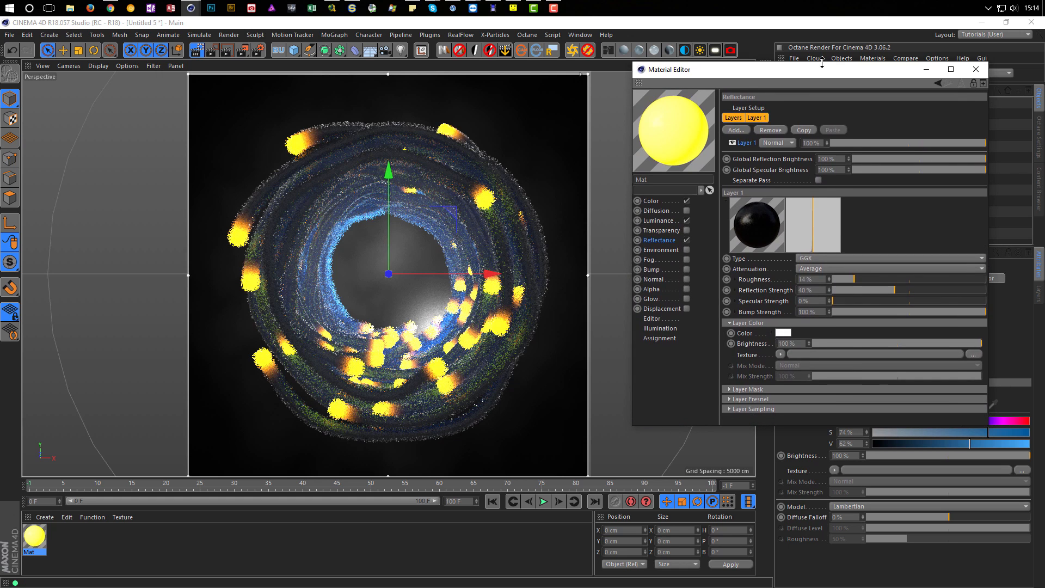
left_click(779, 334)
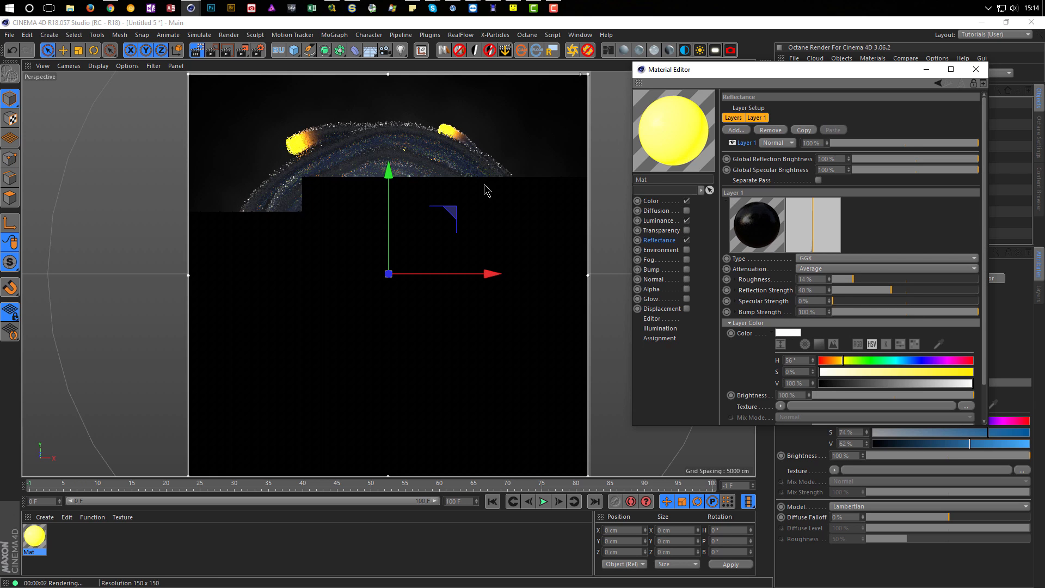
left_click(866, 372)
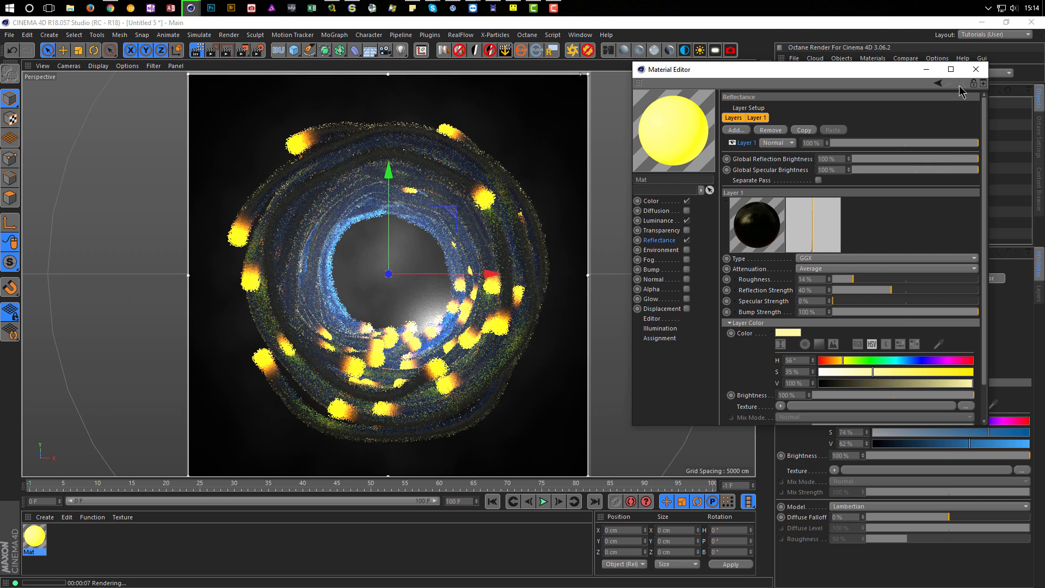
left_click(976, 69)
Turn off the interactive render region and make Middle GI the active render setting
left_click(257, 51)
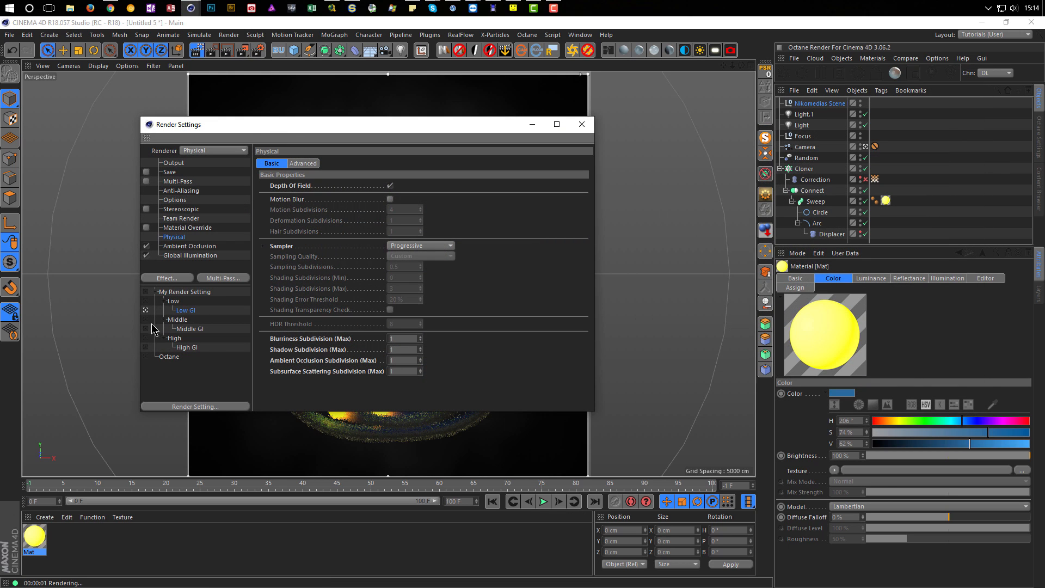
left_click(196, 50)
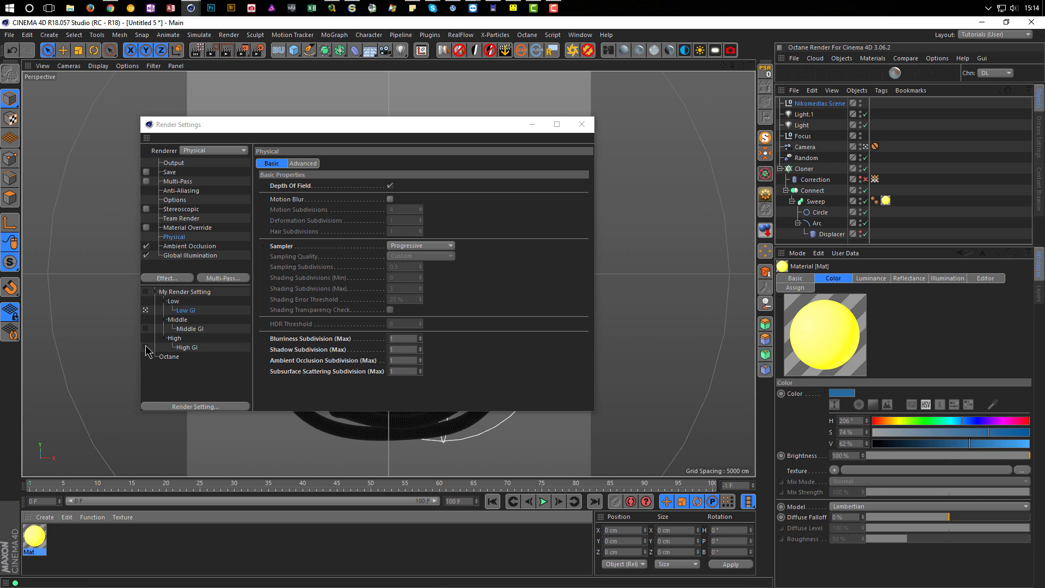
left_click(146, 328)
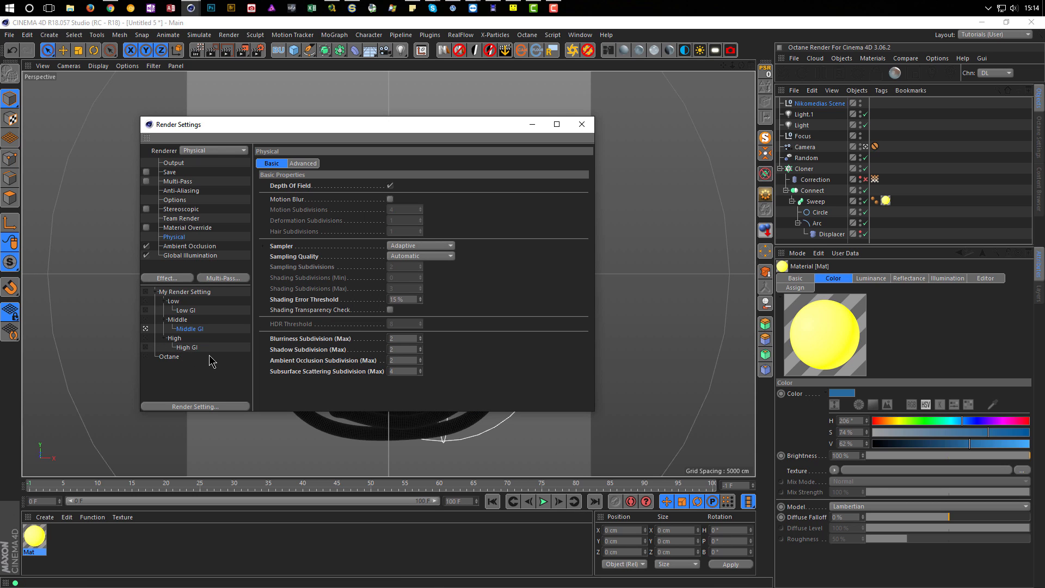
Render the scene to the Picture Viewer and move its window clear of the object list and attributes
key("shift+r")
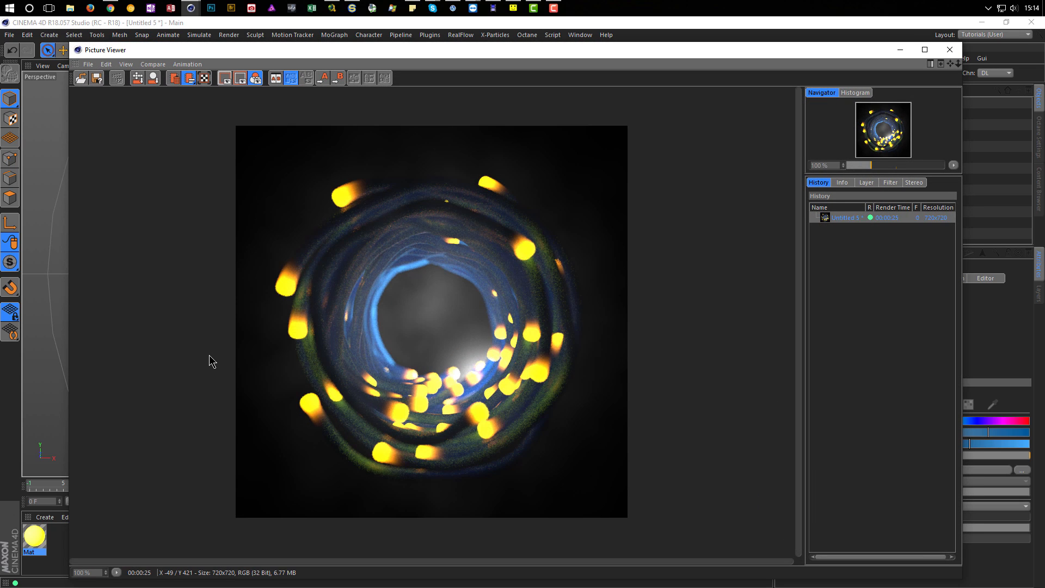
key("shift+r")
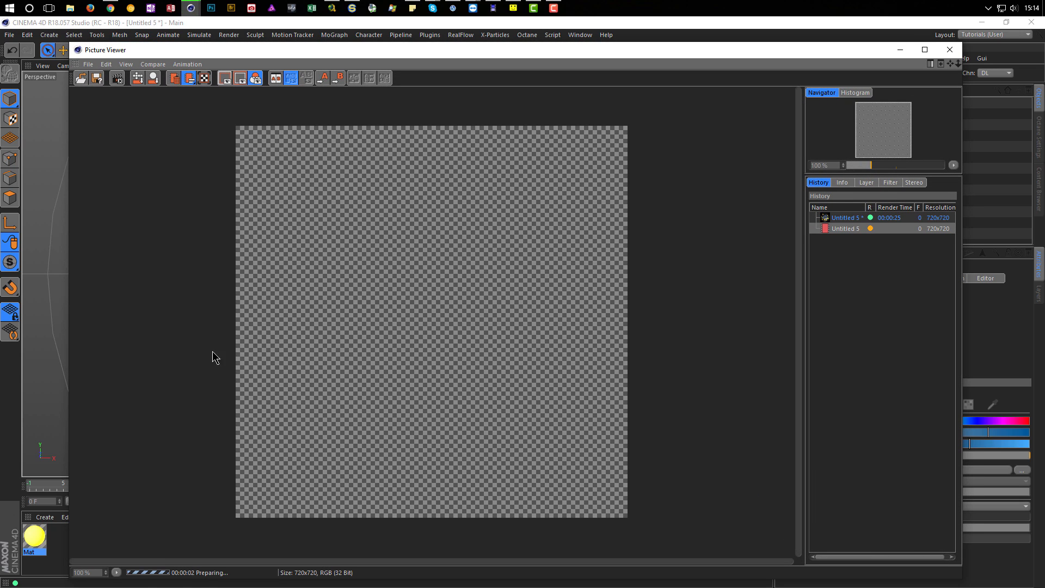
left_click_drag(83, 48, 387, 60)
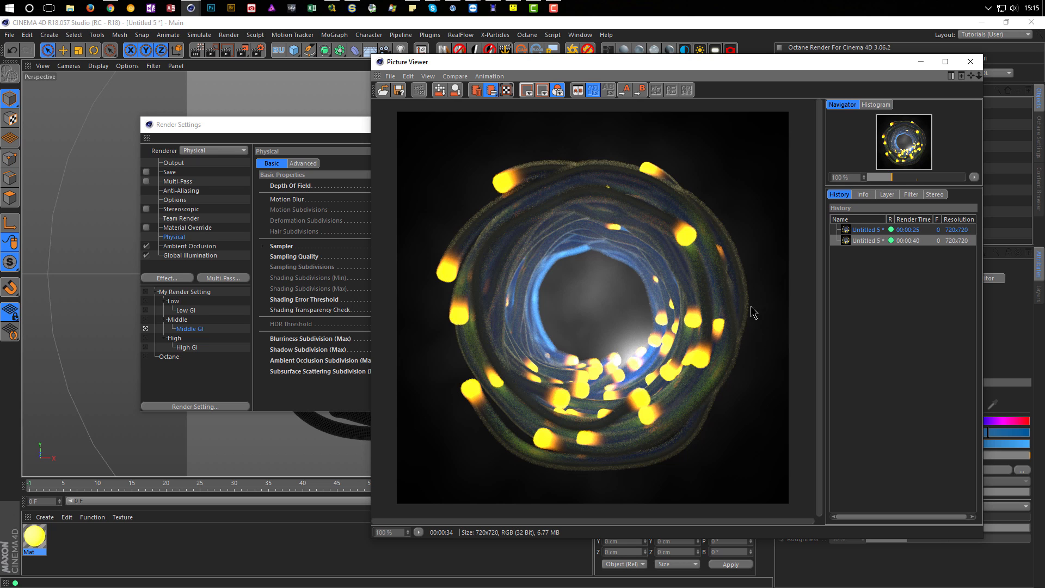
left_click_drag(719, 68, 477, 76)
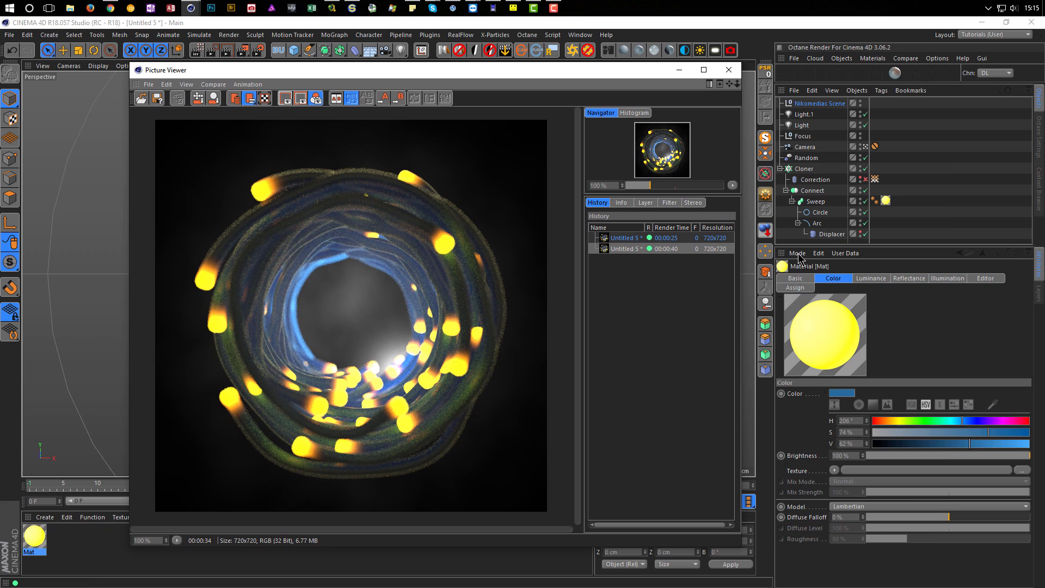
Set the scene rig's HDRI light intensity to 0% and render the scene to the Picture Viewer again
left_click(838, 226)
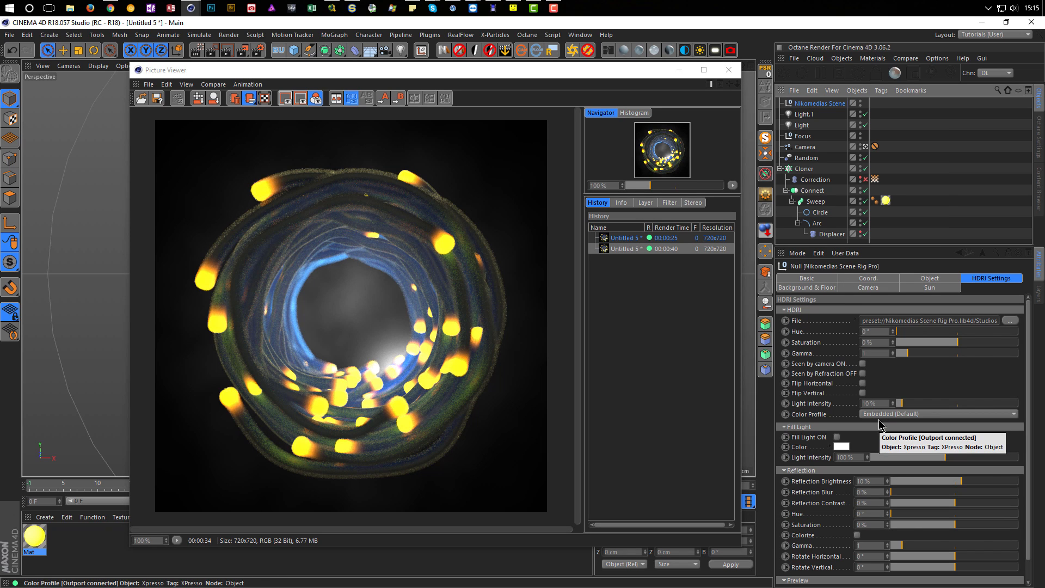
left_click(900, 404)
left_click_drag(869, 406, 863, 418)
left_click_drag(588, 77, 794, 79)
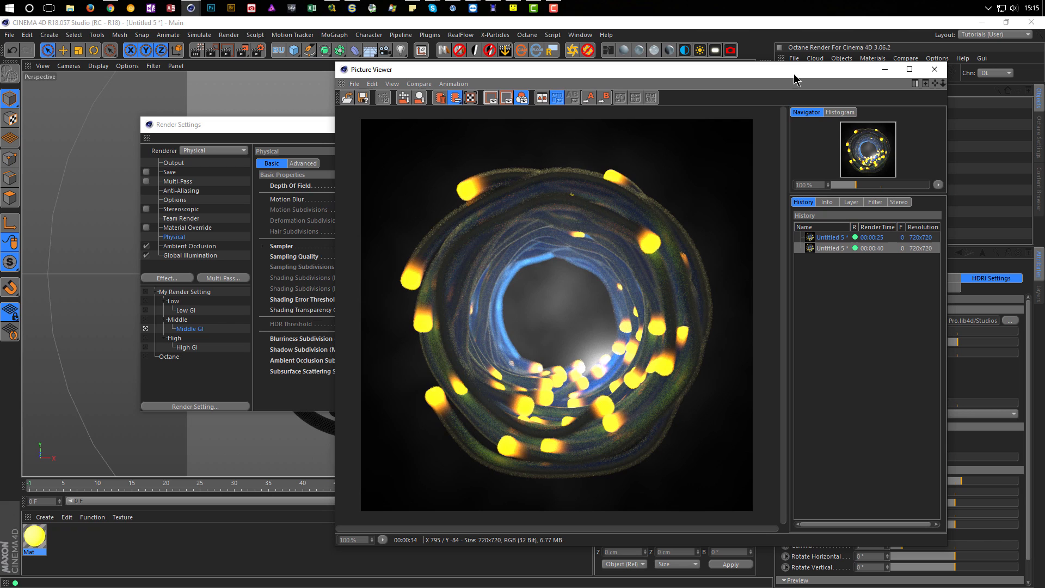
key("shift+r")
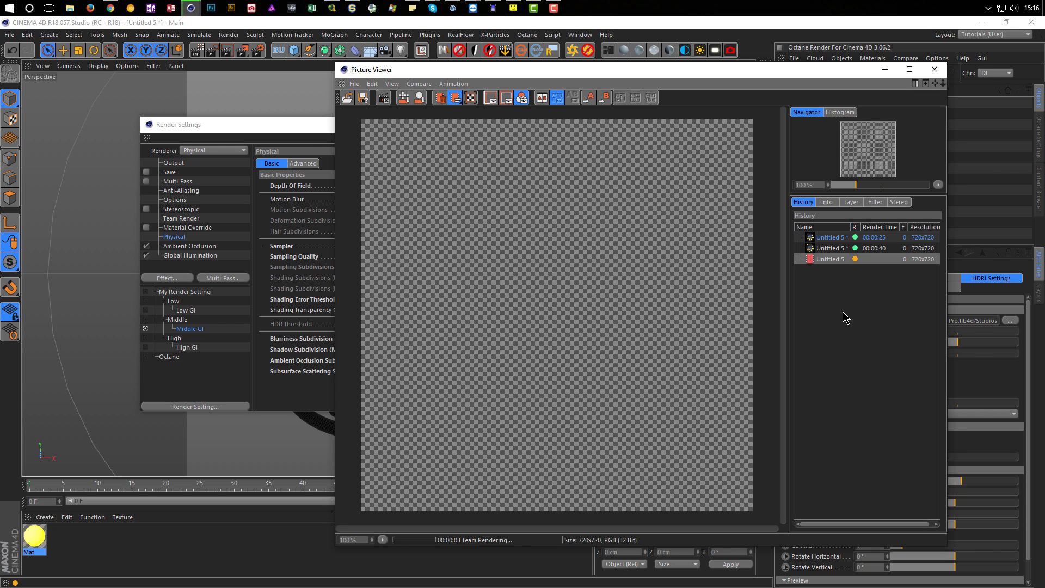
left_click_drag(845, 73, 650, 77)
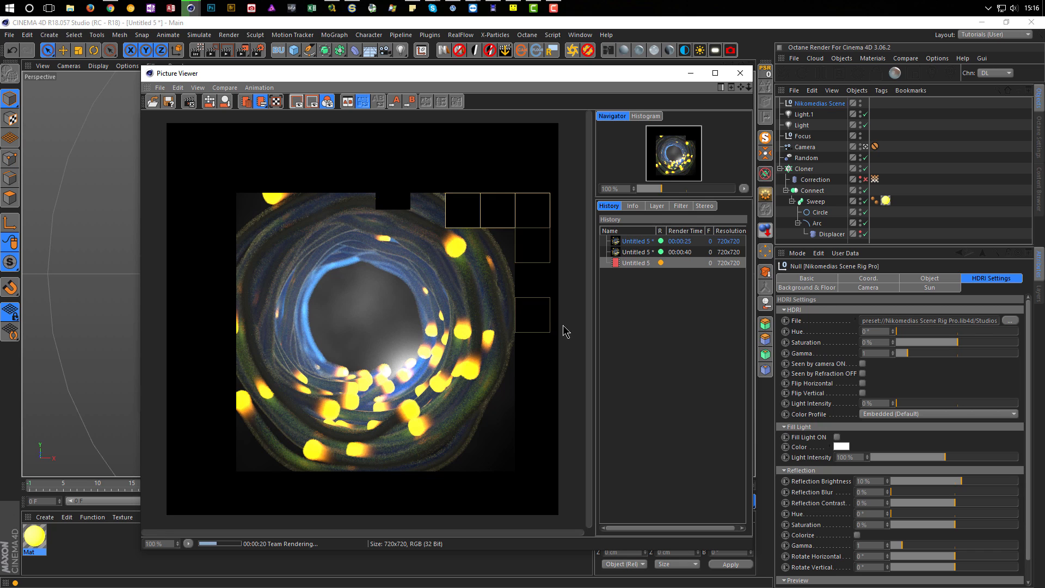
left_click(640, 263)
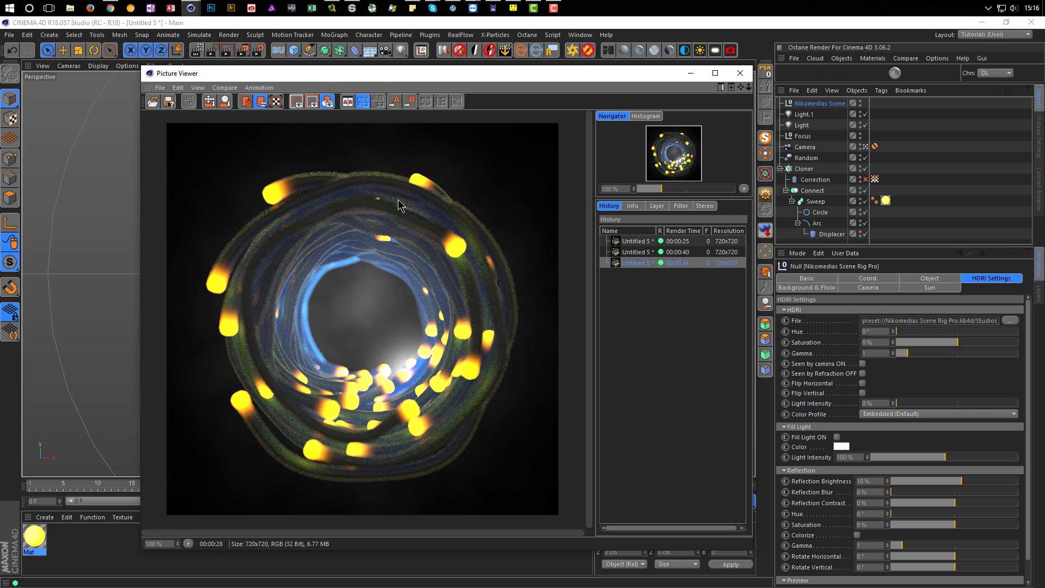
Lower the scene rig's HDRI reflection brightness to 5%, rerender to the Picture Viewer and close the viewer
left_click(872, 481)
double_click(871, 481)
type("5")
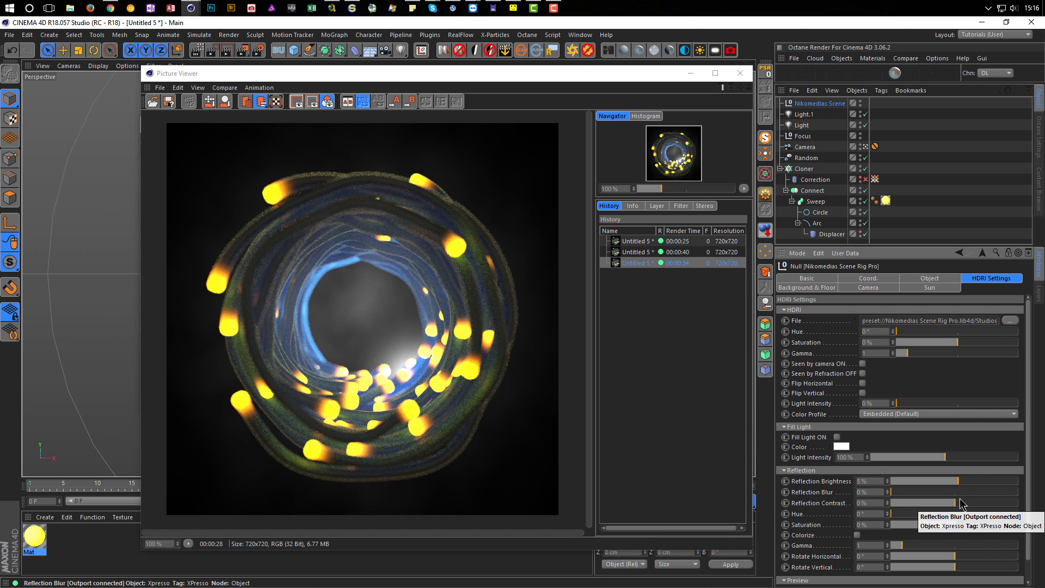
key("shift+r")
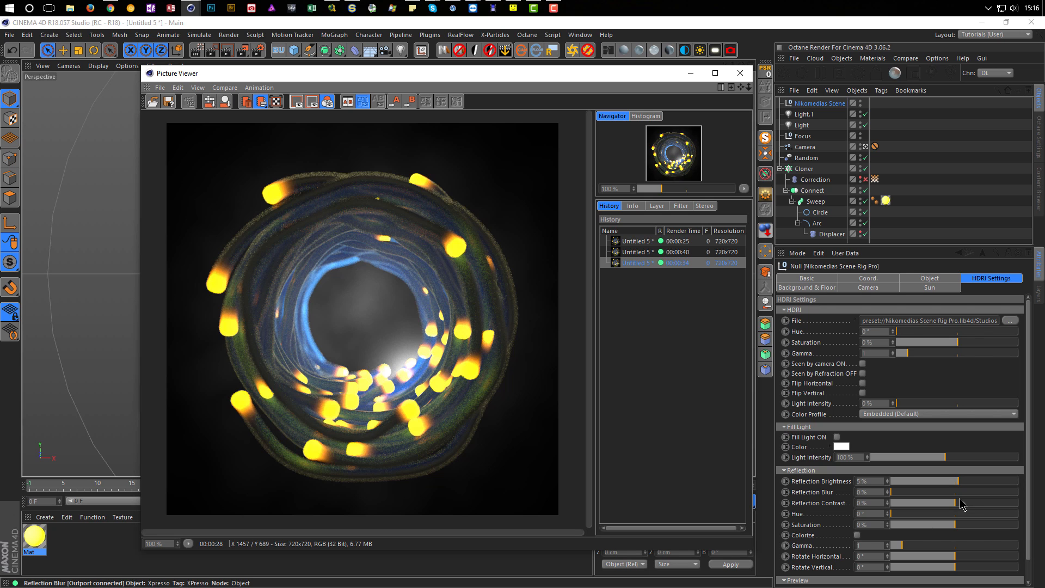
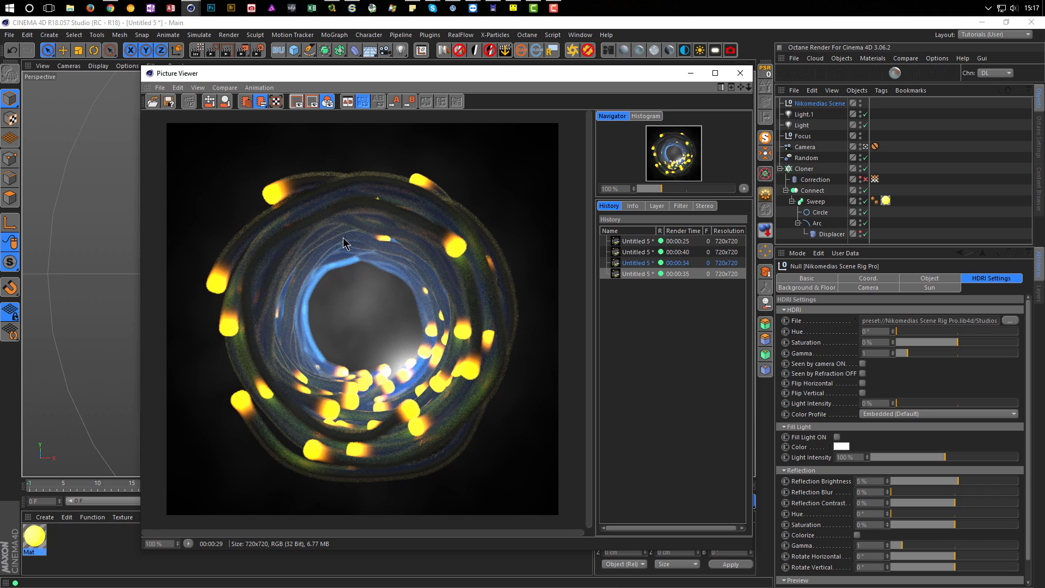
left_click(743, 72)
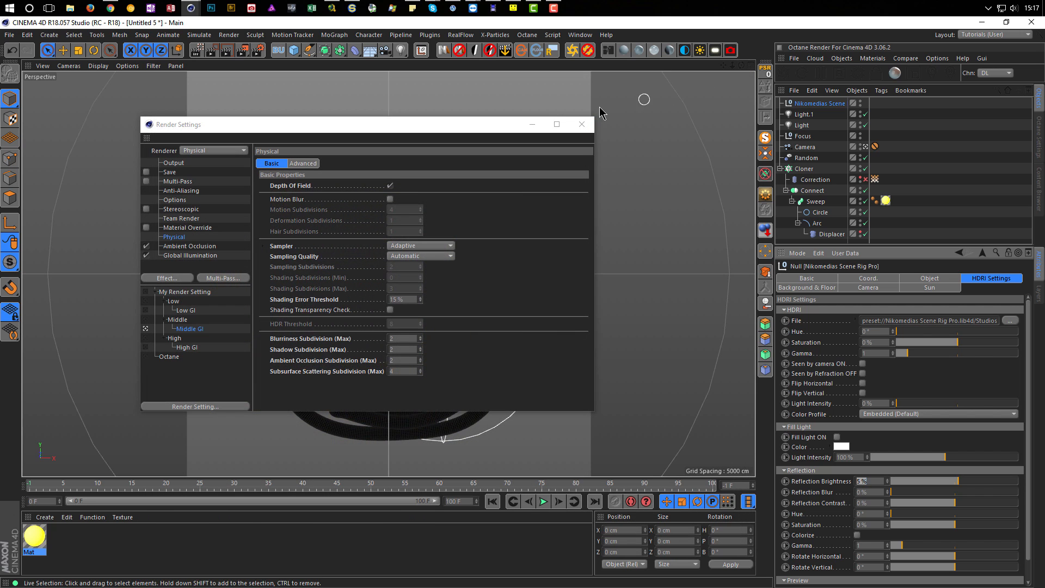
Make High GI the active render setting, with a 720 x 720 output and depth of field enabled
left_click_drag(518, 130, 677, 132)
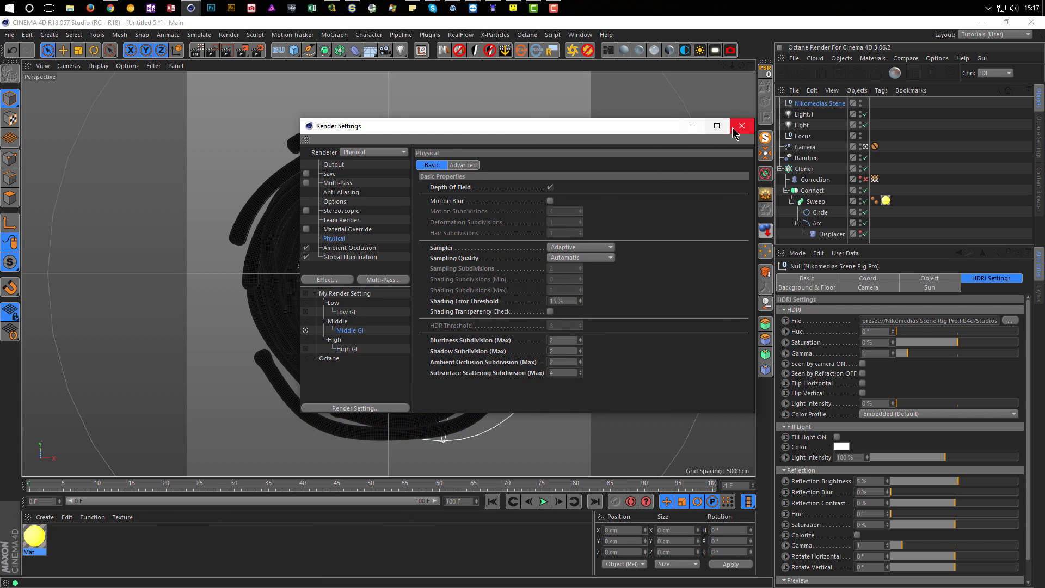
left_click(343, 350)
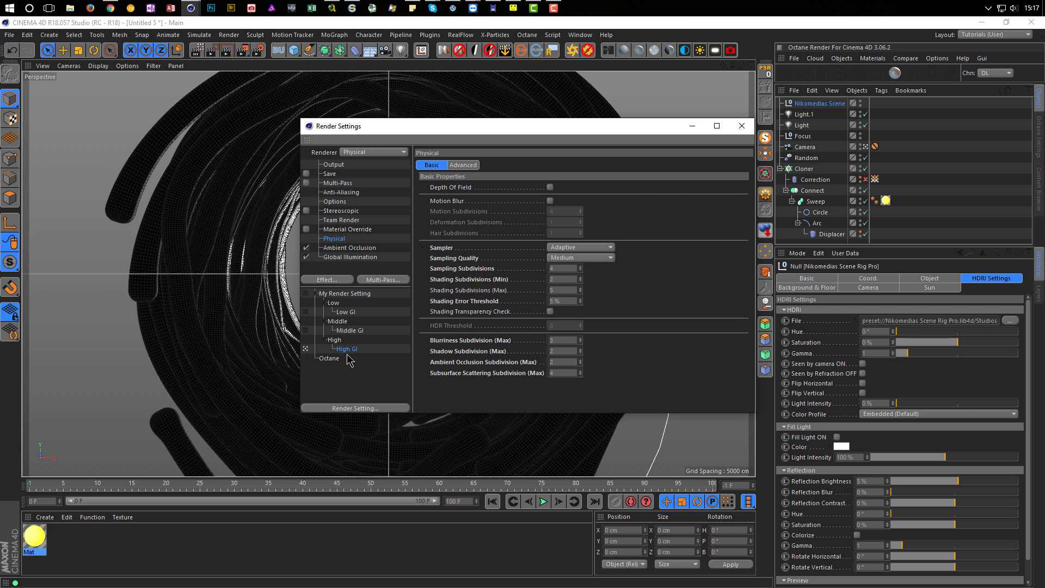
left_click(340, 165)
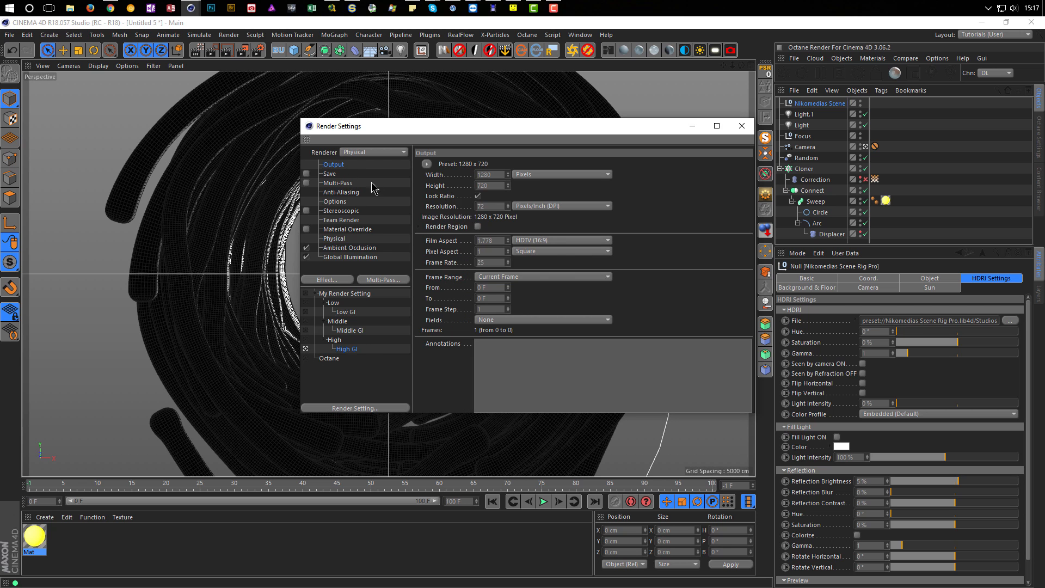
double_click(498, 175)
key("Return")
left_click(335, 238)
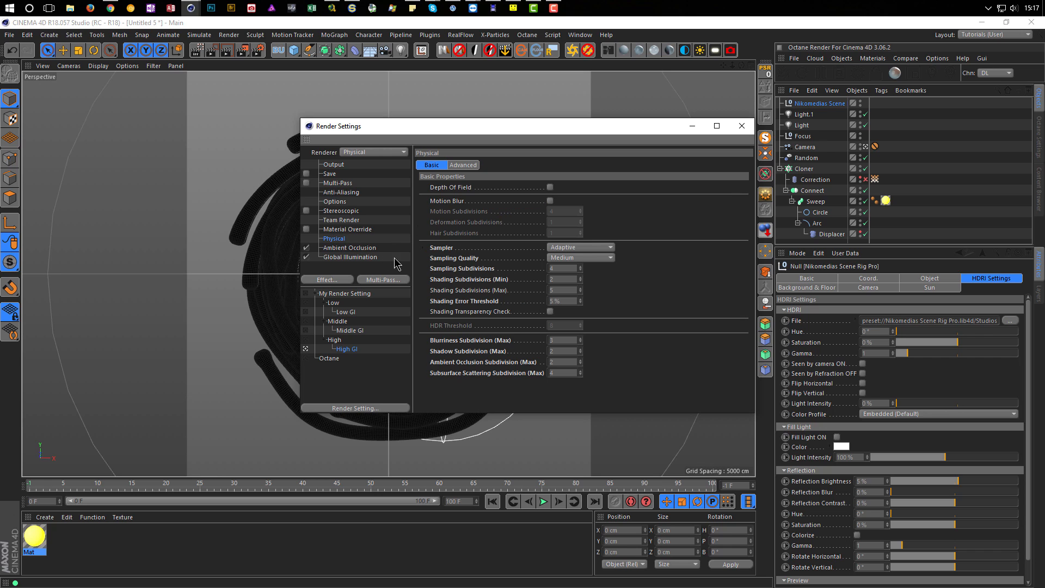
left_click(551, 188)
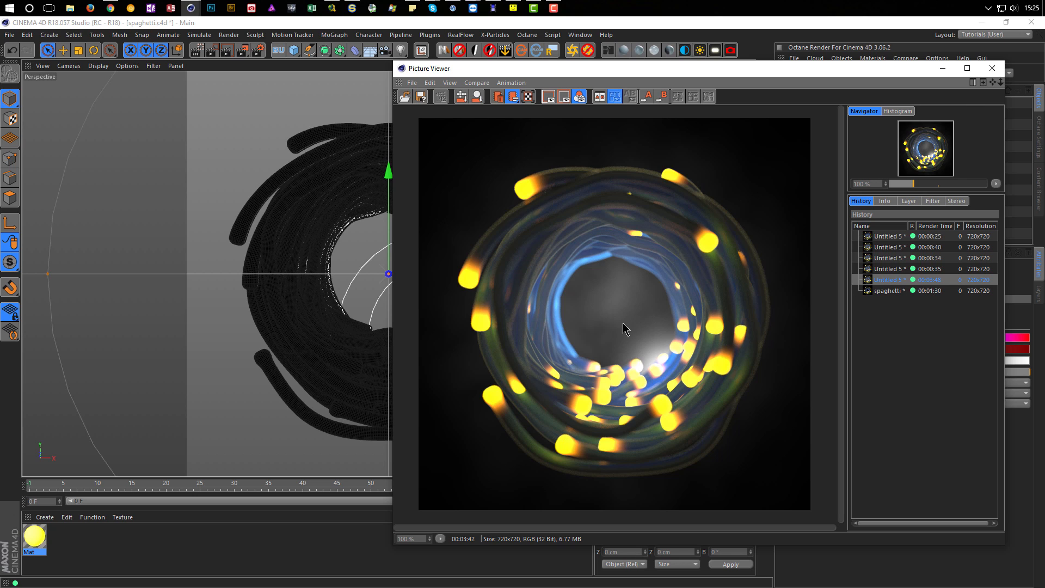
Compare the spaghetti render with the preceding smoky-background render in the history, and copy the smoky one to the clipboard
left_click(886, 292)
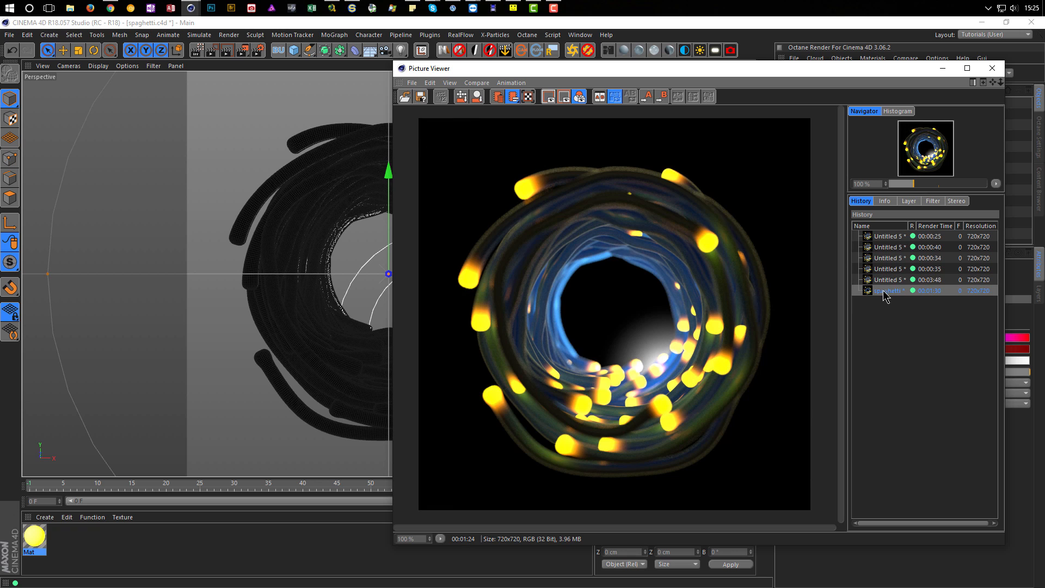
left_click(887, 281)
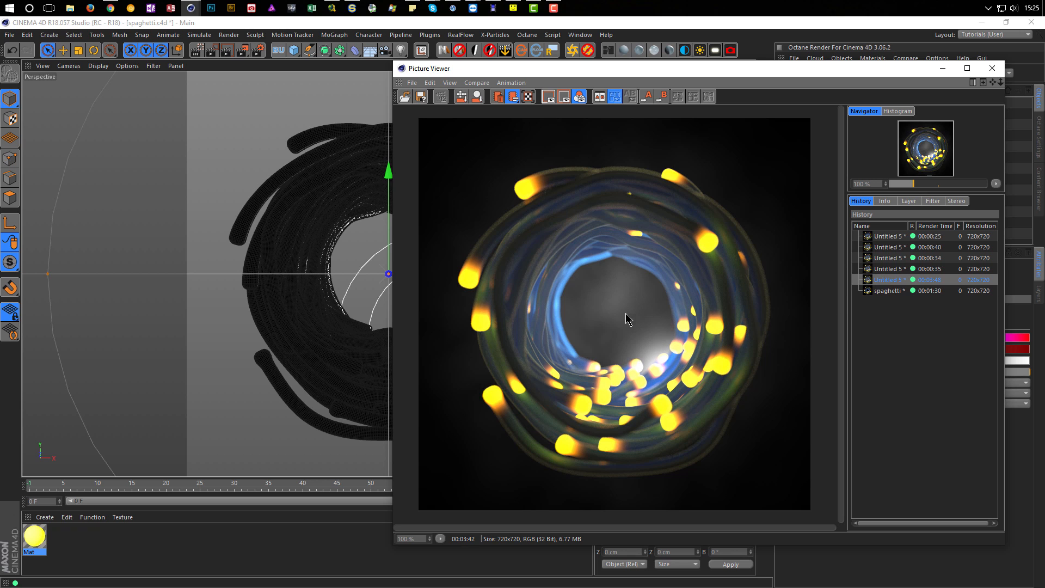
left_click(886, 292)
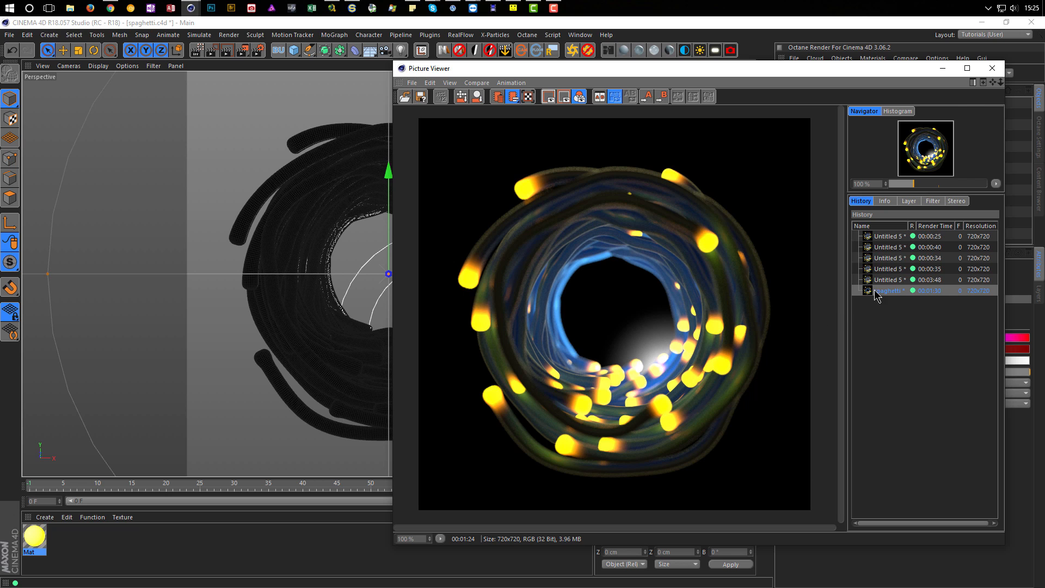
left_click(889, 280)
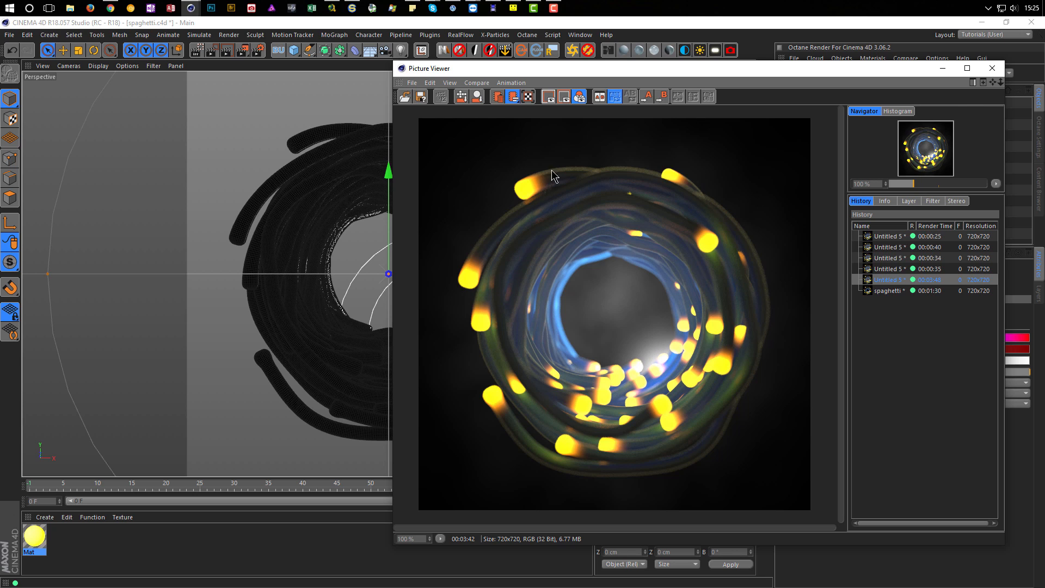
left_click(449, 83)
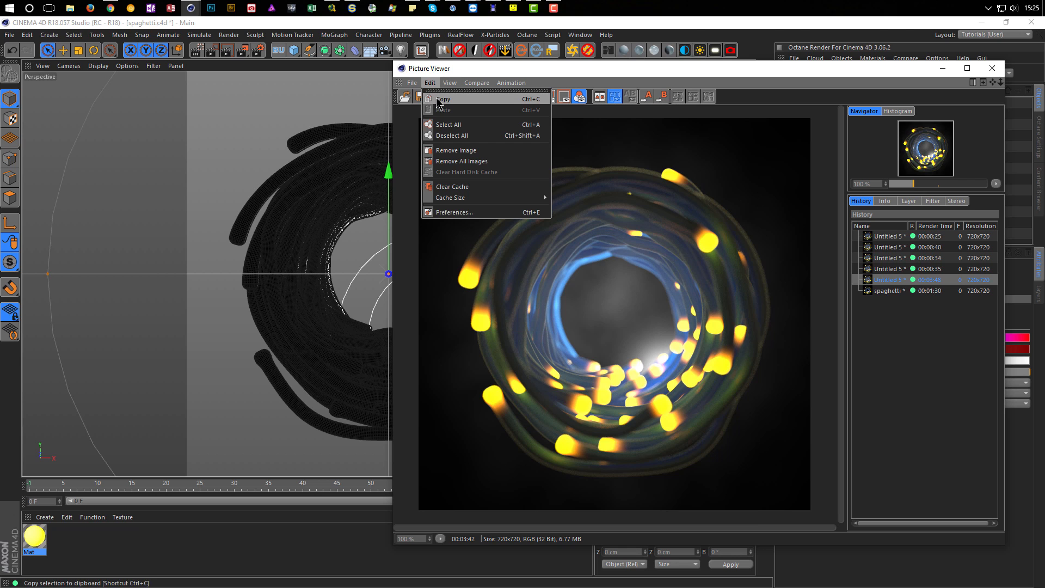
left_click(444, 99)
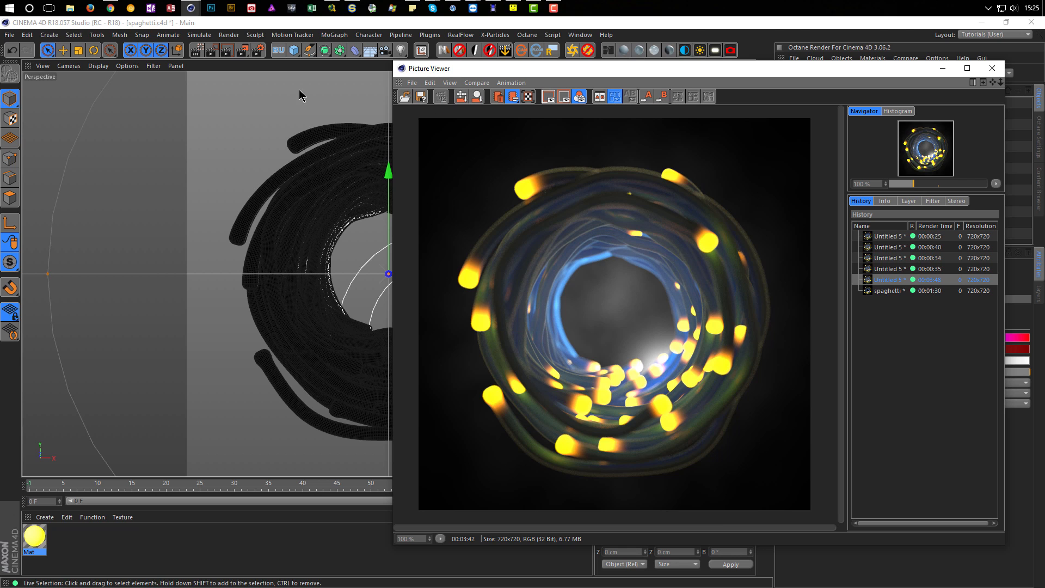
Switch to Photoshop, create a transparent 720 x 720 px document and paste the copied render into it
left_click(211, 8)
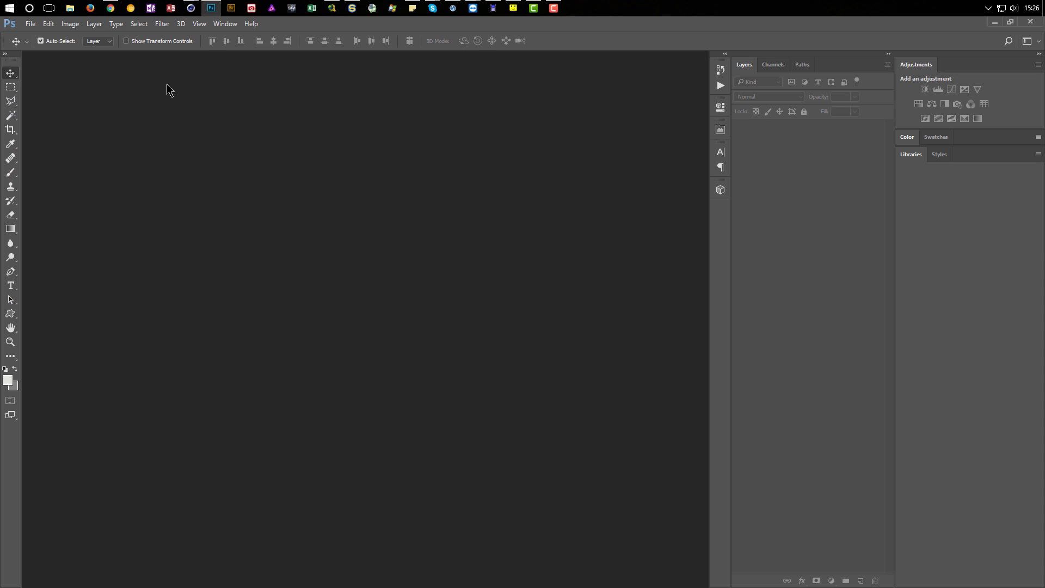
left_click(30, 24)
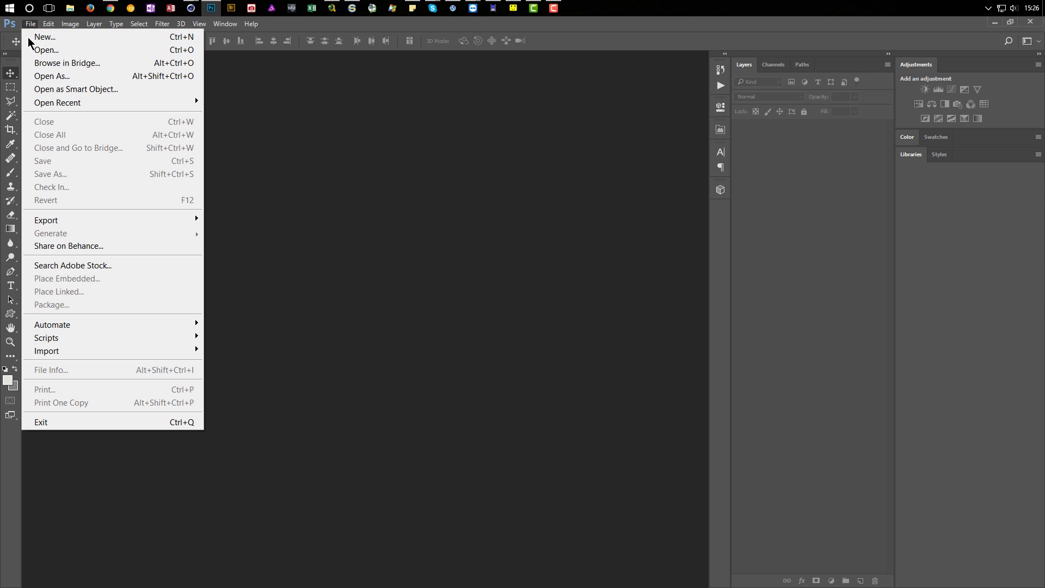
left_click(57, 38)
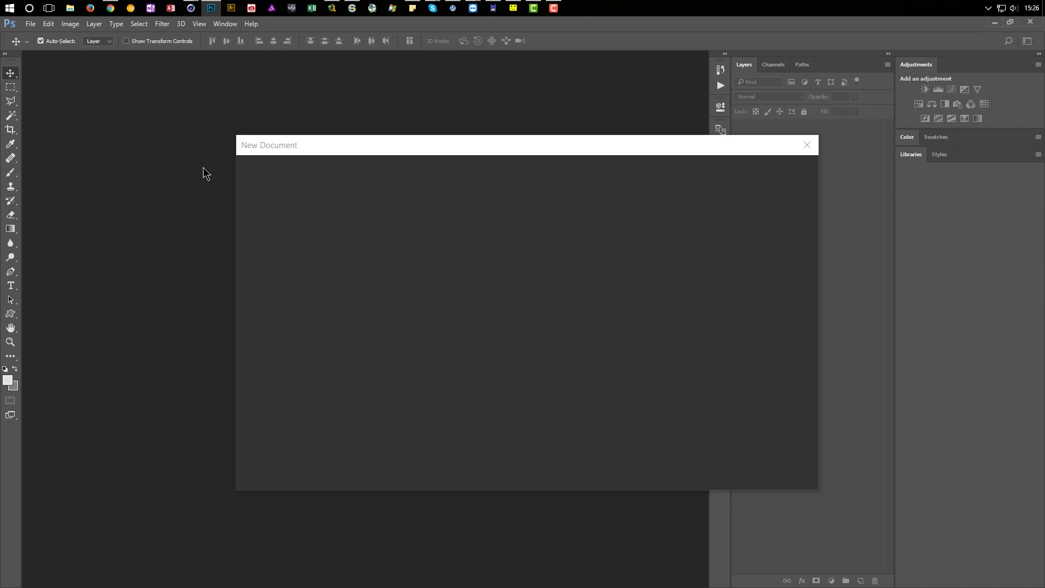
left_click(799, 350)
left_click(777, 386)
left_click(741, 470)
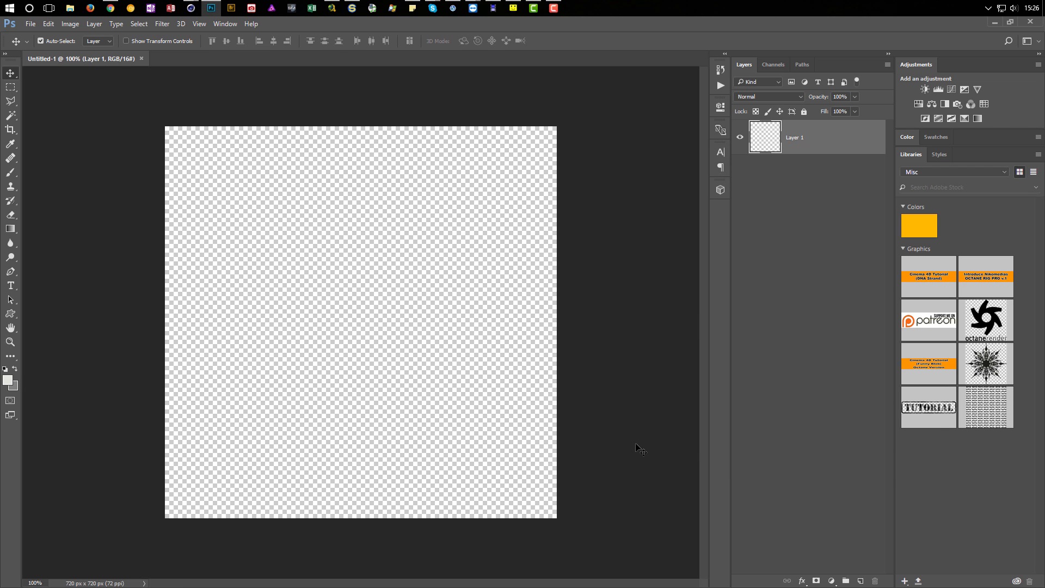
key("ctrl+v")
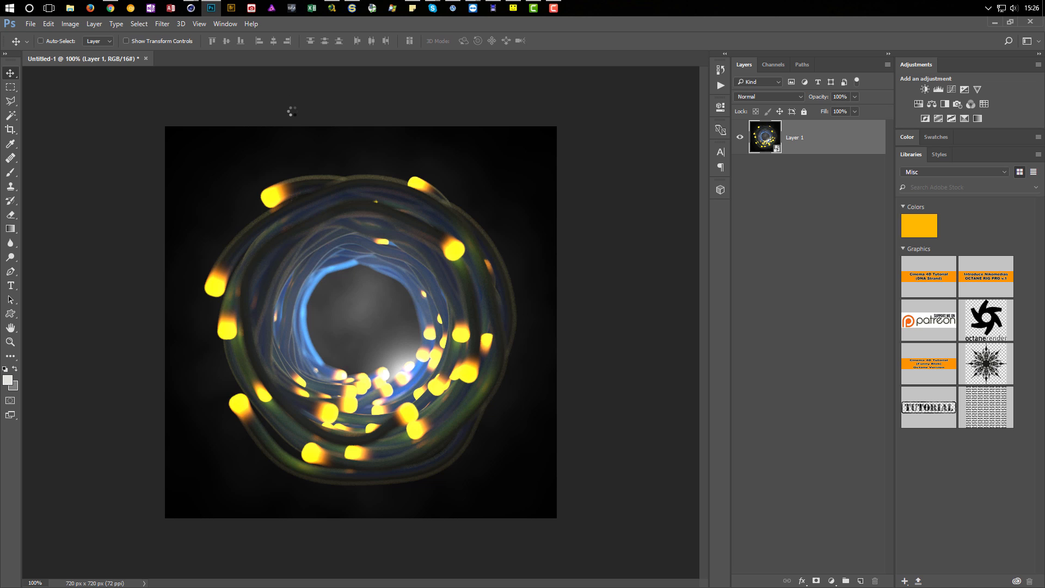
Open the pasted render in the Camera Raw filter at 100% zoom and raise Clarity to +83
key("ctrl+shift+a")
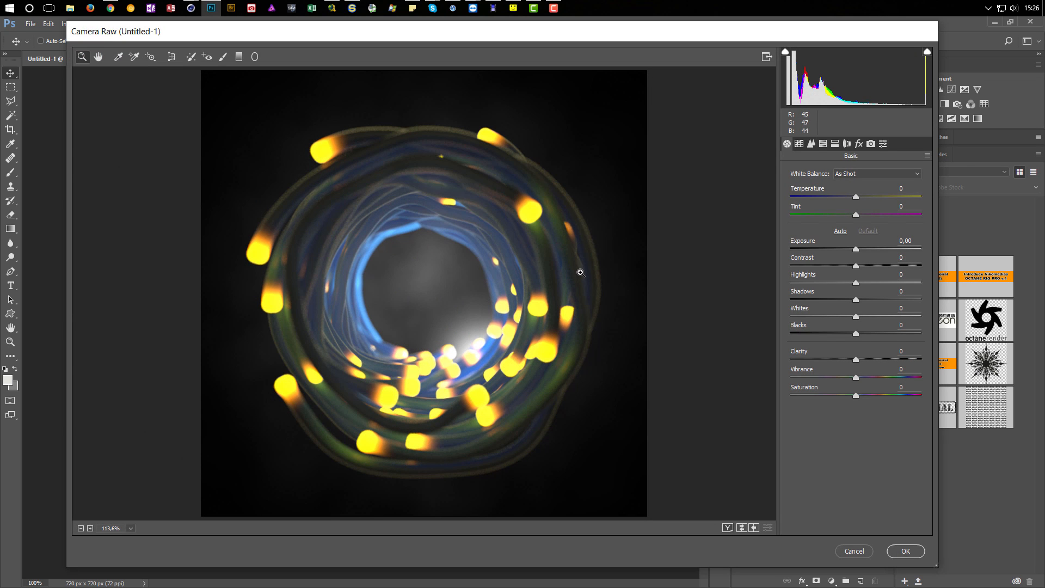
right_click(580, 272)
left_click(613, 262)
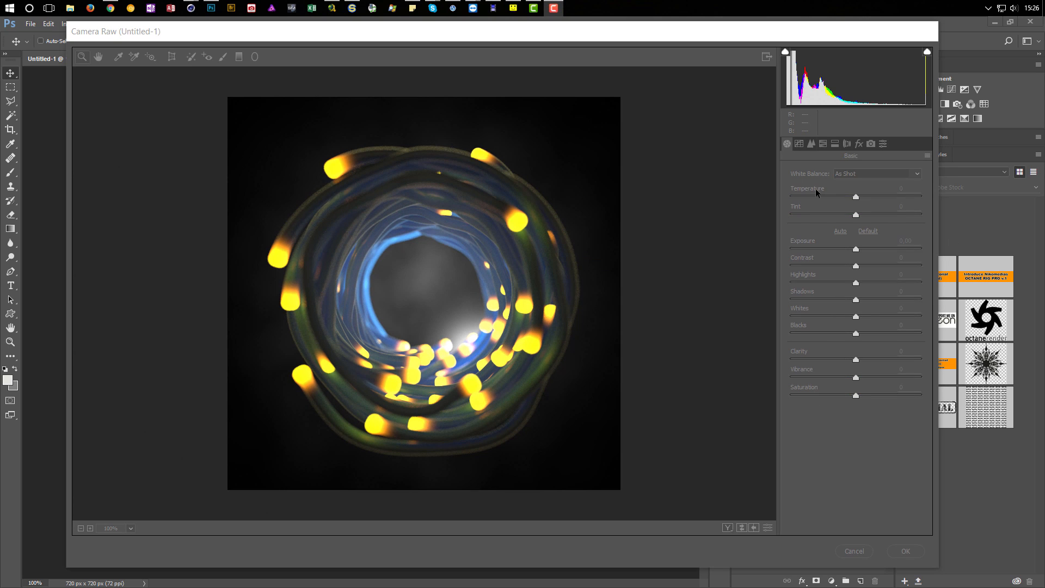
left_click(596, 54)
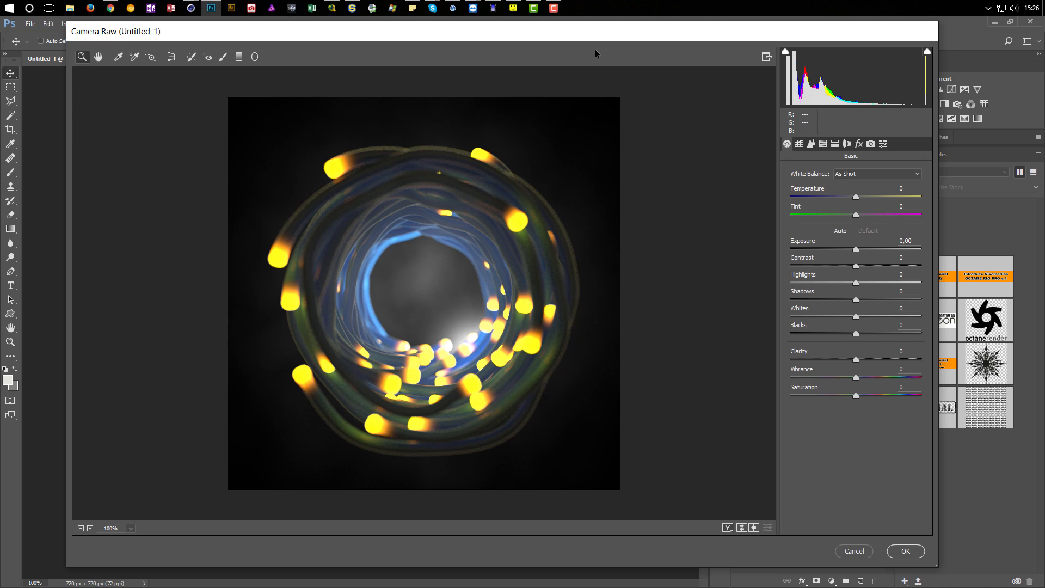
left_click_drag(806, 355, 851, 352)
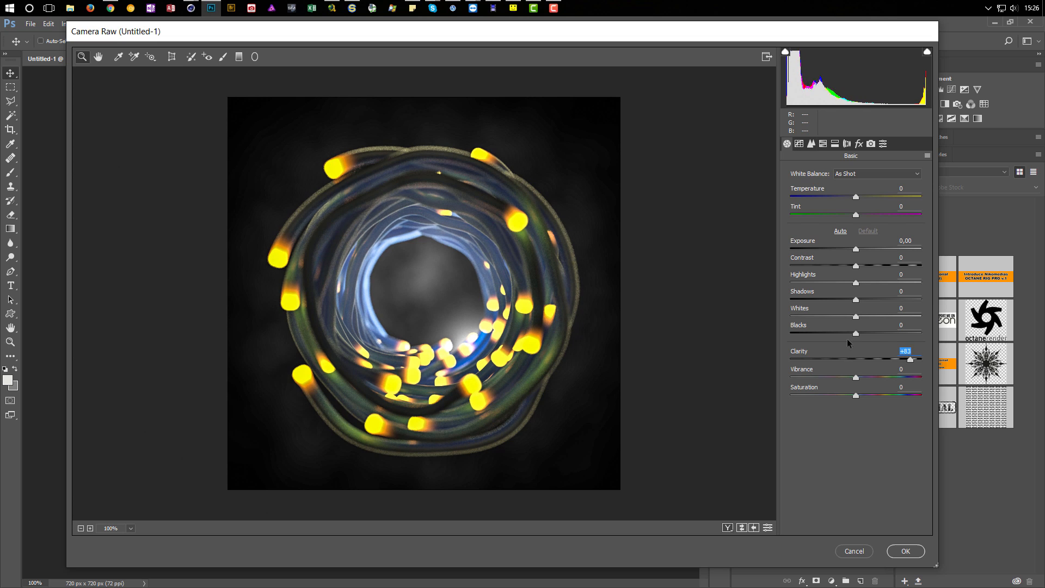
left_click(859, 144)
mouse_move(805, 185)
left_mouse_down()
mouse_move(796, 185)
mouse_move(834, 187)
mouse_move(805, 184)
left_mouse_up()
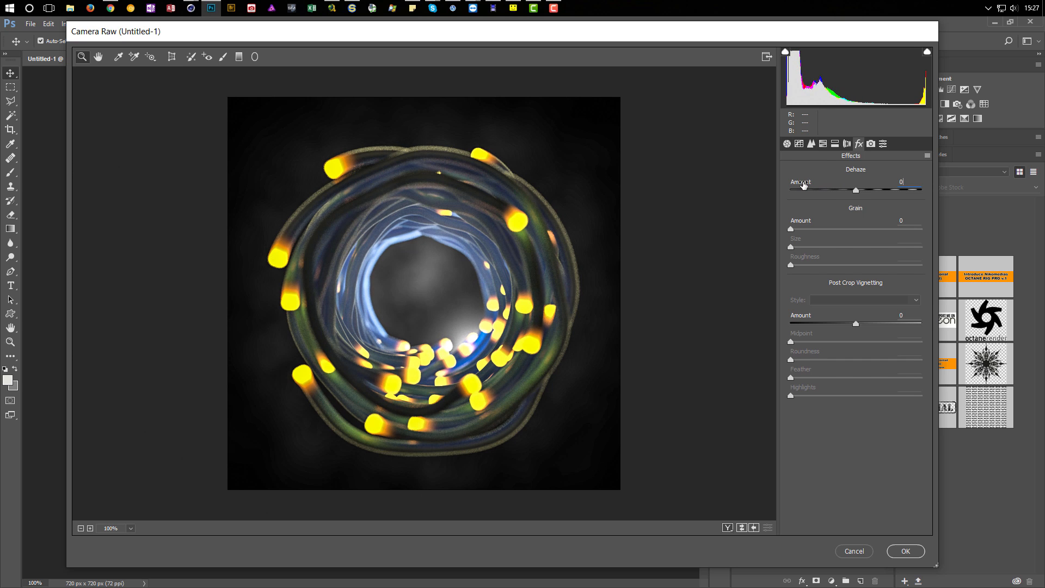
left_click(788, 144)
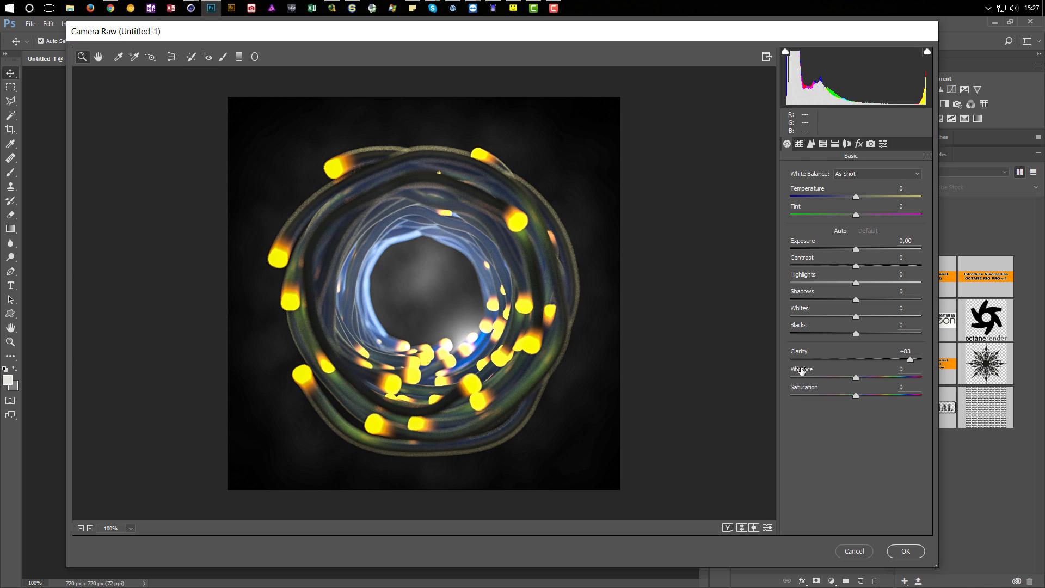
Set Vibrance to +50 and apply the Camera Raw filter to the render
left_click_drag(800, 376, 812, 394)
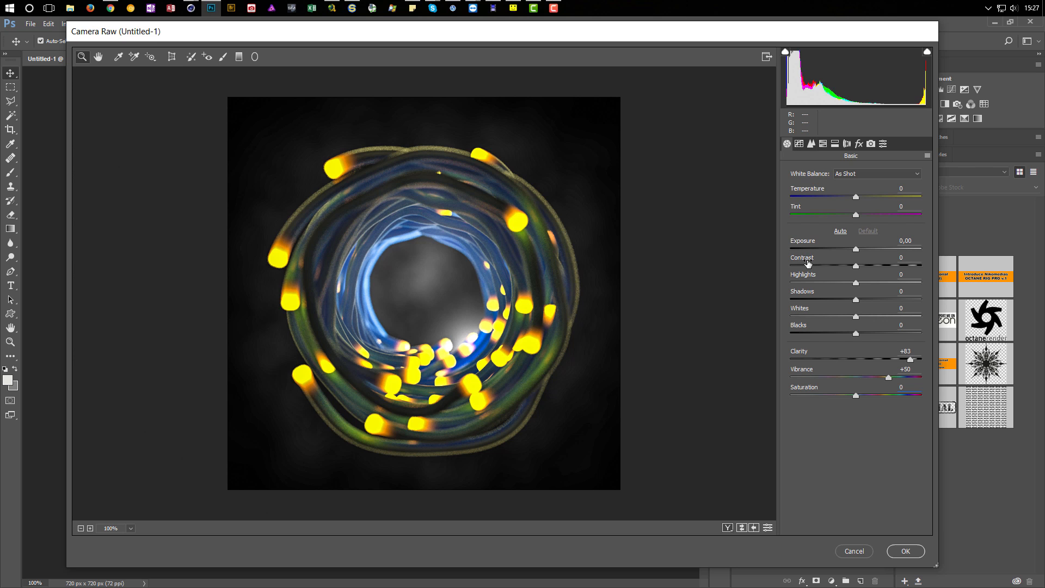
left_click(906, 552)
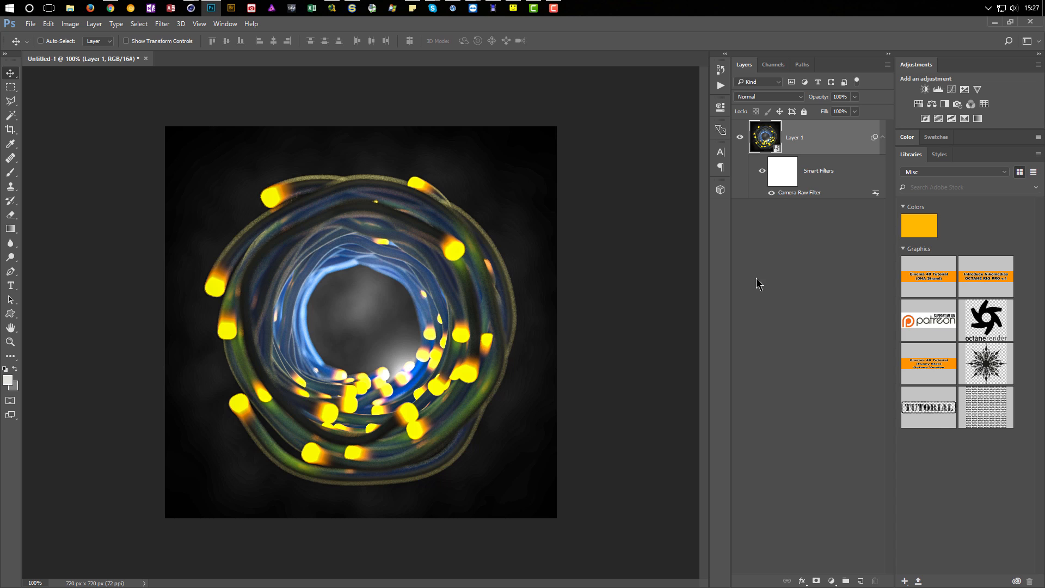
Undo the Camera Raw filter on the render and open the image in Color Efex Pro 4 instead
key("ctrl+z")
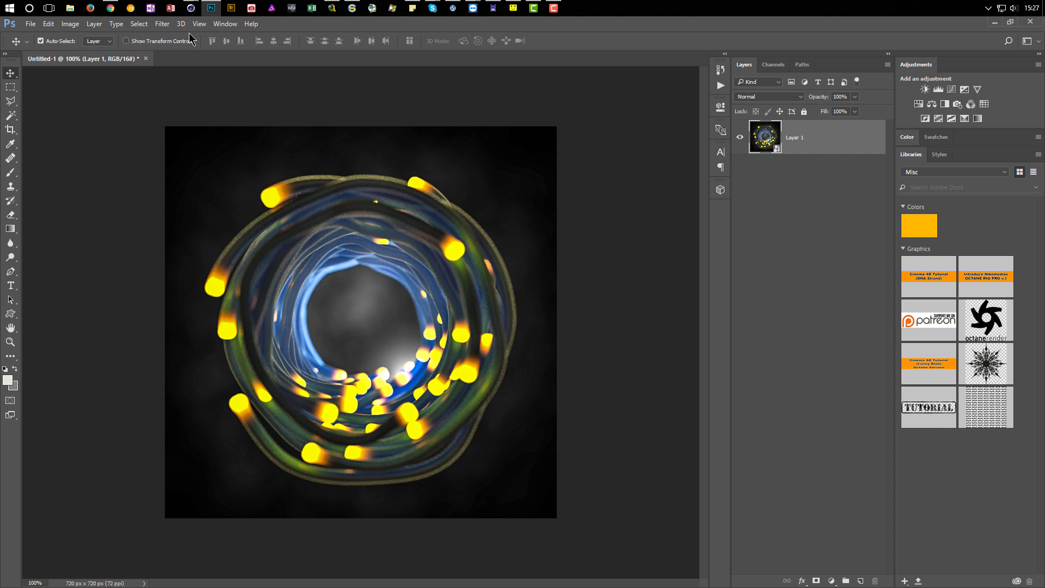
left_click(162, 24)
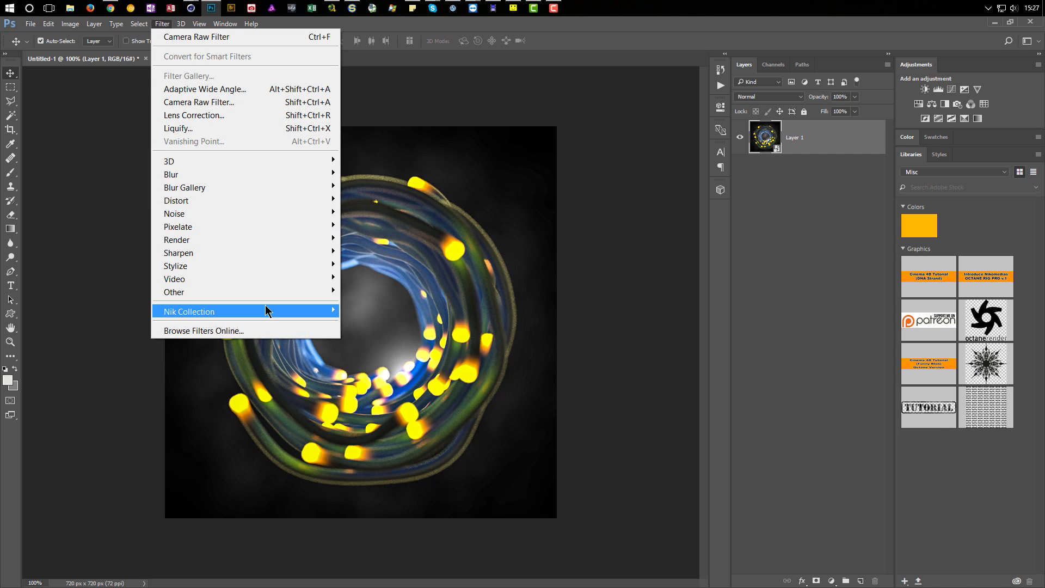
mouse_move(269, 310)
left_click(408, 325)
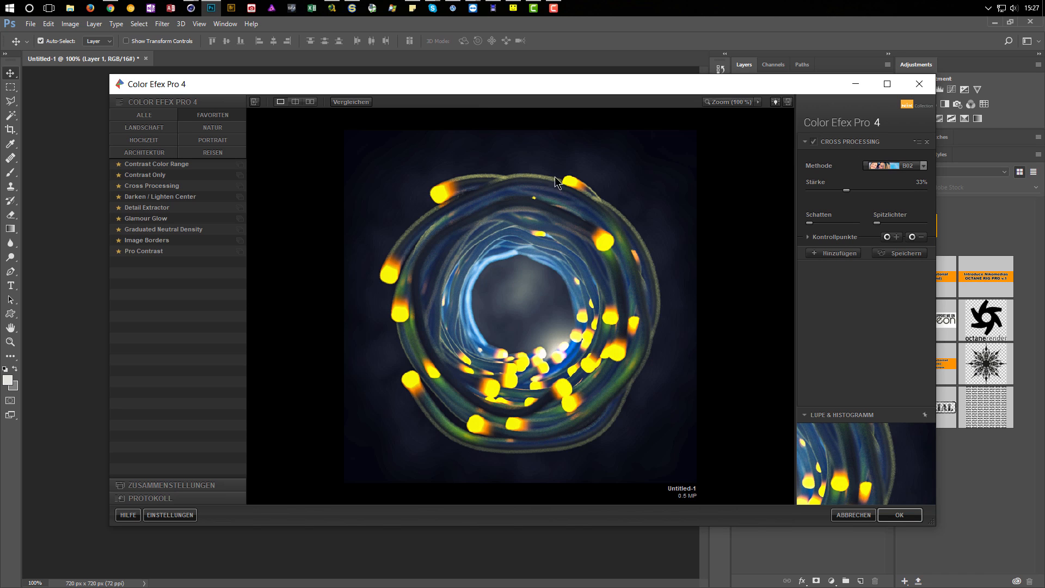
Preview the favourite filters Contrast Color Range, Contrast Only, Detail Extractor, Darken / Lighten Center, Glamour Glow and Cross Processing on the render
left_click(178, 164)
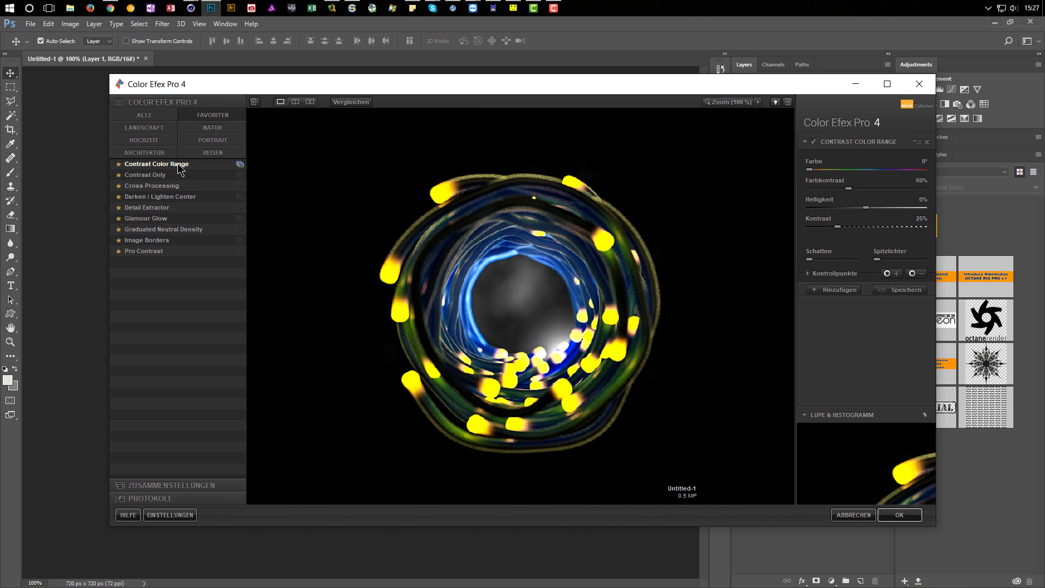
left_click(169, 174)
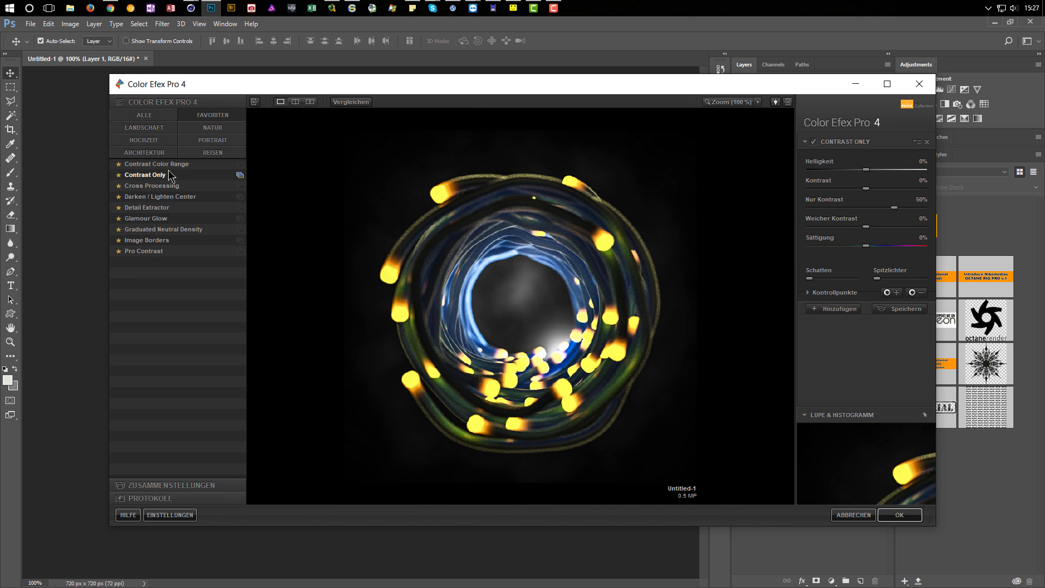
left_click(160, 209)
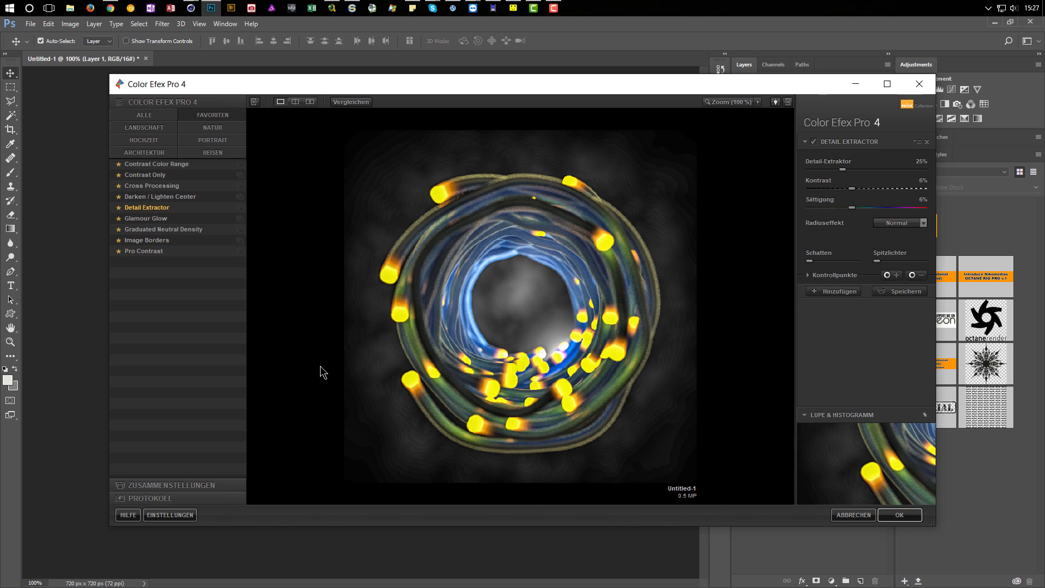
left_click(165, 198)
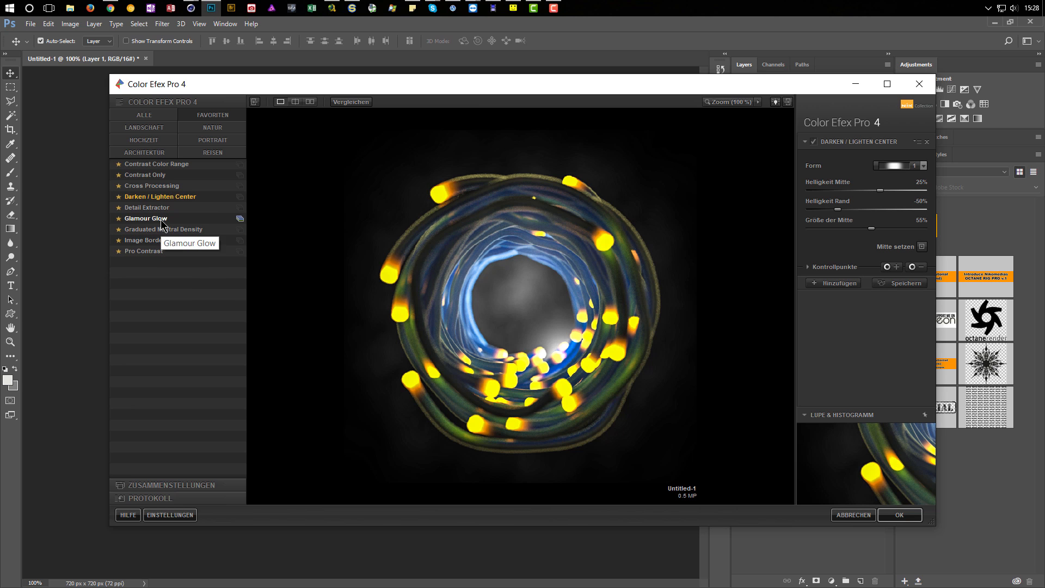
left_click(161, 220)
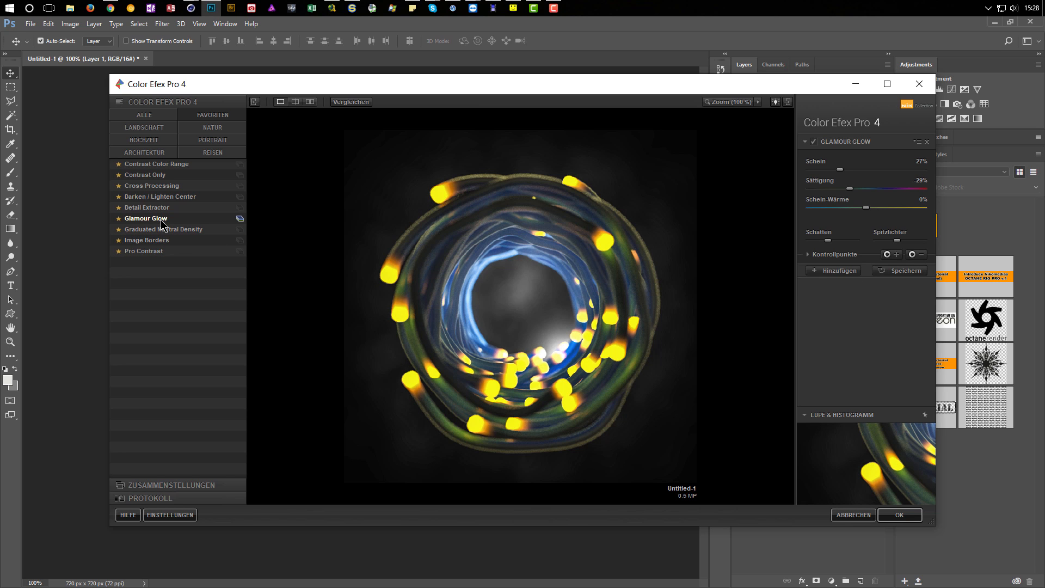
left_click(158, 186)
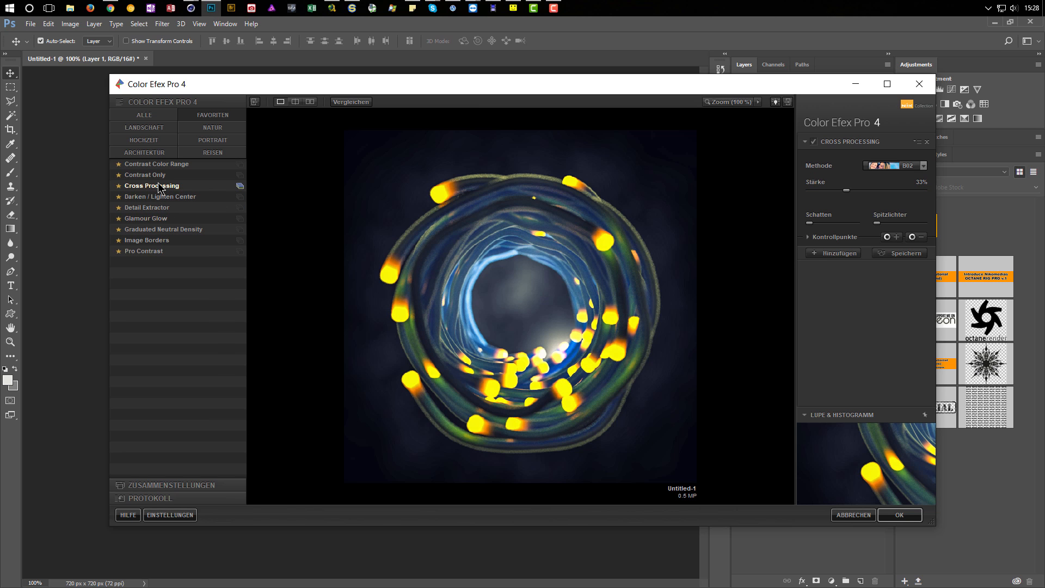
Preview Color Stylizer, Colorize, Cross Balance and Fog from the complete filter list, and leave Color Efex Pro without applying anything
left_click(166, 117)
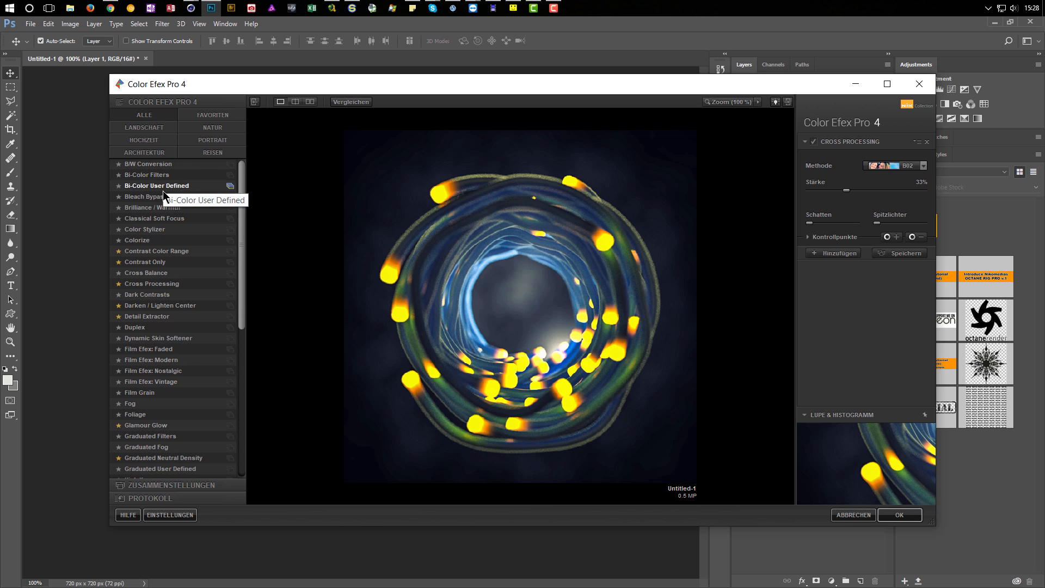
left_click(162, 231)
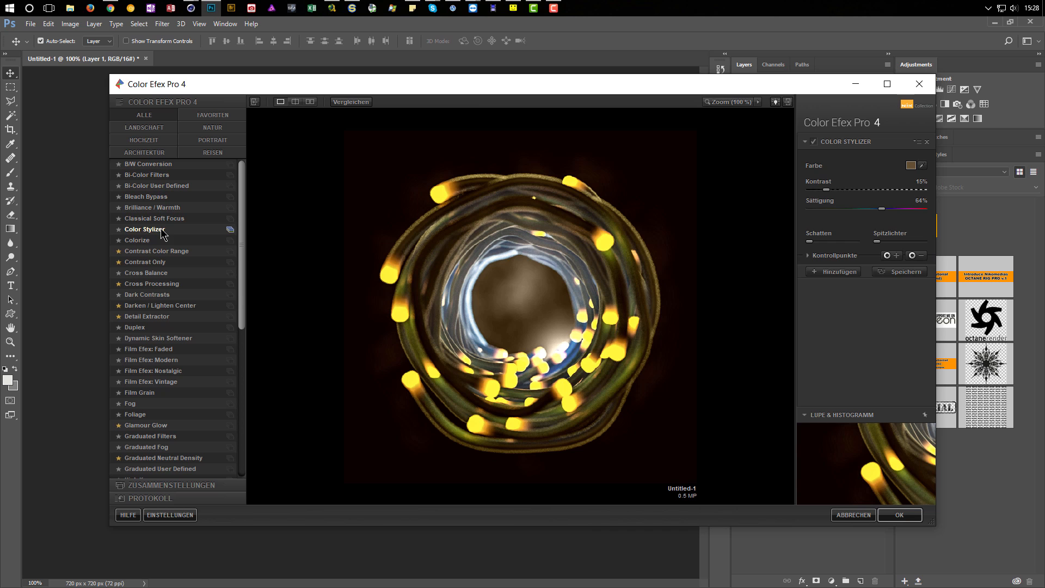
left_click(161, 242)
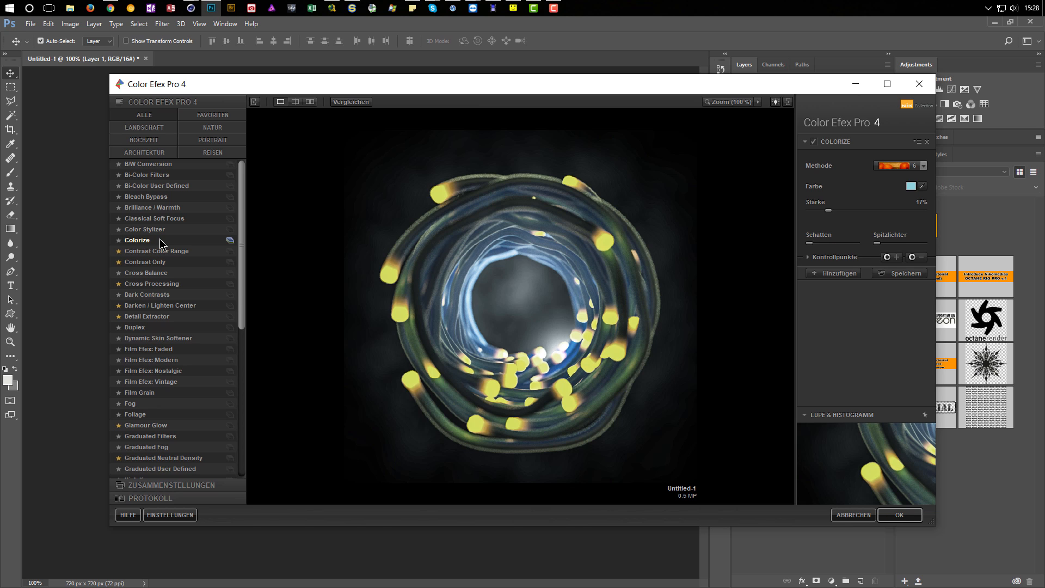
left_click(161, 273)
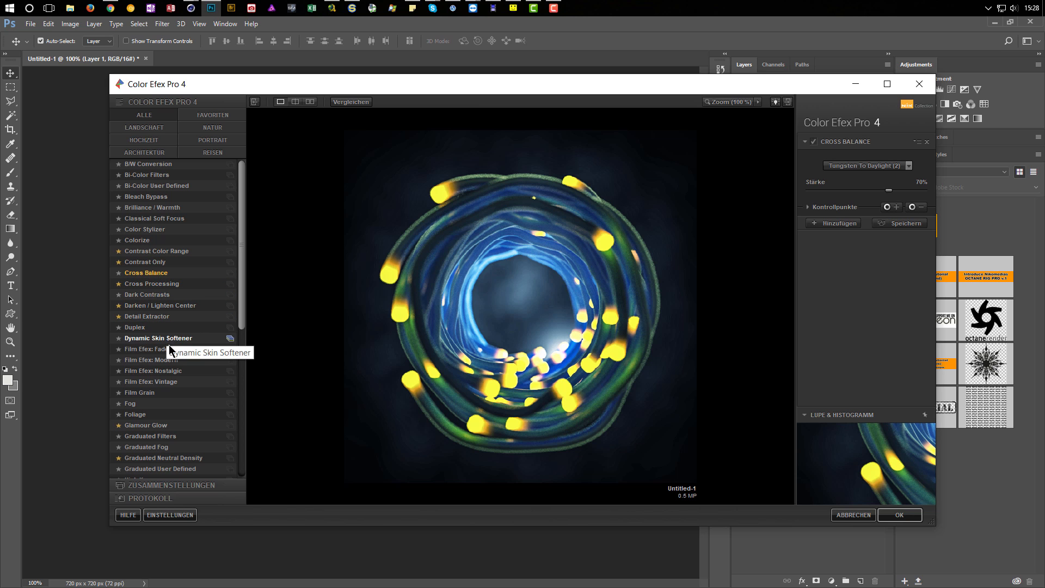
left_click(166, 404)
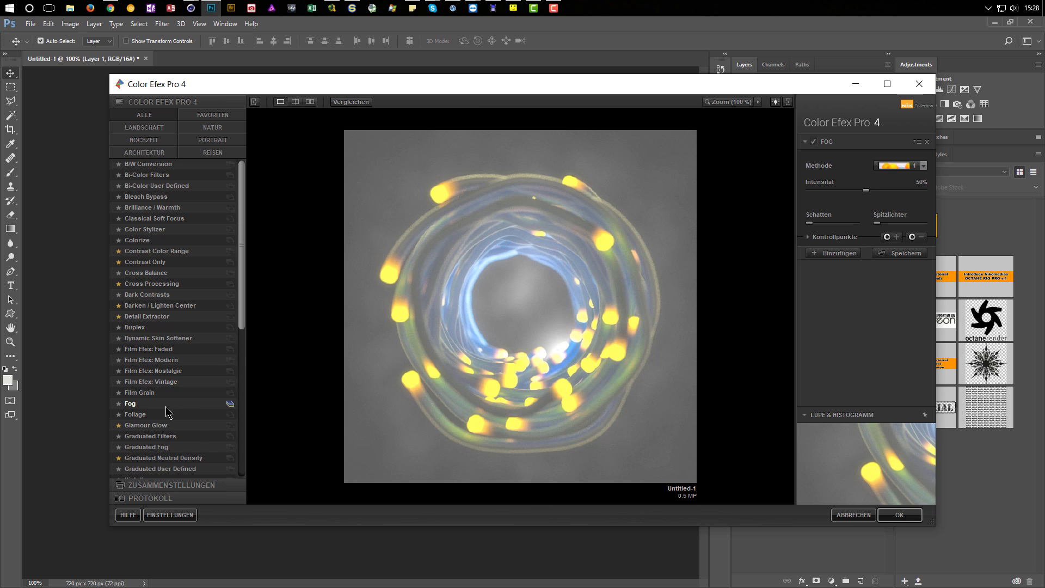
scroll(163, 419, "down", 5)
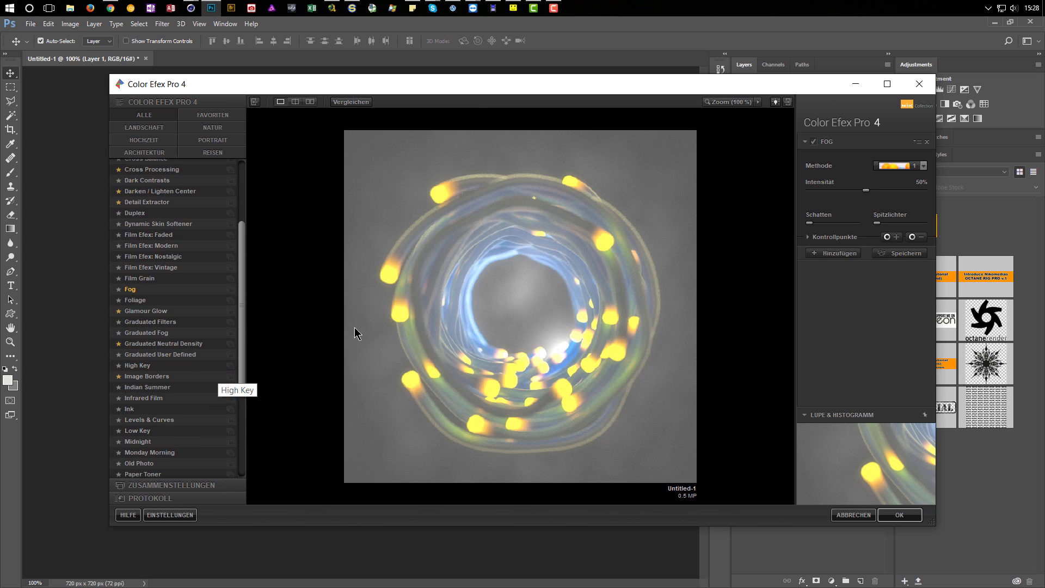
left_click(865, 516)
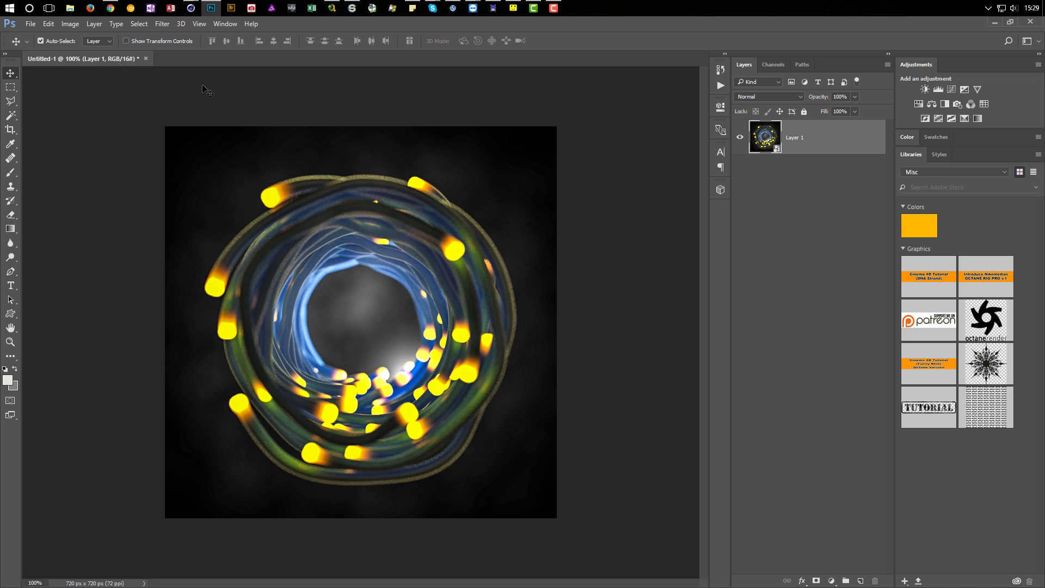
Switch to the Cinema 4D Picture Viewer and copy the spaghetti render with the plain black background to the clipboard
mouse_move(191, 7)
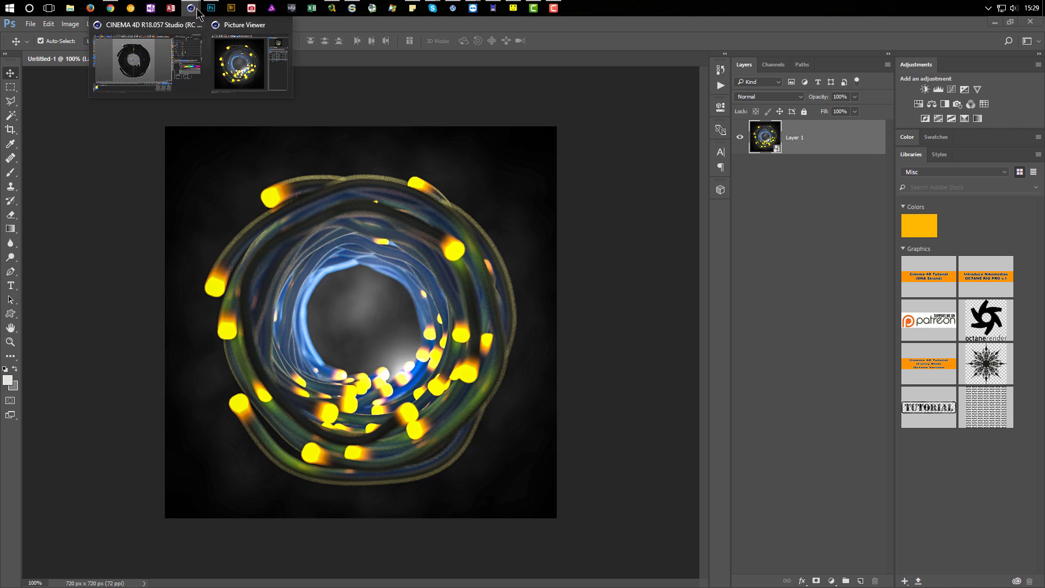
left_click(226, 83)
left_click(885, 290)
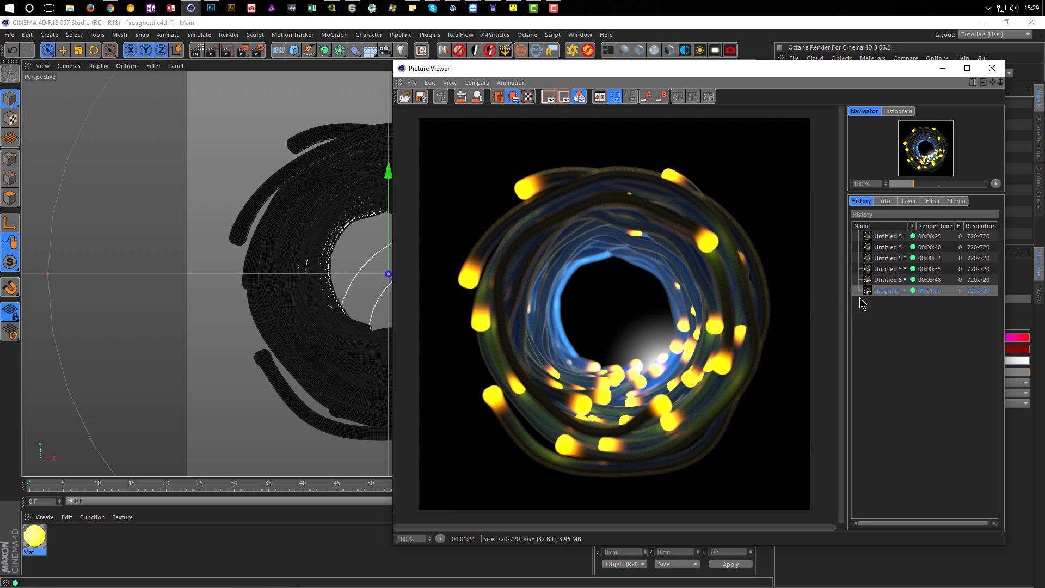
left_click(428, 83)
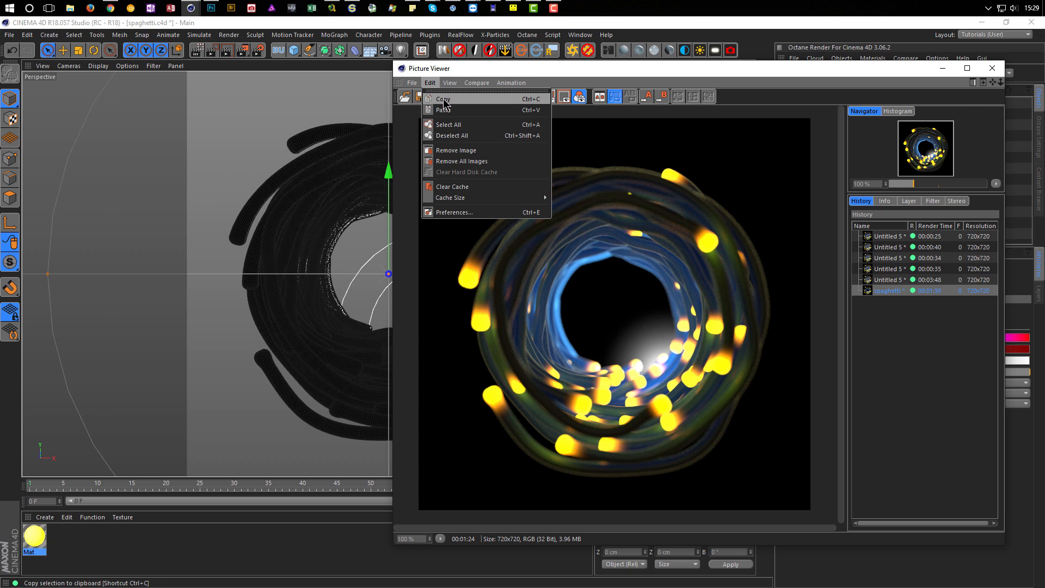
left_click(445, 100)
Switch to Photoshop, create a transparent 16-bit 720 x 720 px document and paste the copied render into it
key("alt+Tab")
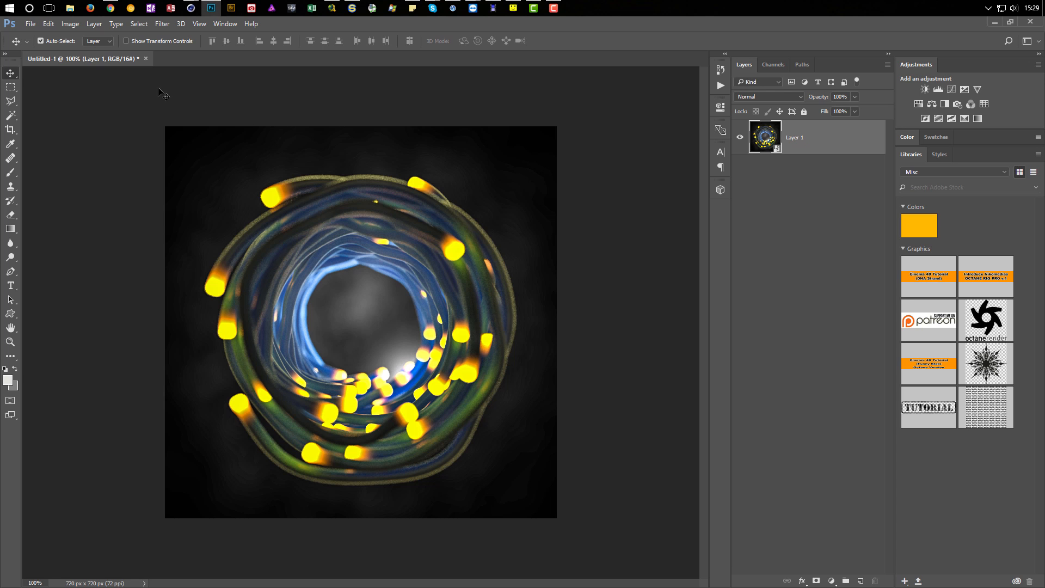
left_click(30, 24)
left_click(41, 46)
left_click(787, 350)
left_click(780, 387)
left_click(742, 471)
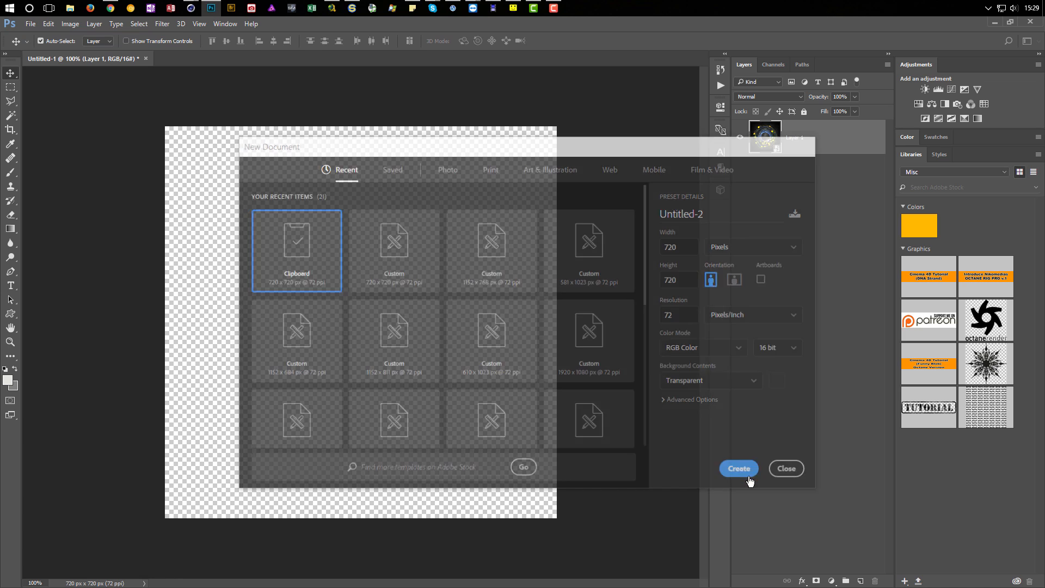
key("ctrl+v")
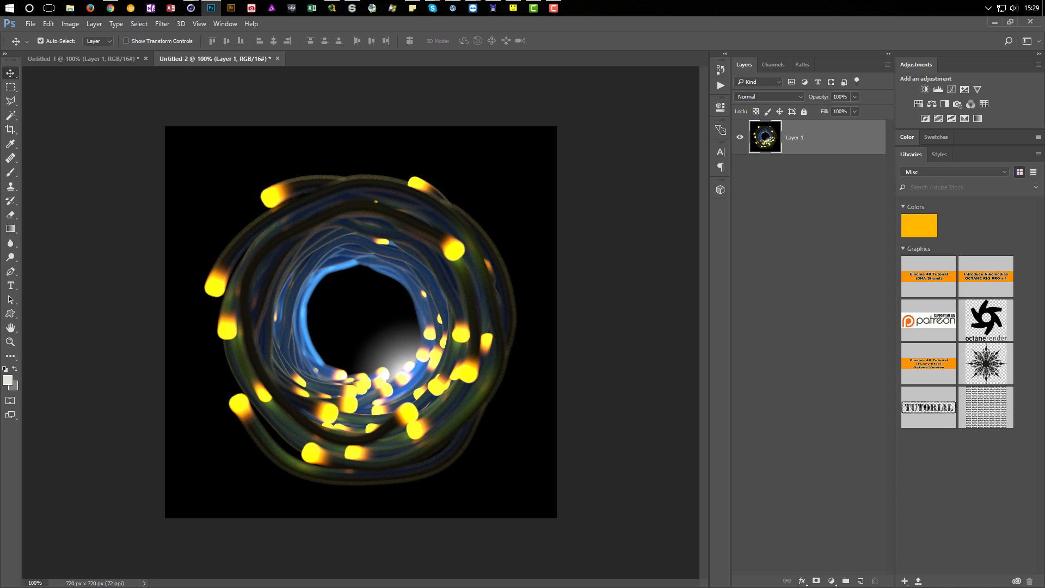
Add a new layer above the render and fill it with the Clouds render filter
left_click(860, 581)
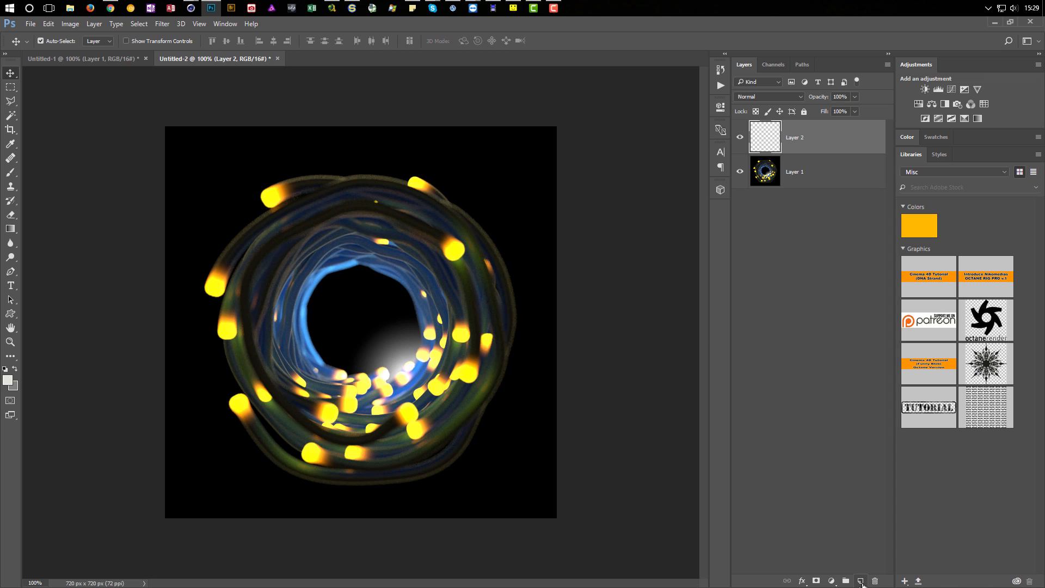
left_click(163, 24)
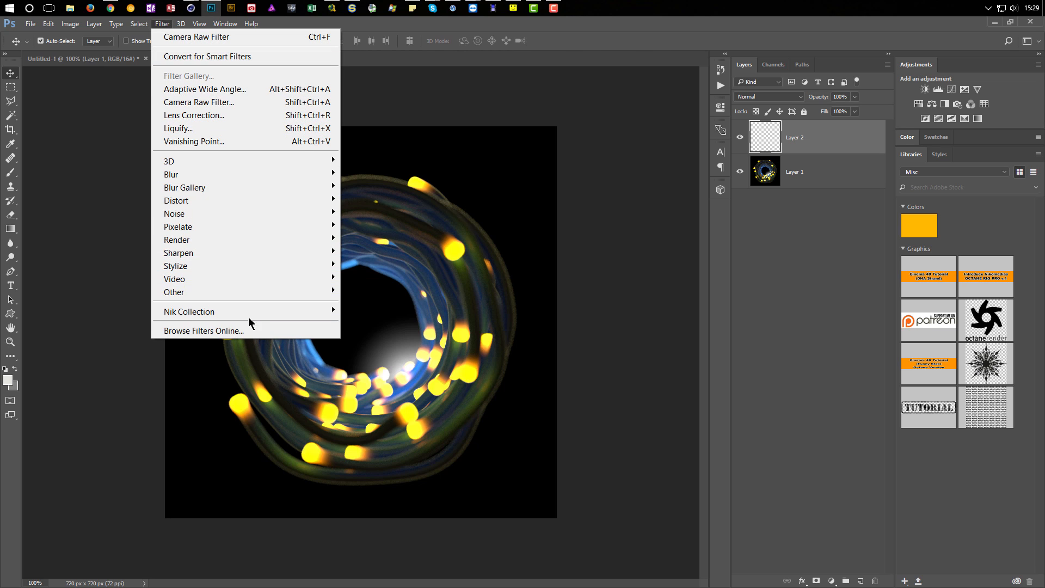
mouse_move(280, 243)
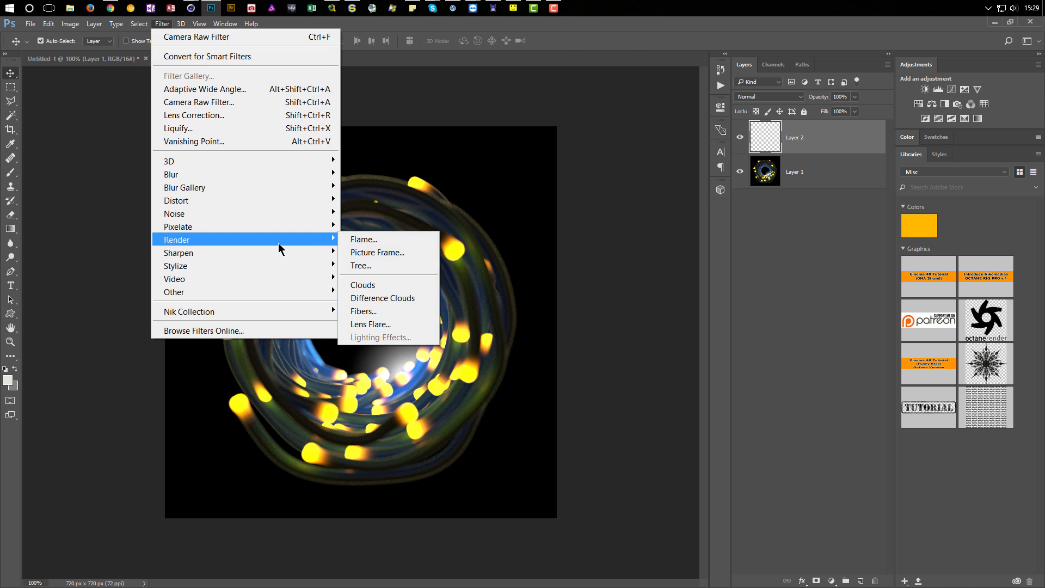
left_click(376, 286)
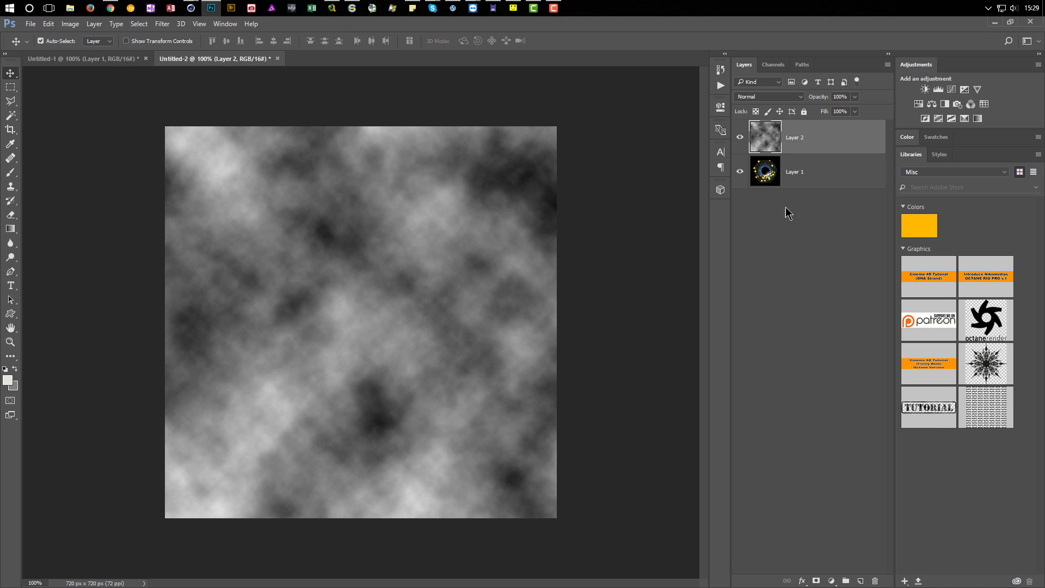
Try several blend modes on the clouds layer, settle on Screen and lower its opacity to 19%
left_click(771, 98)
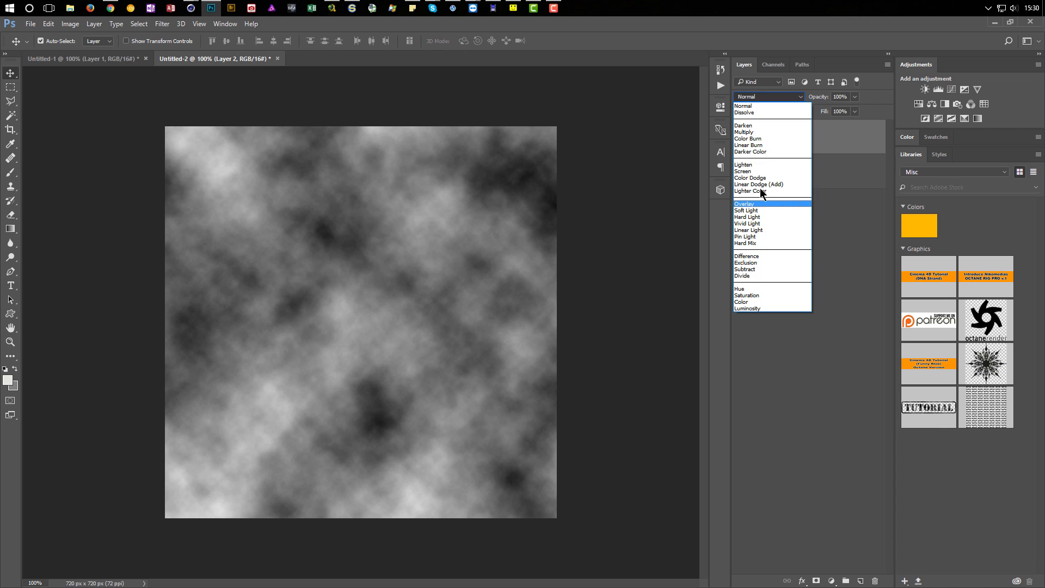
left_click(756, 132)
key("Down")
key("Down")
key("Down")
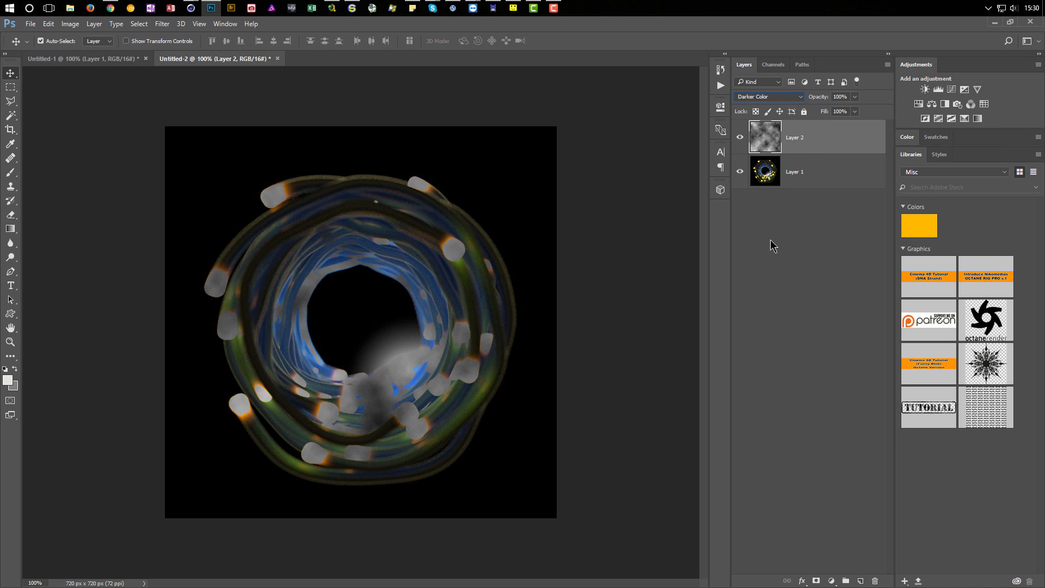
key("Down")
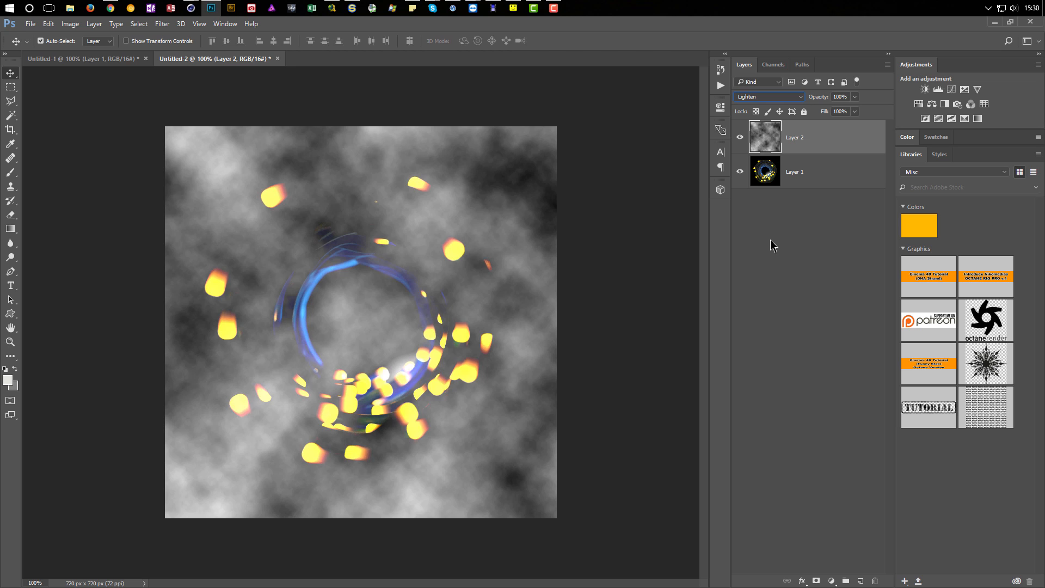
key("Down")
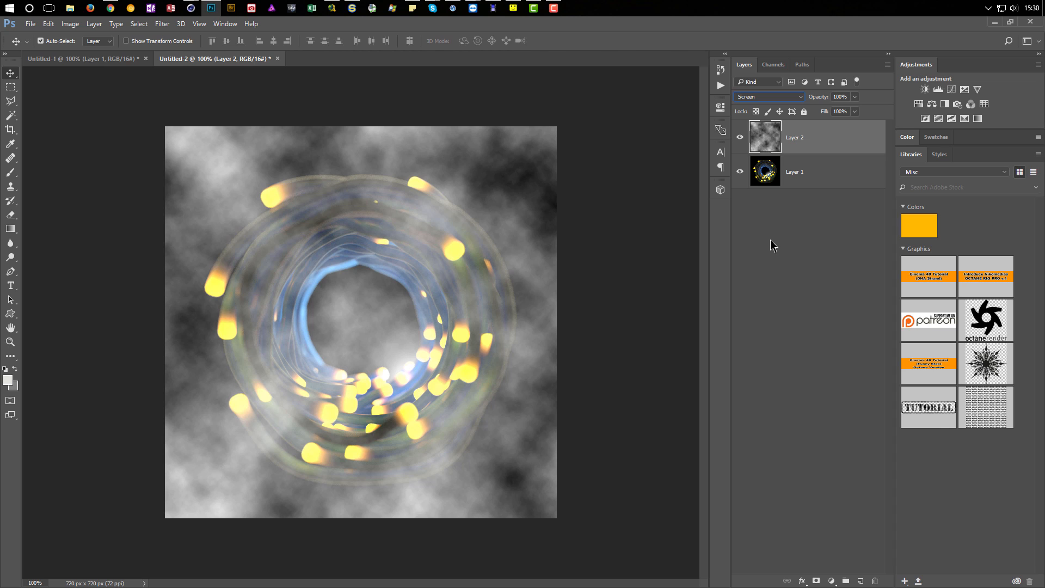
left_click_drag(825, 98, 781, 103)
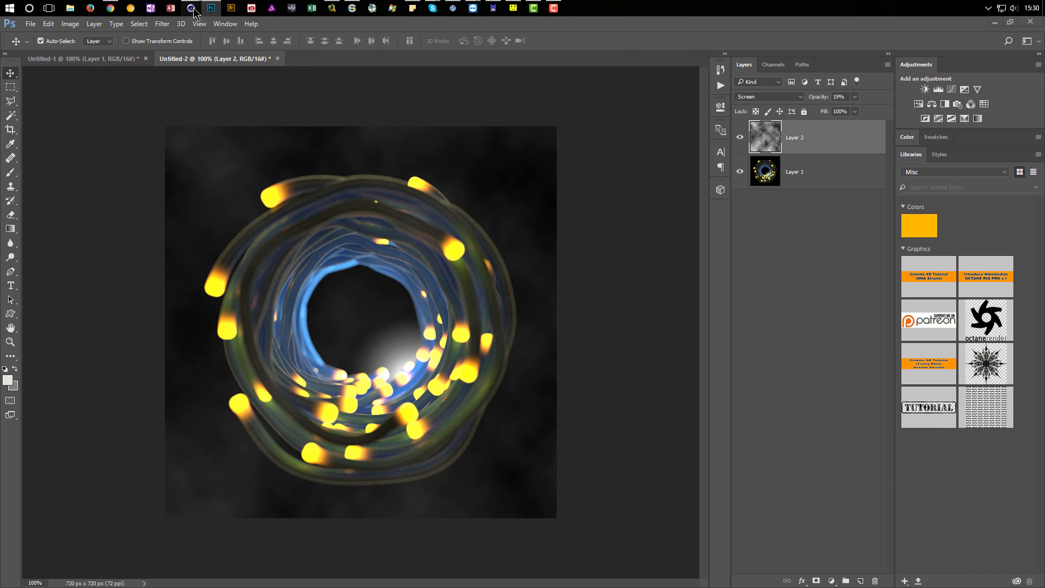
Switch to Cinema 4D and close the Picture Viewer window
mouse_move(191, 8)
left_click(171, 59)
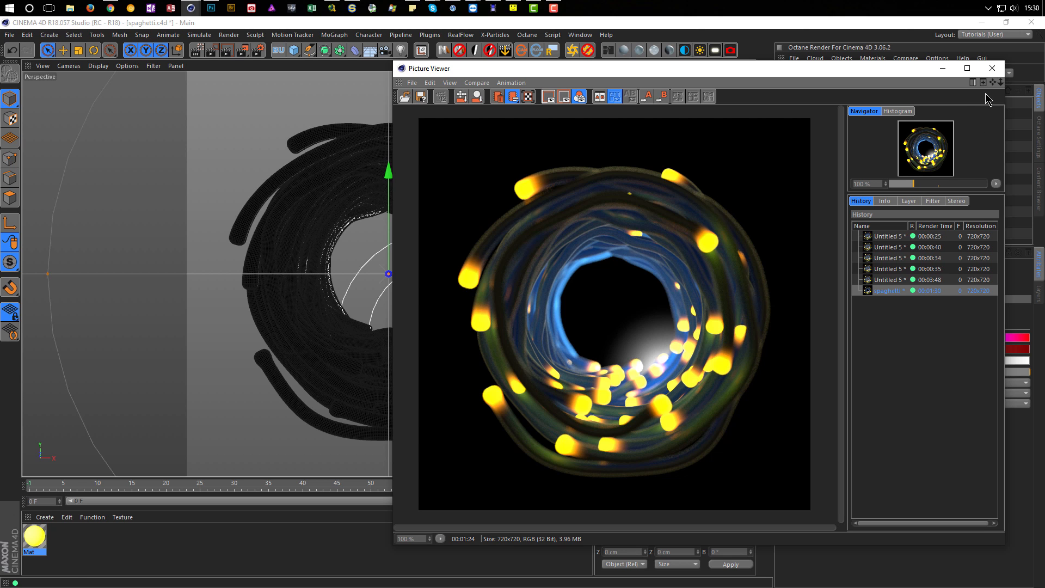
left_click(992, 68)
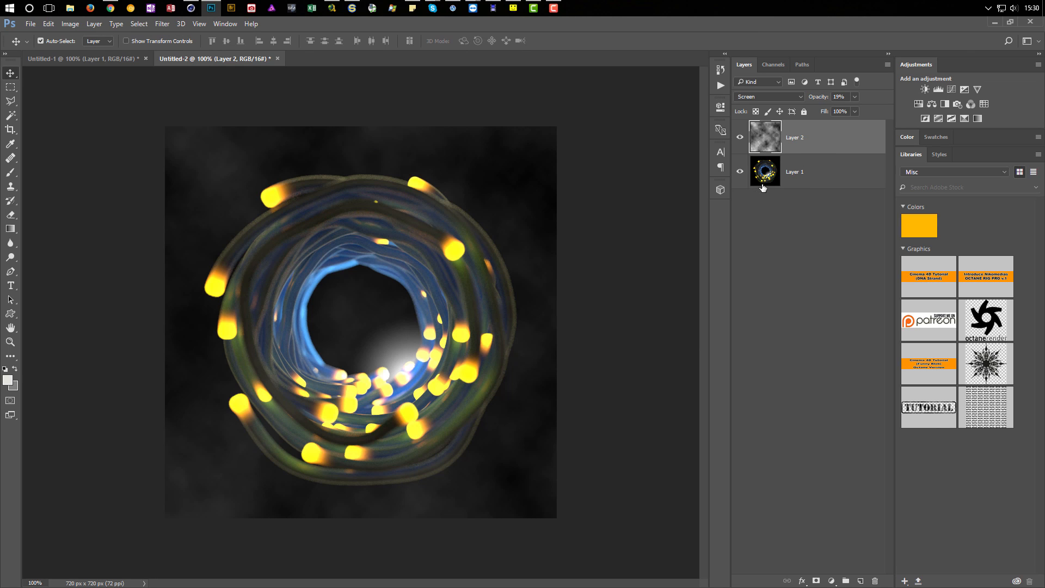
Stamp all visible layers into a new top layer and open it in the Camera Raw filter
key("ctrl")
key("ctrl+shift+alt+e")
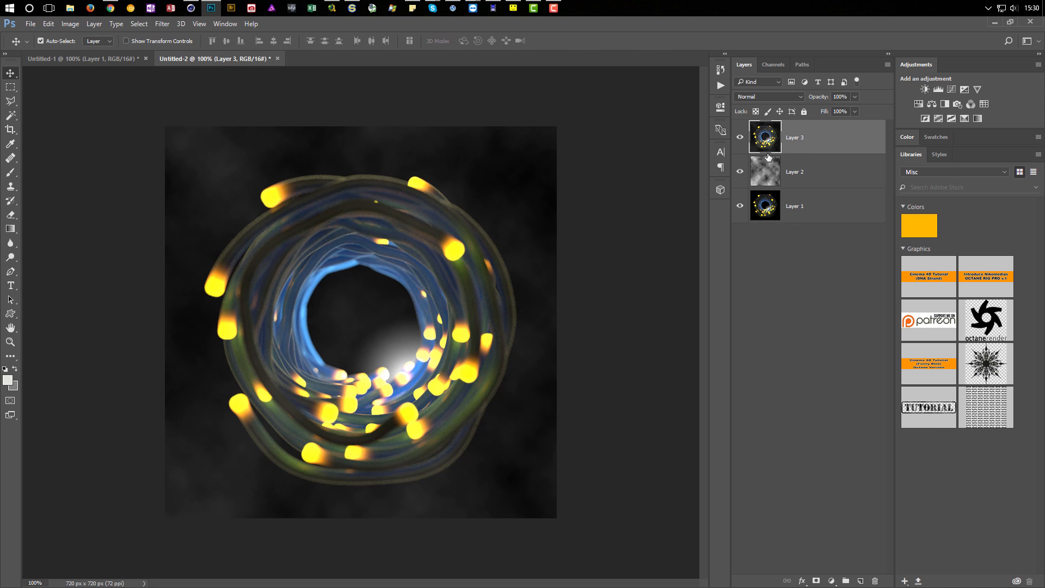
key("ctrl")
key("ctrl+shift+a")
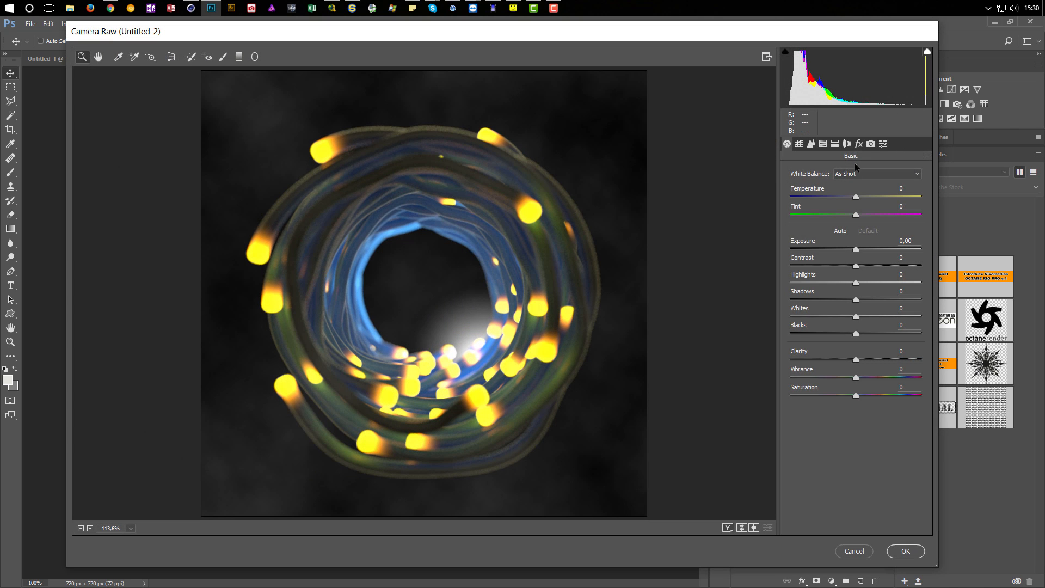
Darken the image edges in Camera Raw with a moderate negative post-crop vignetting amount in Highlight Priority style
left_click(859, 144)
left_click(800, 319)
mouse_move(800, 319)
left_mouse_down()
mouse_move(778, 320)
mouse_move(787, 321)
left_mouse_up()
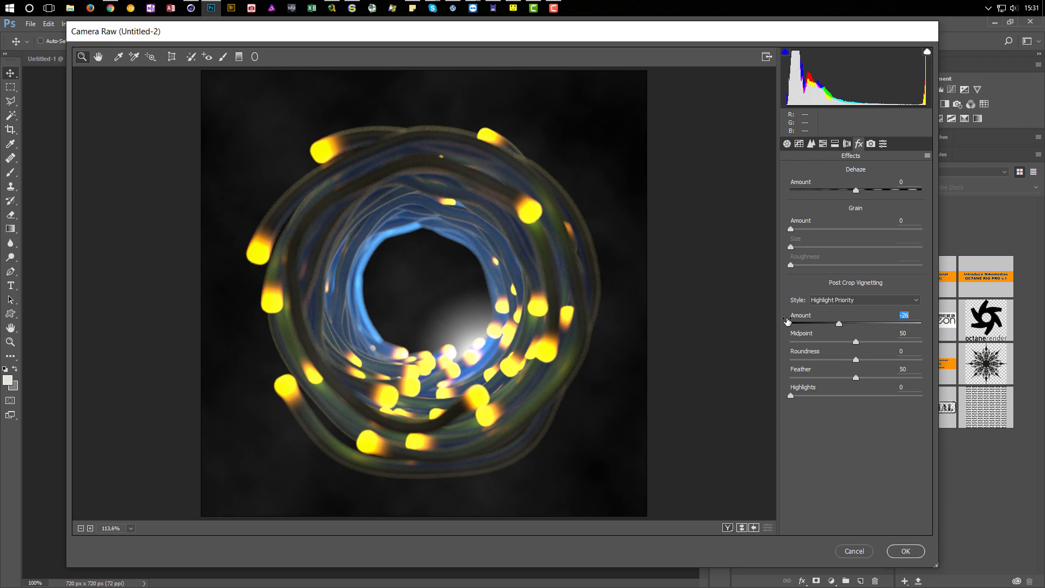
Raise the clarity to +46, adjust the vibrance slightly and apply the Camera Raw grade to the stamped layer
left_click(788, 145)
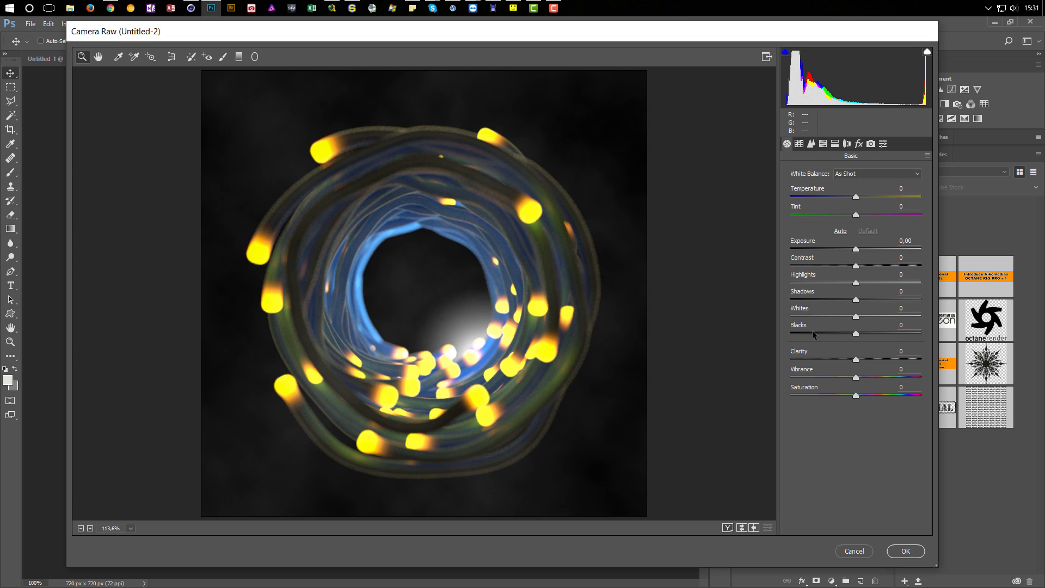
left_click_drag(796, 355, 822, 356)
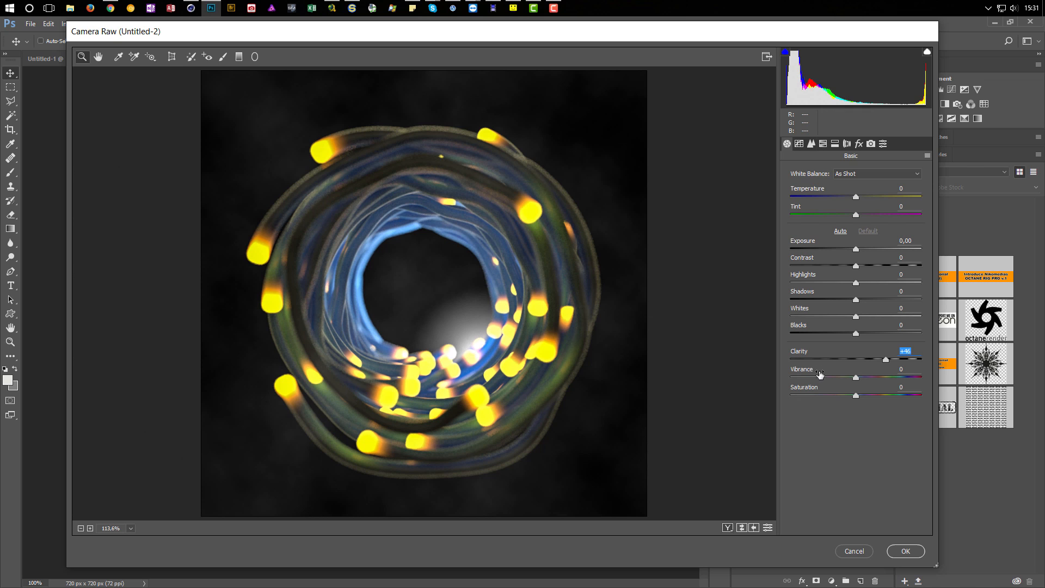
mouse_move(806, 375)
left_mouse_down()
mouse_move(826, 374)
mouse_move(807, 378)
left_mouse_up()
left_click(907, 552)
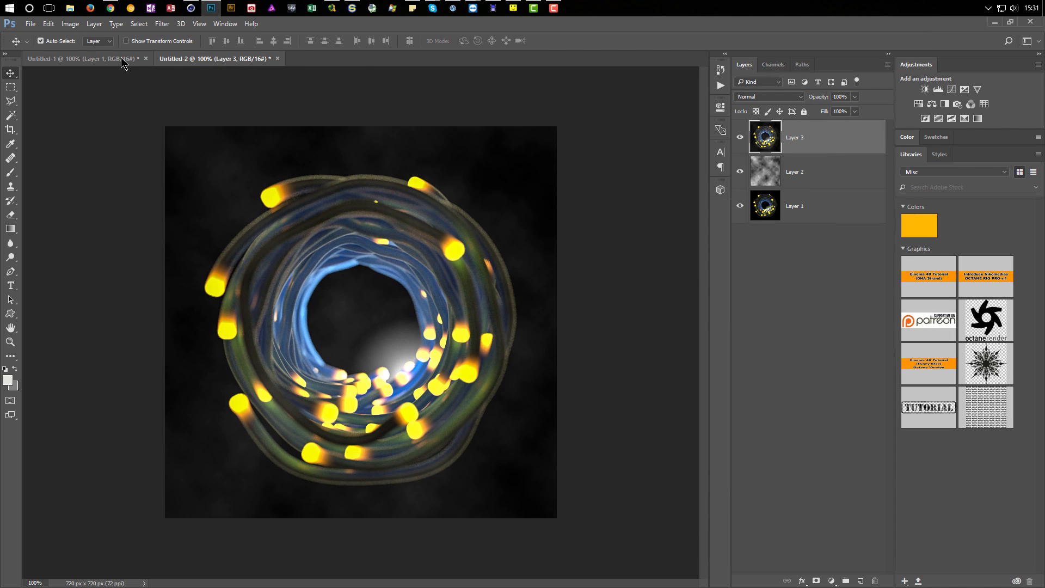
Compare the graded Untitled-2 image with the earlier version in Untitled-1 by switching between the two documents
left_click(122, 61)
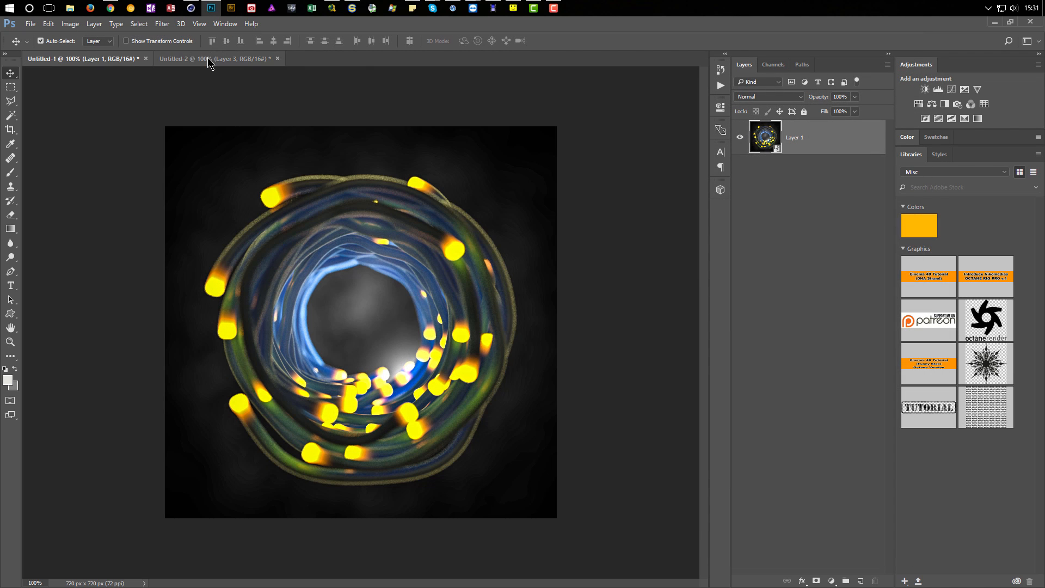
left_click(209, 62)
left_click(129, 63)
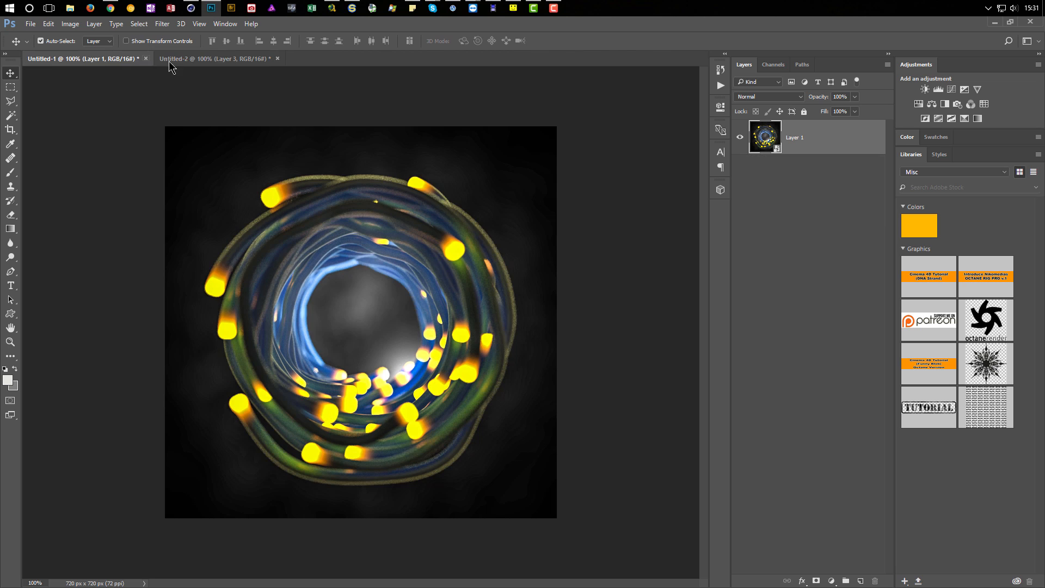
left_click(200, 60)
left_click(143, 60)
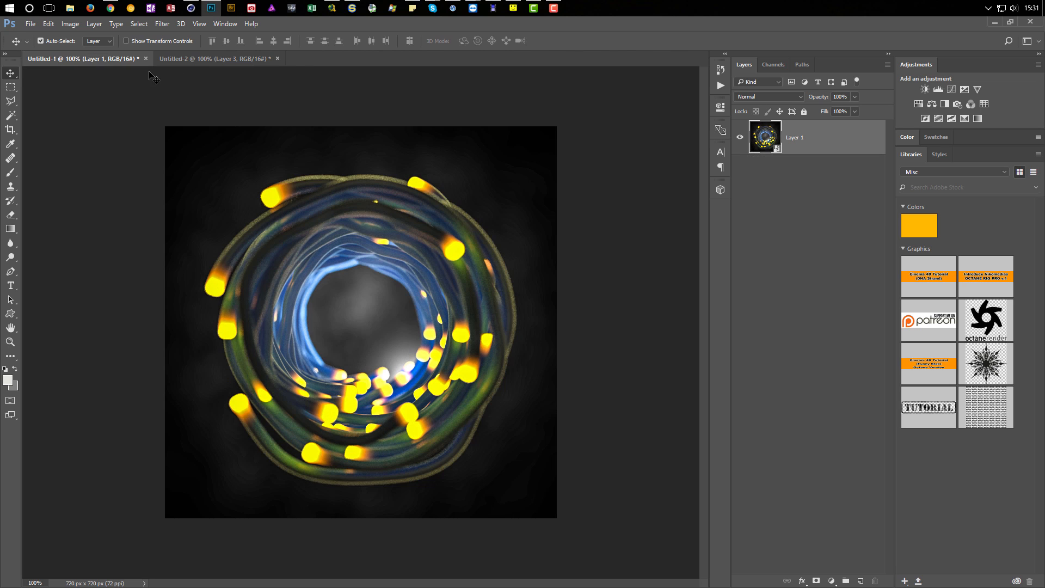
left_click(223, 60)
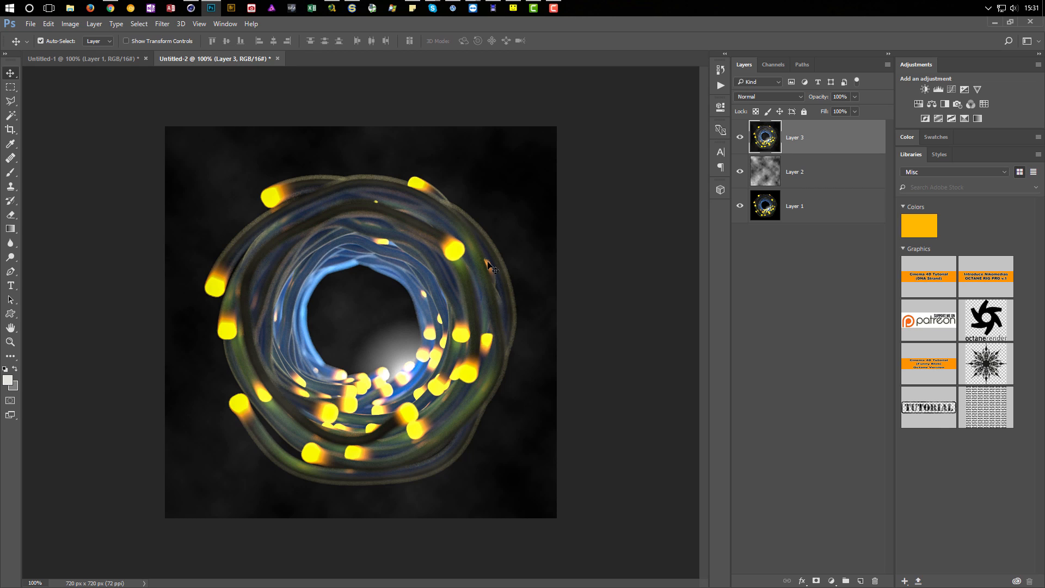
left_click(98, 62)
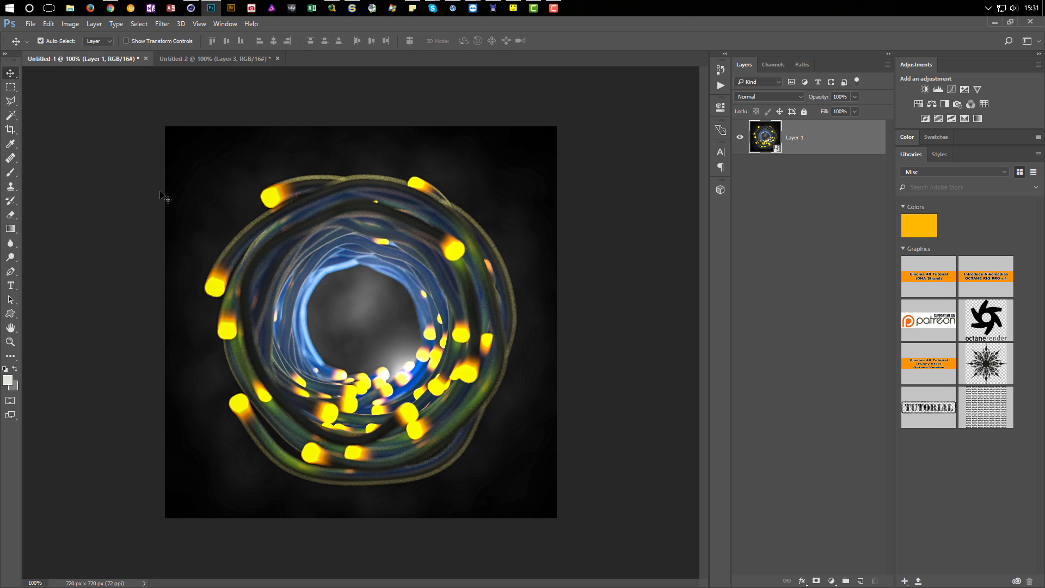